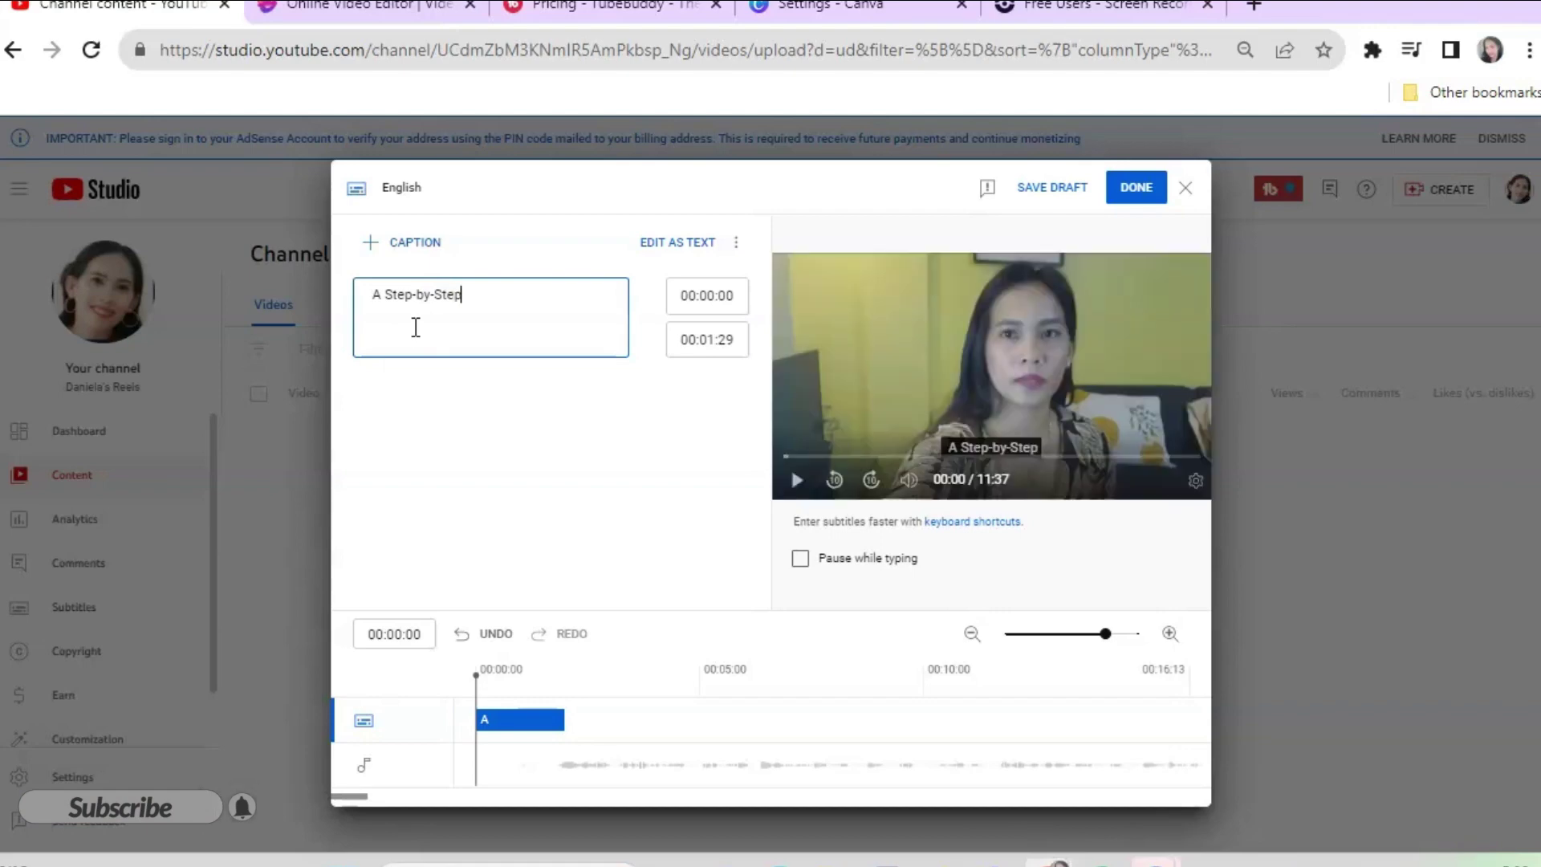
- Extend the English caption at 00:00:00 after "A Step-by-Step" with the words "Guide to Bookin"
{"action": "type", "text": "Gu"}
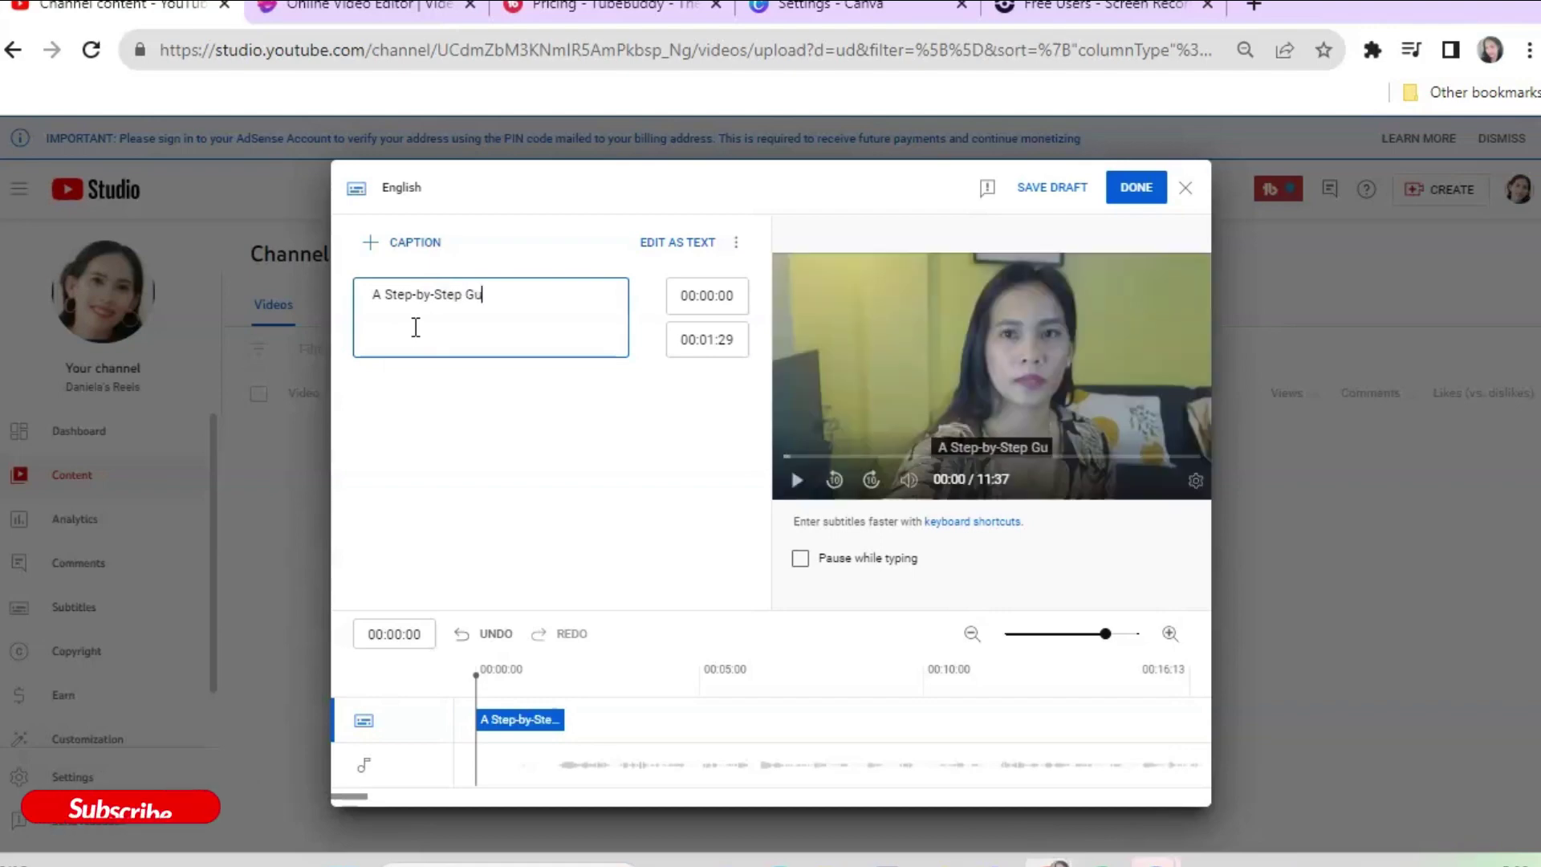
{"action": "type", "text": "ide to B"}
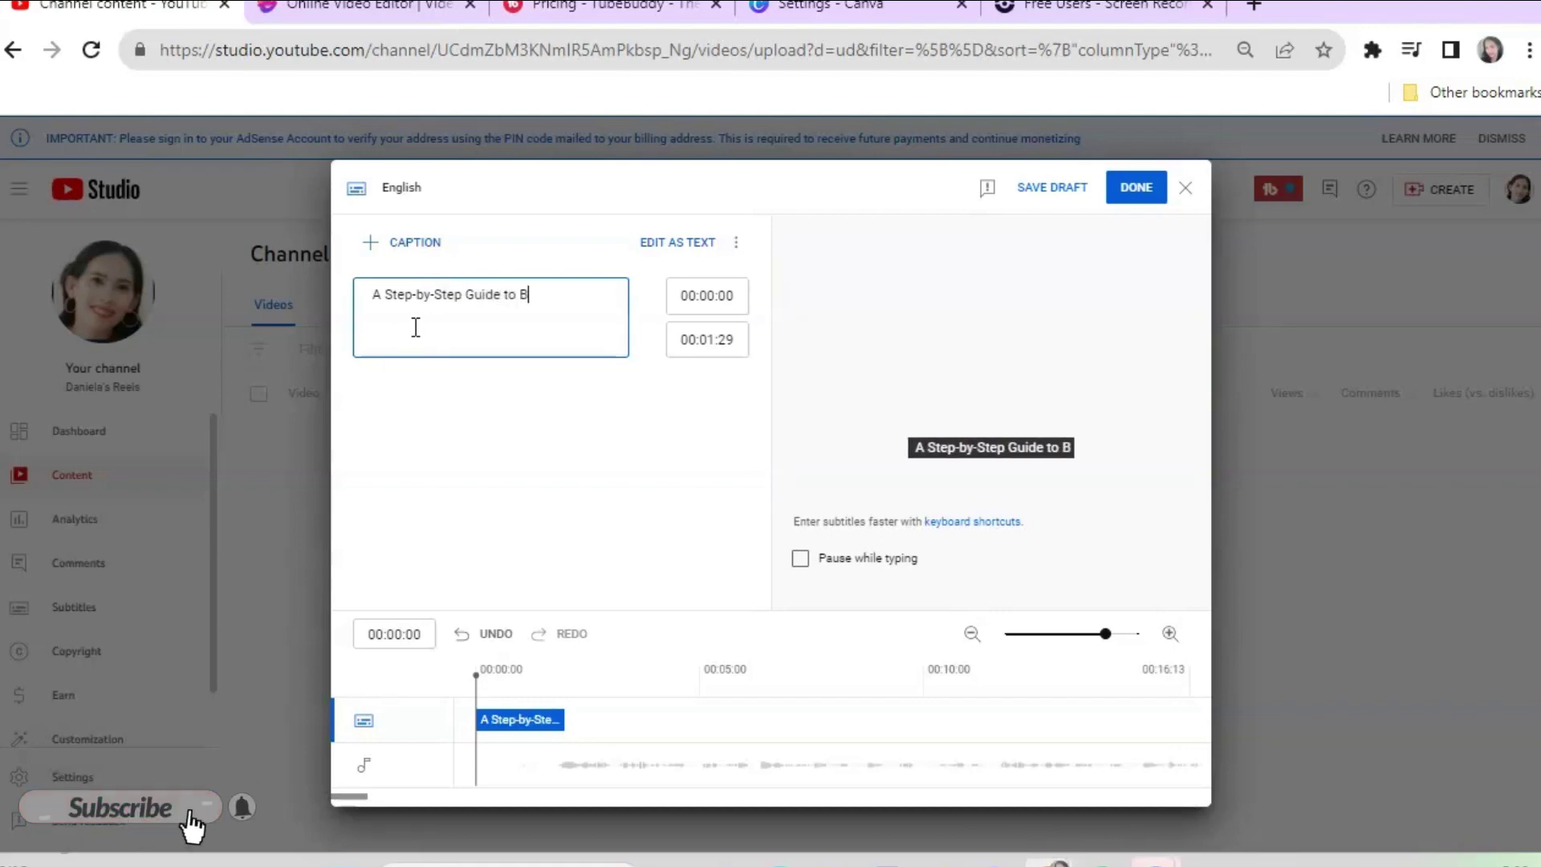
{"action": "type", "text": "ookin"}
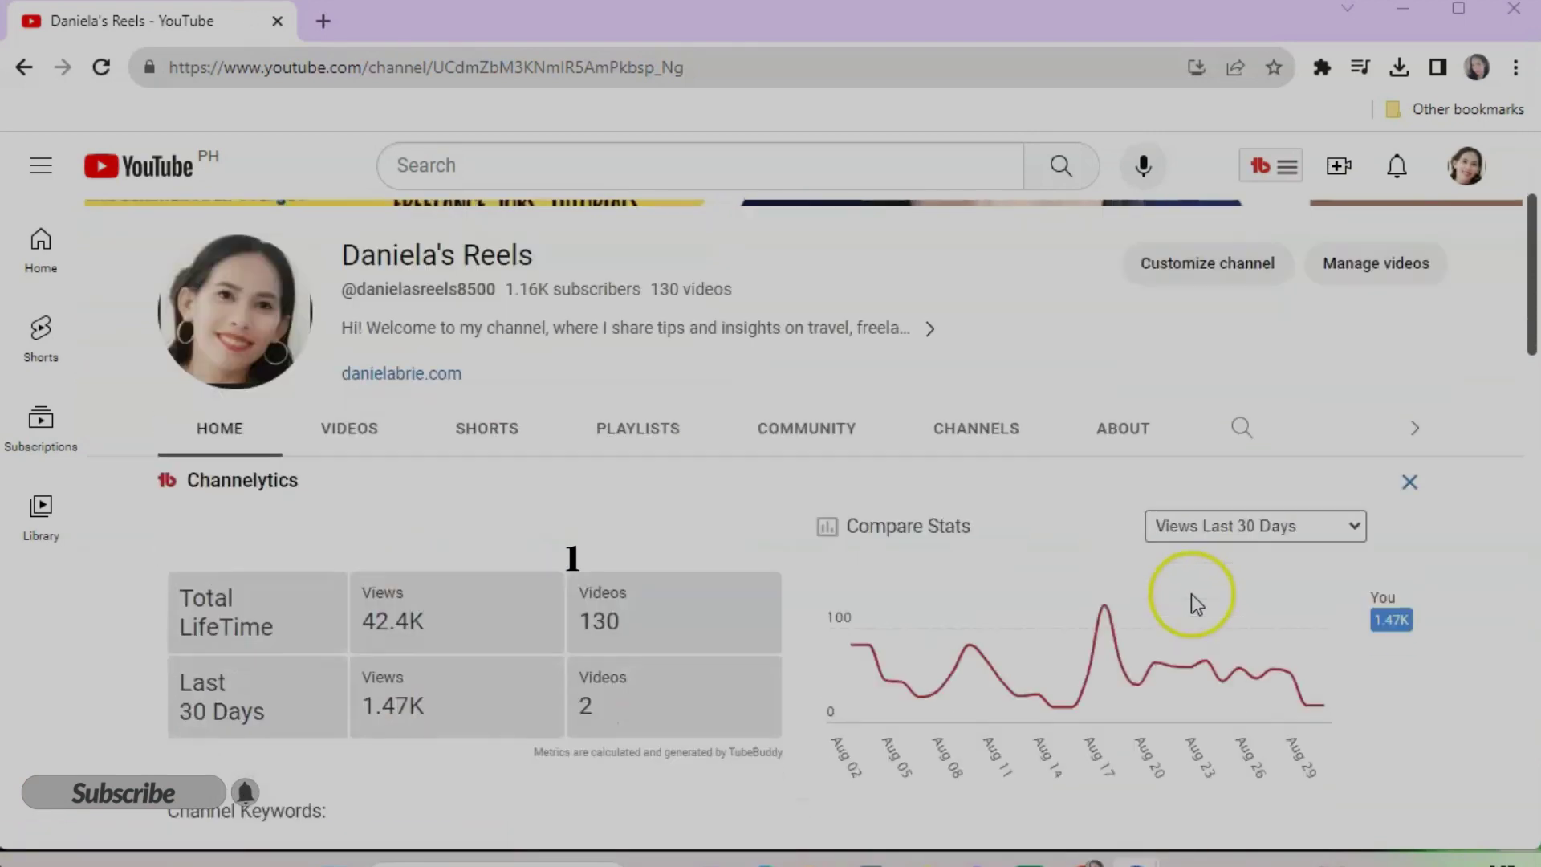
- Start a new video upload from the YouTube channel page
{"action": "scroll", "coordinate": [1192, 594], "scroll_direction": "down", "scroll_amount": 3}
{"action": "mouse_move", "coordinate": [1188, 590]}
{"action": "scroll", "coordinate": [1192, 634], "scroll_direction": "down", "scroll_amount": 3}
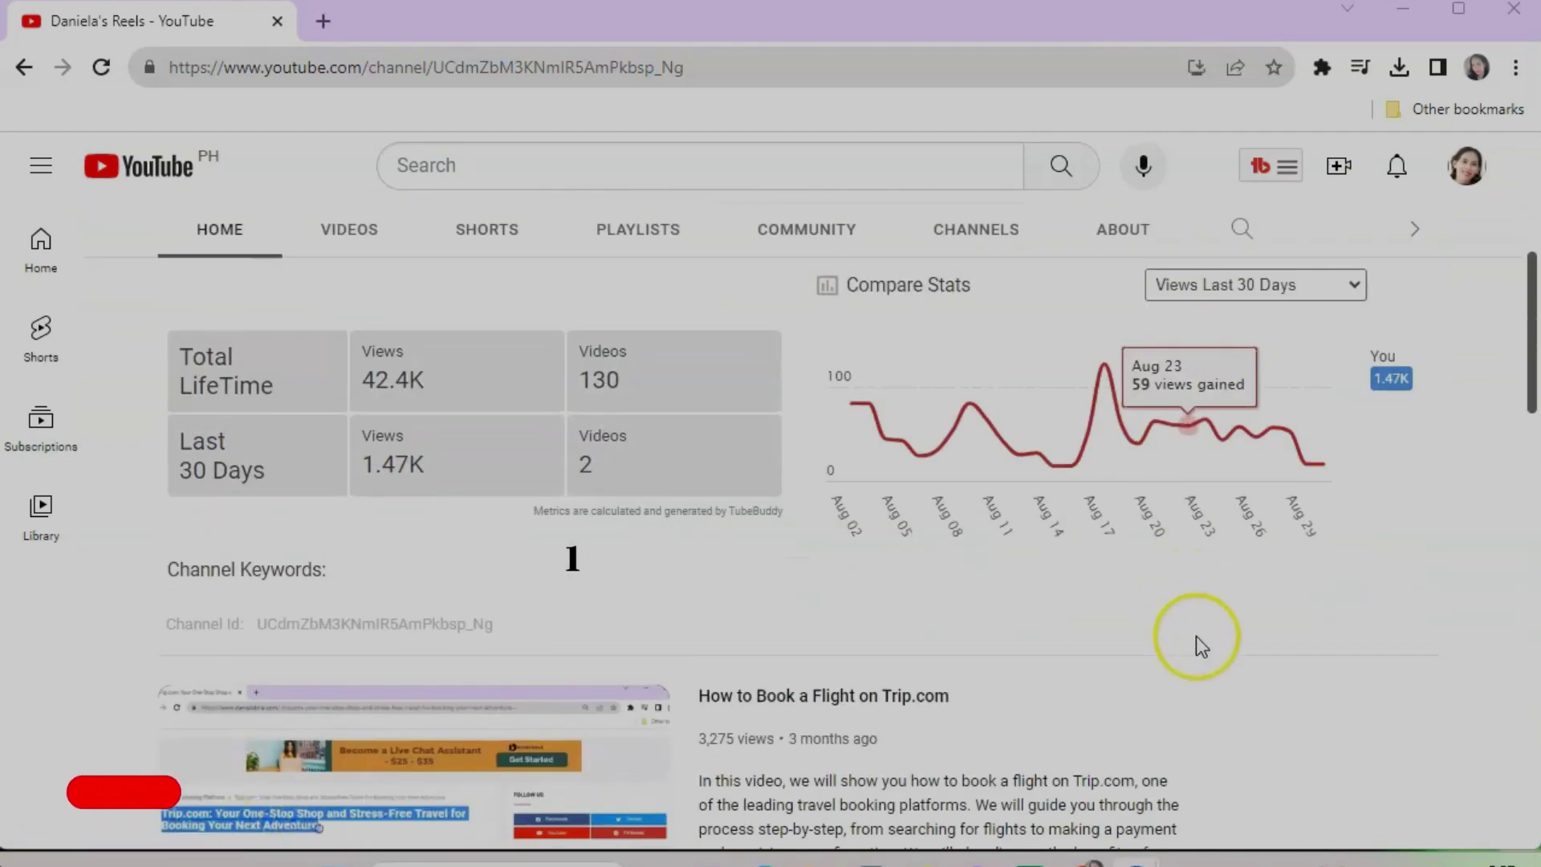
{"action": "scroll", "coordinate": [1196, 661], "scroll_direction": "down", "scroll_amount": 3}
{"action": "scroll", "coordinate": [1196, 662], "scroll_direction": "down", "scroll_amount": 2}
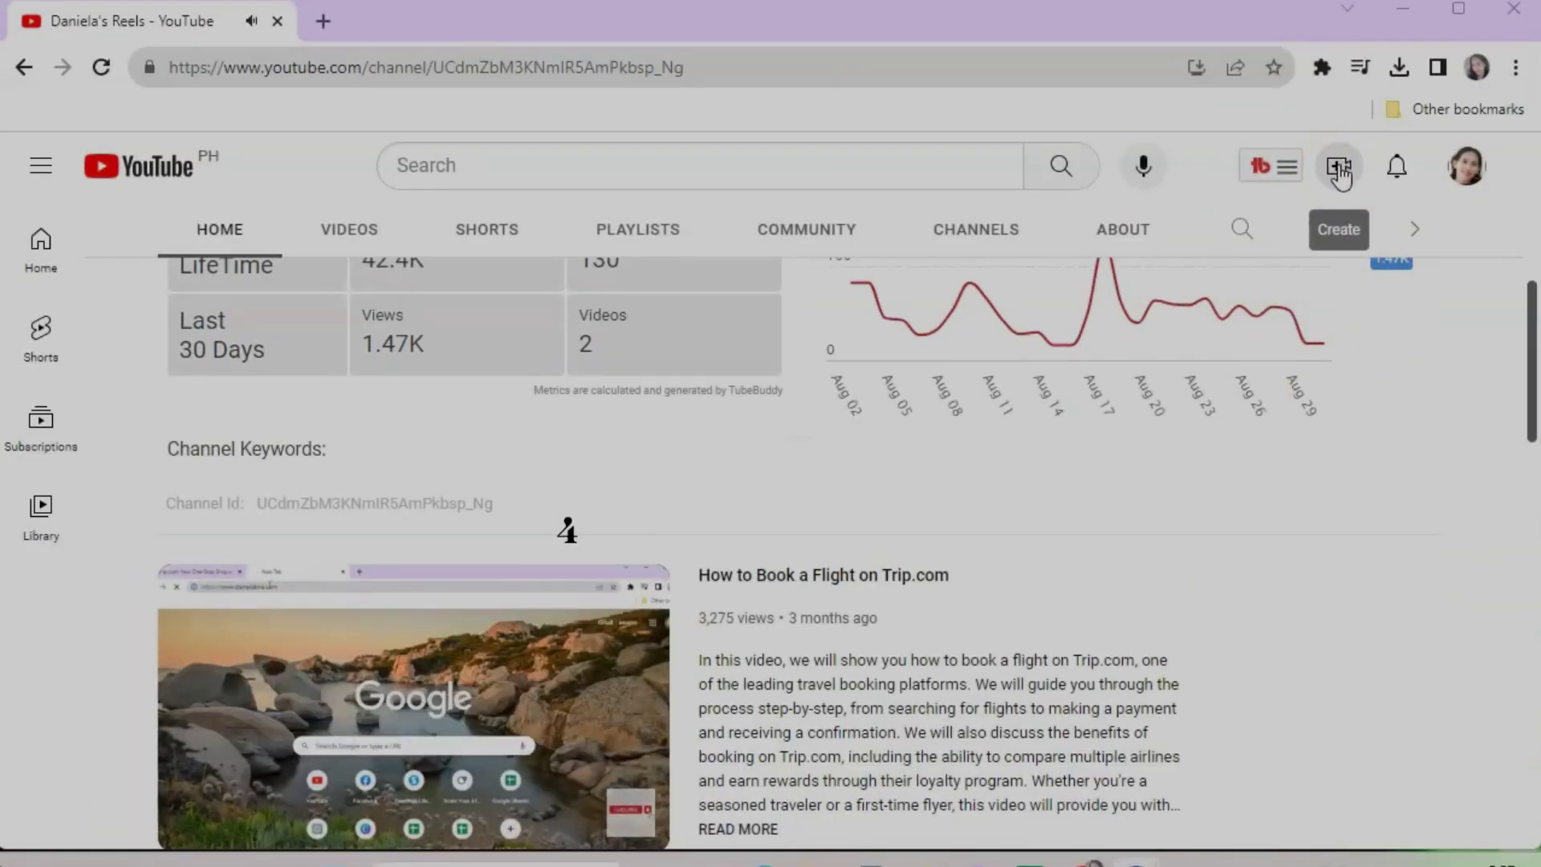
{"action": "left_click", "coordinate": [1339, 170]}
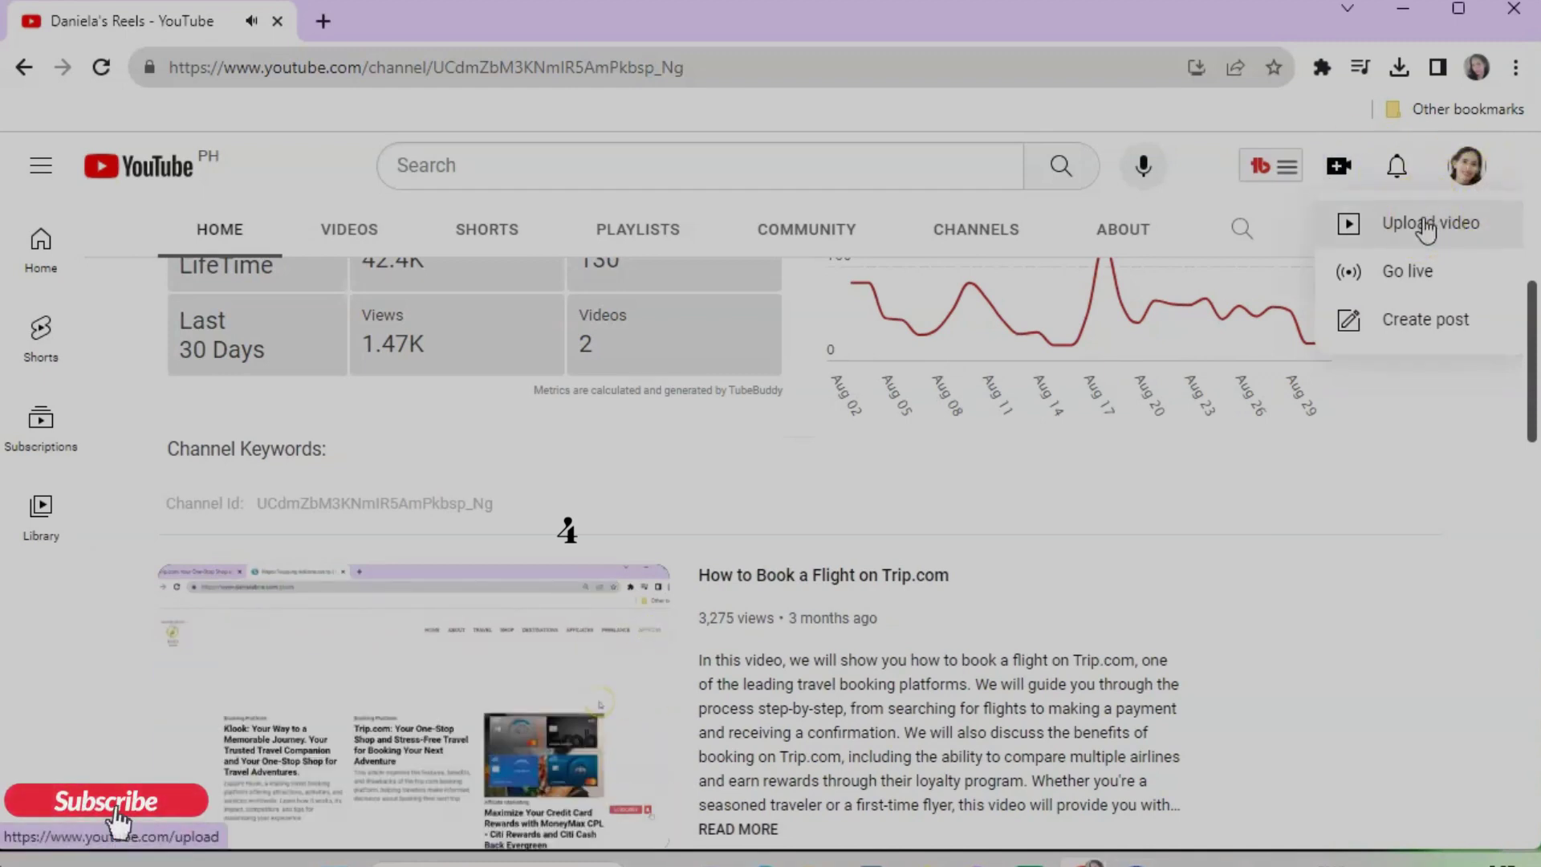
{"action": "left_click", "coordinate": [1397, 232]}
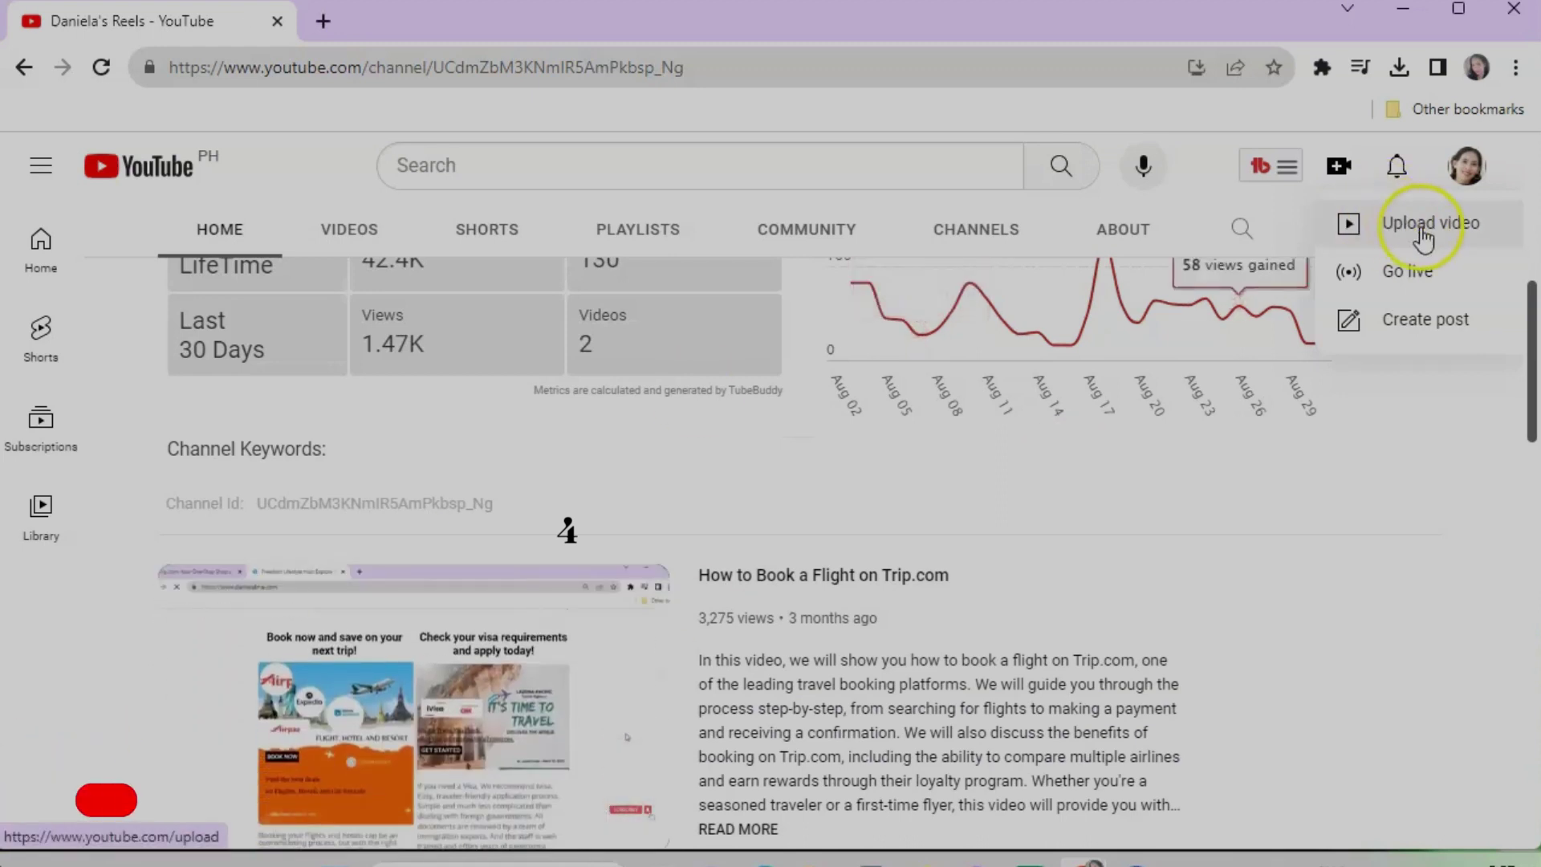
{"action": "left_click", "coordinate": [1421, 233]}
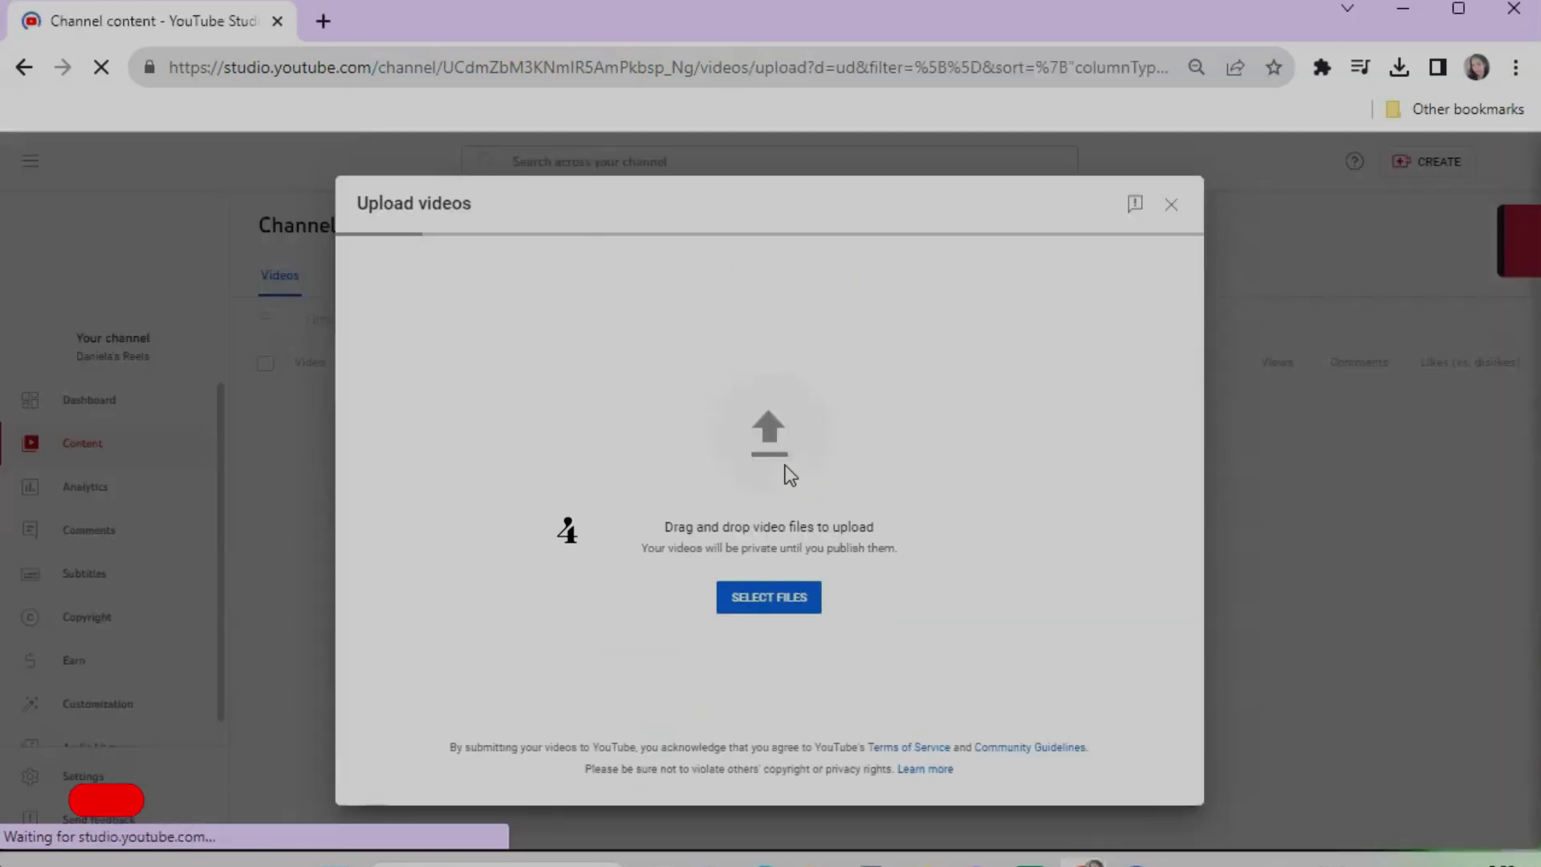
- Choose the video file Recording #6 from the youtube video folder and upload it
{"action": "left_click", "coordinate": [705, 587]}
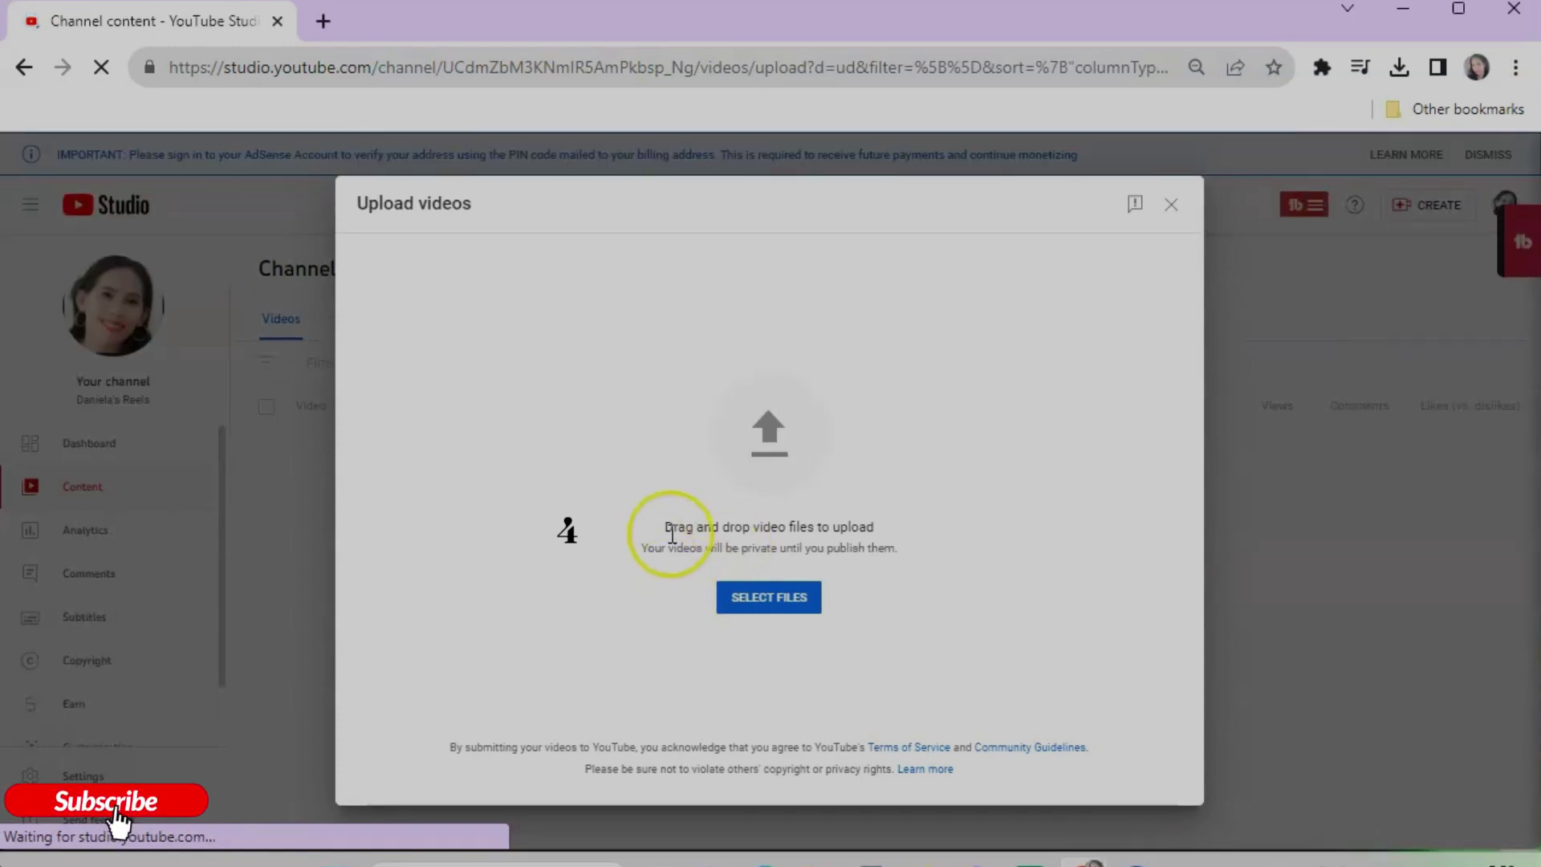
{"action": "left_click", "coordinate": [771, 604]}
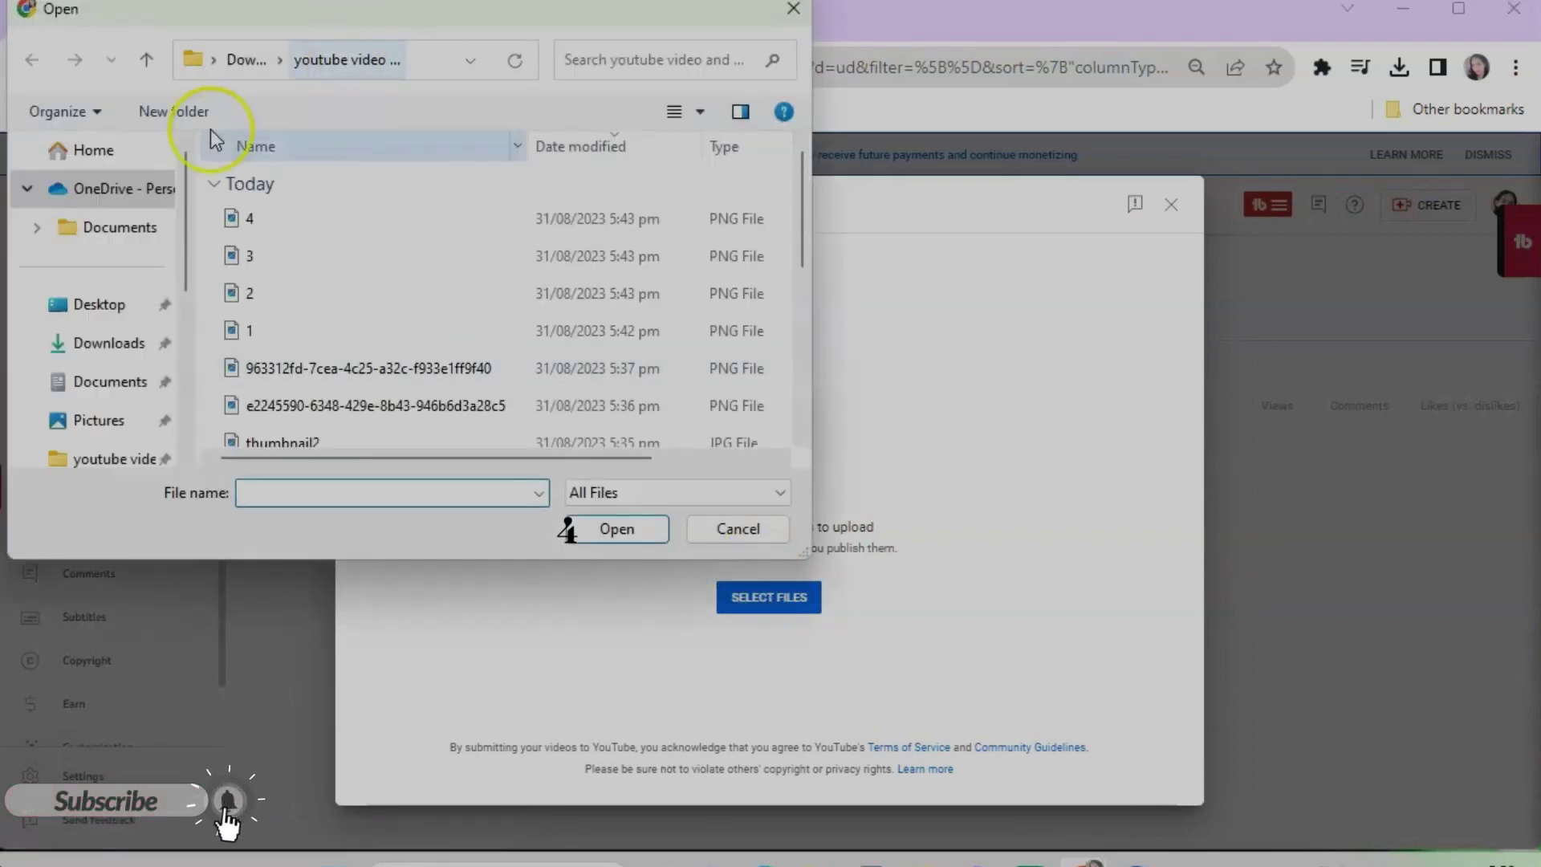
{"action": "scroll", "coordinate": [424, 411], "scroll_direction": "down", "scroll_amount": 5}
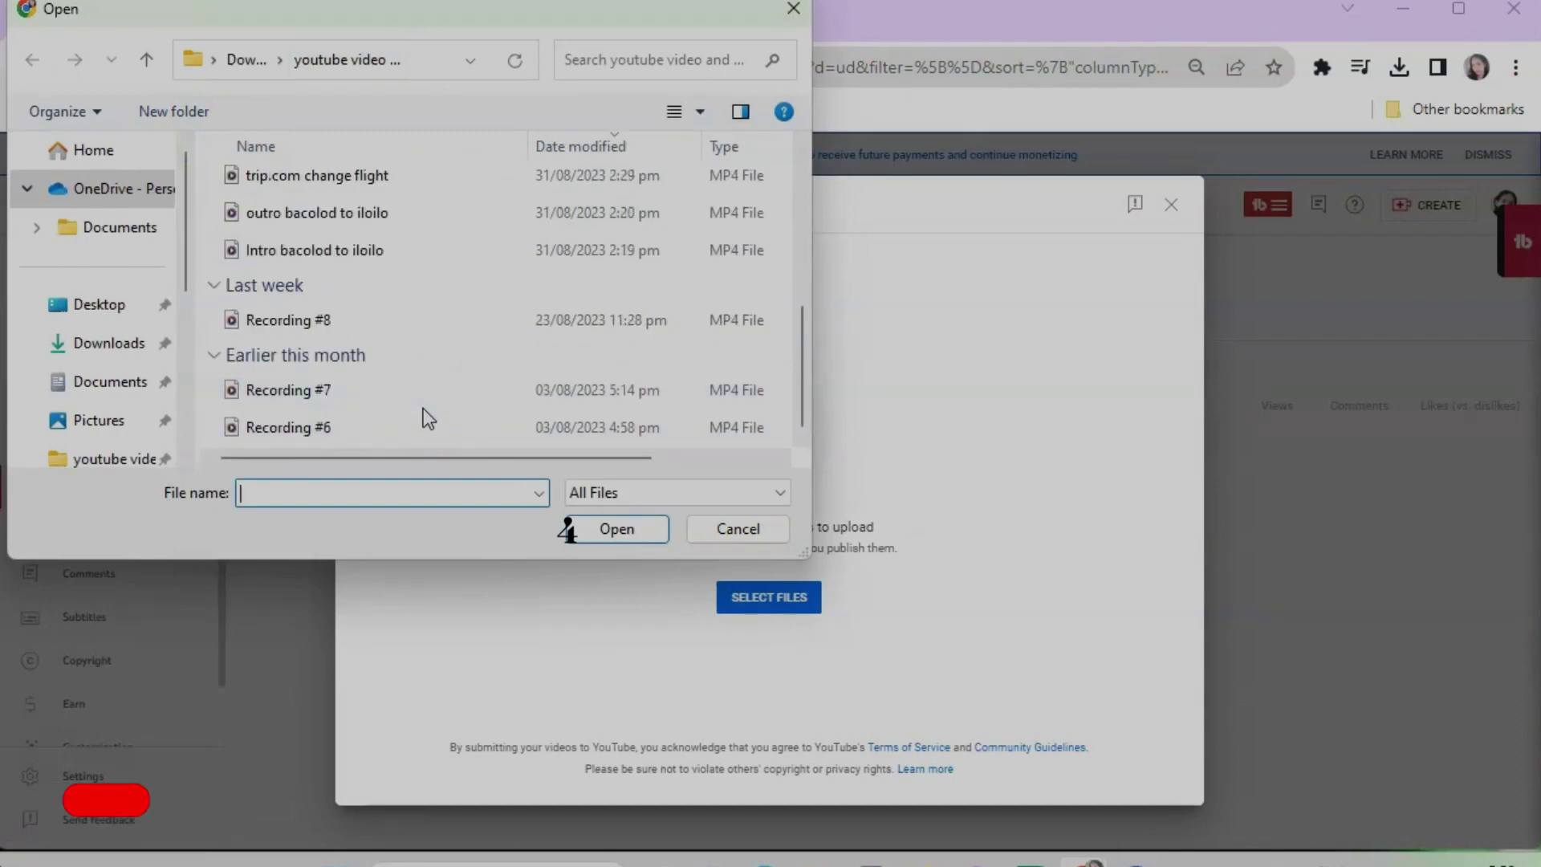
{"action": "left_click", "coordinate": [321, 325]}
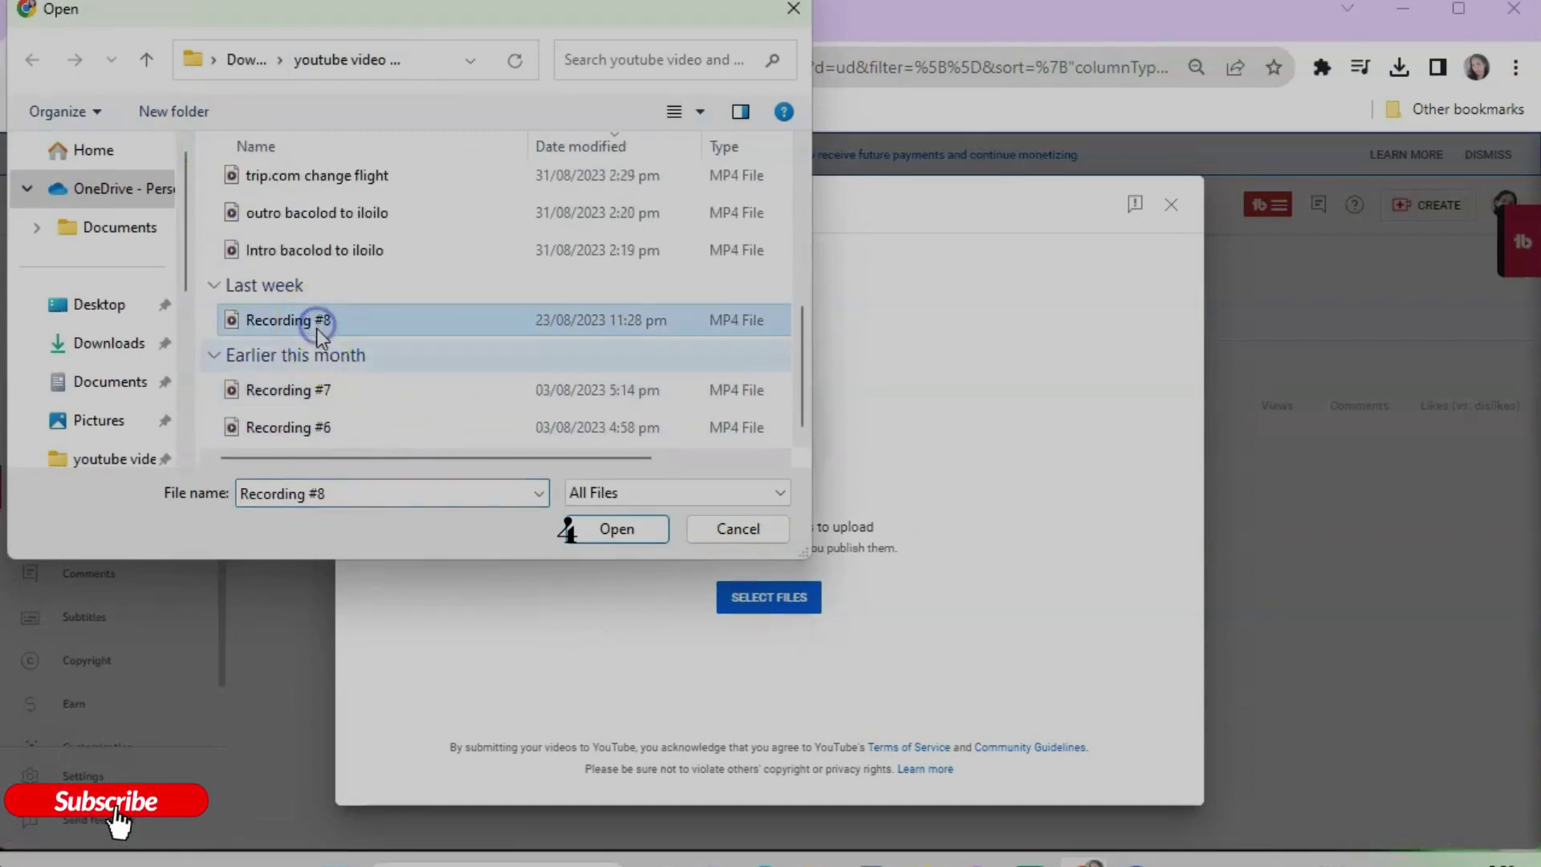
{"action": "left_click", "coordinate": [327, 389]}
{"action": "left_click", "coordinate": [363, 427]}
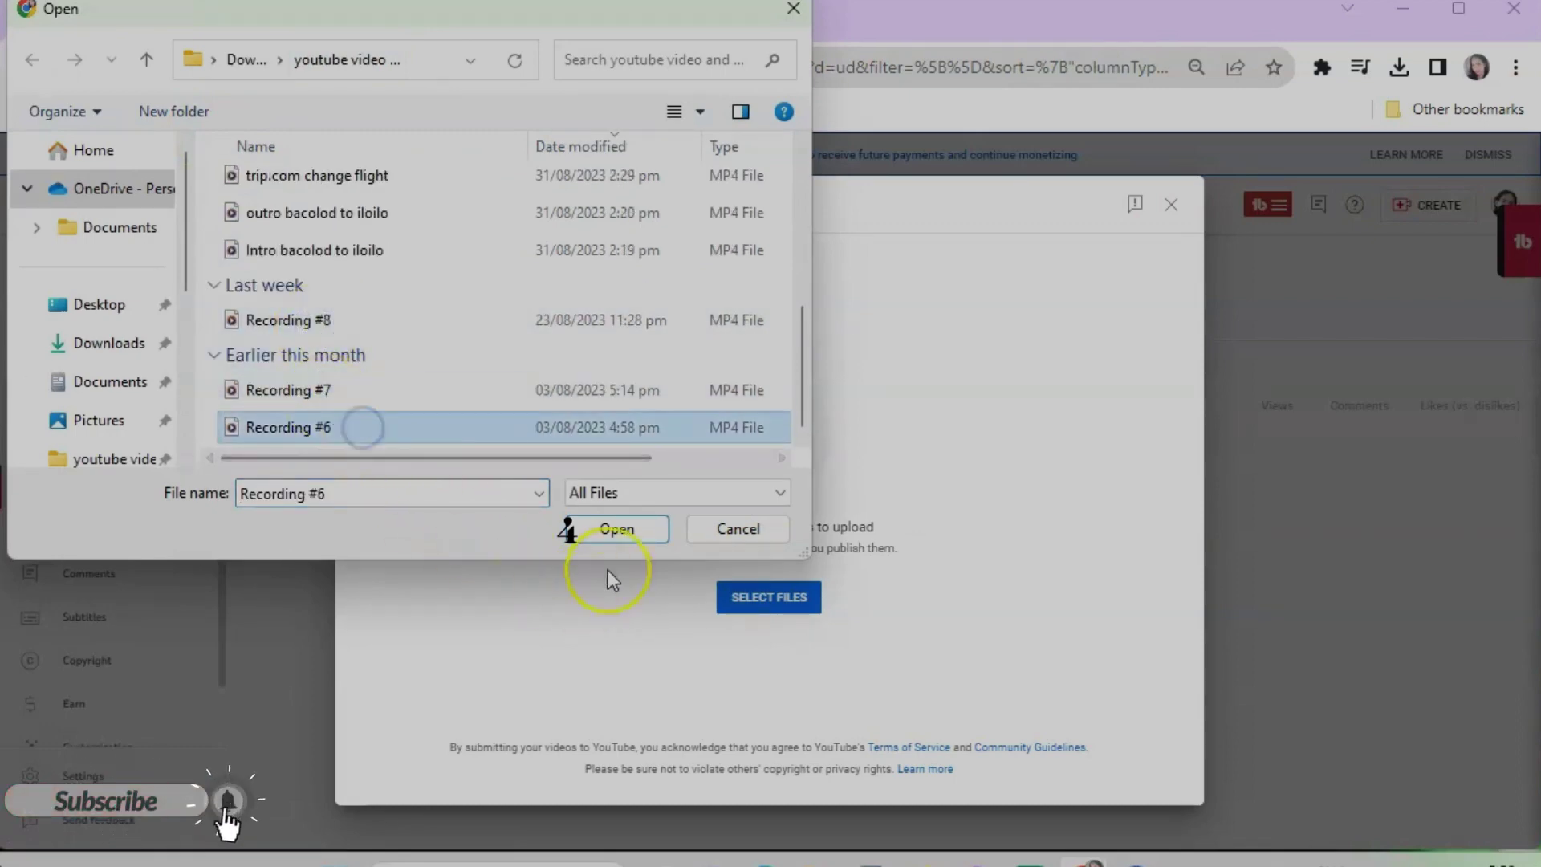
{"action": "left_click", "coordinate": [620, 529]}
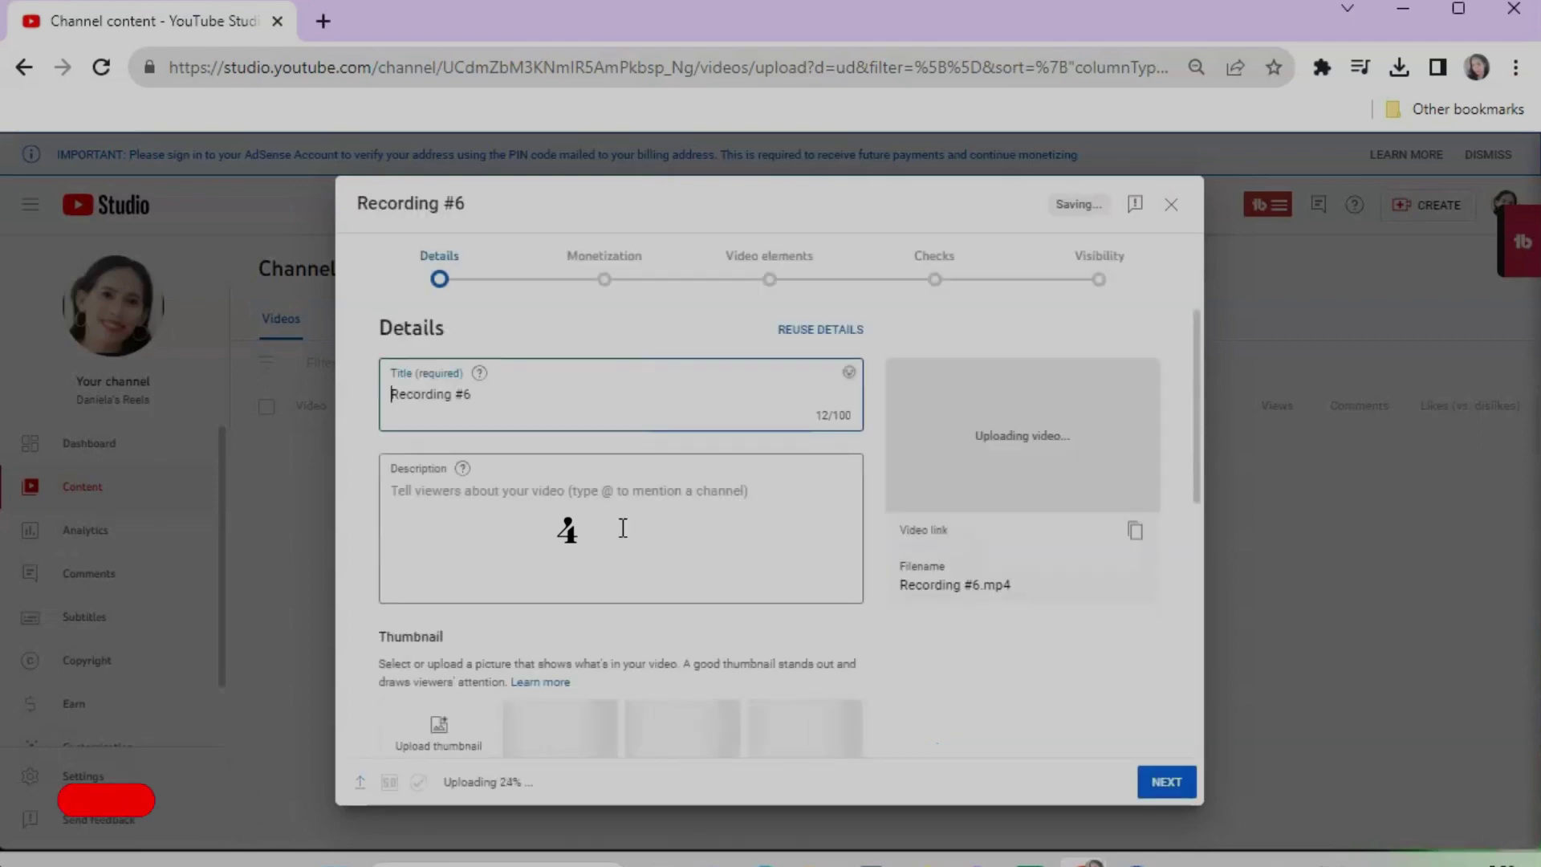
- Replace the video's default title with "How to book a hotel on Booking.com"
{"action": "left_click", "coordinate": [634, 527]}
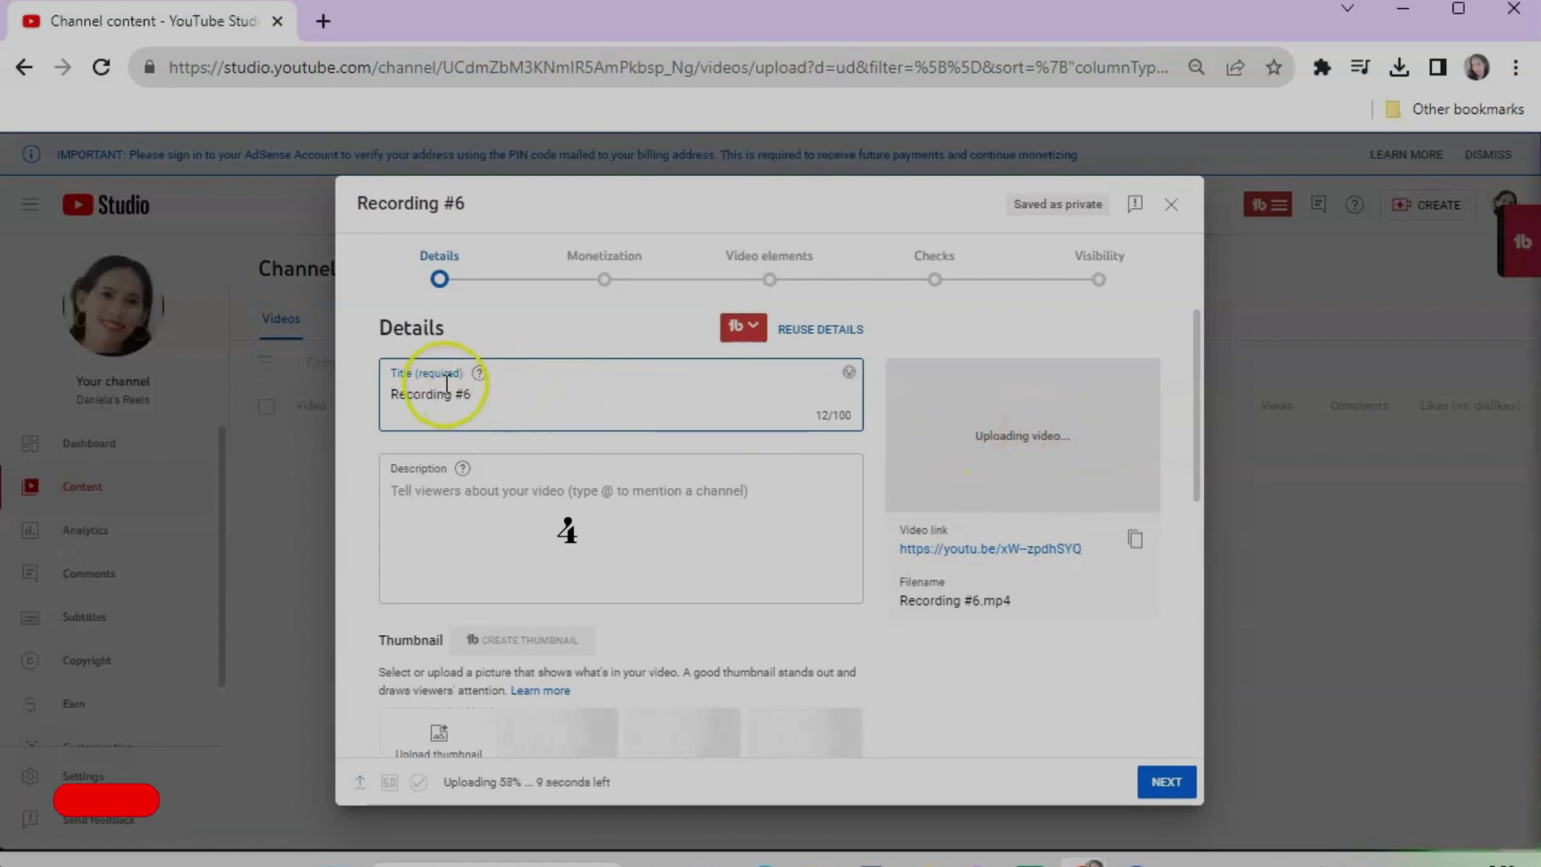
{"action": "scroll", "coordinate": [502, 545], "scroll_direction": "down", "scroll_amount": 3}
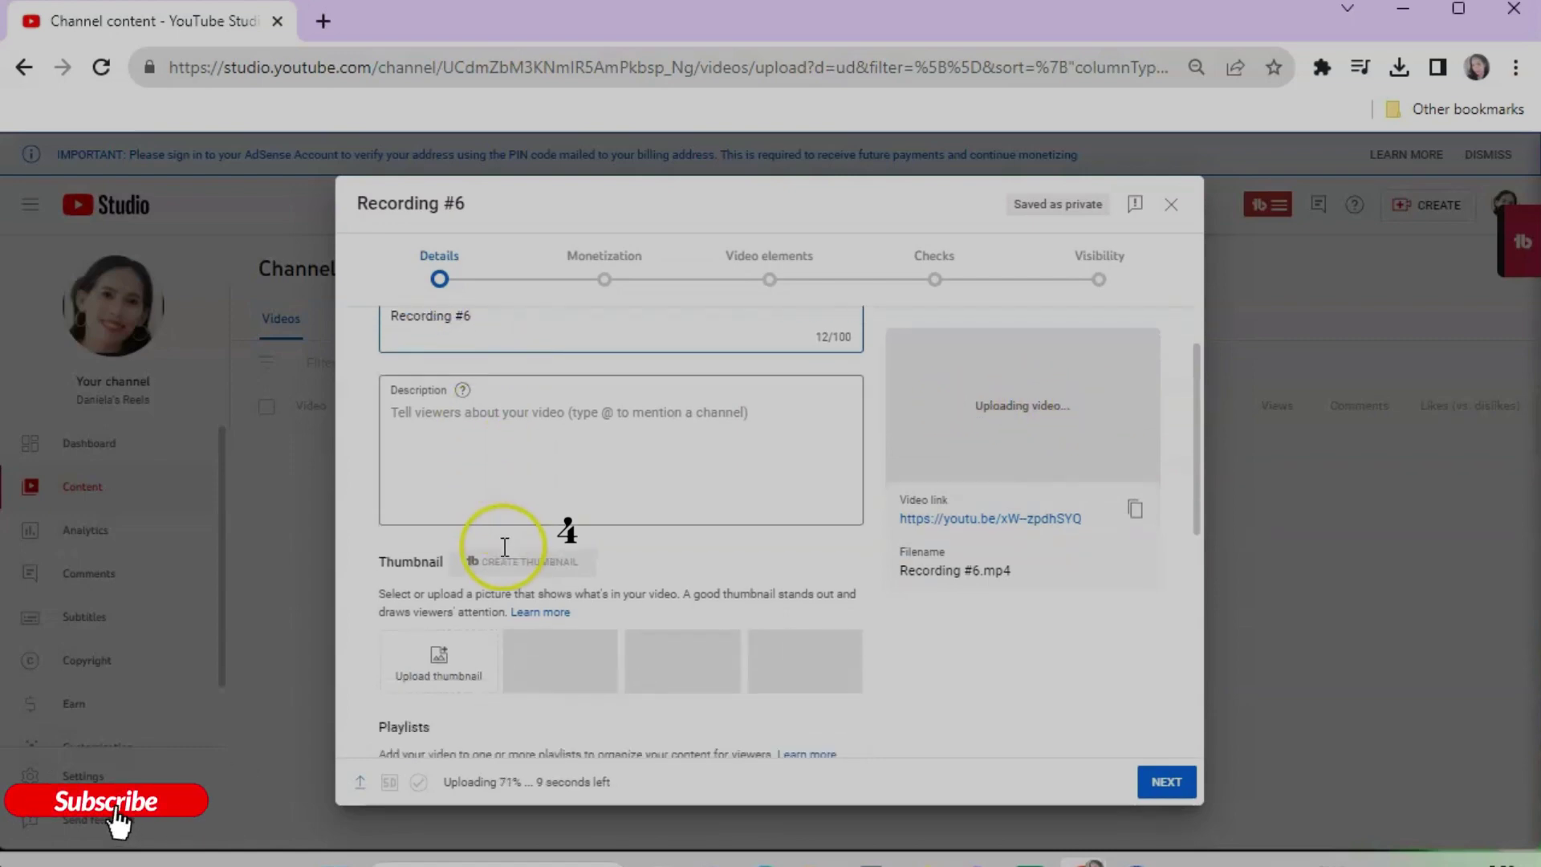
{"action": "left_click", "coordinate": [485, 389]}
{"action": "scroll", "coordinate": [506, 441], "scroll_direction": "up", "scroll_amount": 3}
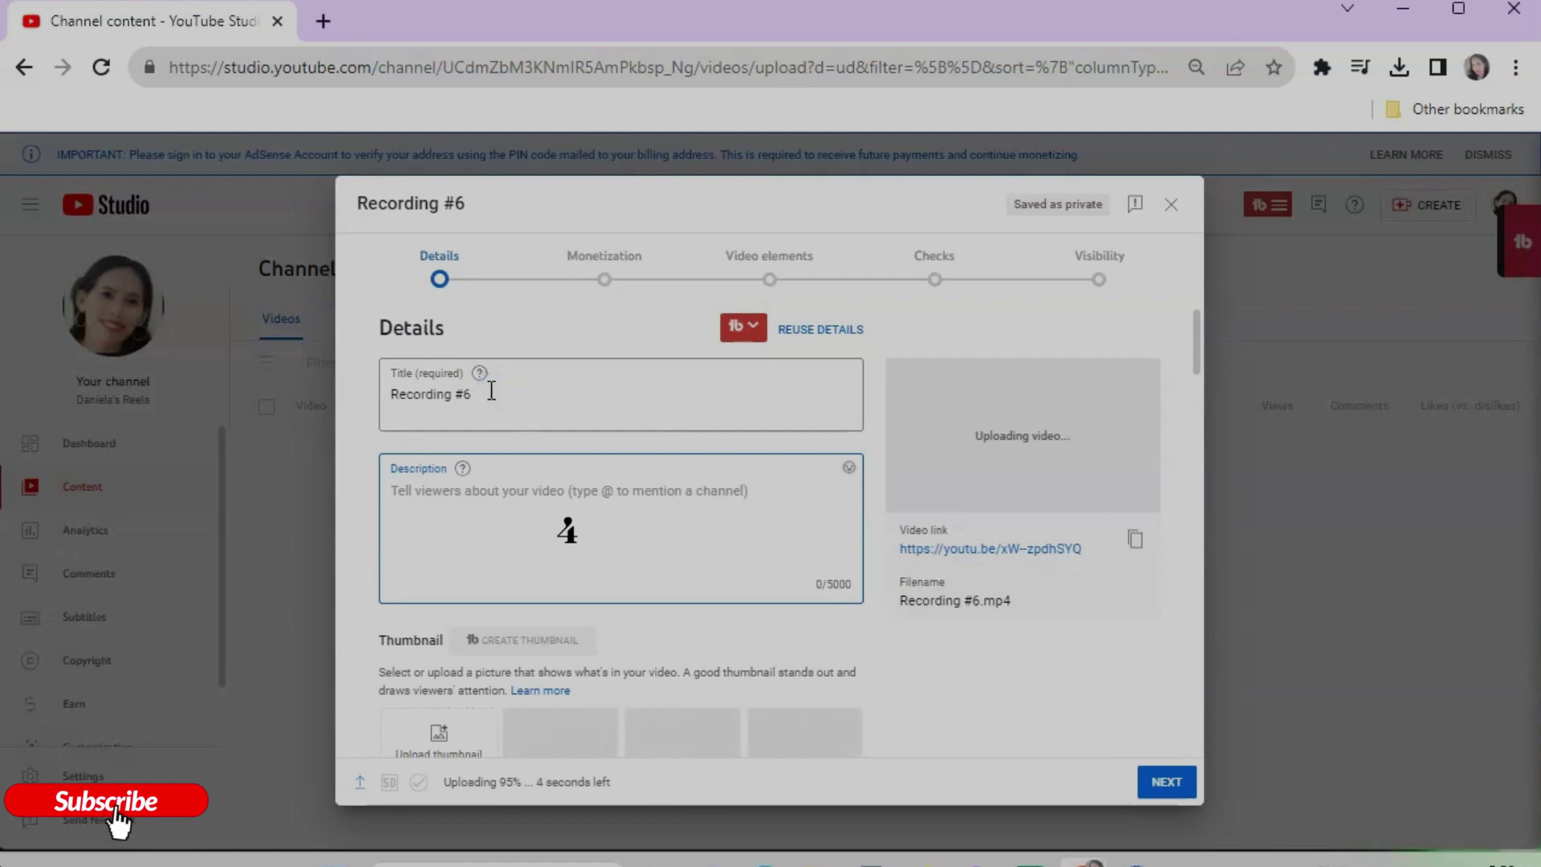
{"action": "left_click", "coordinate": [465, 393]}
{"action": "left_click", "coordinate": [483, 400]}
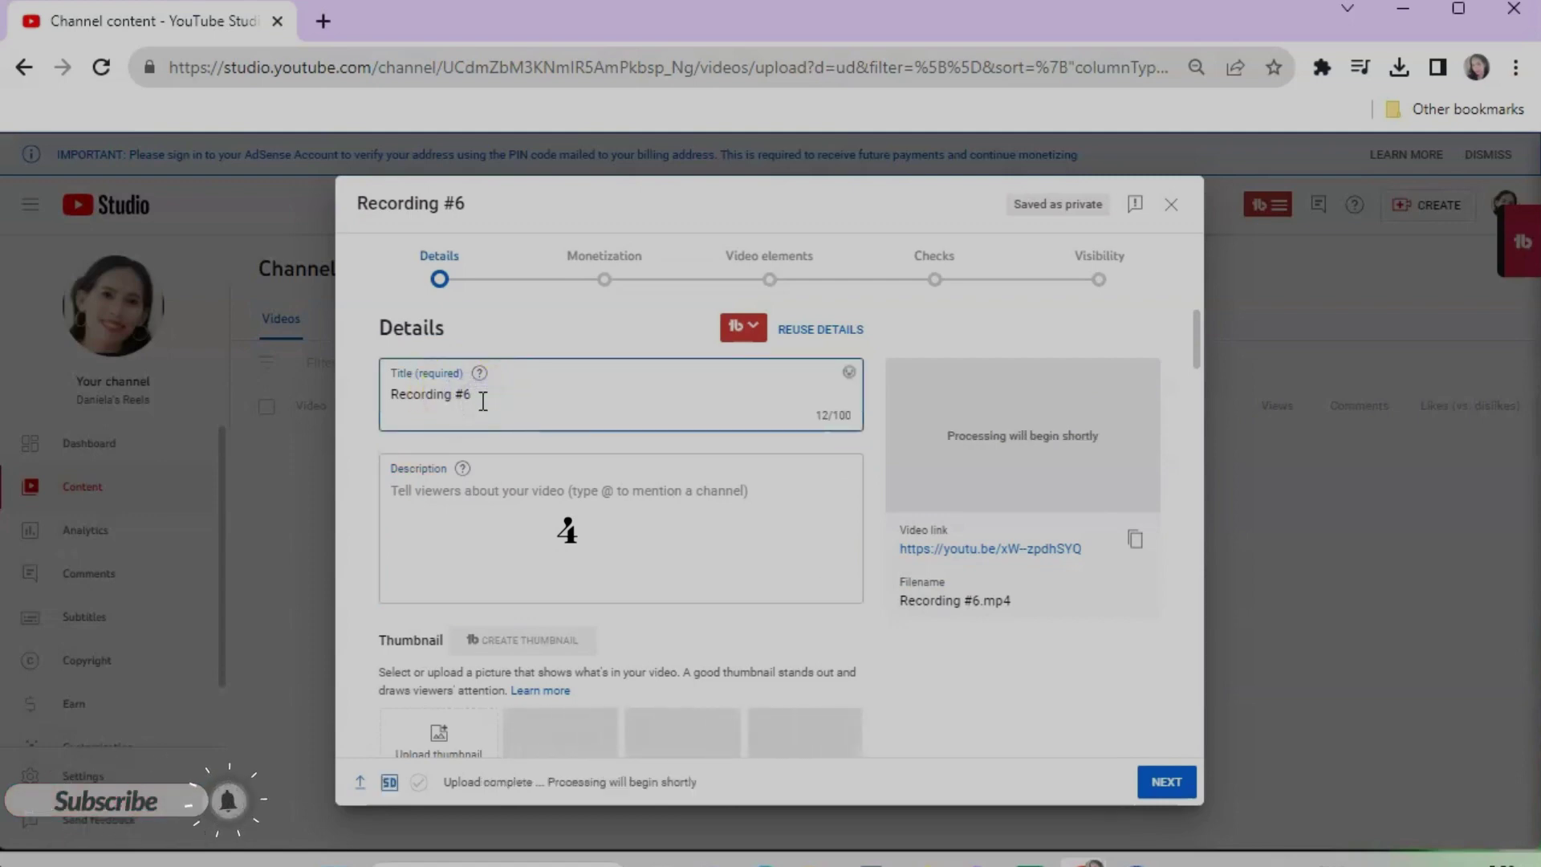
{"action": "key", "text": "BackSpace"}
{"action": "key", "text": "BackSpace"}
{"action": "key", "text": "BackSpace"}
{"action": "key", "text": "BackSpace"}
{"action": "key", "text": "BackSpace"}
{"action": "key", "text": "BackSpace"}
{"action": "key", "text": "BackSpace"}
{"action": "key", "text": "BackSpace"}
{"action": "key", "text": "BackSpace"}
{"action": "key", "text": "BackSpace"}
{"action": "key", "text": "BackSpace"}
{"action": "key", "text": "BackSpace"}
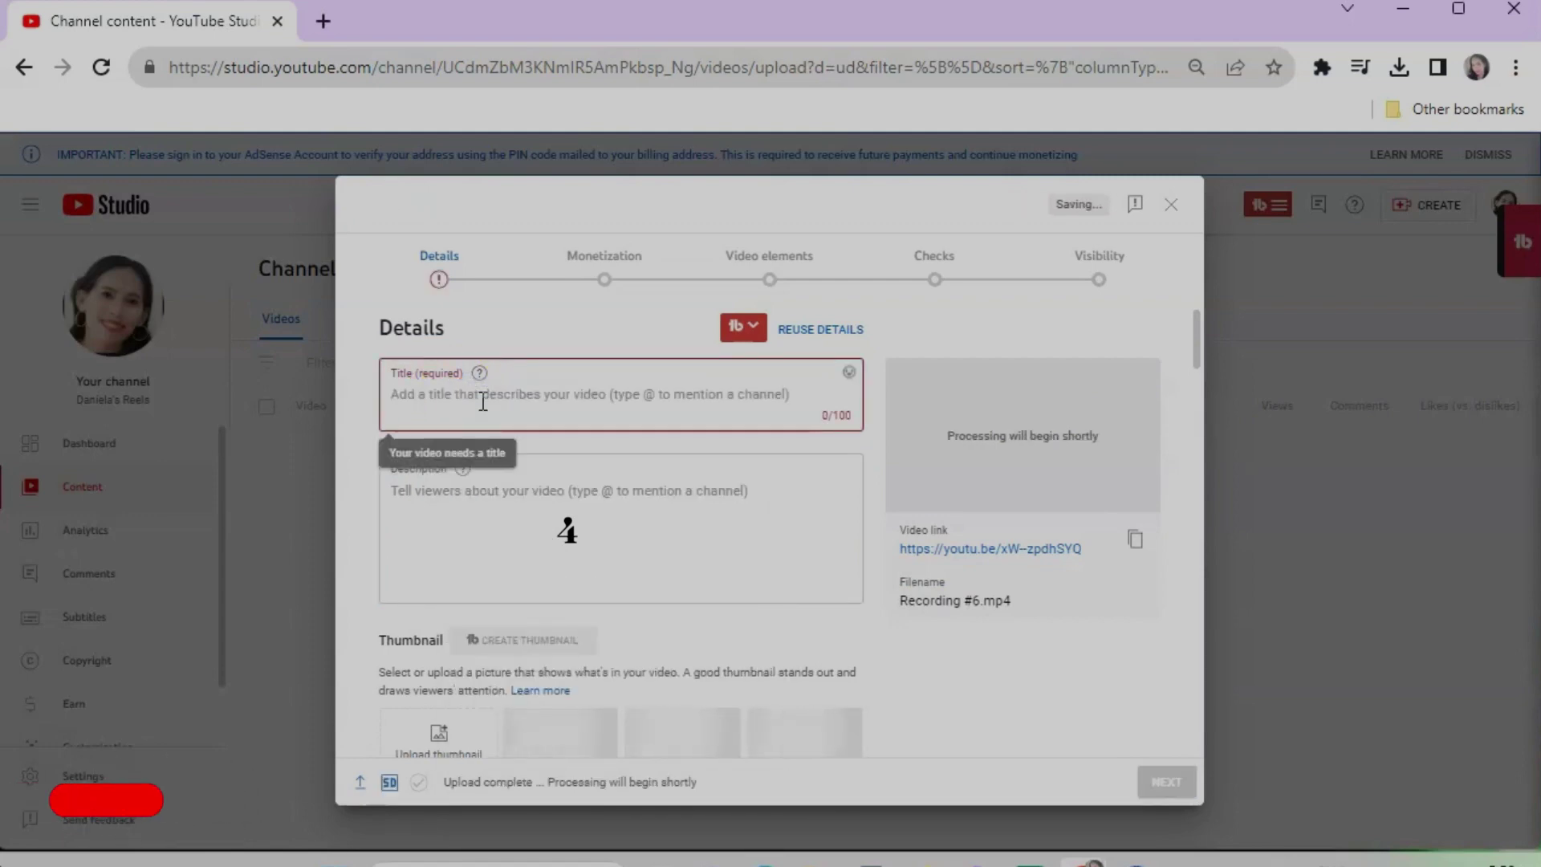
{"action": "type", "text": "How to "}
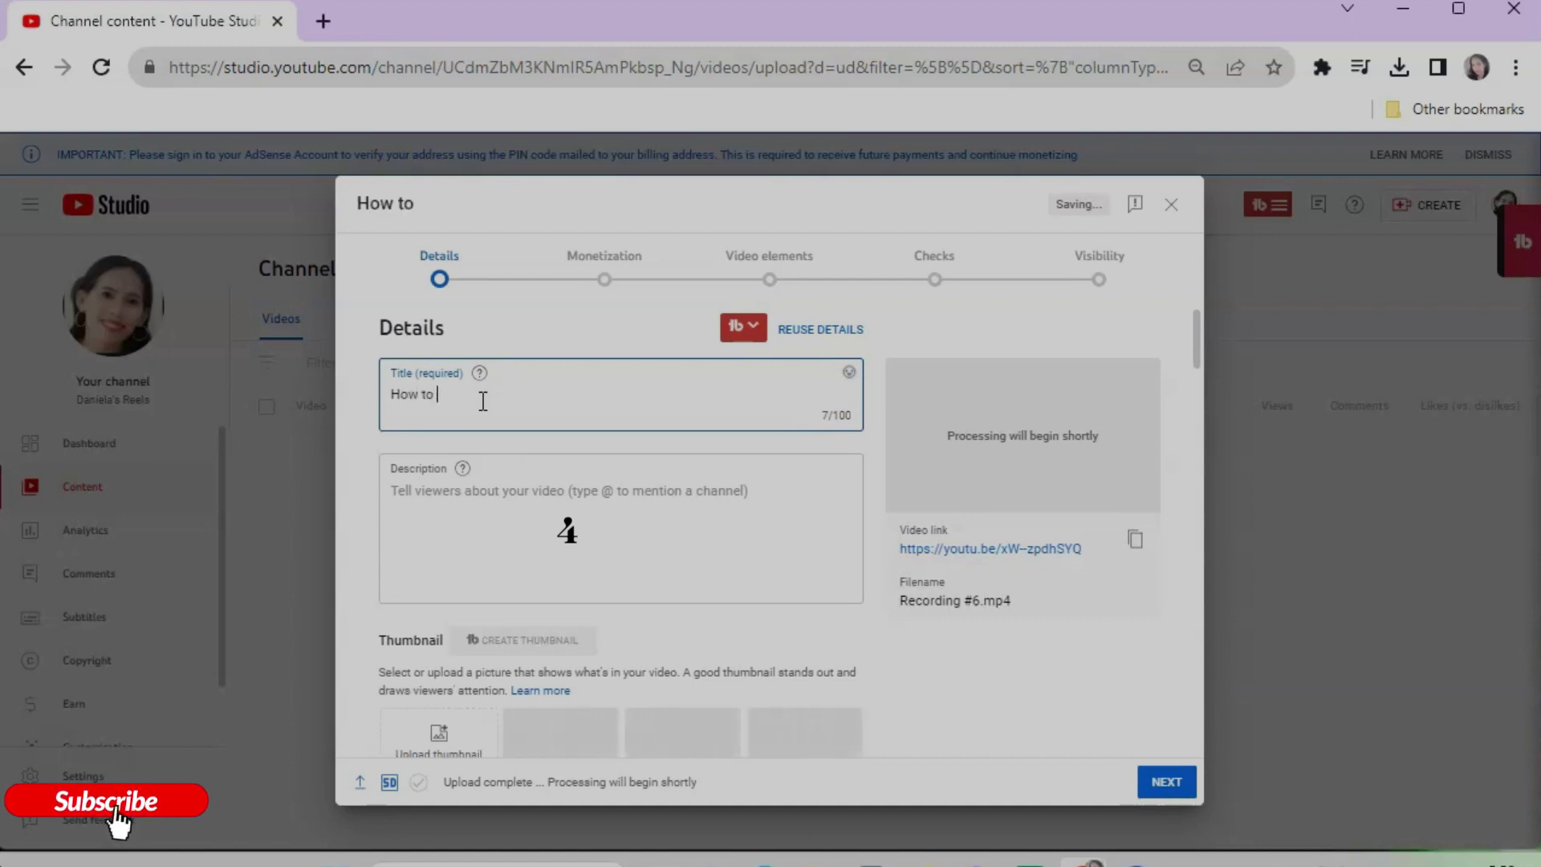
{"action": "type", "text": "book"}
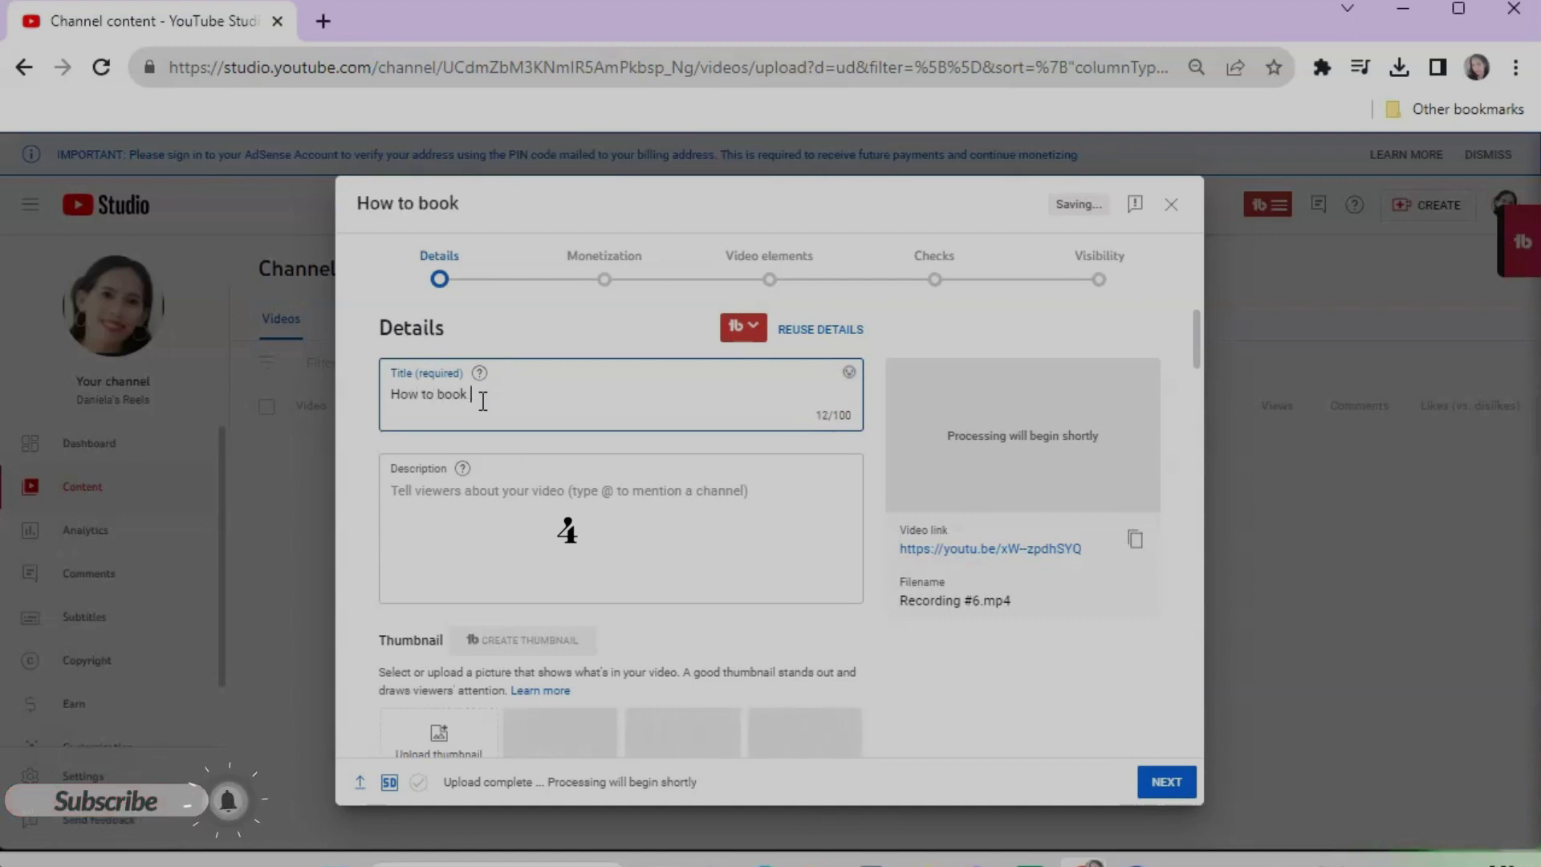
{"action": "type", "text": " a h"}
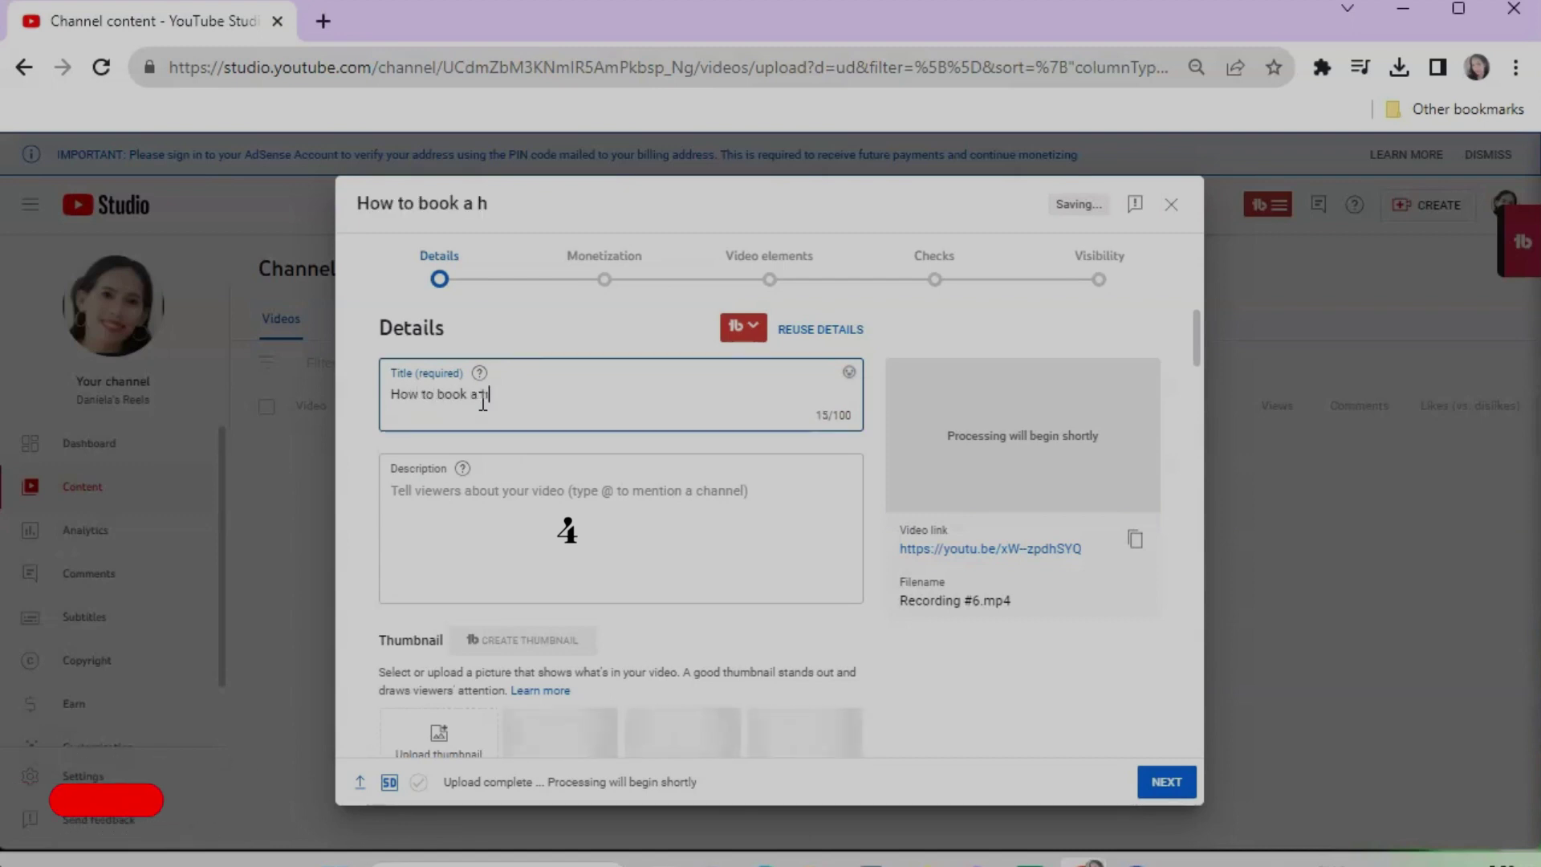
{"action": "type", "text": "otel on "}
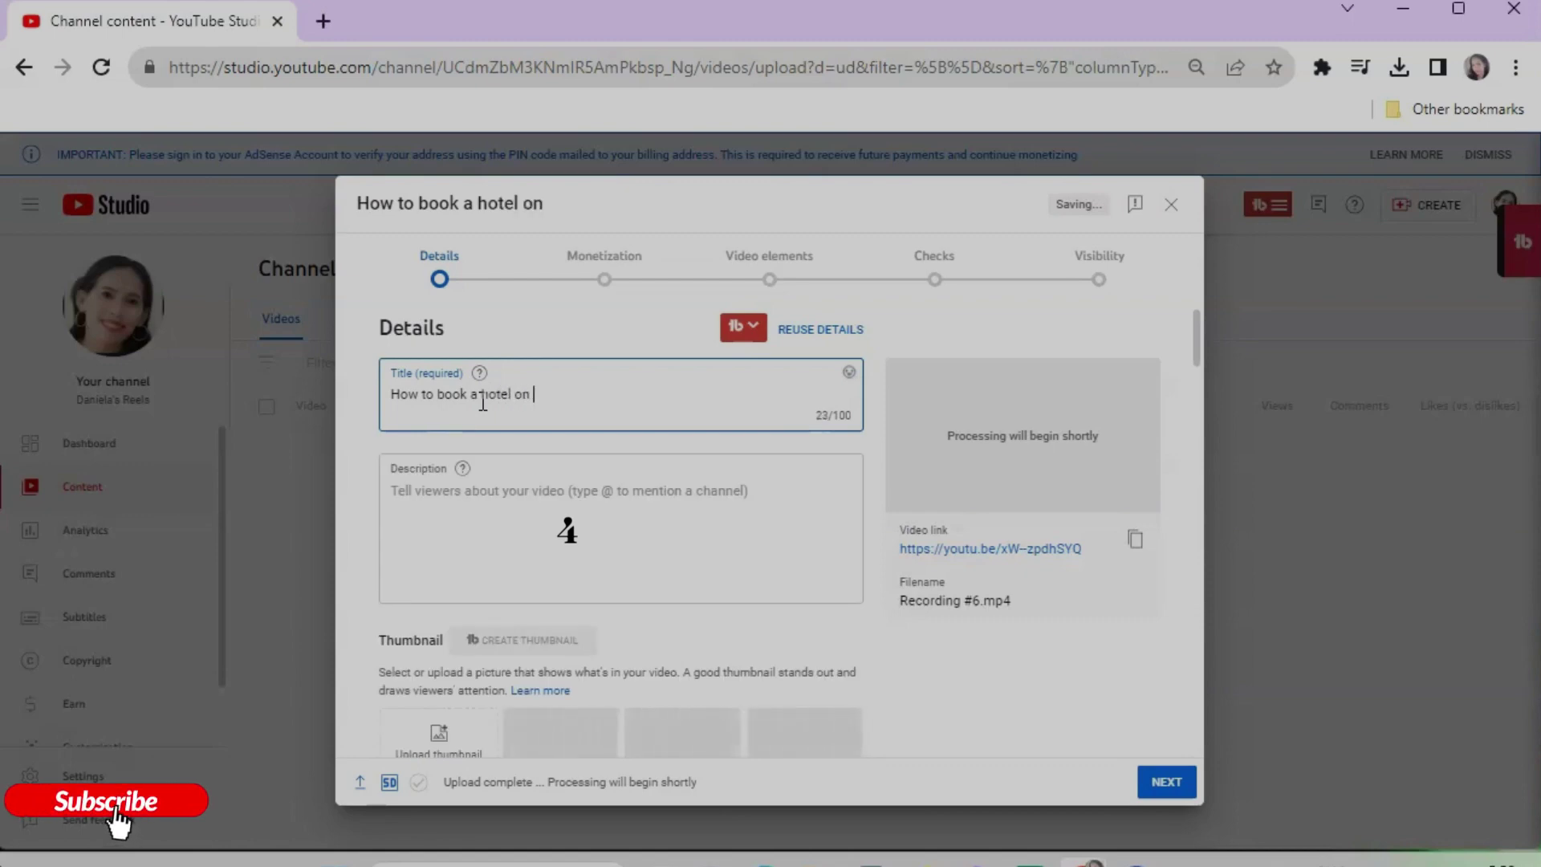
{"action": "type", "text": "Booking.c"}
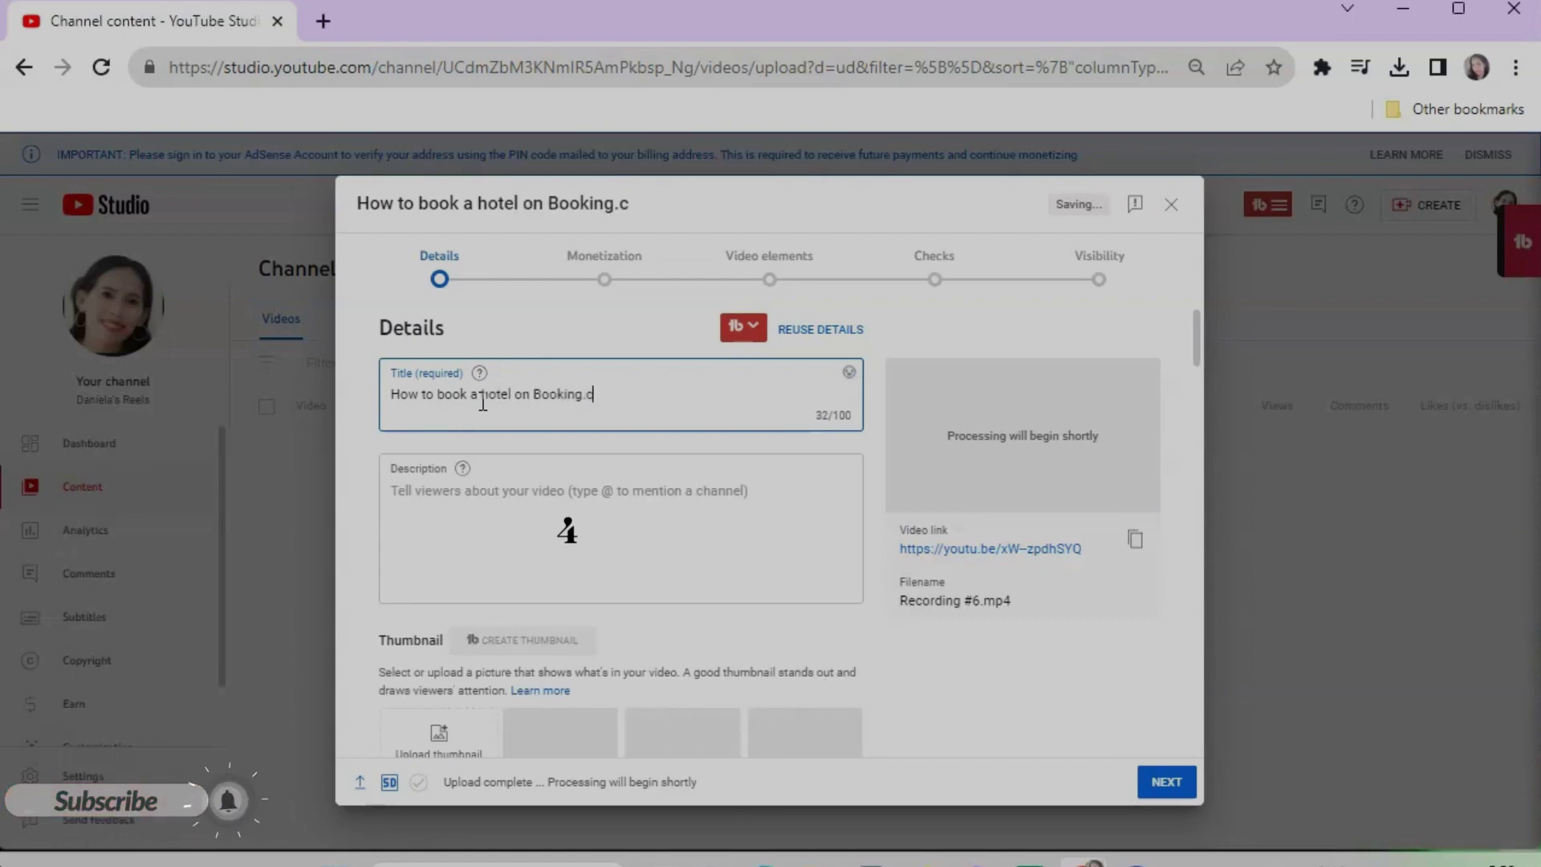
{"action": "type", "text": "om"}
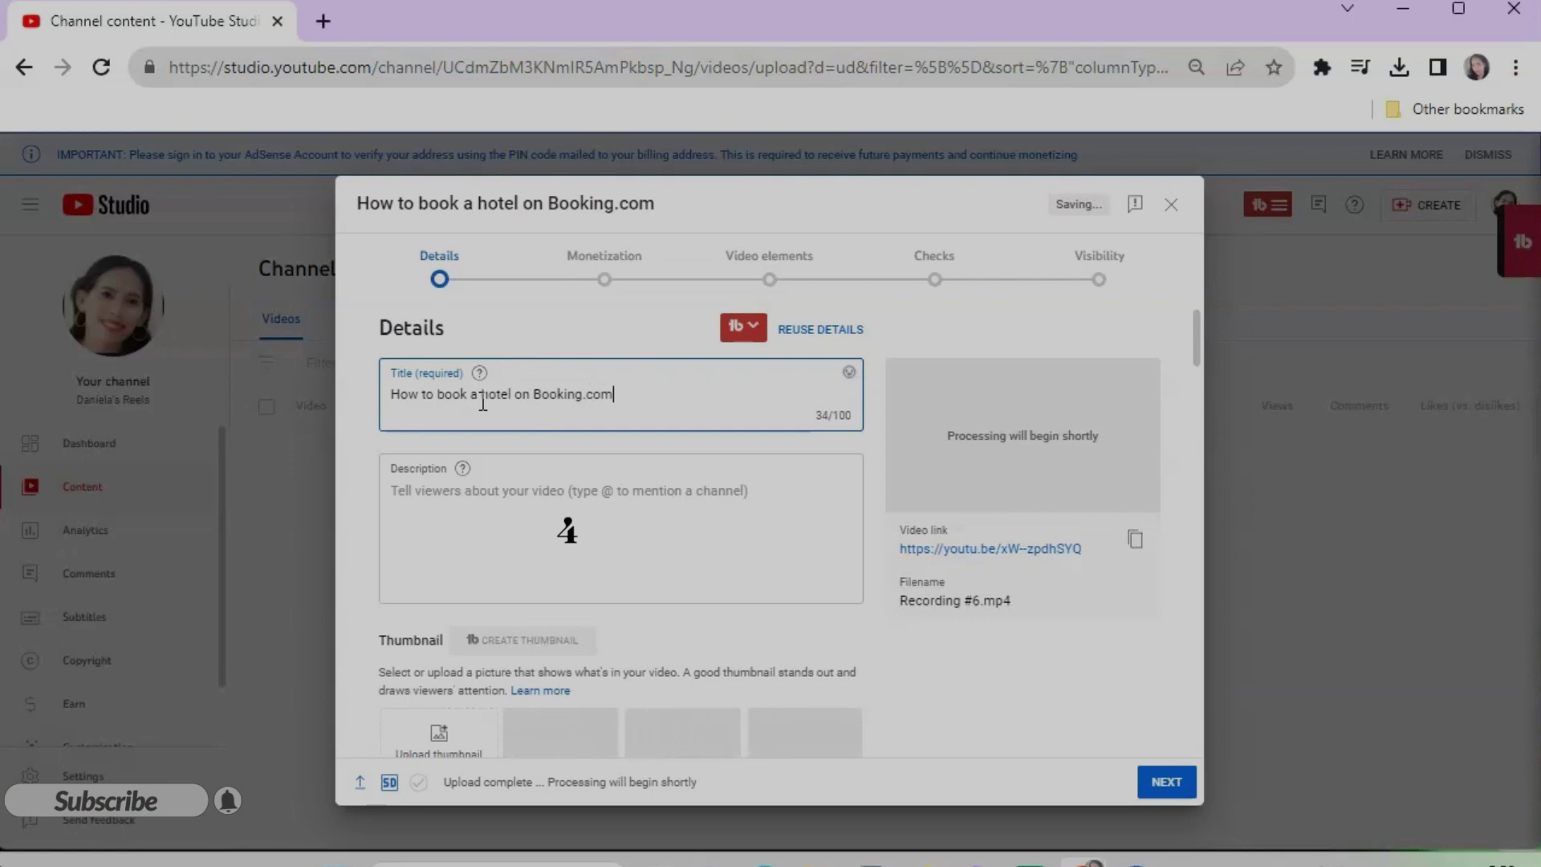
- Enter "In this video we will dive in" as the start of the video's description
{"action": "left_click", "coordinate": [475, 512]}
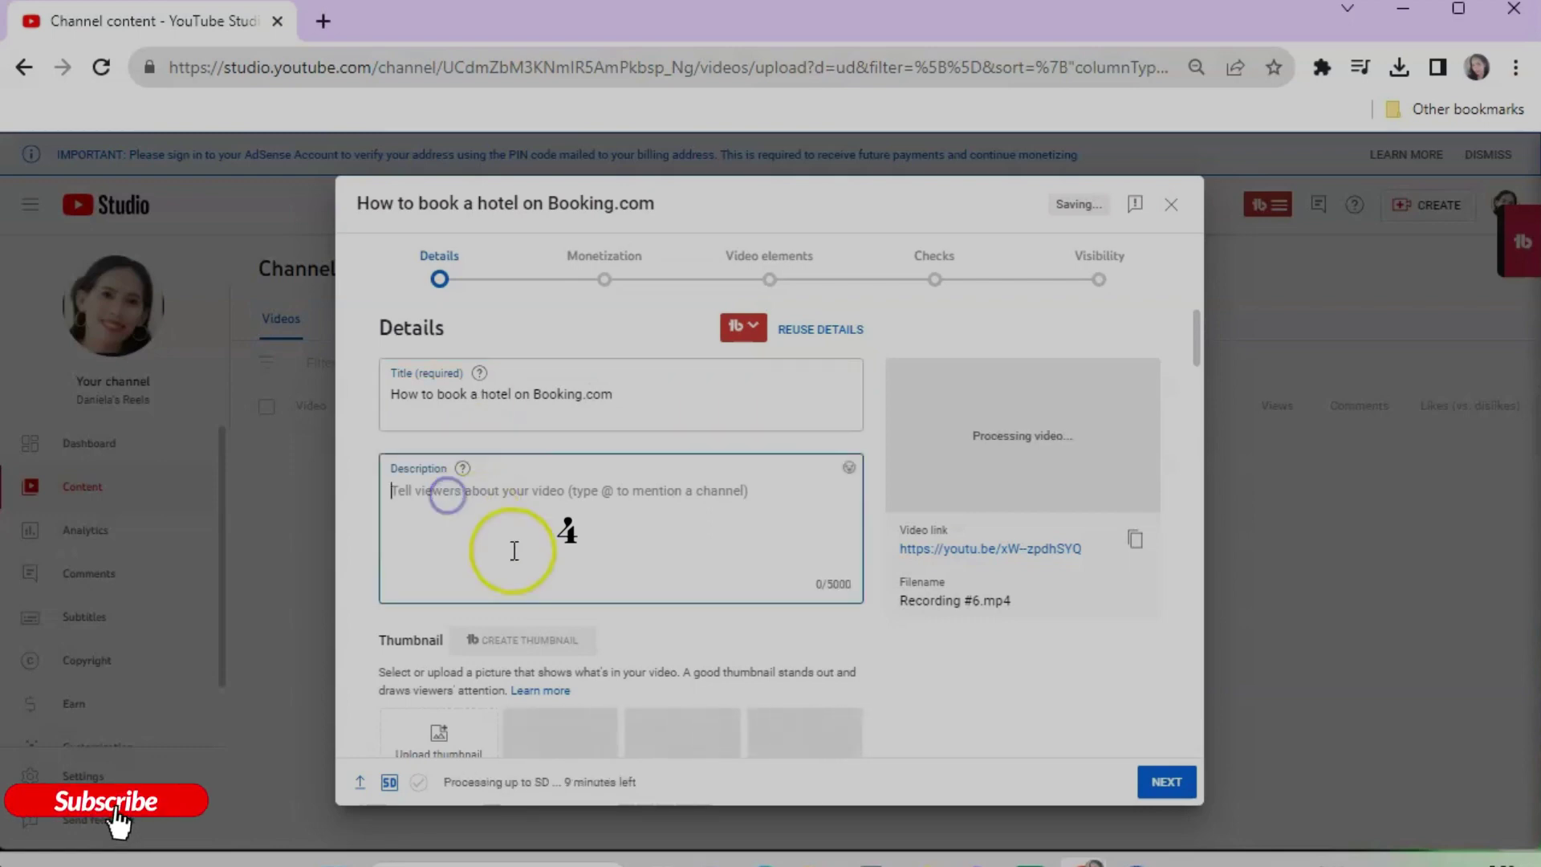
{"action": "left_click", "coordinate": [467, 503]}
{"action": "type", "text": "In th"}
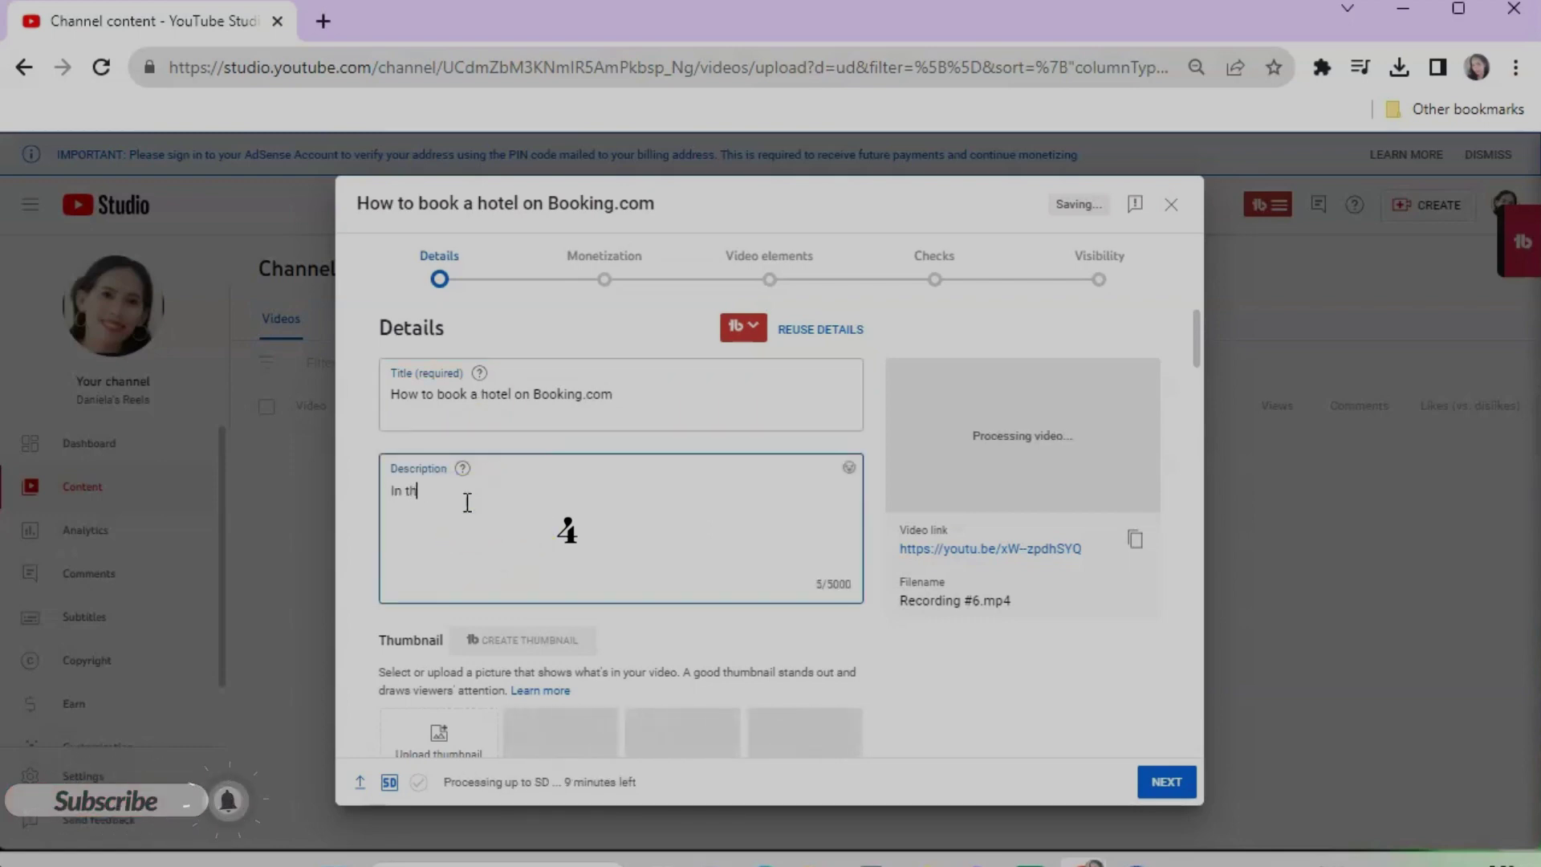
{"action": "type", "text": "is video."}
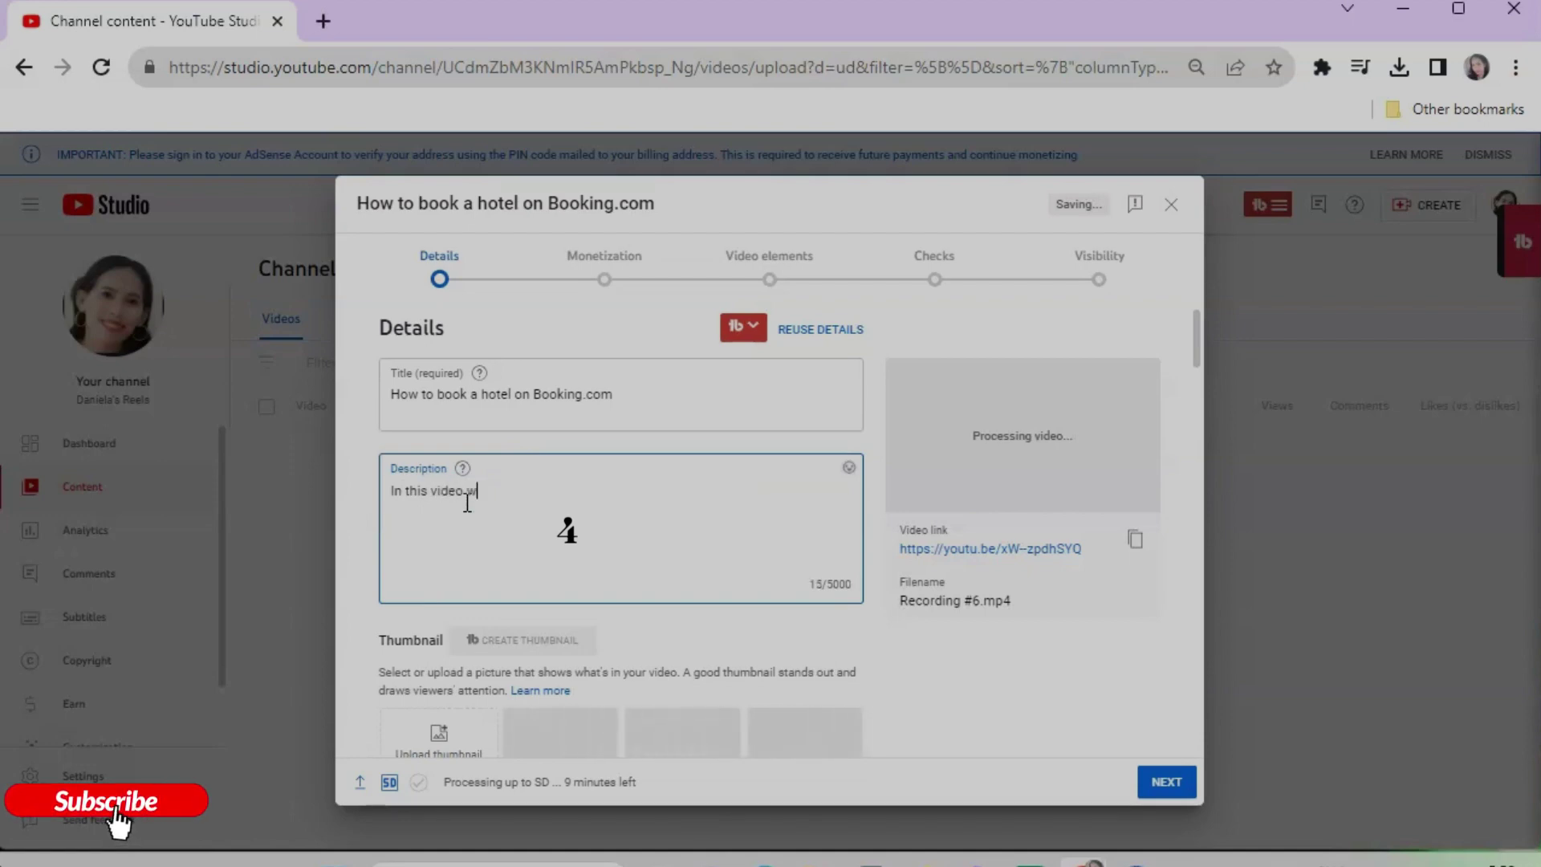
{"action": "type", "text": " we"}
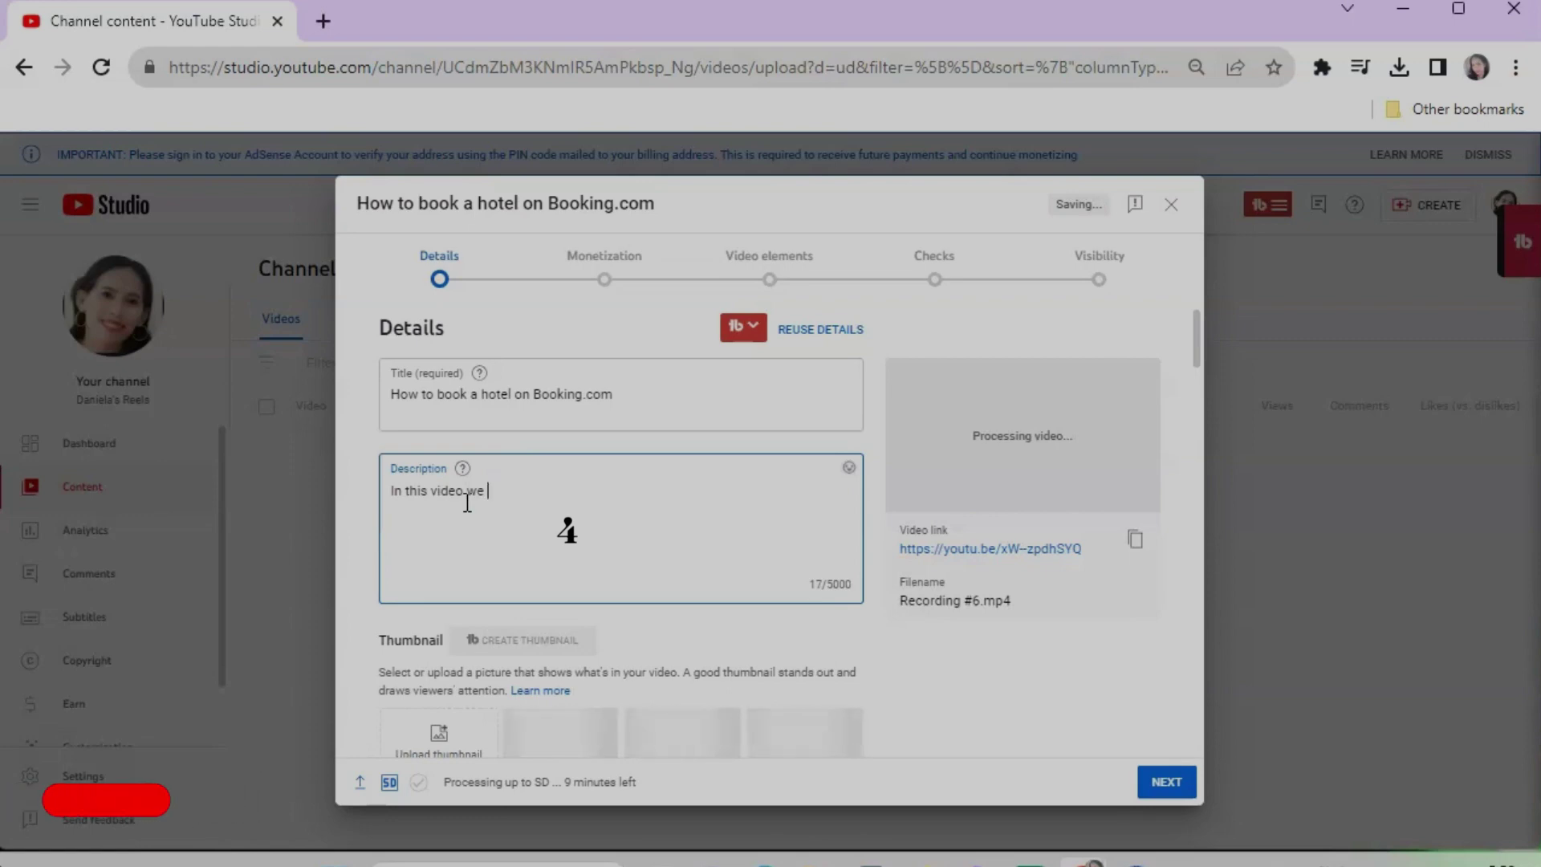
{"action": "type", "text": "wil"}
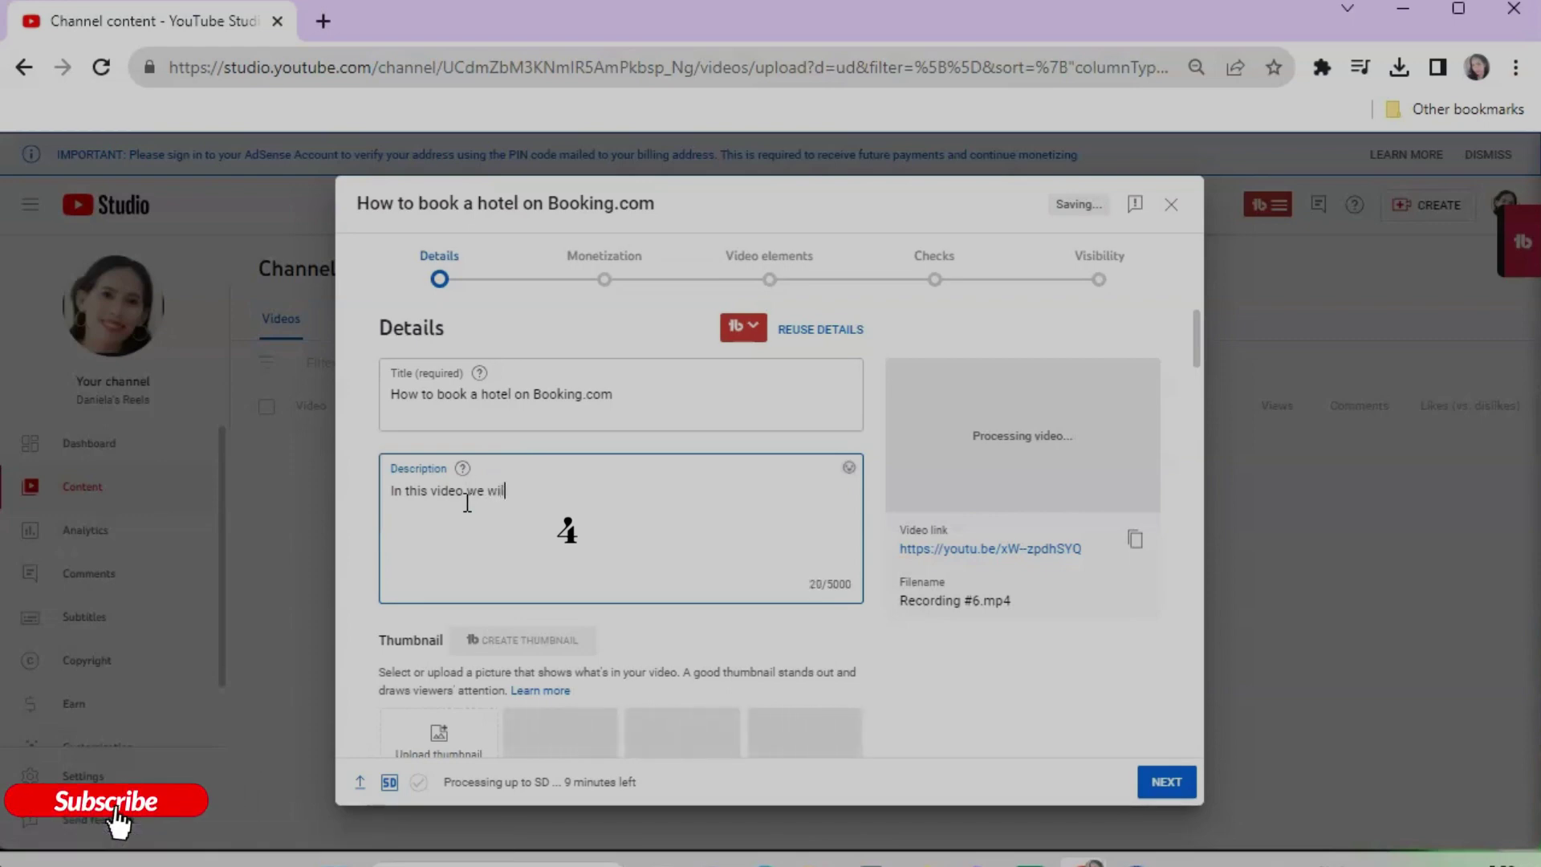
{"action": "type", "text": "l dive i"}
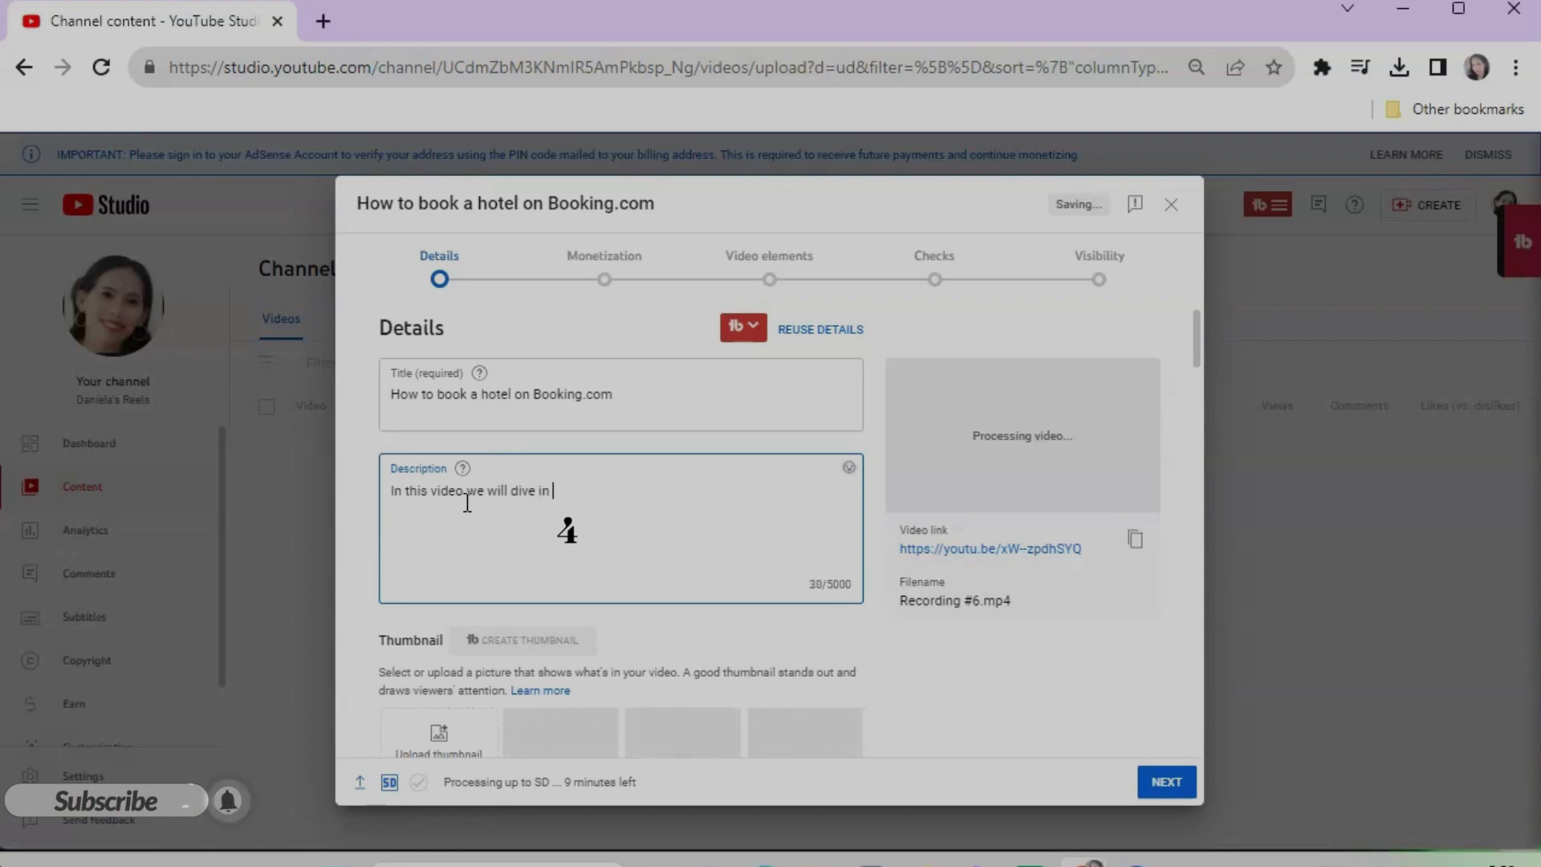
{"action": "type", "text": "n"}
- Look through the upload form's thumbnail, playlist, audience and paid promotion sections and the stages from Details to Visibility
{"action": "scroll", "coordinate": [482, 518], "scroll_direction": "down", "scroll_amount": 2}
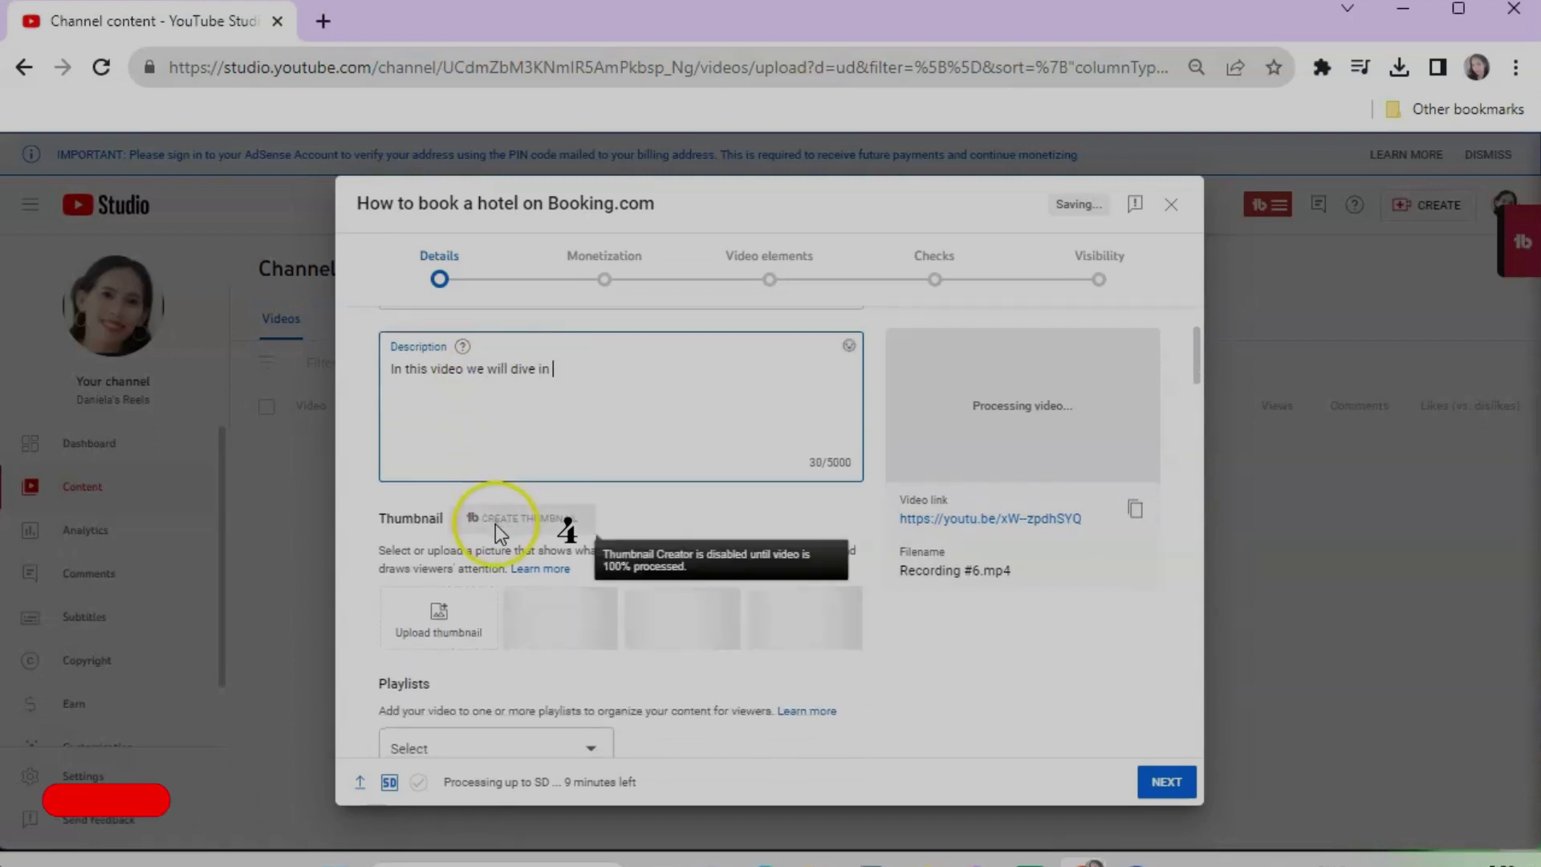
{"action": "scroll", "coordinate": [494, 525], "scroll_direction": "down", "scroll_amount": 2}
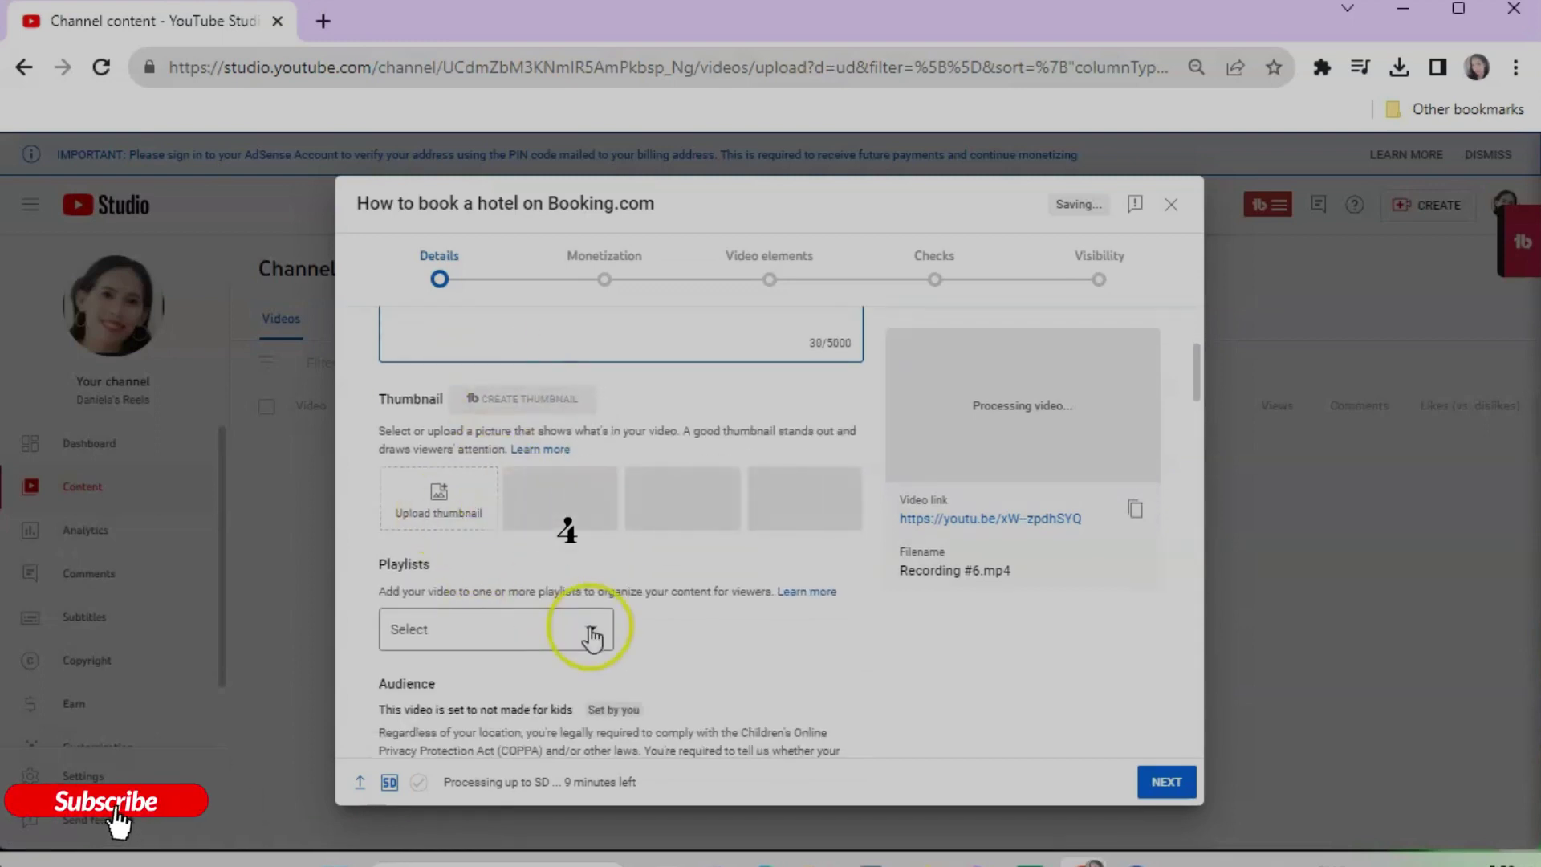
{"action": "scroll", "coordinate": [590, 637], "scroll_direction": "up", "scroll_amount": 3}
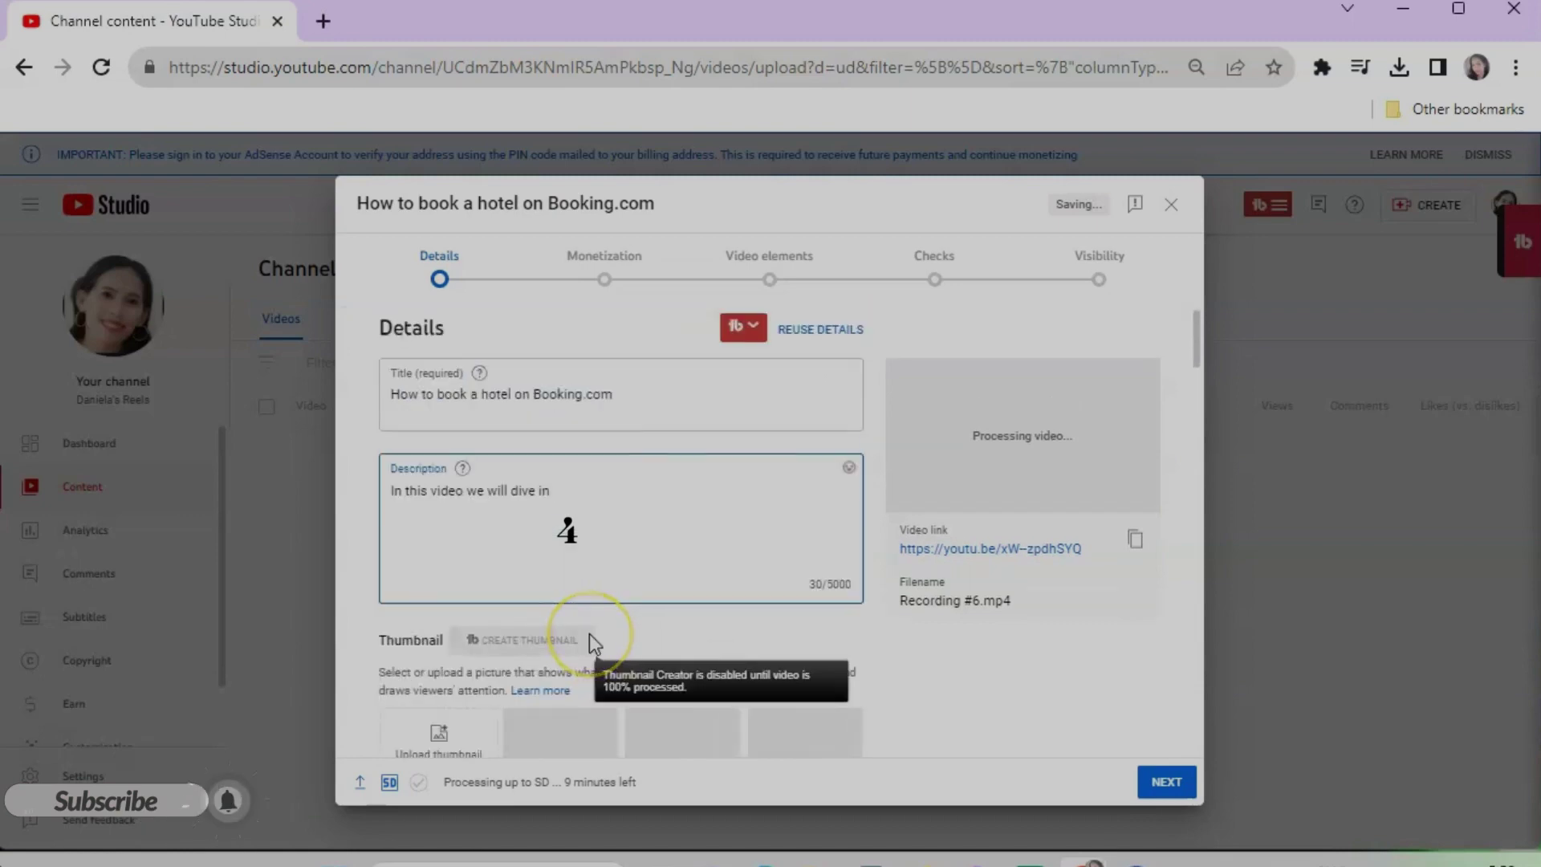
{"action": "scroll", "coordinate": [590, 633], "scroll_direction": "down", "scroll_amount": 8}
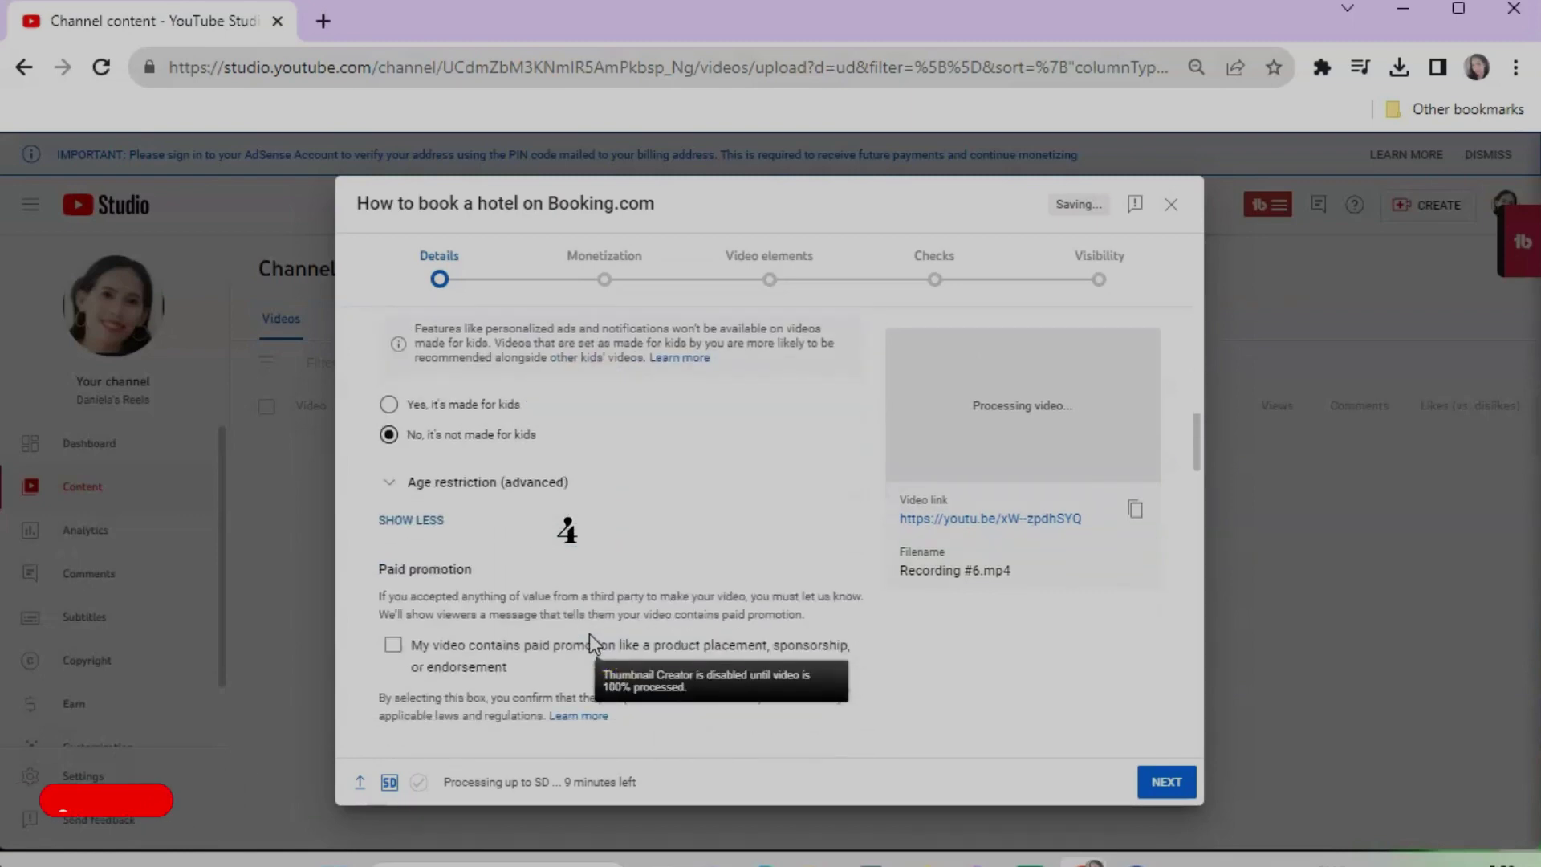
{"action": "scroll", "coordinate": [589, 633], "scroll_direction": "down", "scroll_amount": 9}
{"action": "scroll", "coordinate": [590, 638], "scroll_direction": "up", "scroll_amount": 13}
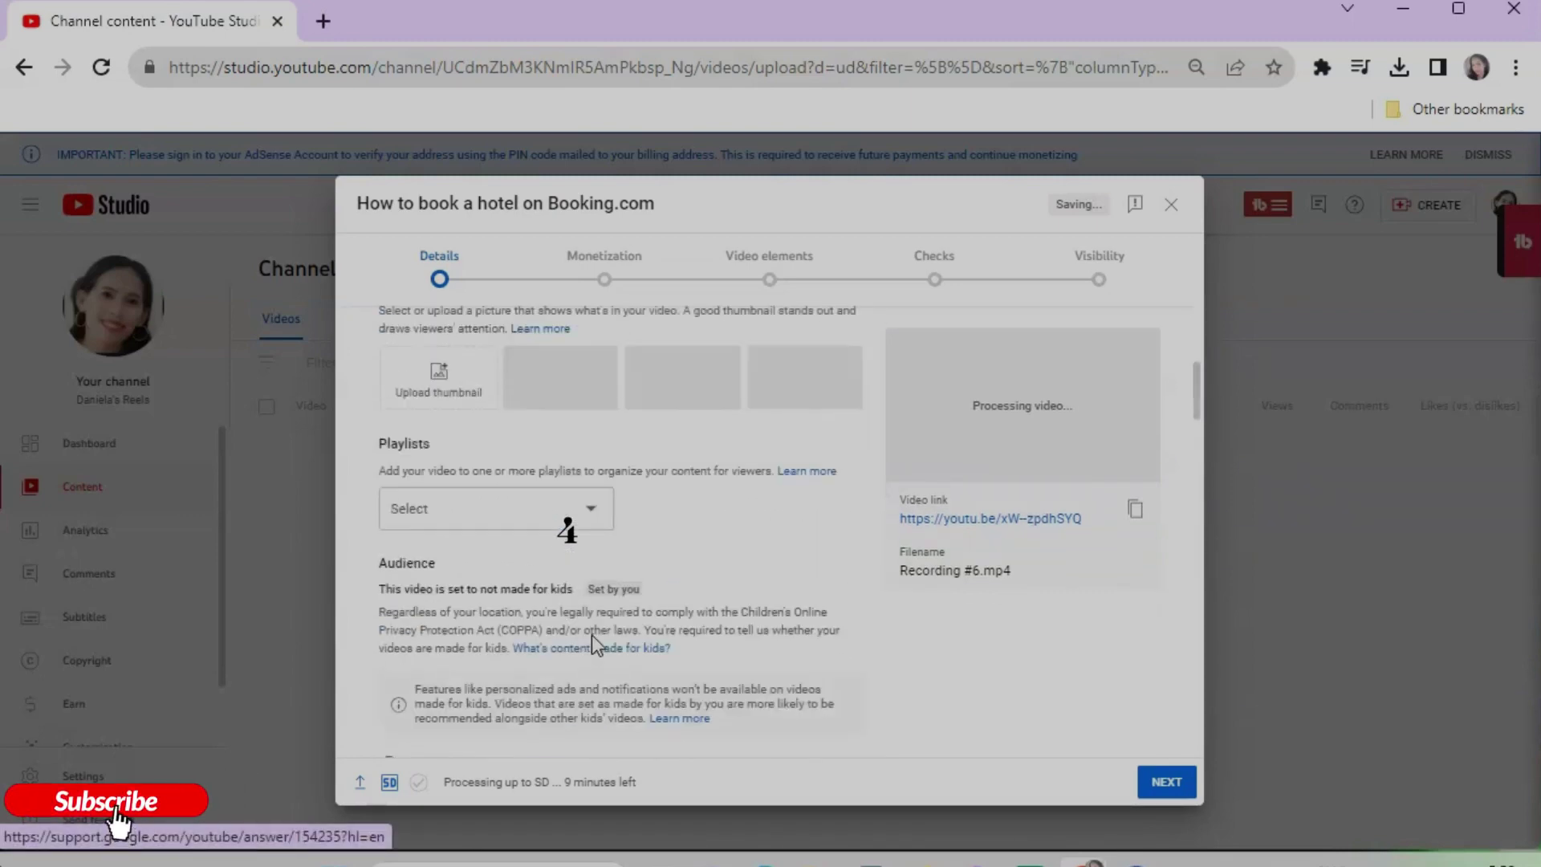
{"action": "scroll", "coordinate": [591, 634], "scroll_direction": "up", "scroll_amount": 5}
{"action": "left_click", "coordinate": [435, 261]}
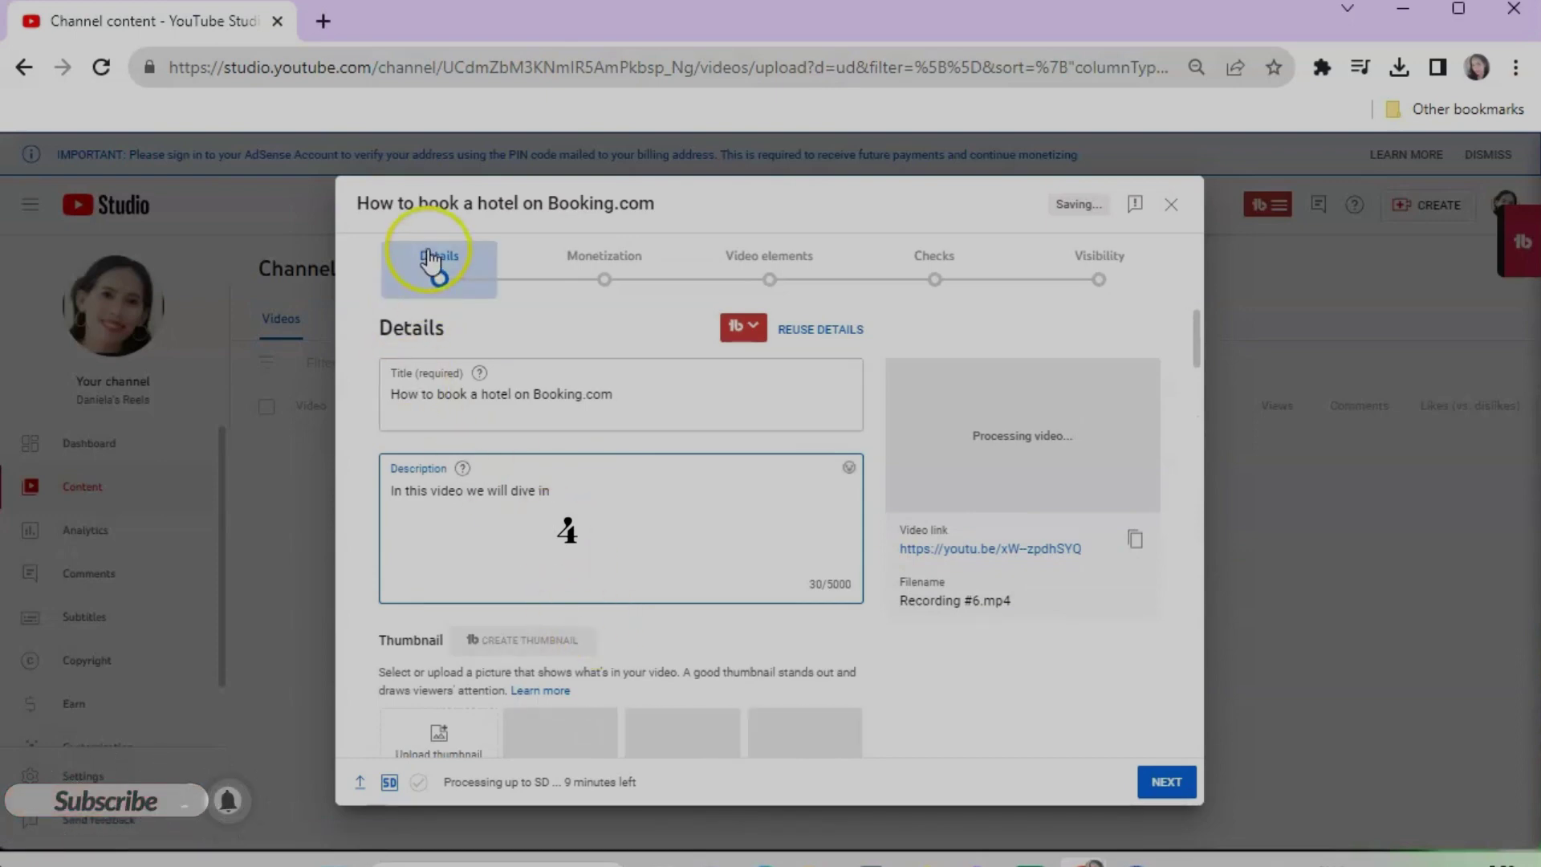
{"action": "left_click", "coordinate": [612, 277]}
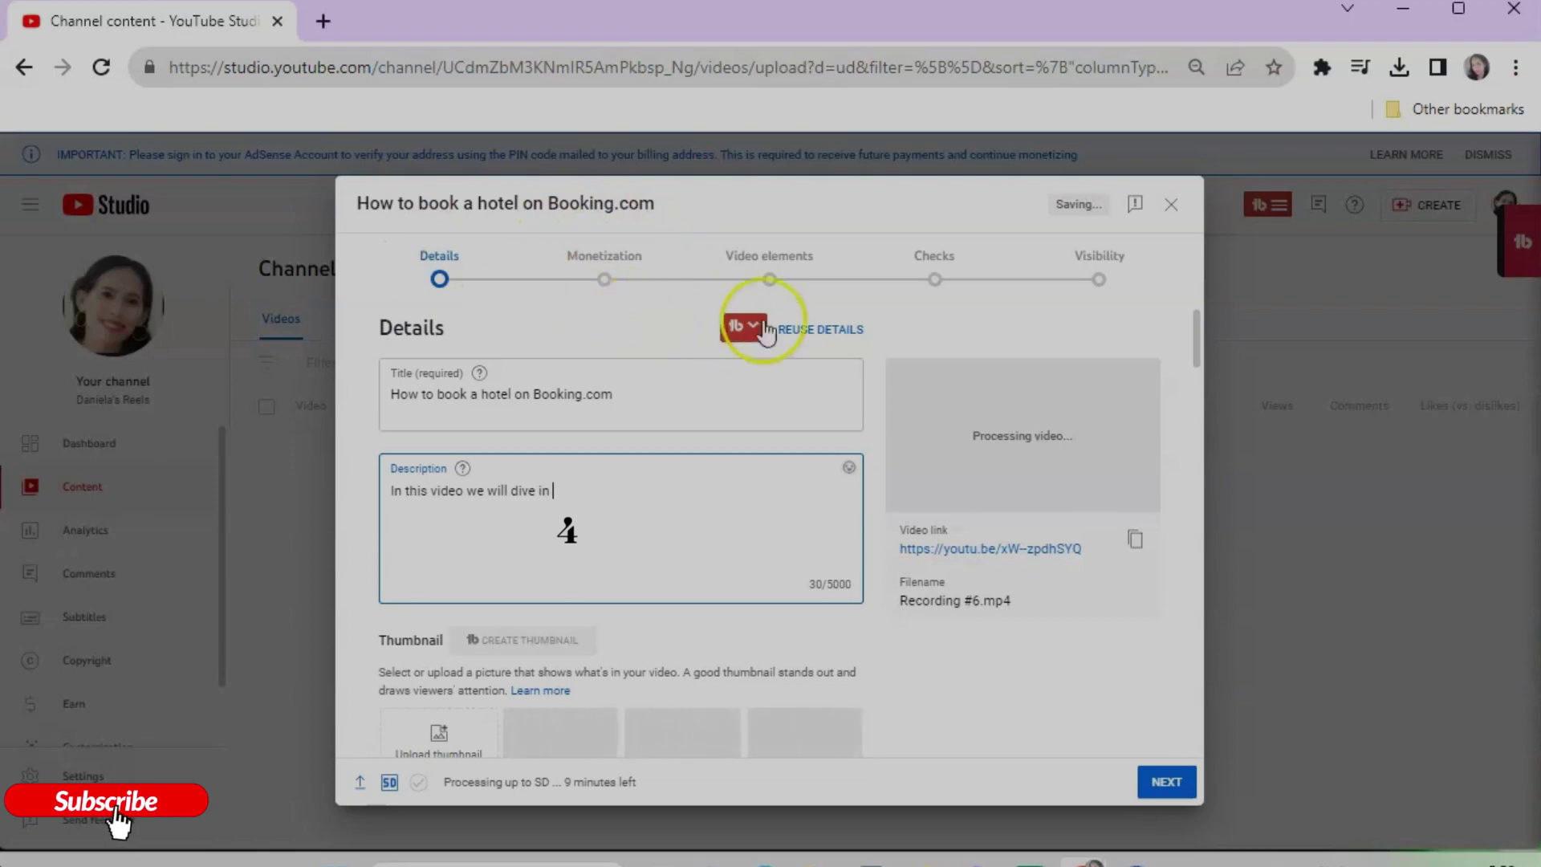
{"action": "left_click", "coordinate": [764, 281]}
{"action": "left_click", "coordinate": [941, 275]}
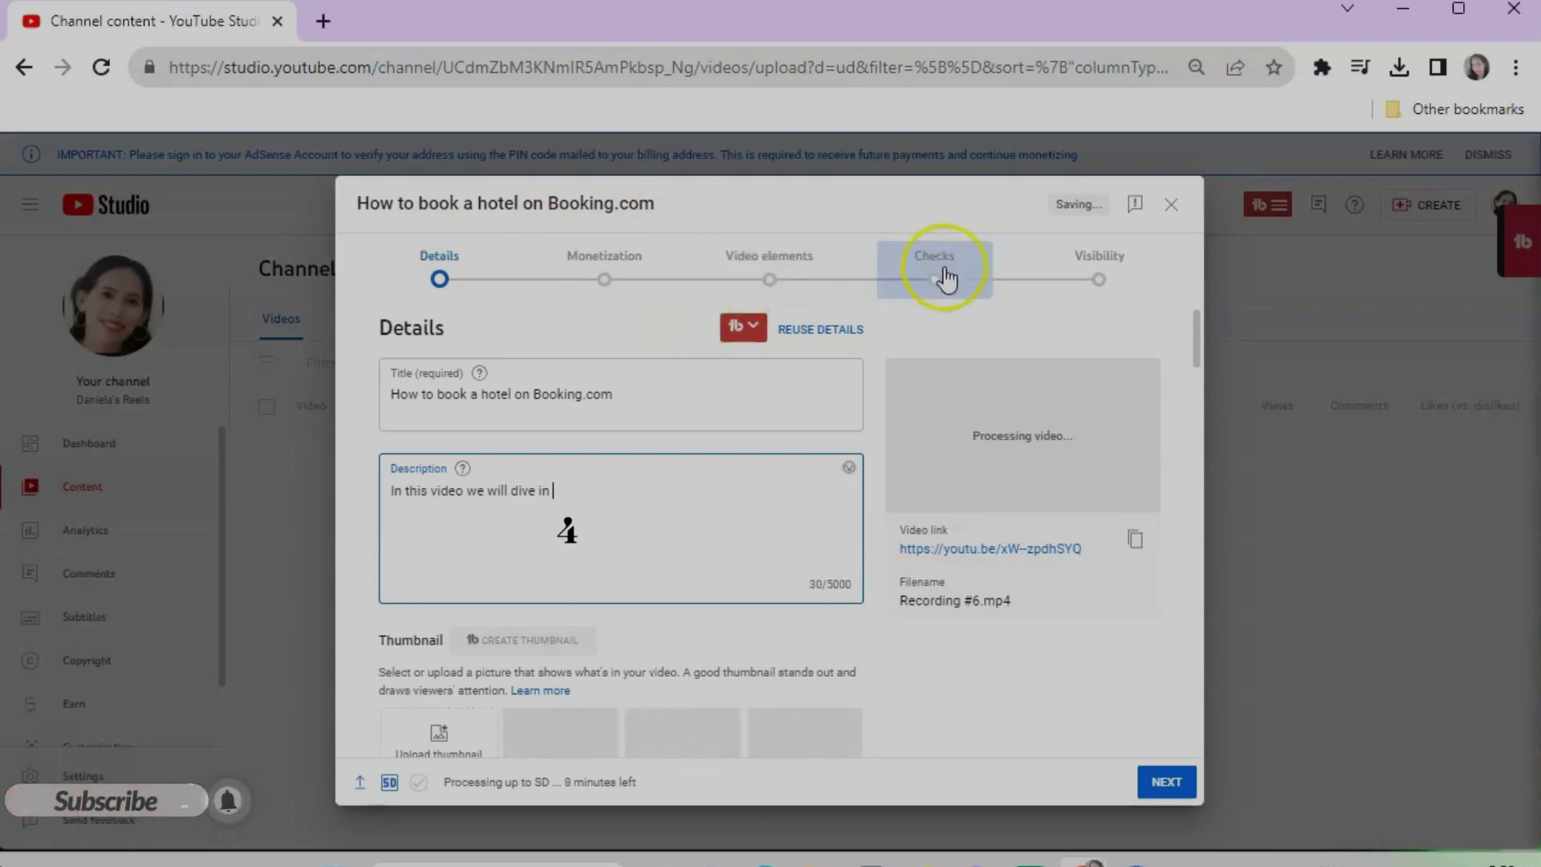
{"action": "left_click", "coordinate": [1108, 269]}
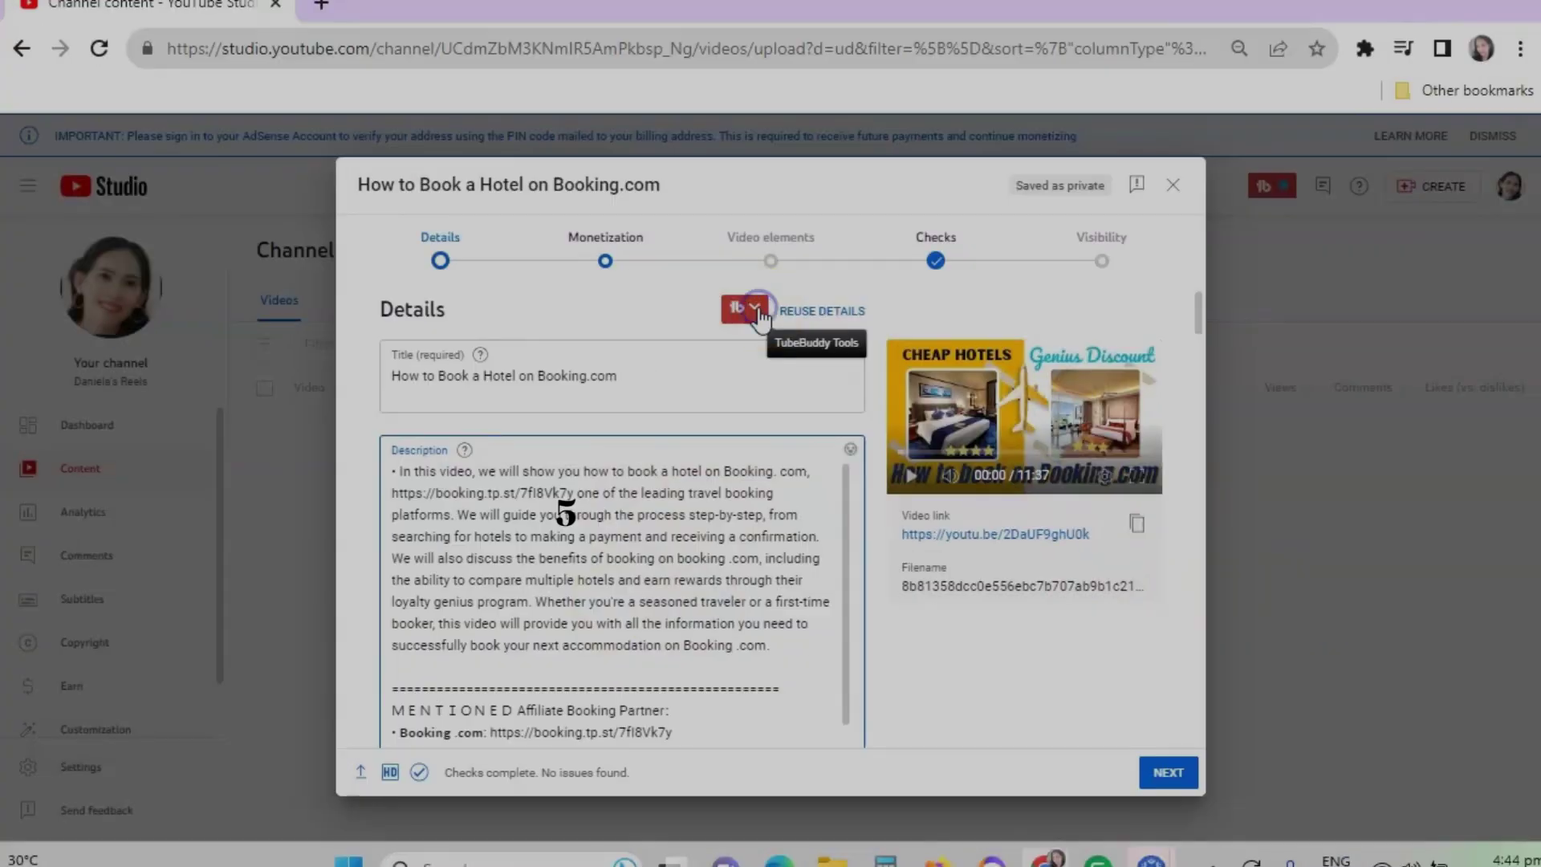
- Open the TubeBuddy tools for the video details and look through the existing SEO Studio optimizations without applying one
{"action": "left_click", "coordinate": [758, 313]}
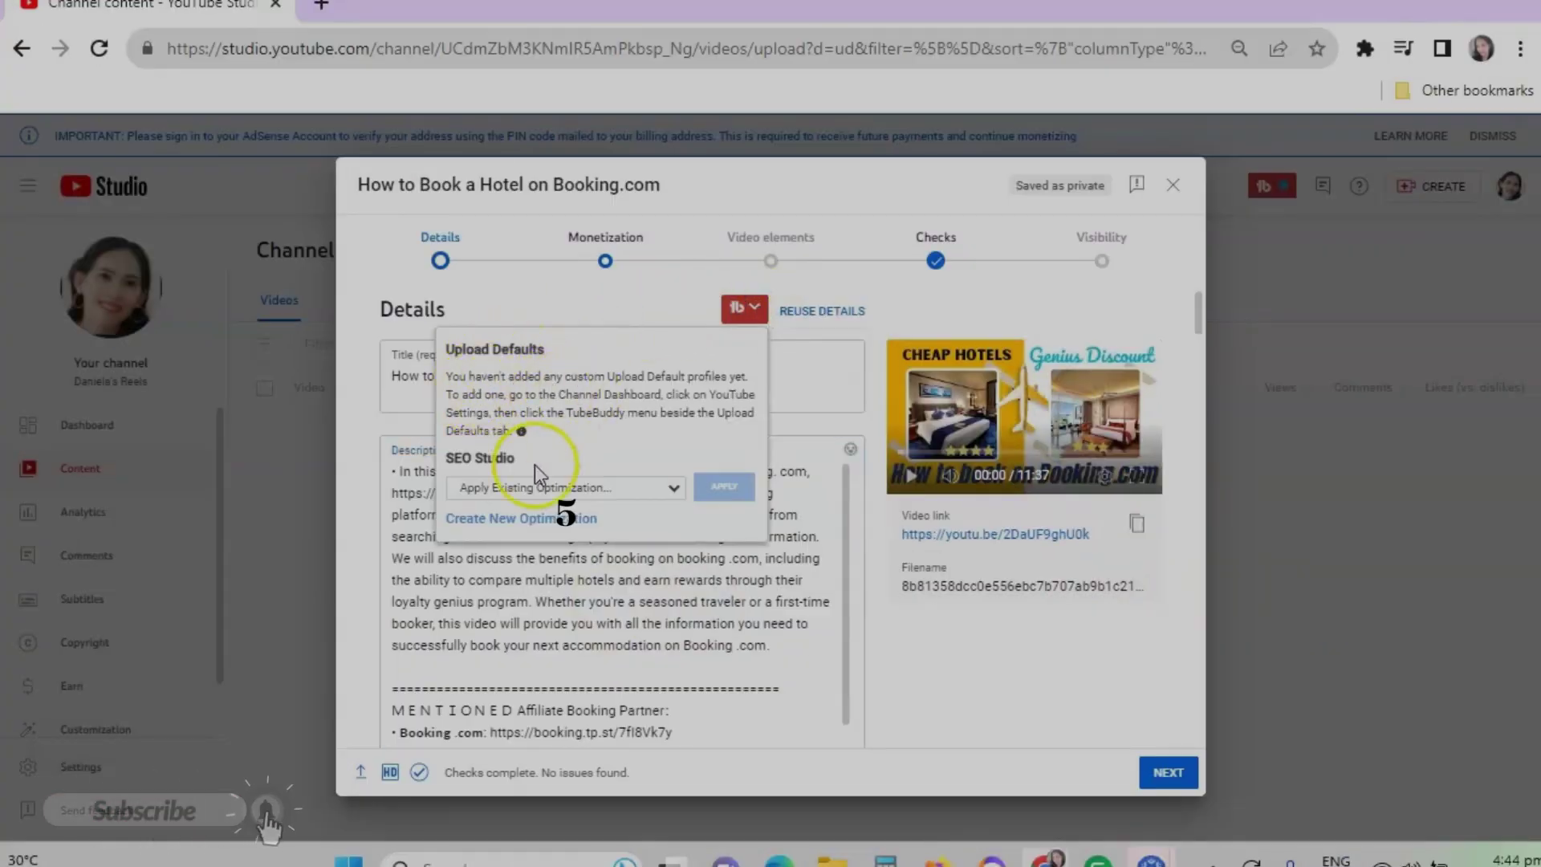
{"action": "left_click", "coordinate": [559, 490]}
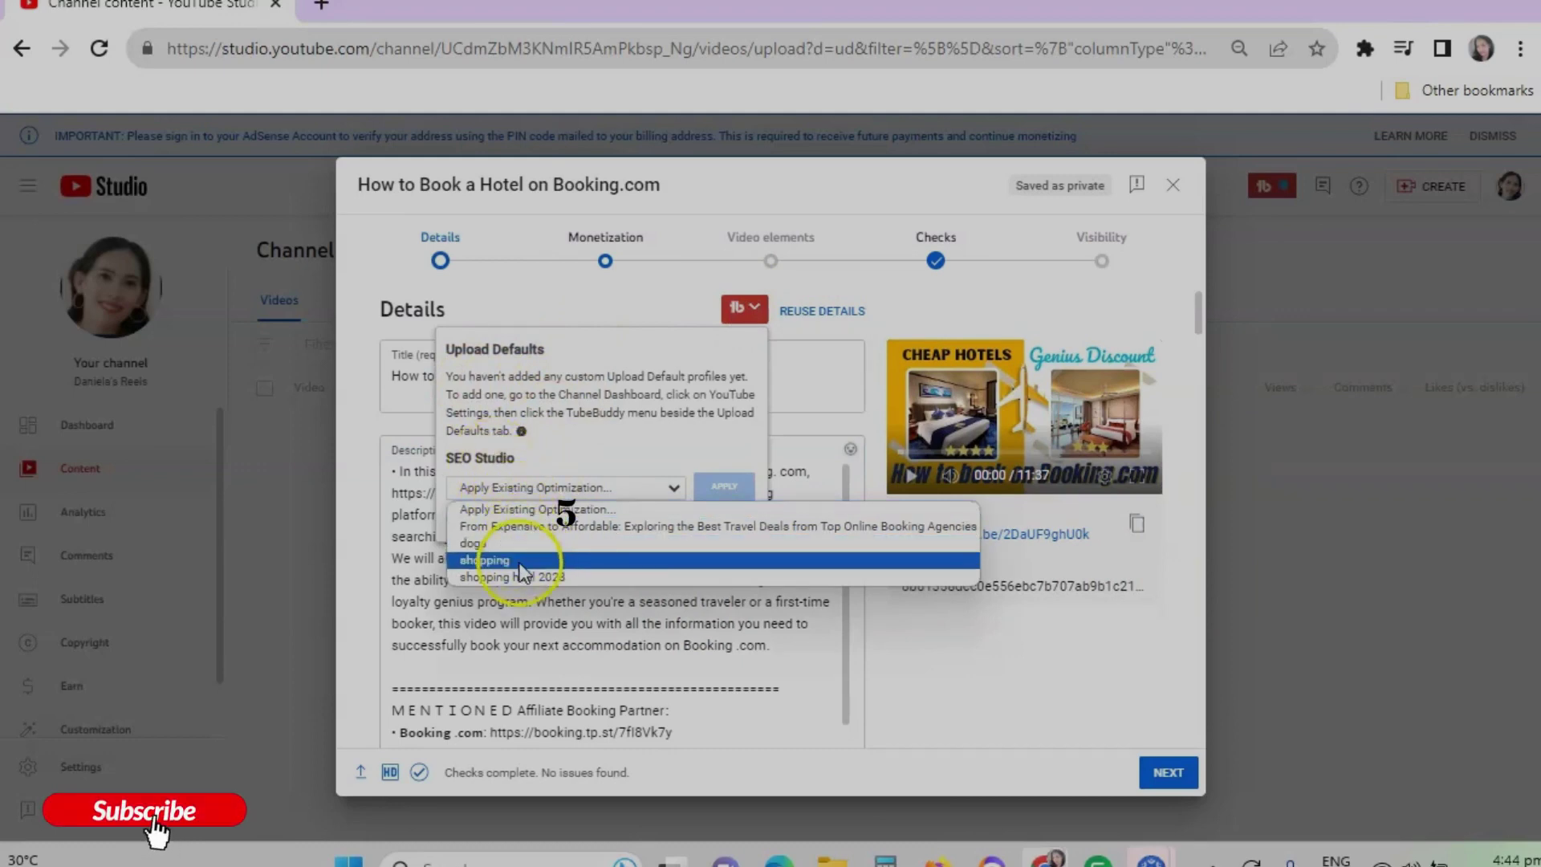
{"action": "left_click", "coordinate": [575, 510]}
{"action": "left_click", "coordinate": [585, 489]}
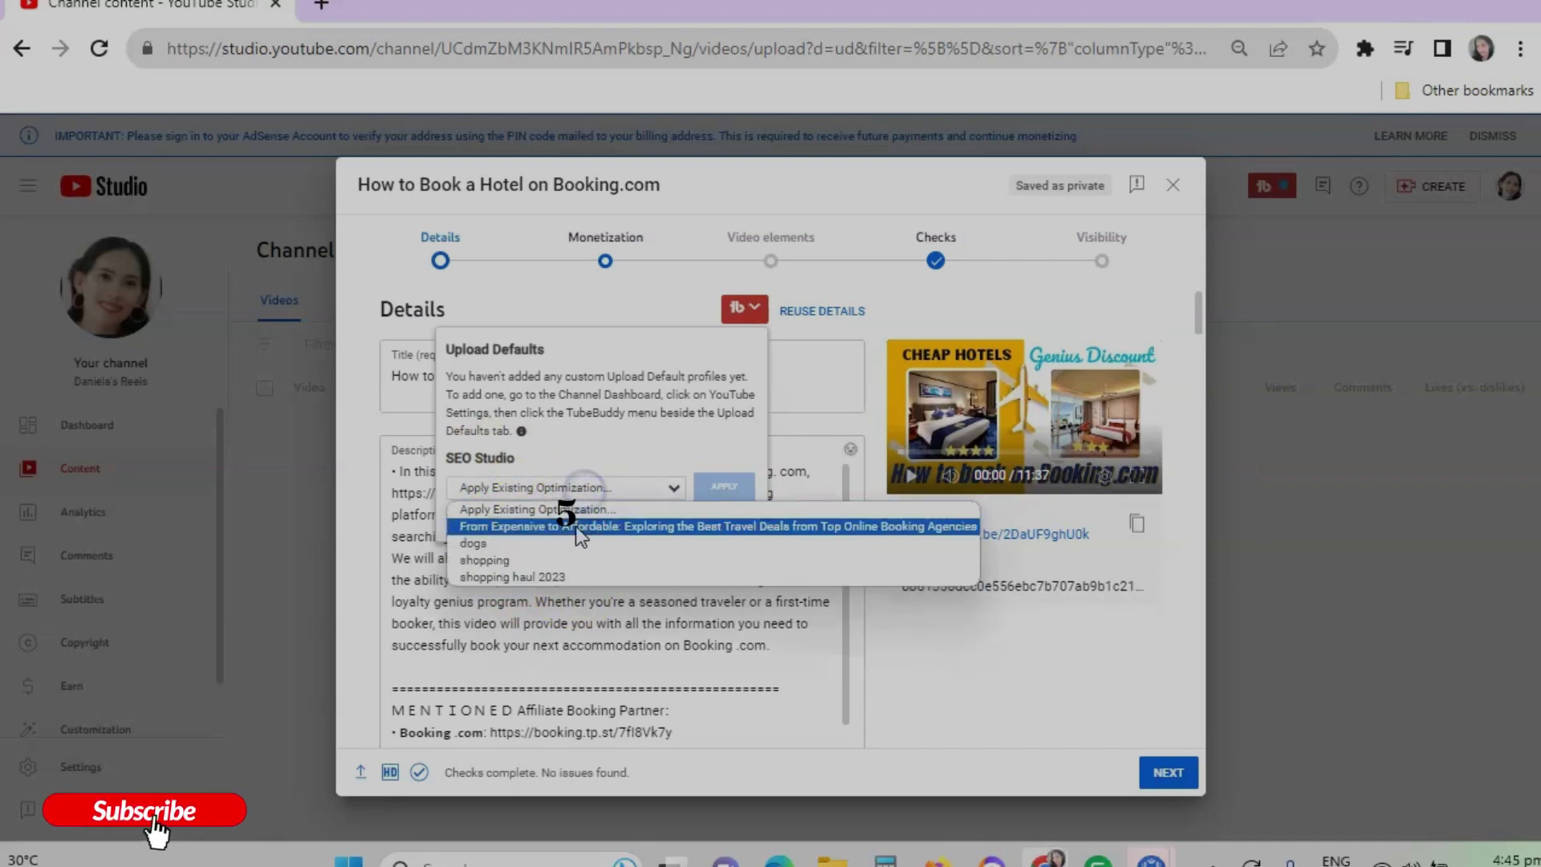
{"action": "left_click", "coordinate": [487, 534]}
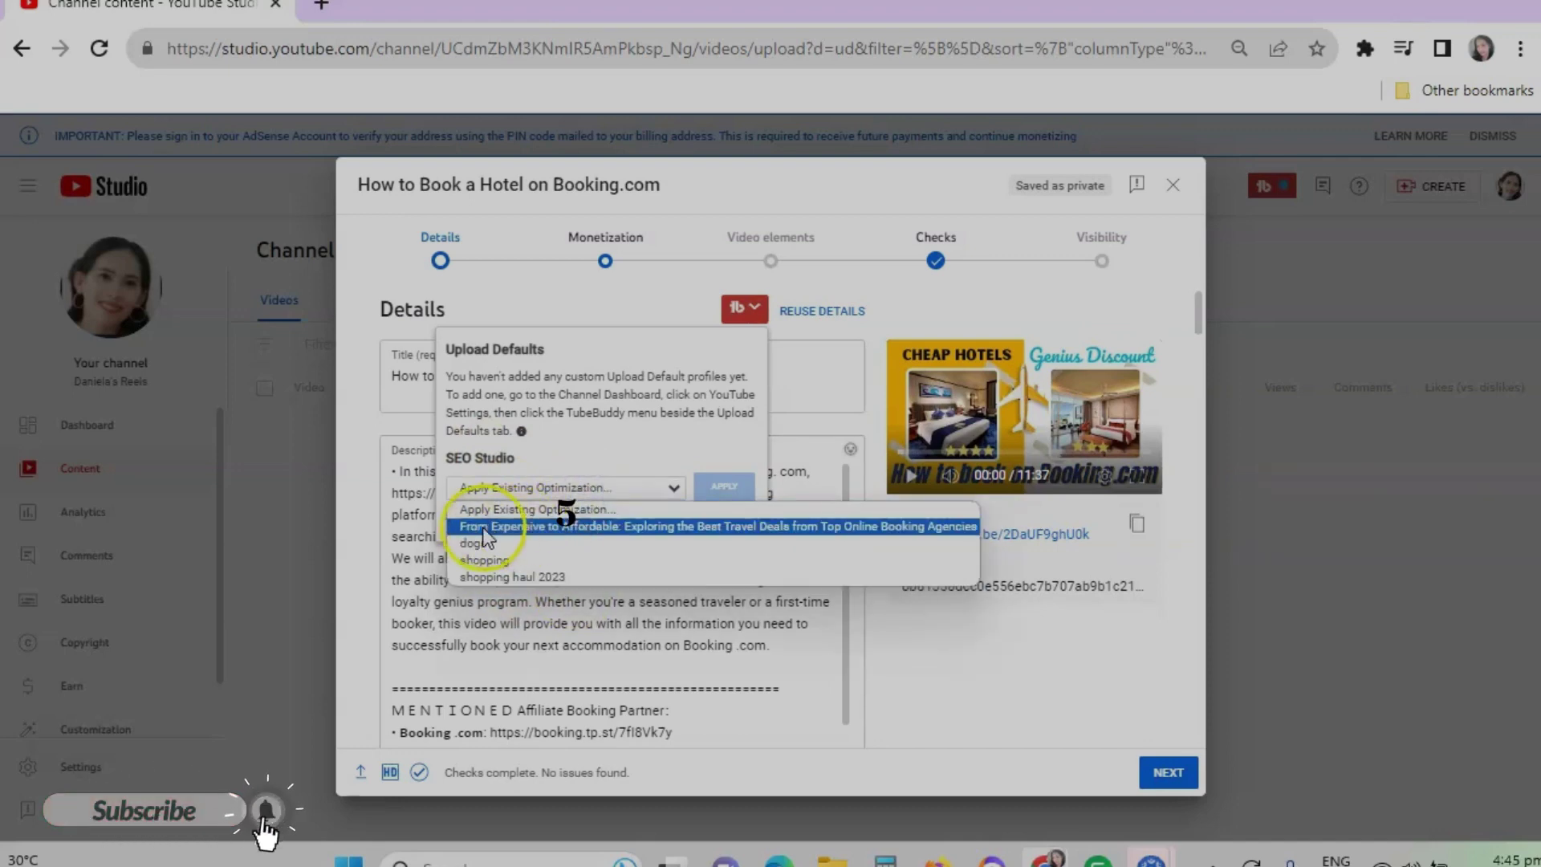
{"action": "left_click", "coordinate": [594, 622]}
{"action": "left_click", "coordinate": [640, 652]}
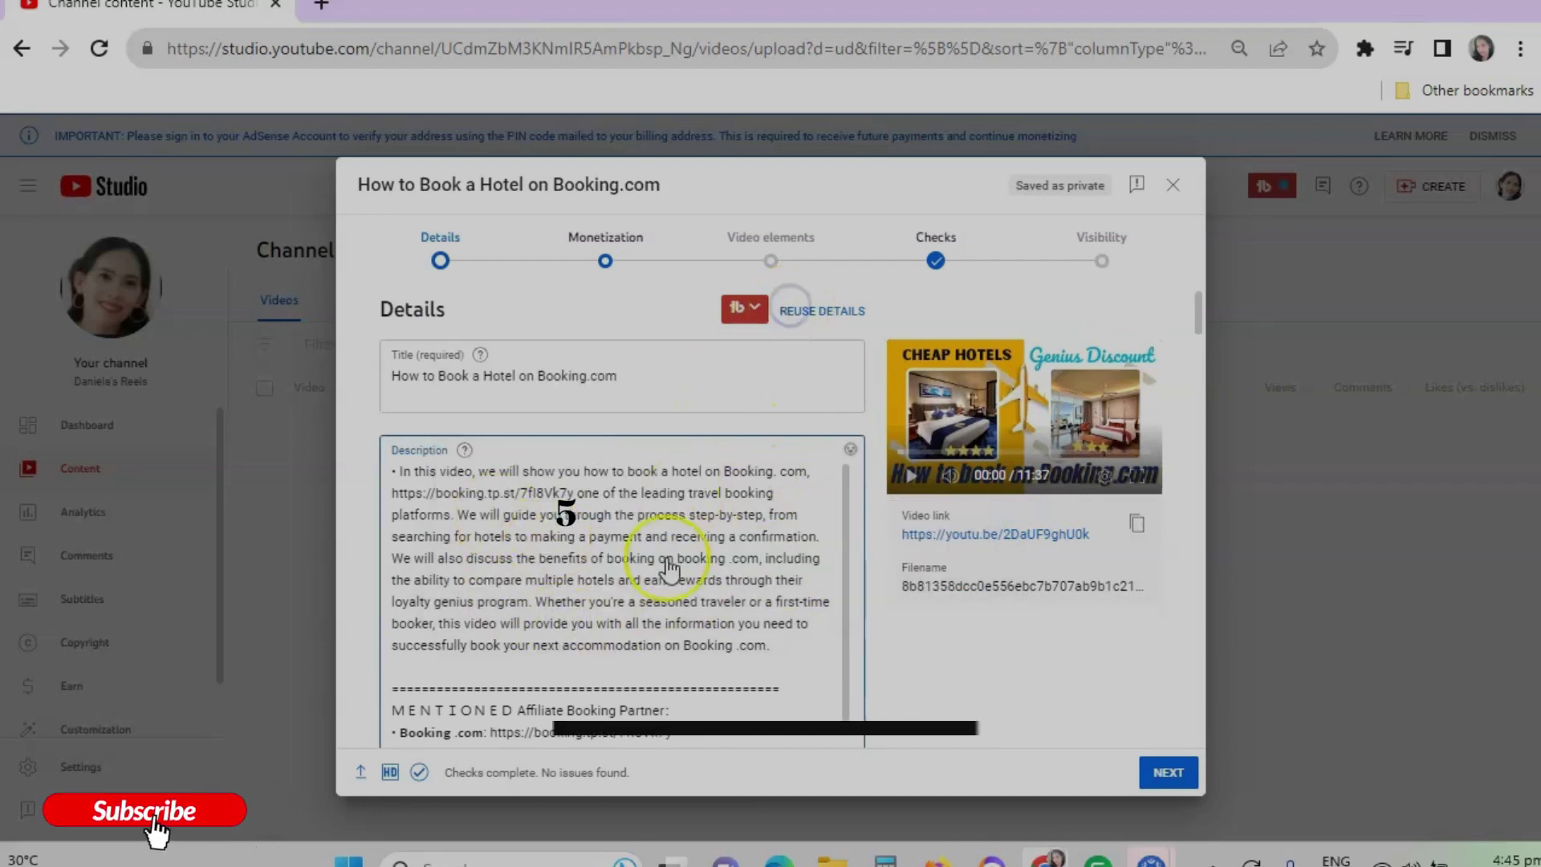
- Open and close the option to reuse details from a previous video, and read through the description's affiliate links
{"action": "left_click", "coordinate": [822, 311]}
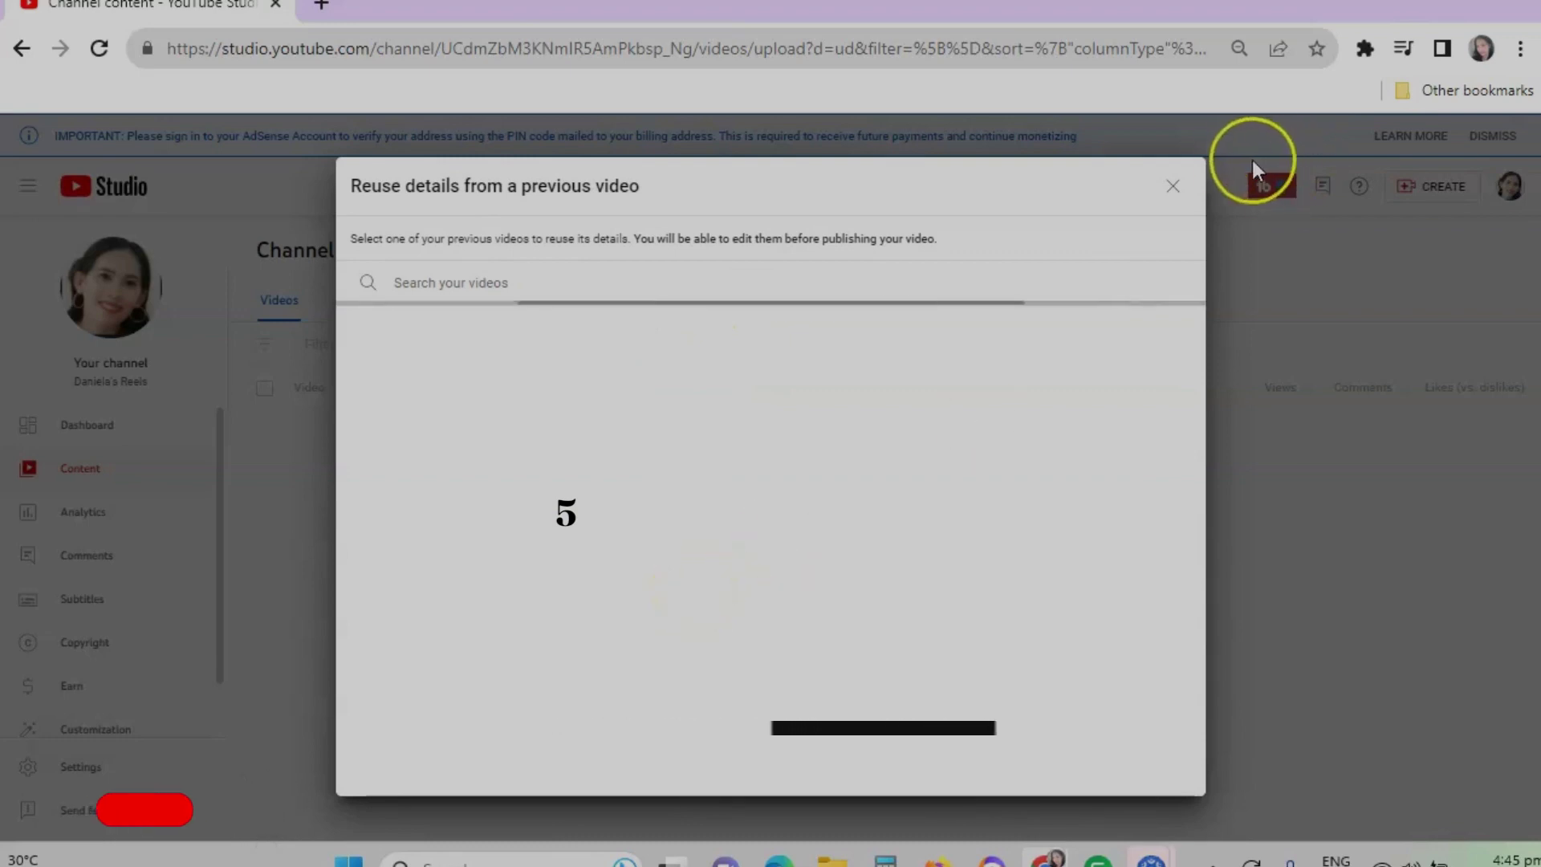
{"action": "left_click", "coordinate": [1173, 185]}
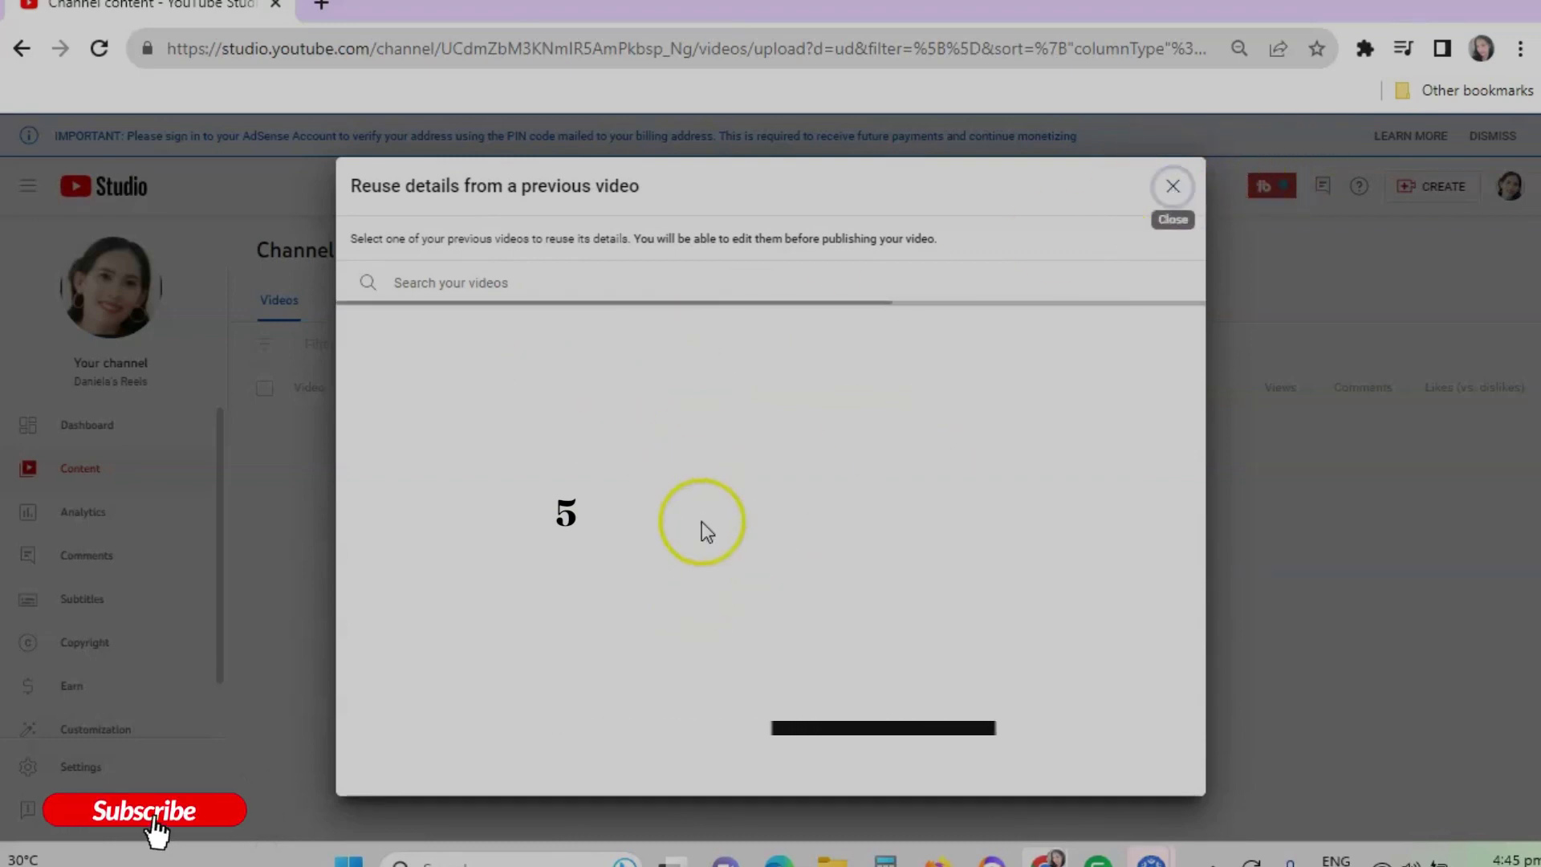
{"action": "scroll", "coordinate": [702, 630], "scroll_direction": "down", "scroll_amount": 5}
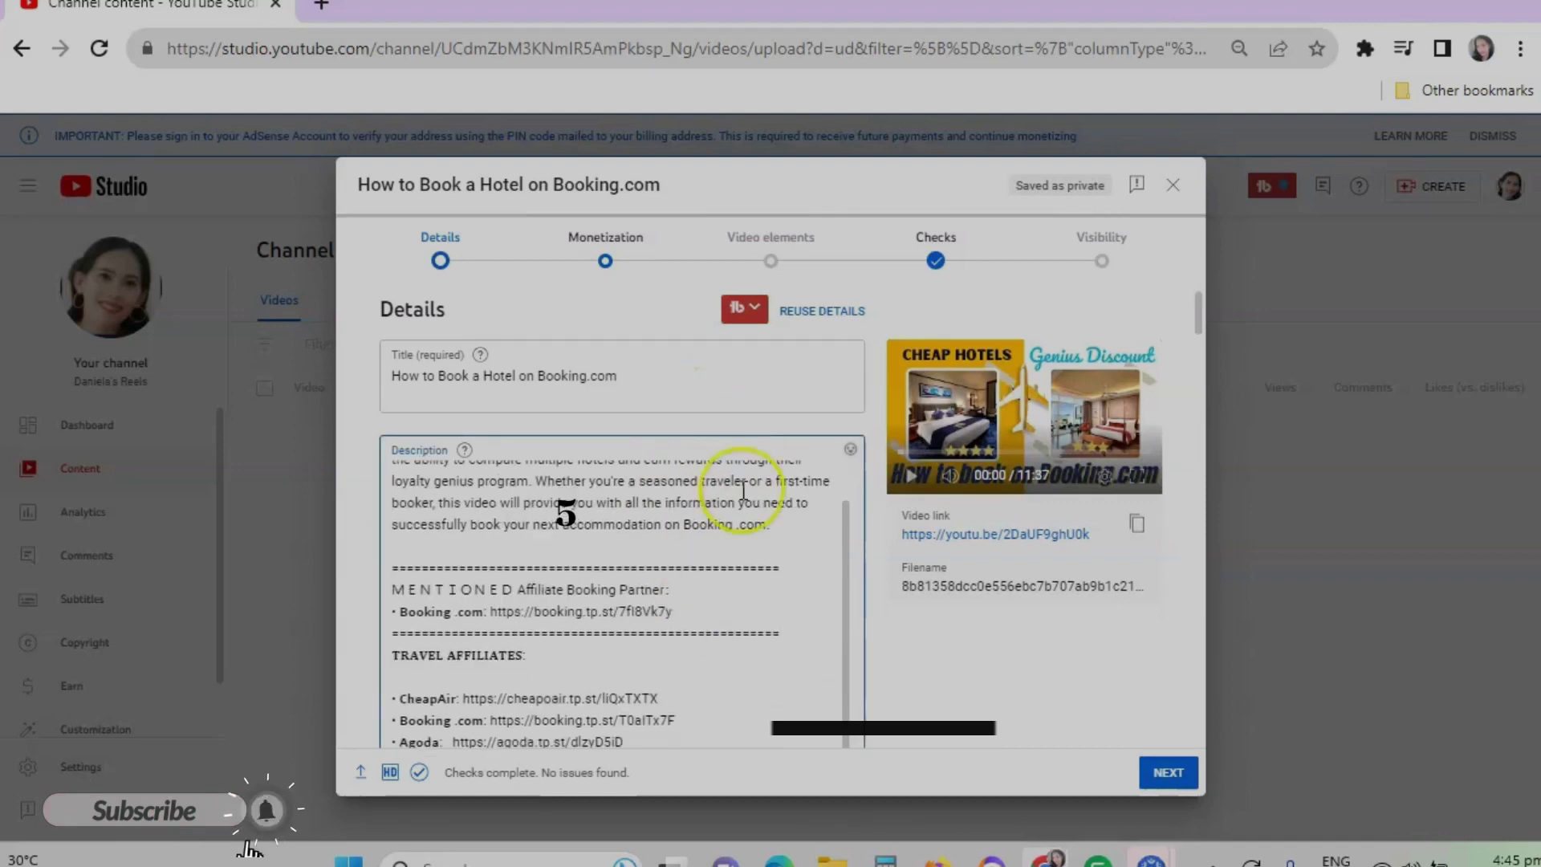
{"action": "scroll", "coordinate": [727, 522], "scroll_direction": "up", "scroll_amount": 5}
{"action": "left_click", "coordinate": [727, 522]}
{"action": "scroll", "coordinate": [789, 659], "scroll_direction": "down", "scroll_amount": 5}
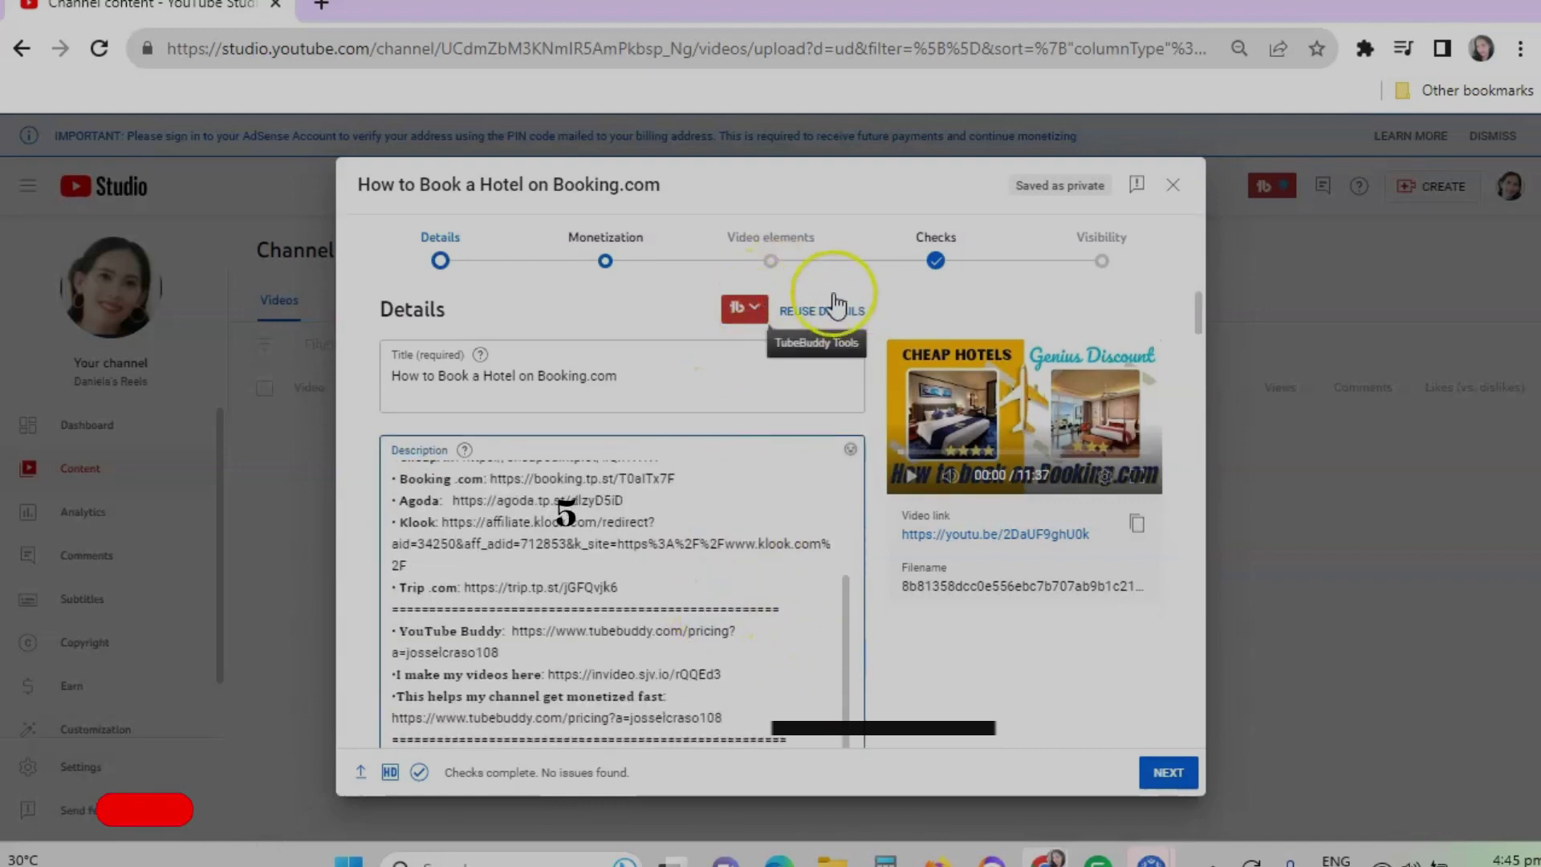
- Create a new SEO Studio optimization with the target keyword "how to book a hotel on booking.com"
{"action": "left_click", "coordinate": [747, 312]}
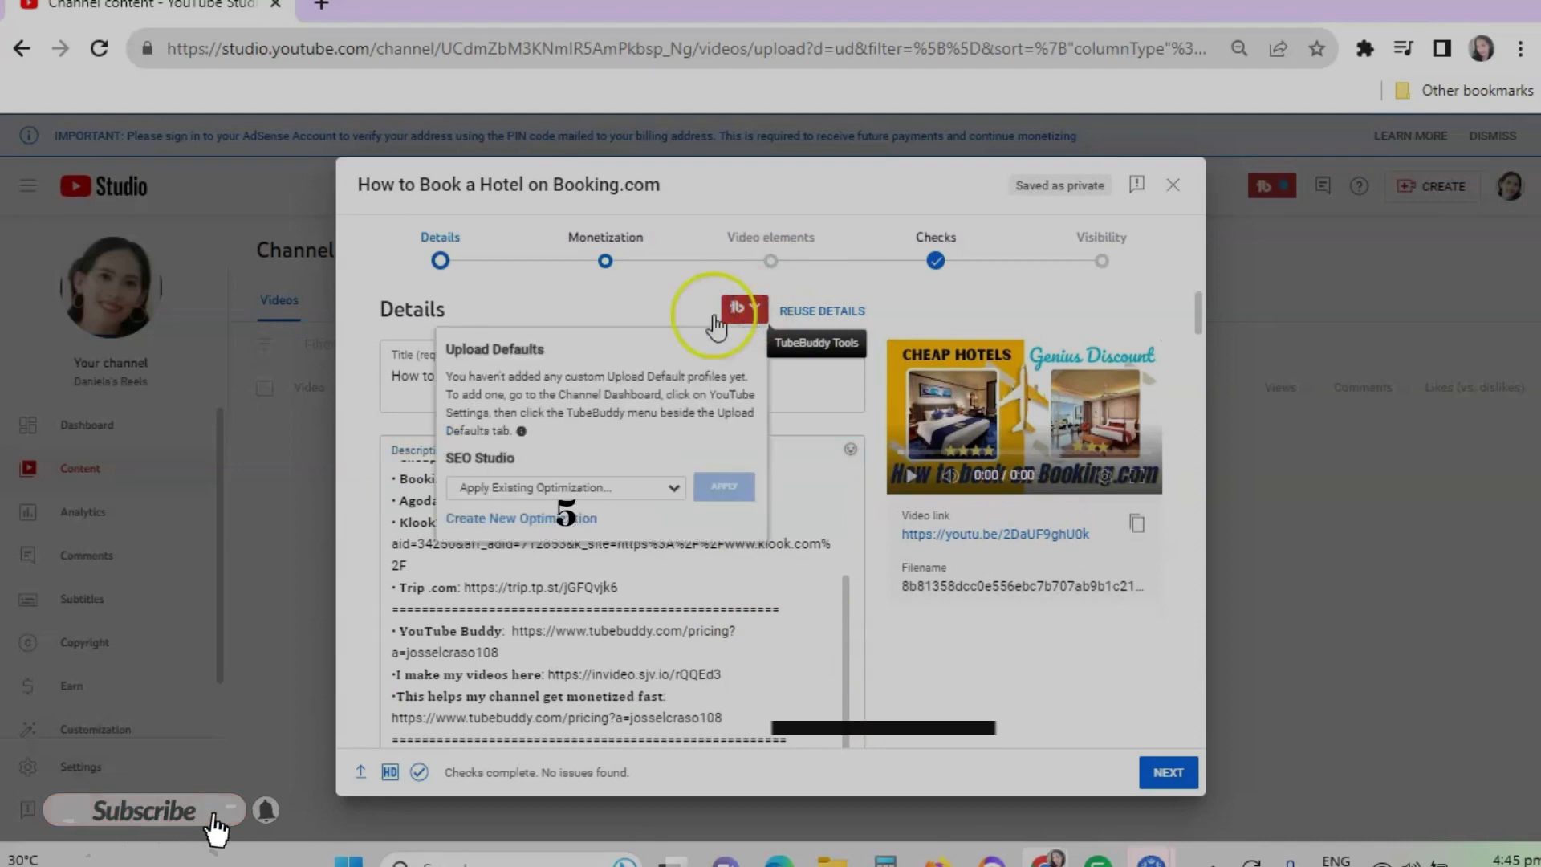
{"action": "left_click", "coordinate": [538, 520]}
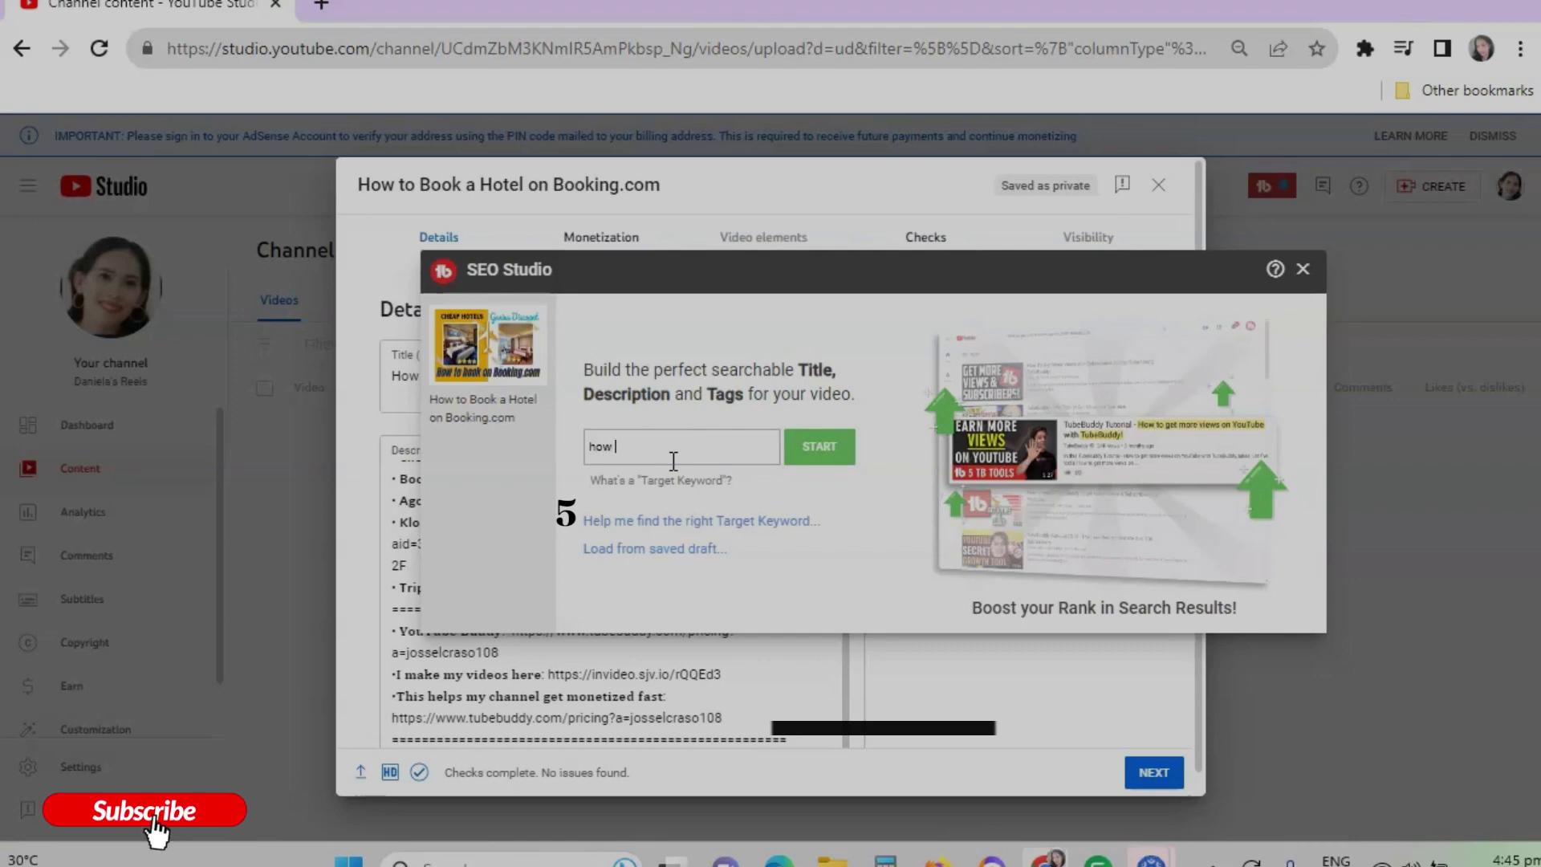
{"action": "key", "text": "BackSpace"}
{"action": "key", "text": "BackSpace"}
{"action": "key", "text": "BackSpace"}
{"action": "key", "text": "BackSpace"}
{"action": "type", "text": "ow to make"}
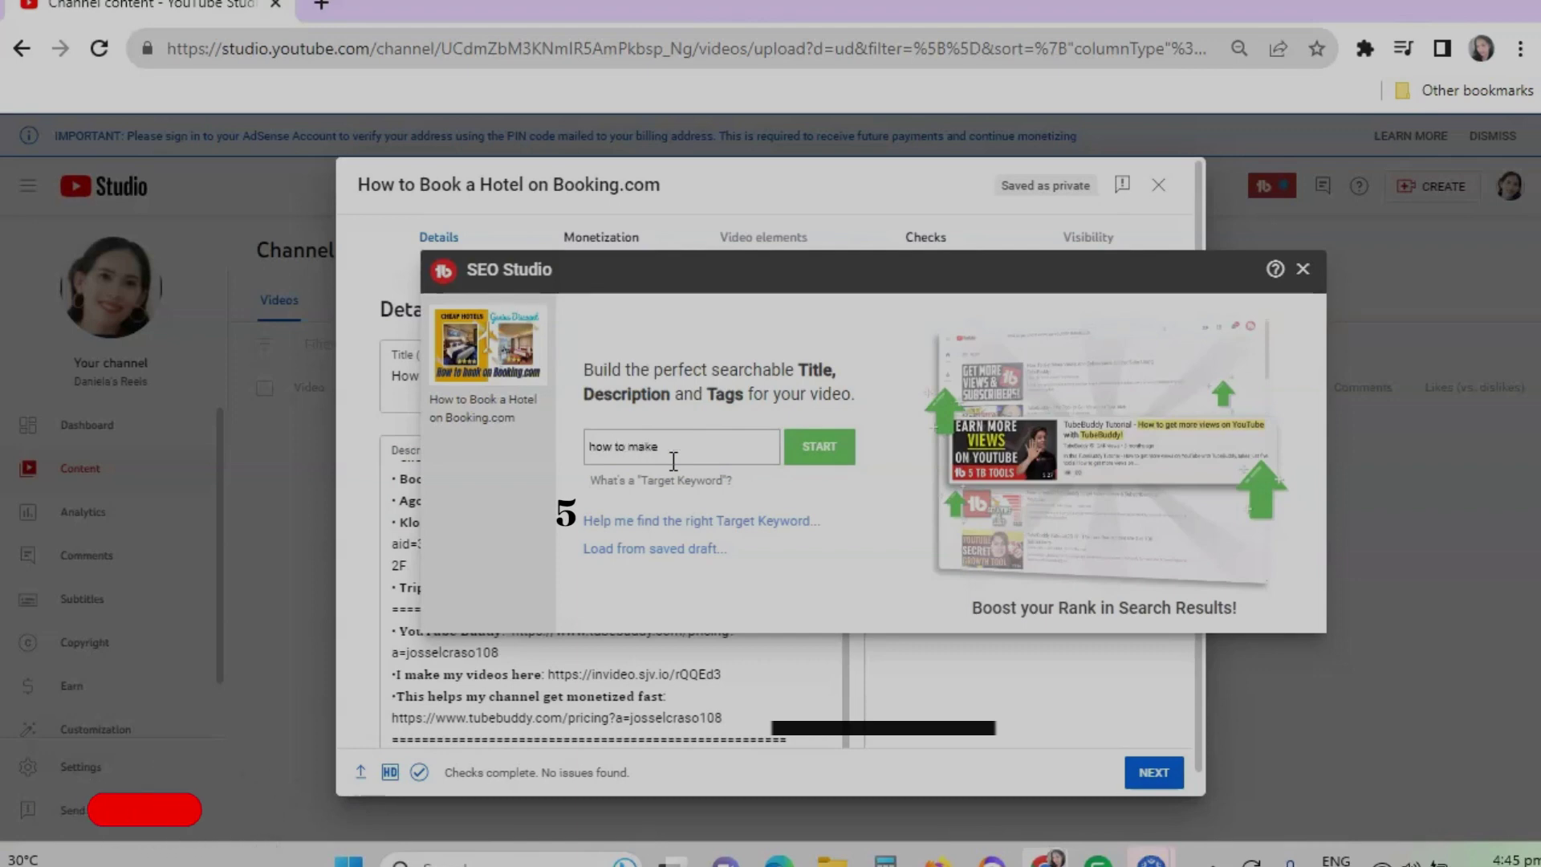
{"action": "key", "text": "BackSpace"}
{"action": "key", "text": "BackSpace"}
{"action": "key", "text": "BackSpace"}
{"action": "key", "text": "BackSpace"}
{"action": "type", "text": "boo"}
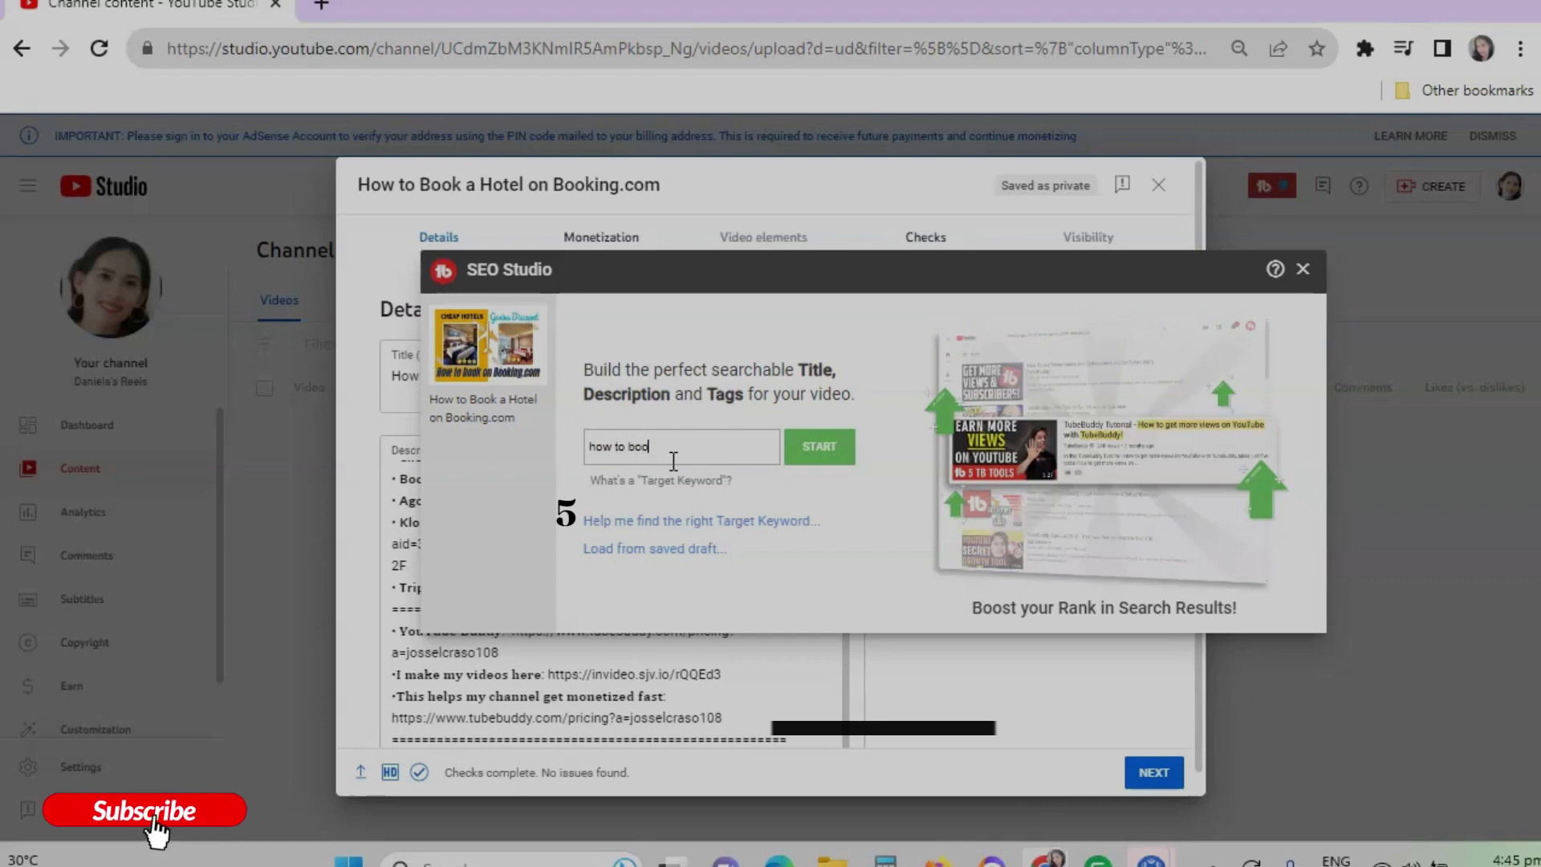
{"action": "type", "text": "k a"}
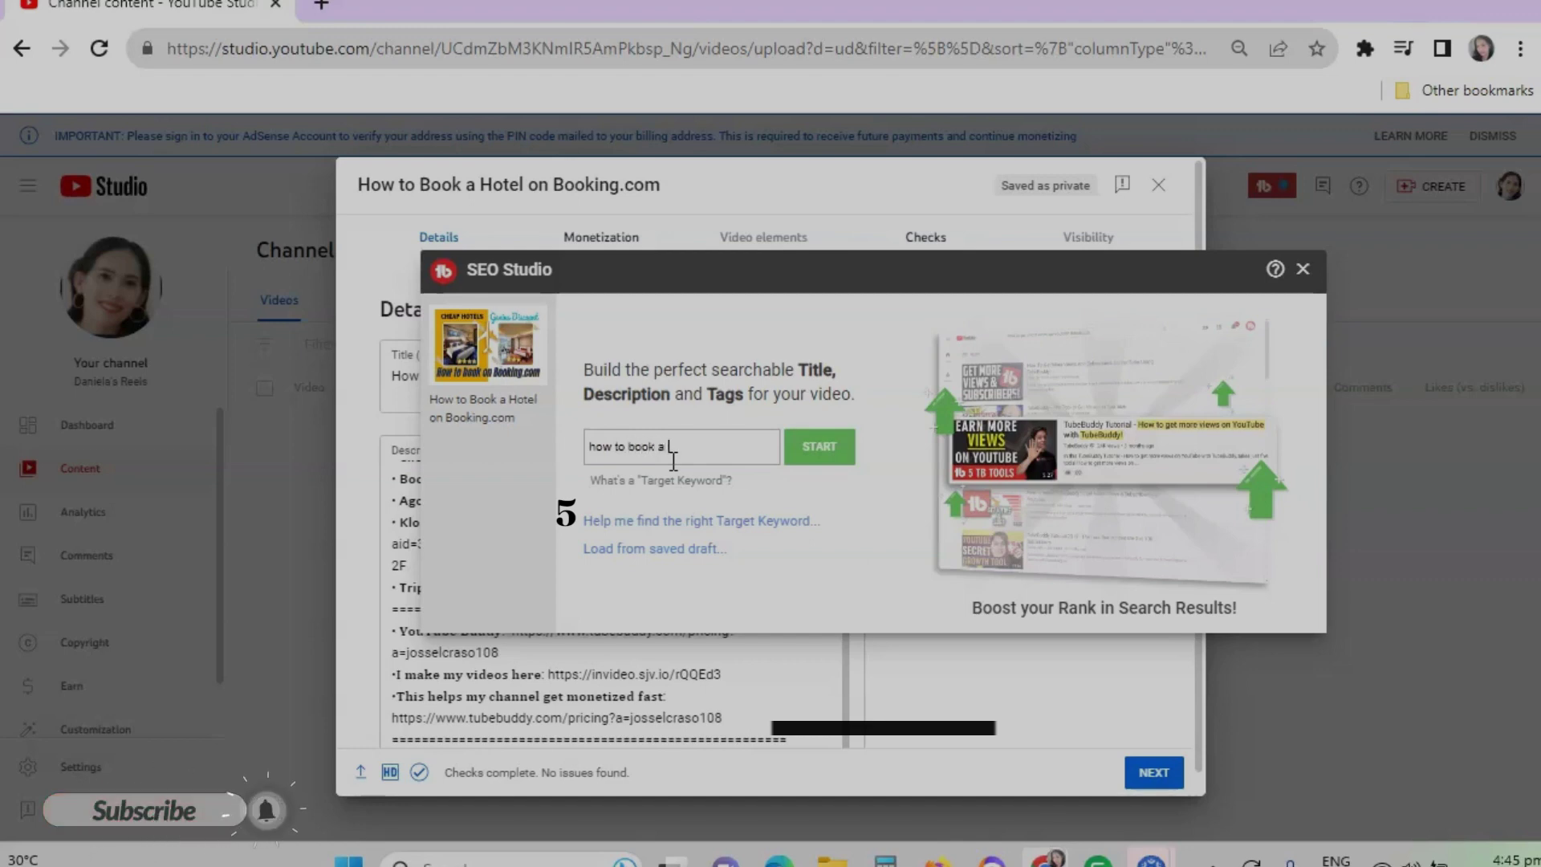
{"action": "type", "text": " hotel on b"}
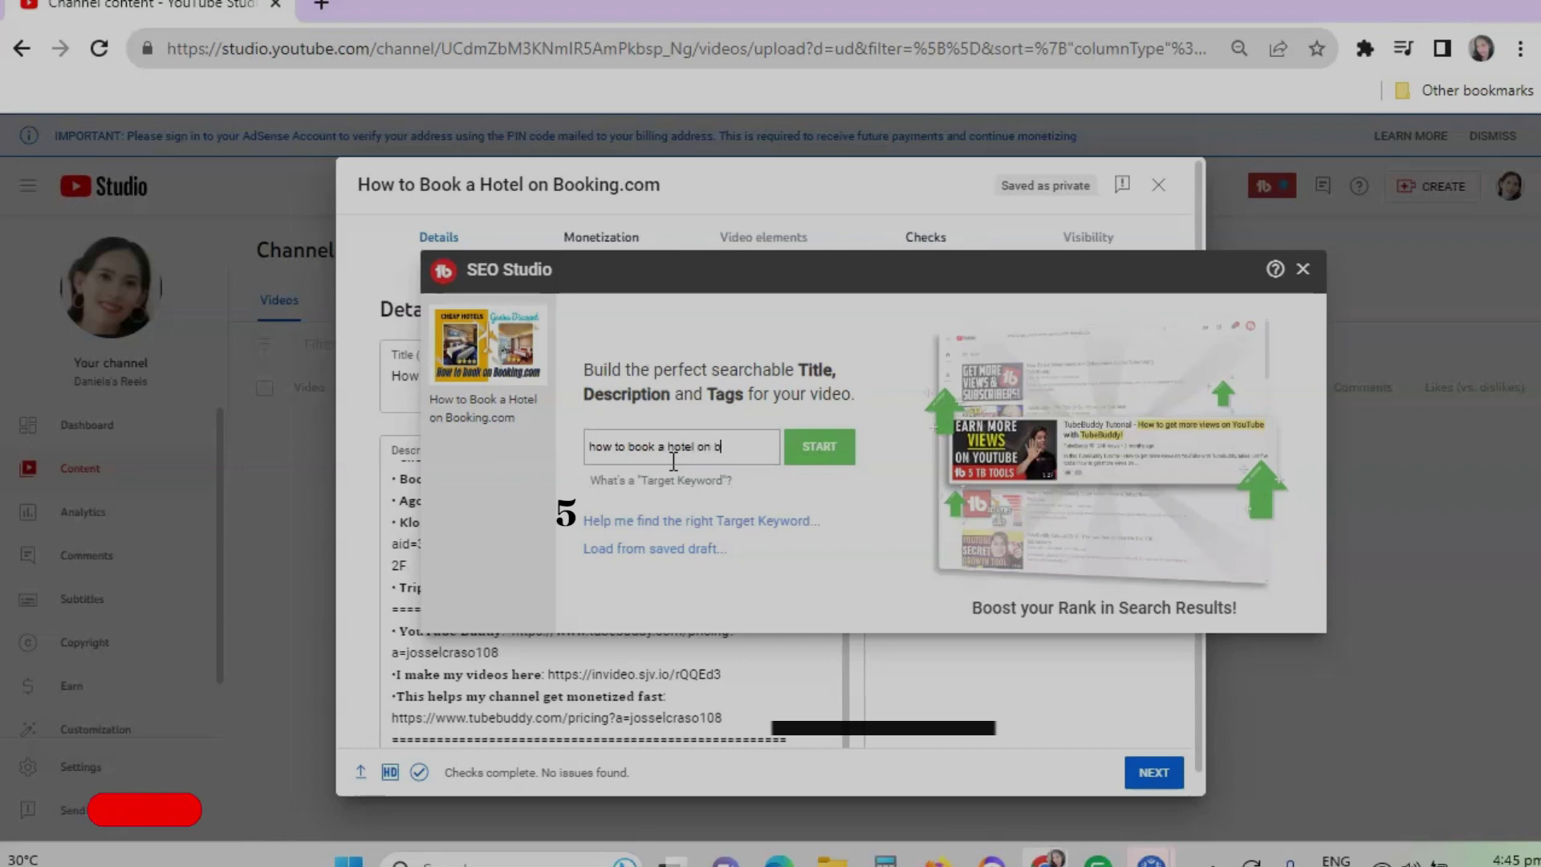
{"action": "type", "text": "ooking.com"}
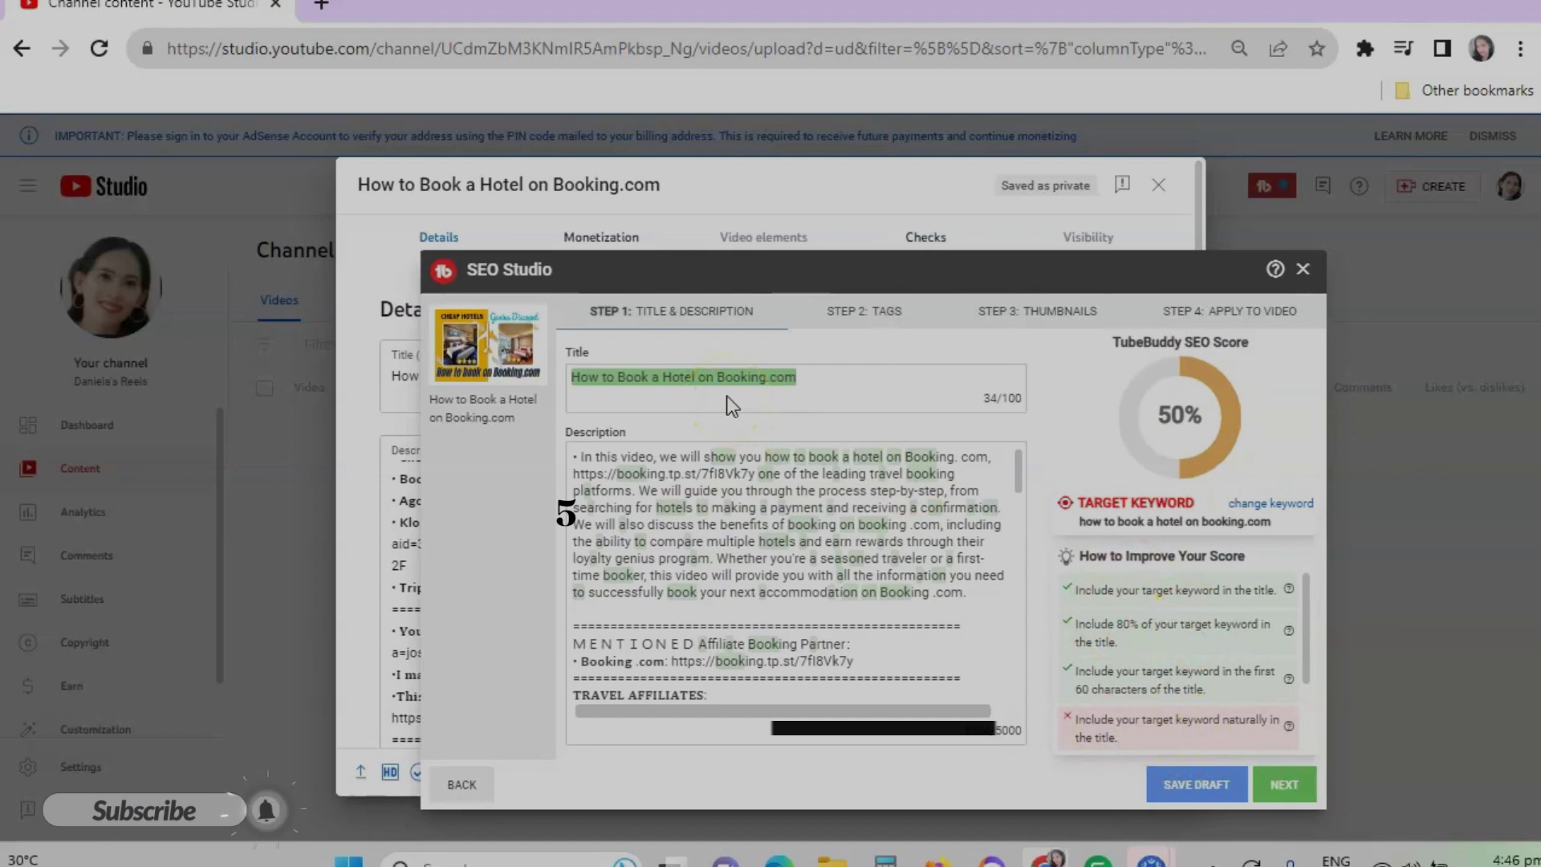
- Check SEO Studio's suggestions for improving the title and description, and close the optimization without saving it
{"action": "left_click", "coordinate": [1284, 791]}
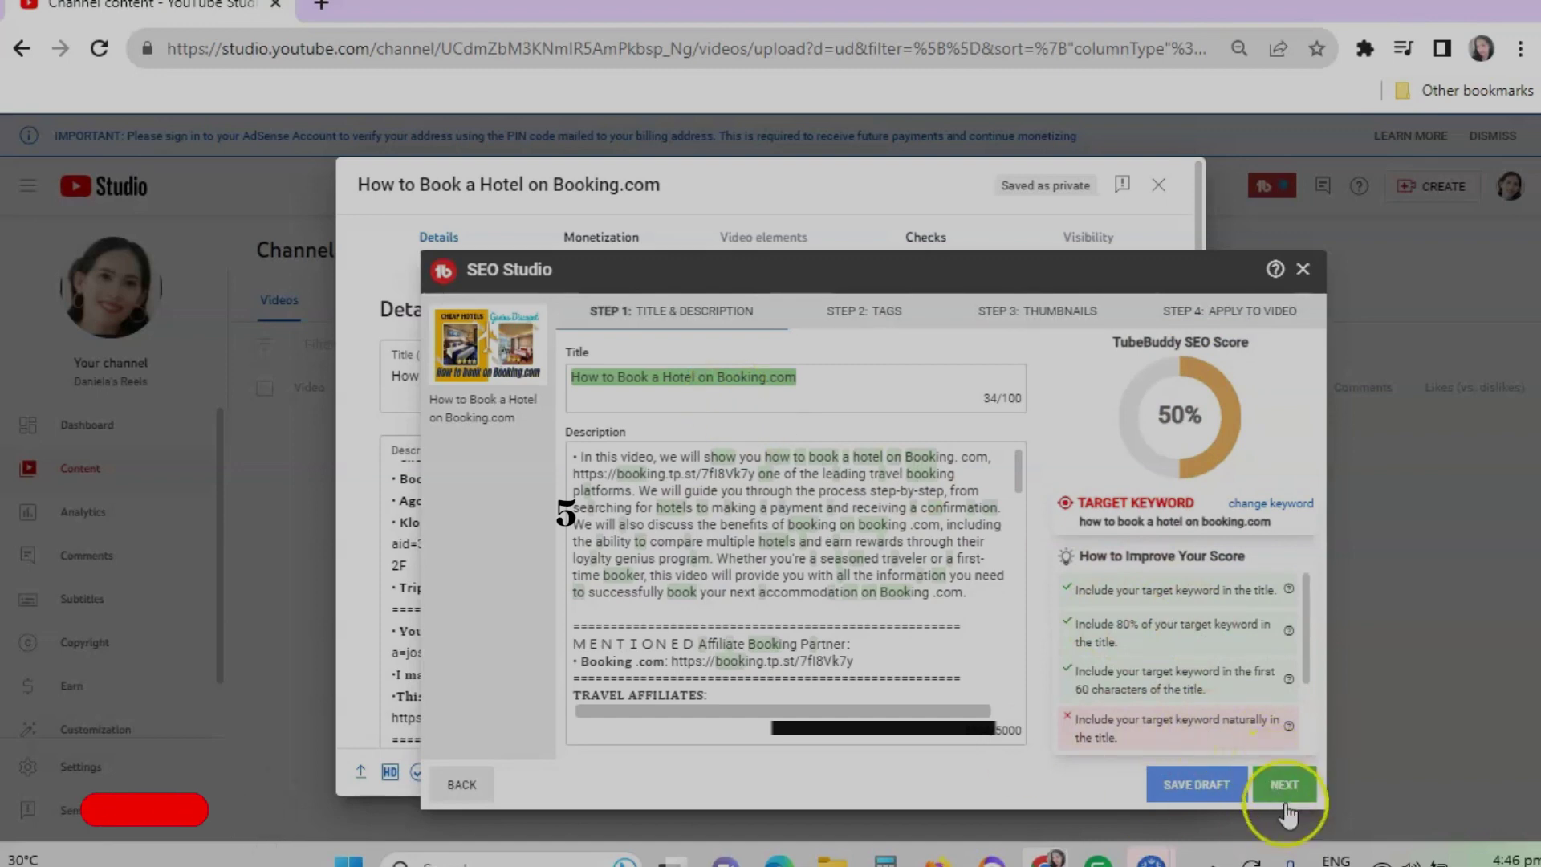
{"action": "scroll", "coordinate": [1189, 673], "scroll_direction": "down", "scroll_amount": 1}
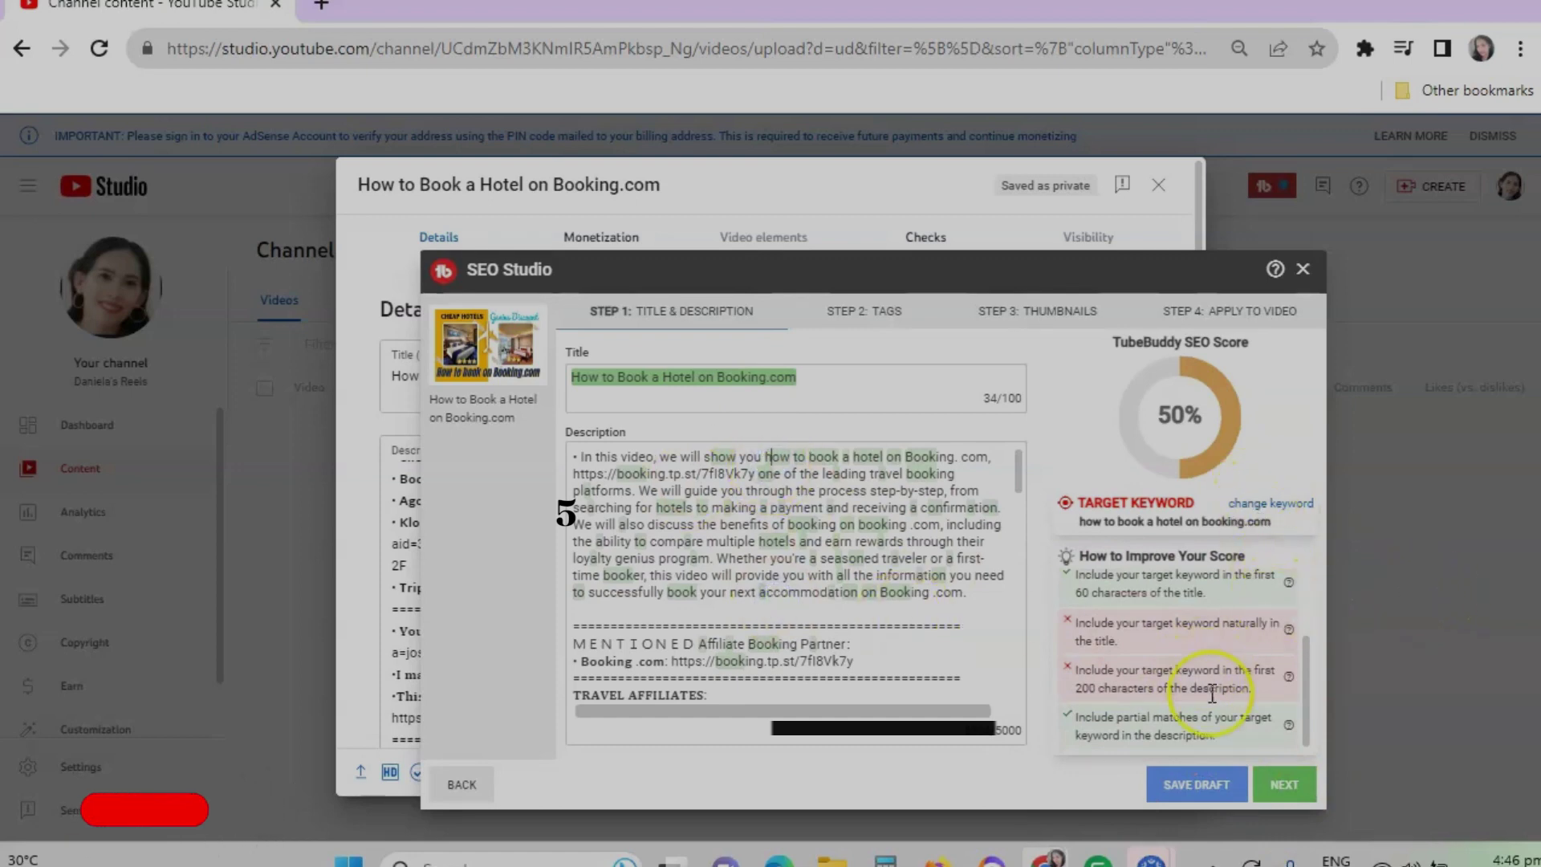
{"action": "left_click", "coordinate": [1310, 273]}
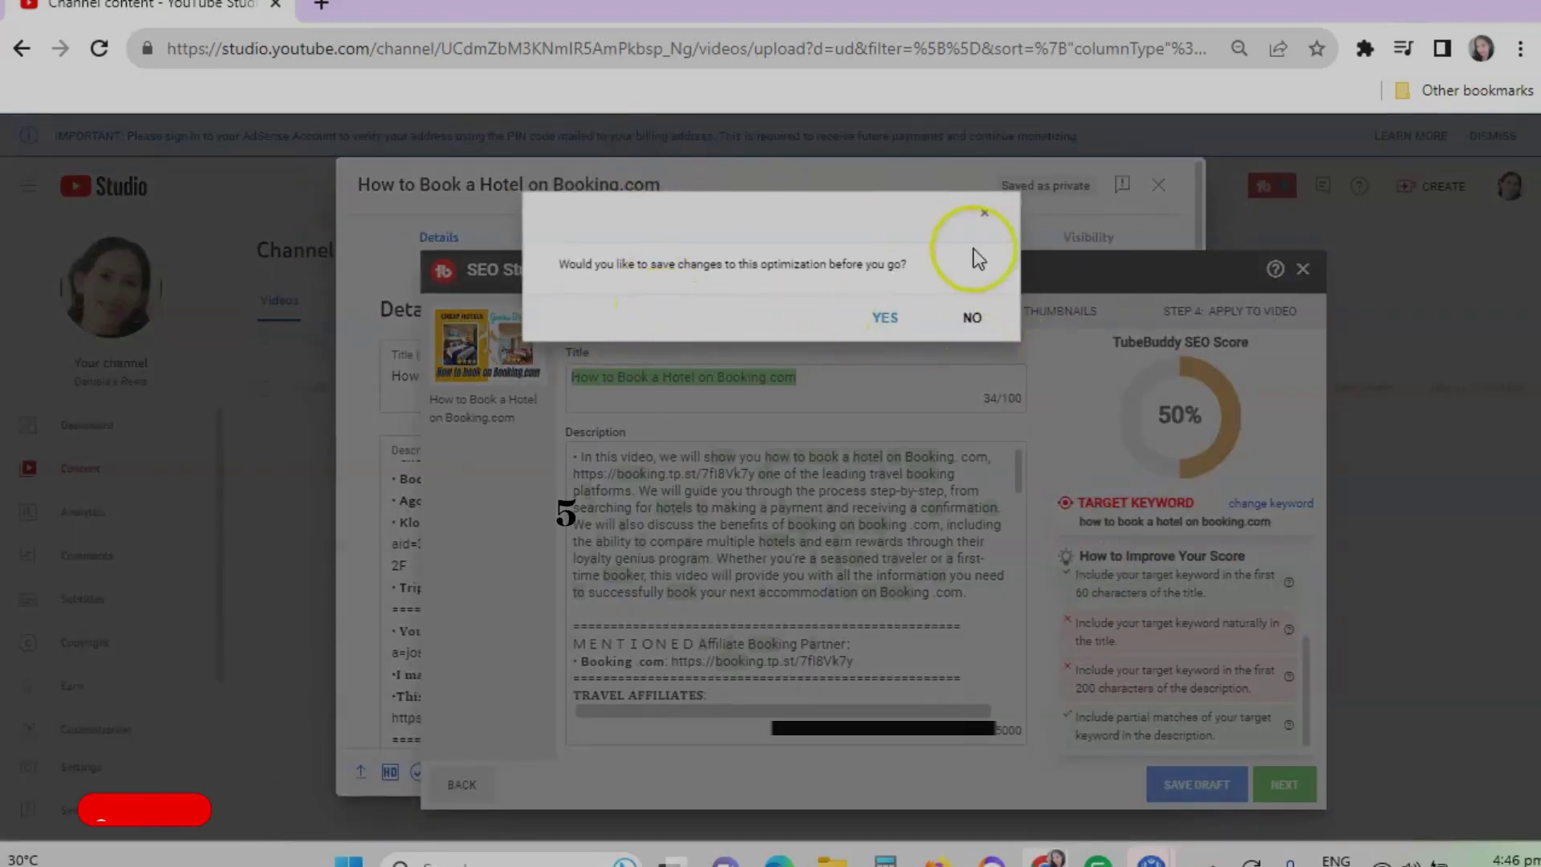
{"action": "left_click", "coordinate": [972, 317]}
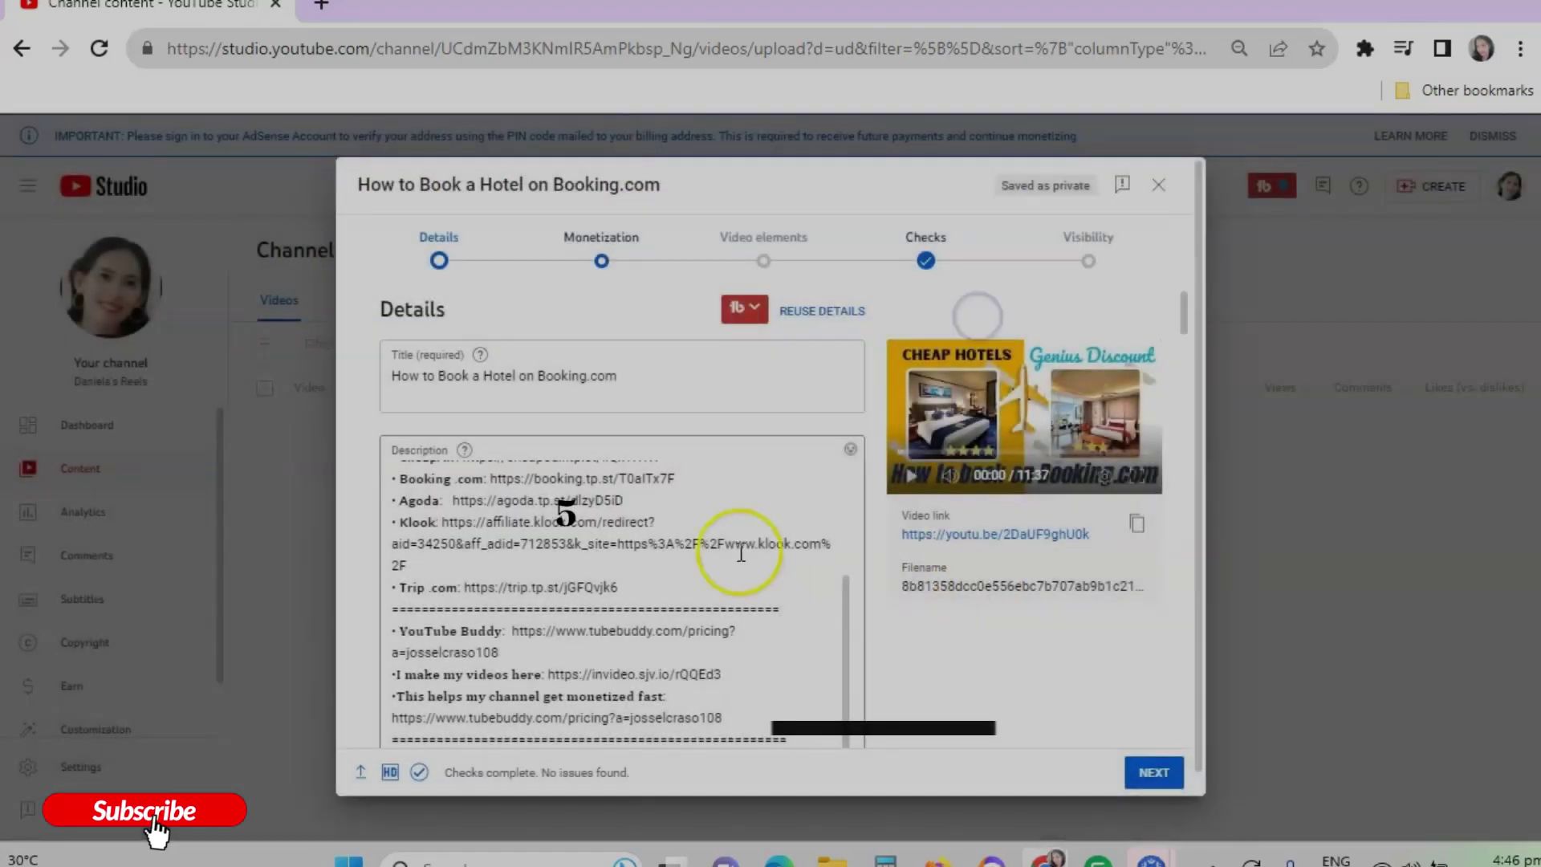
- Copy the TubeBuddy pricing link from the description, open it in a new browser tab, and switch to the invideo page
{"action": "left_click", "coordinate": [736, 663]}
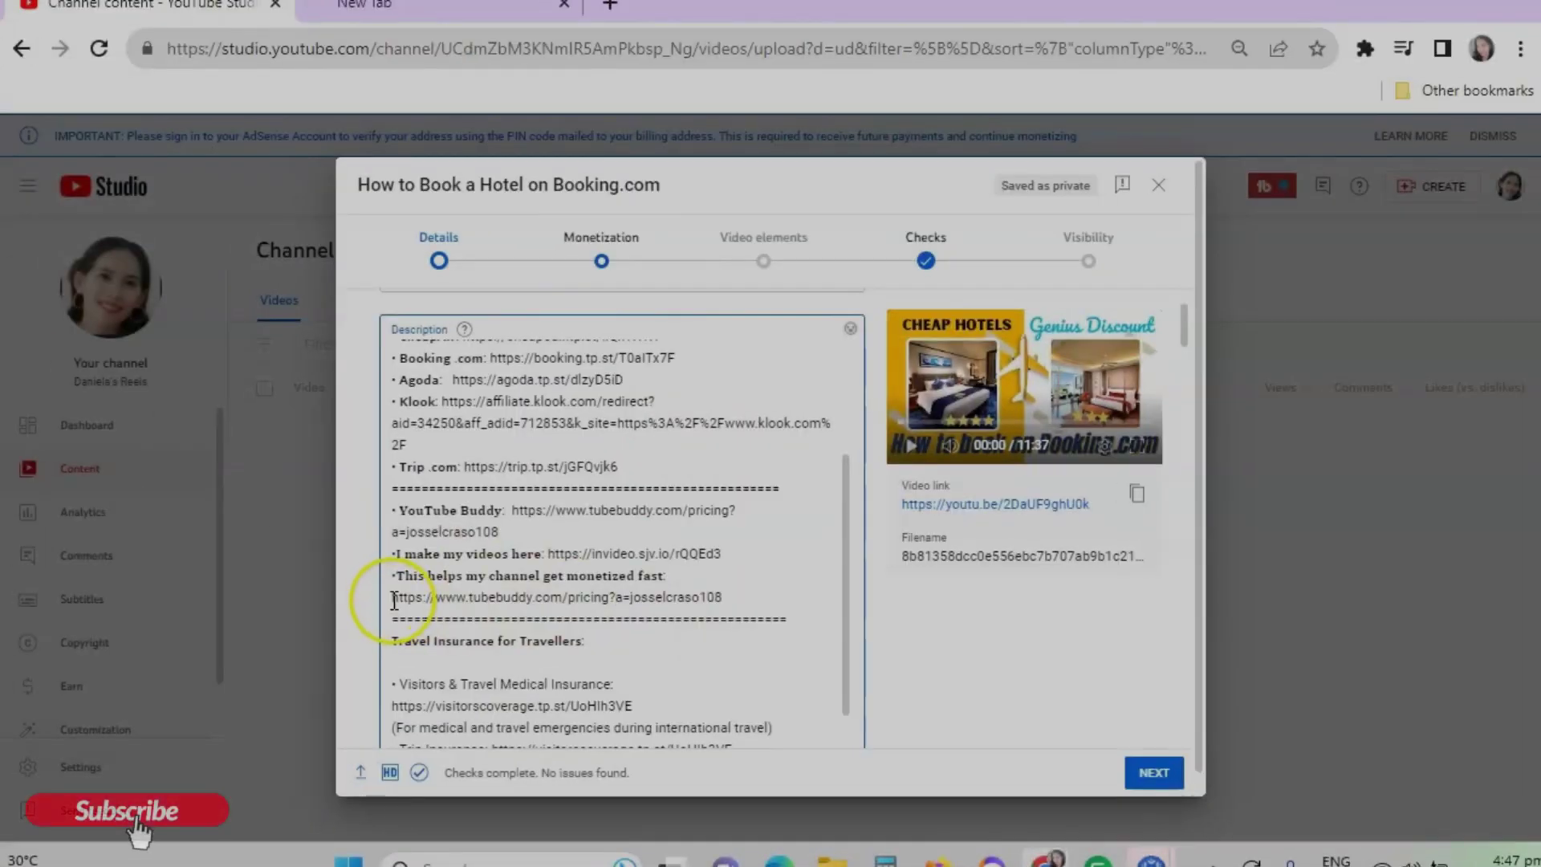
{"action": "left_click_drag", "start_coordinate": [394, 600], "coordinate": [719, 604]}
{"action": "right_click", "coordinate": [697, 602]}
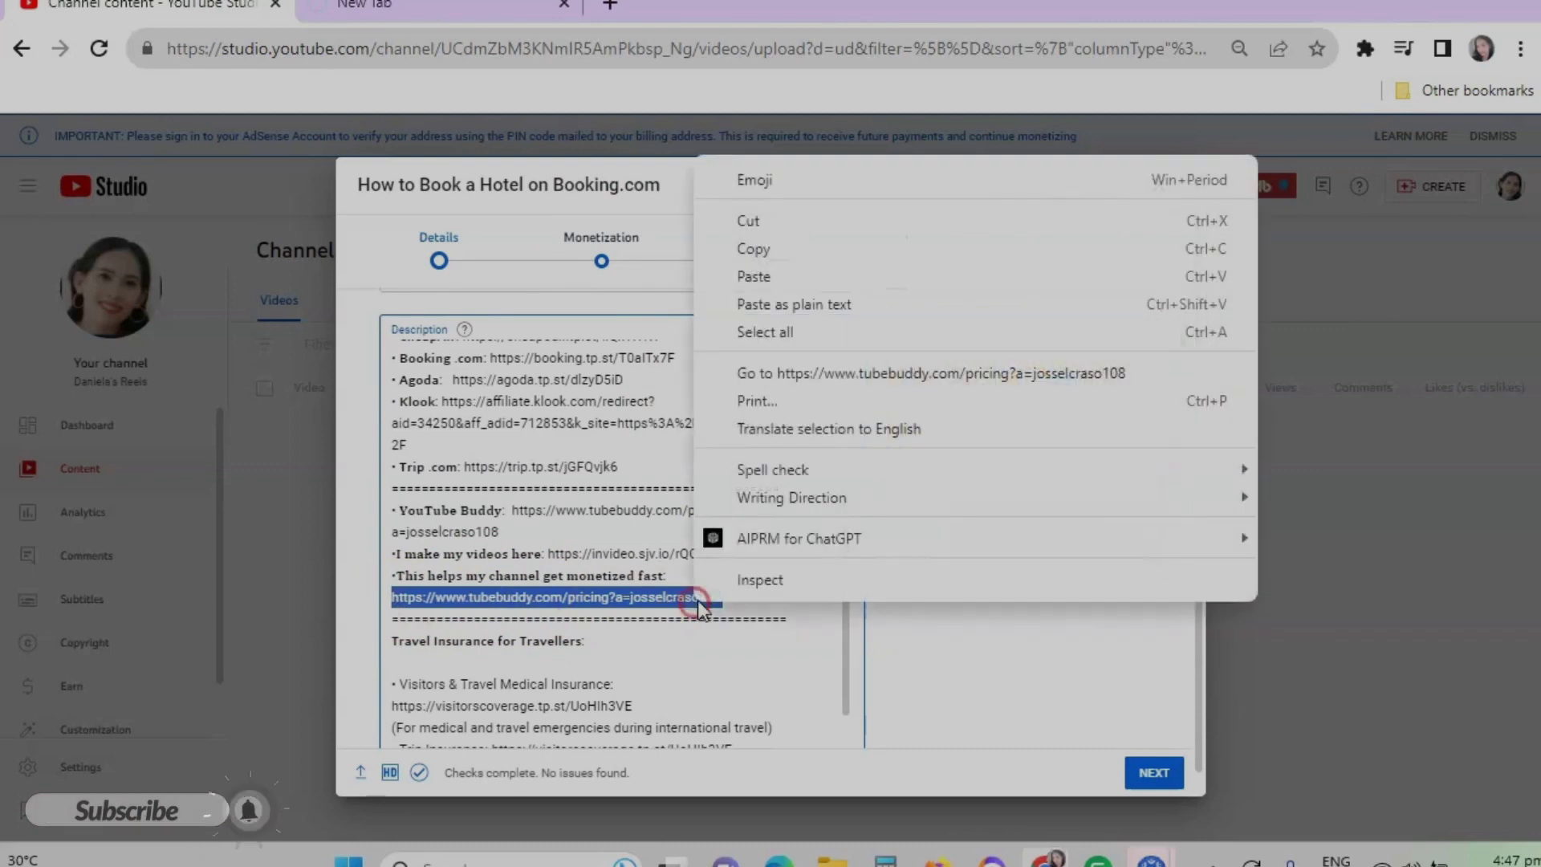
{"action": "left_click", "coordinate": [766, 247]}
{"action": "left_click", "coordinate": [618, 6]}
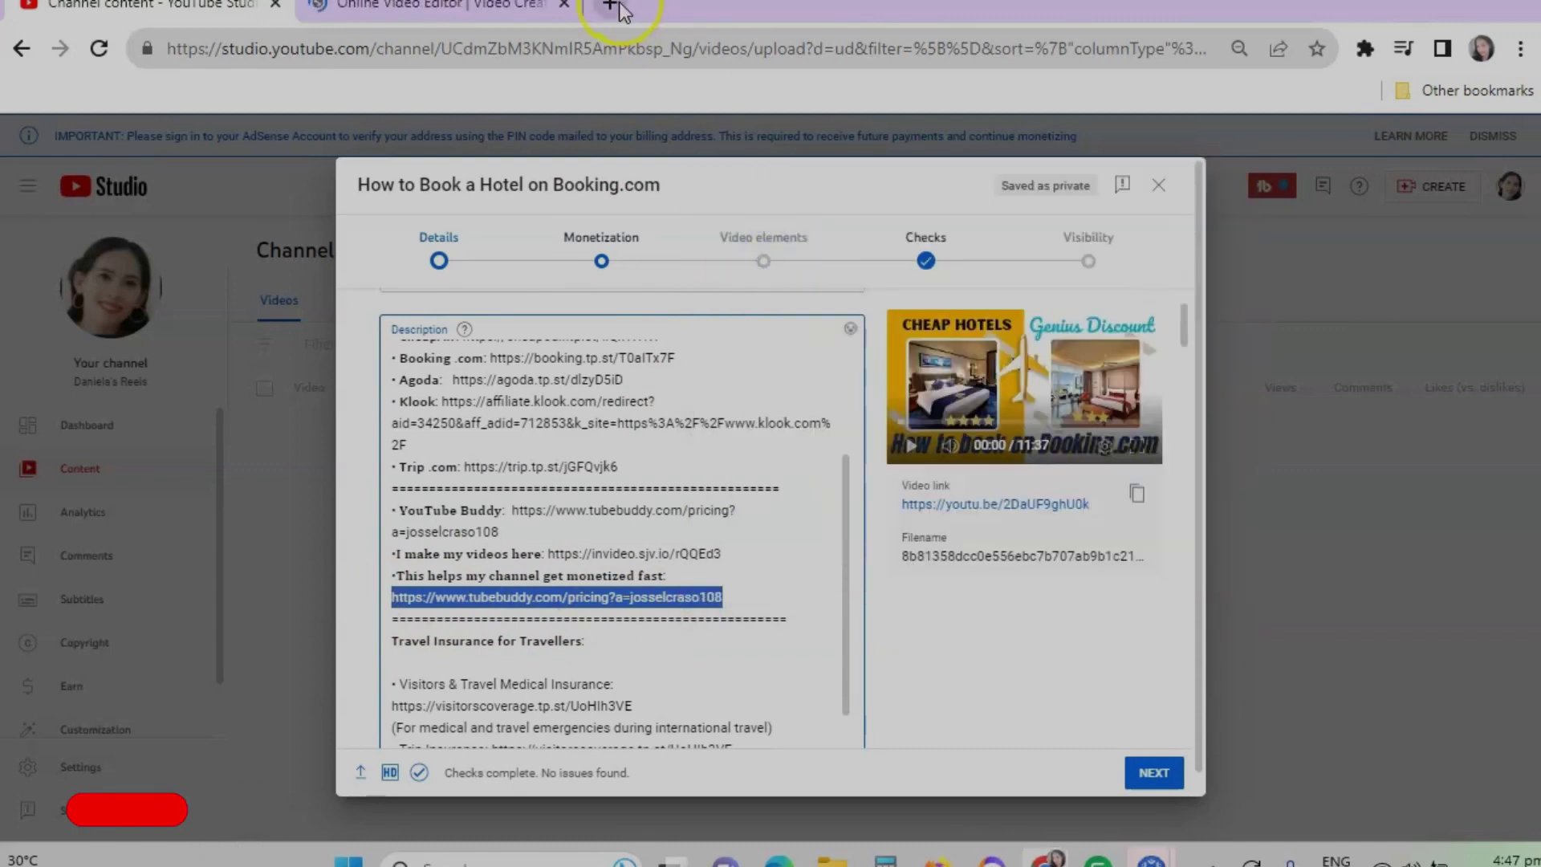
{"action": "left_click", "coordinate": [586, 53]}
{"action": "key", "text": "ctrl+v"}
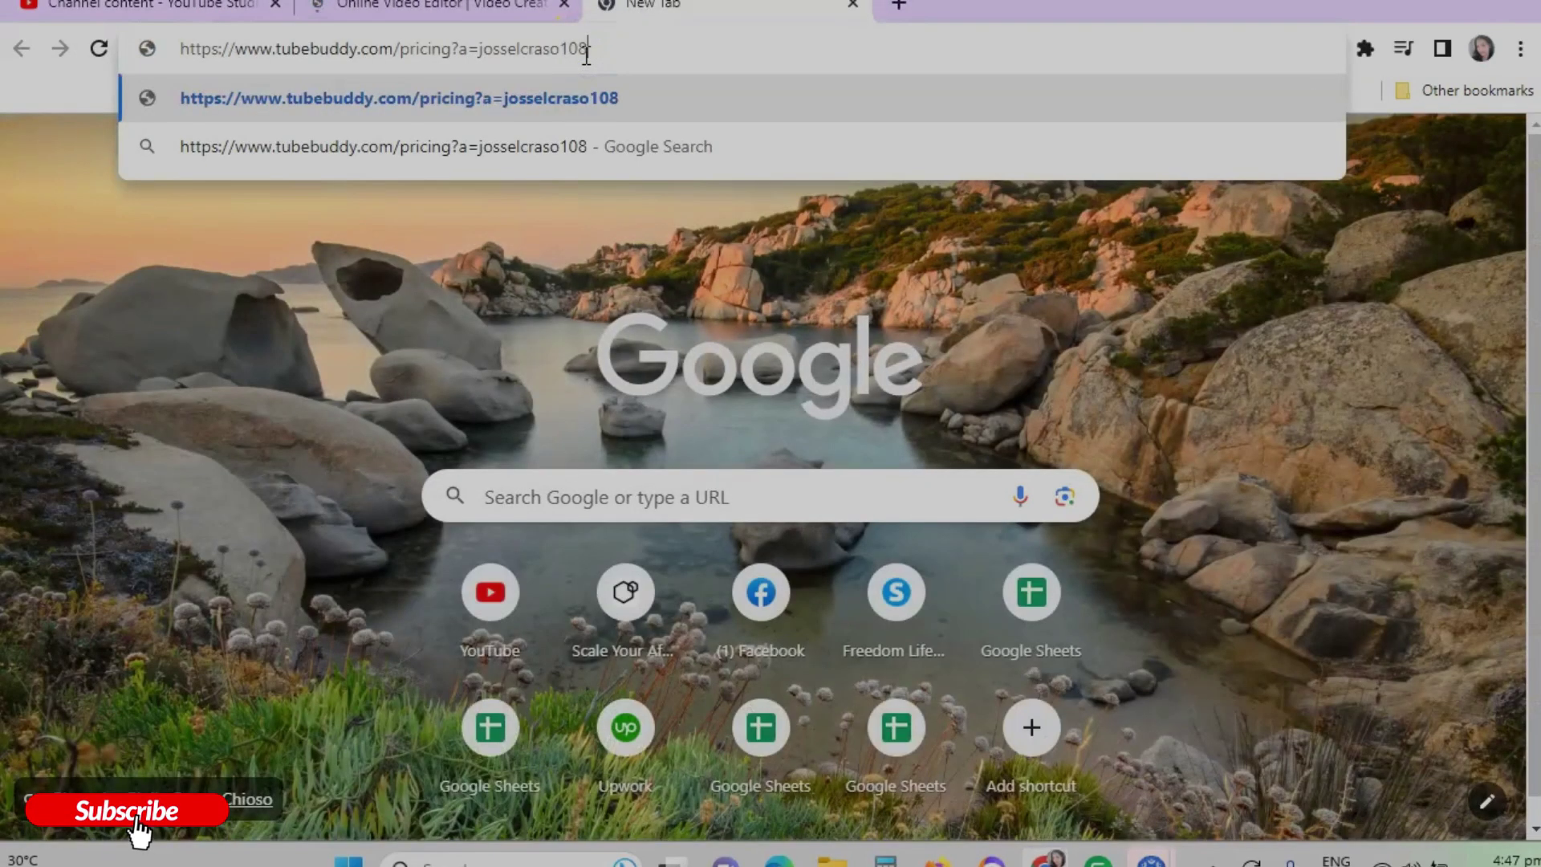
{"action": "key", "text": "Return"}
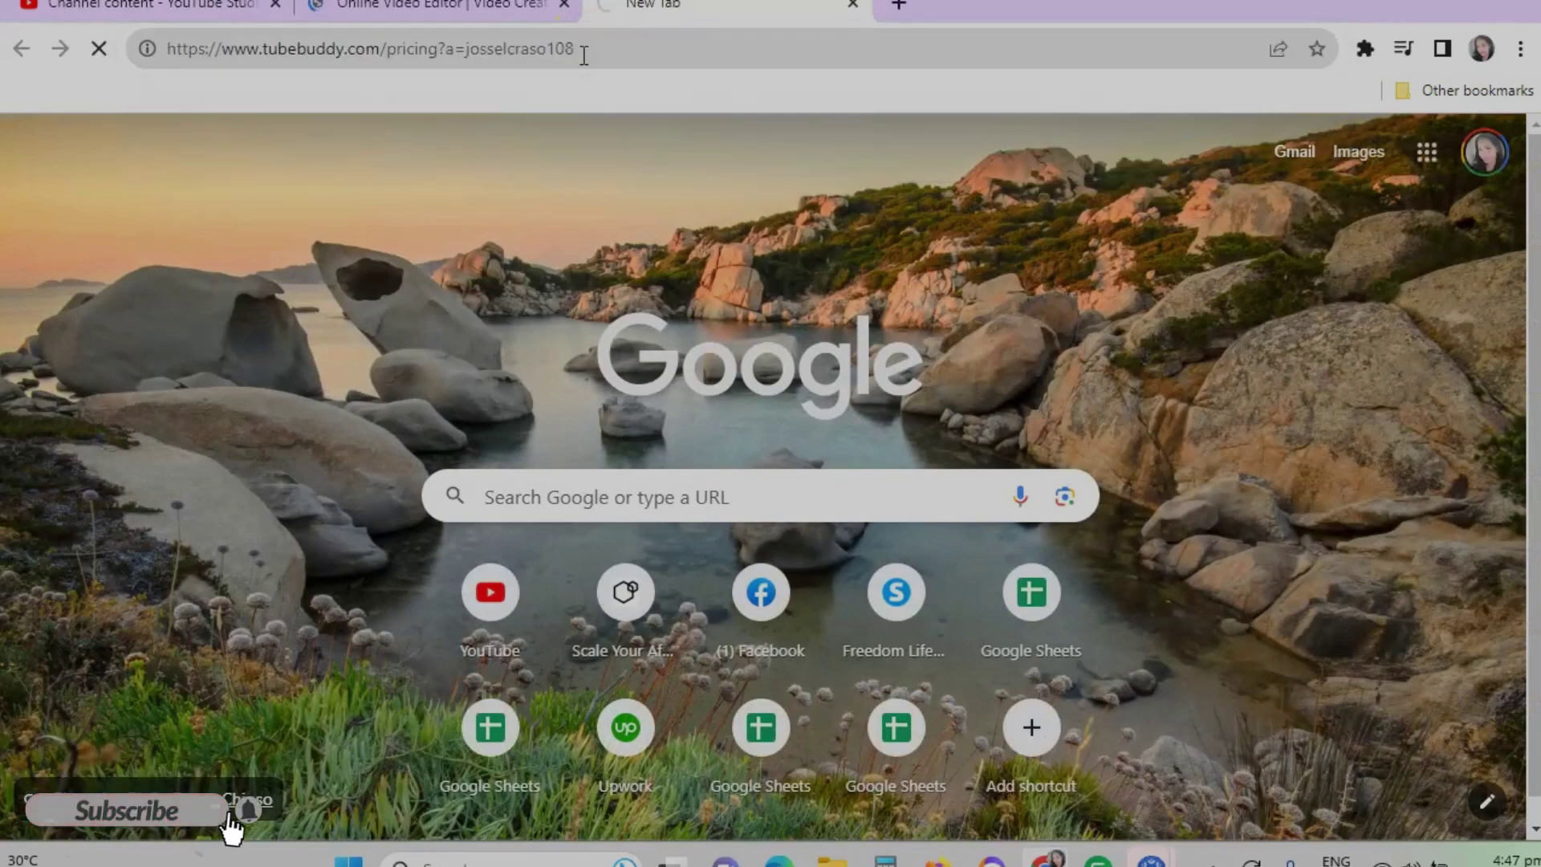
{"action": "left_click", "coordinate": [381, 15]}
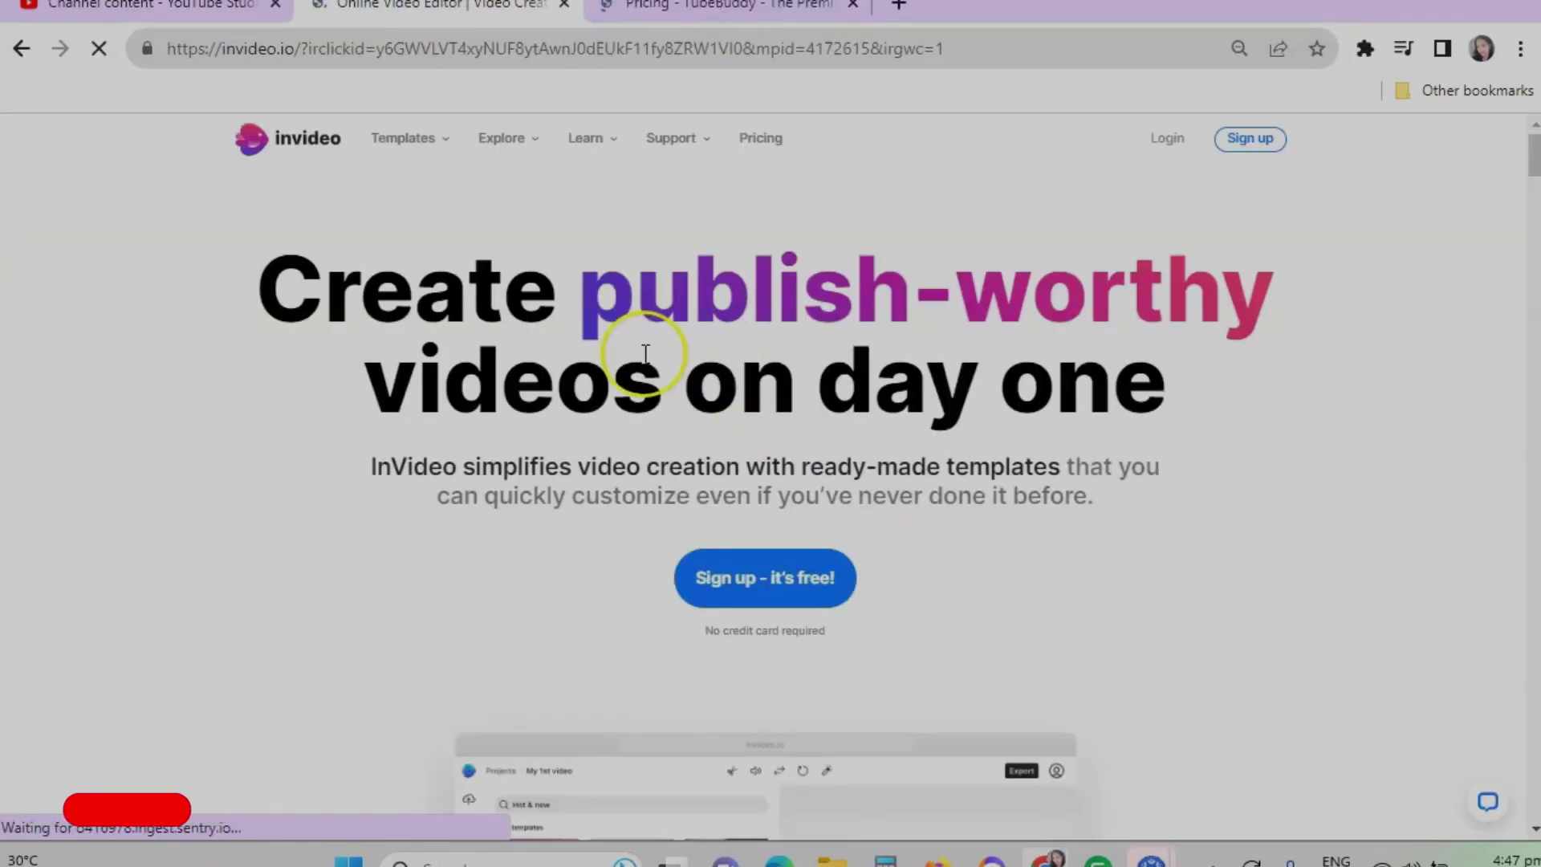
- Look through the invideo home page, including its headline, feature sections and free sign-up offer
{"action": "scroll", "coordinate": [875, 566], "scroll_direction": "down", "scroll_amount": 2}
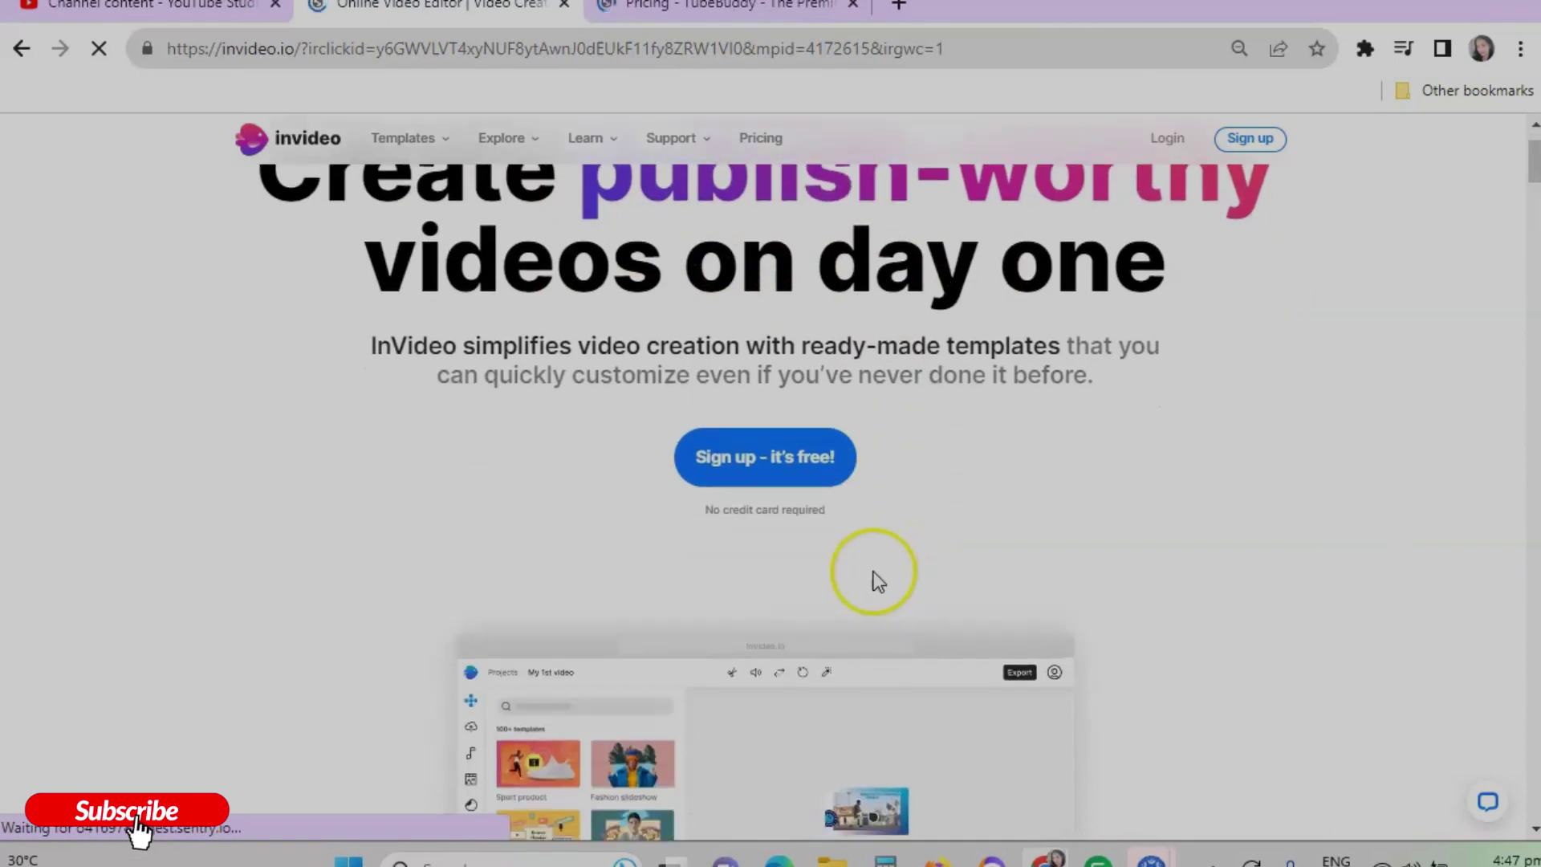
{"action": "scroll", "coordinate": [1170, 470], "scroll_direction": "up", "scroll_amount": 2}
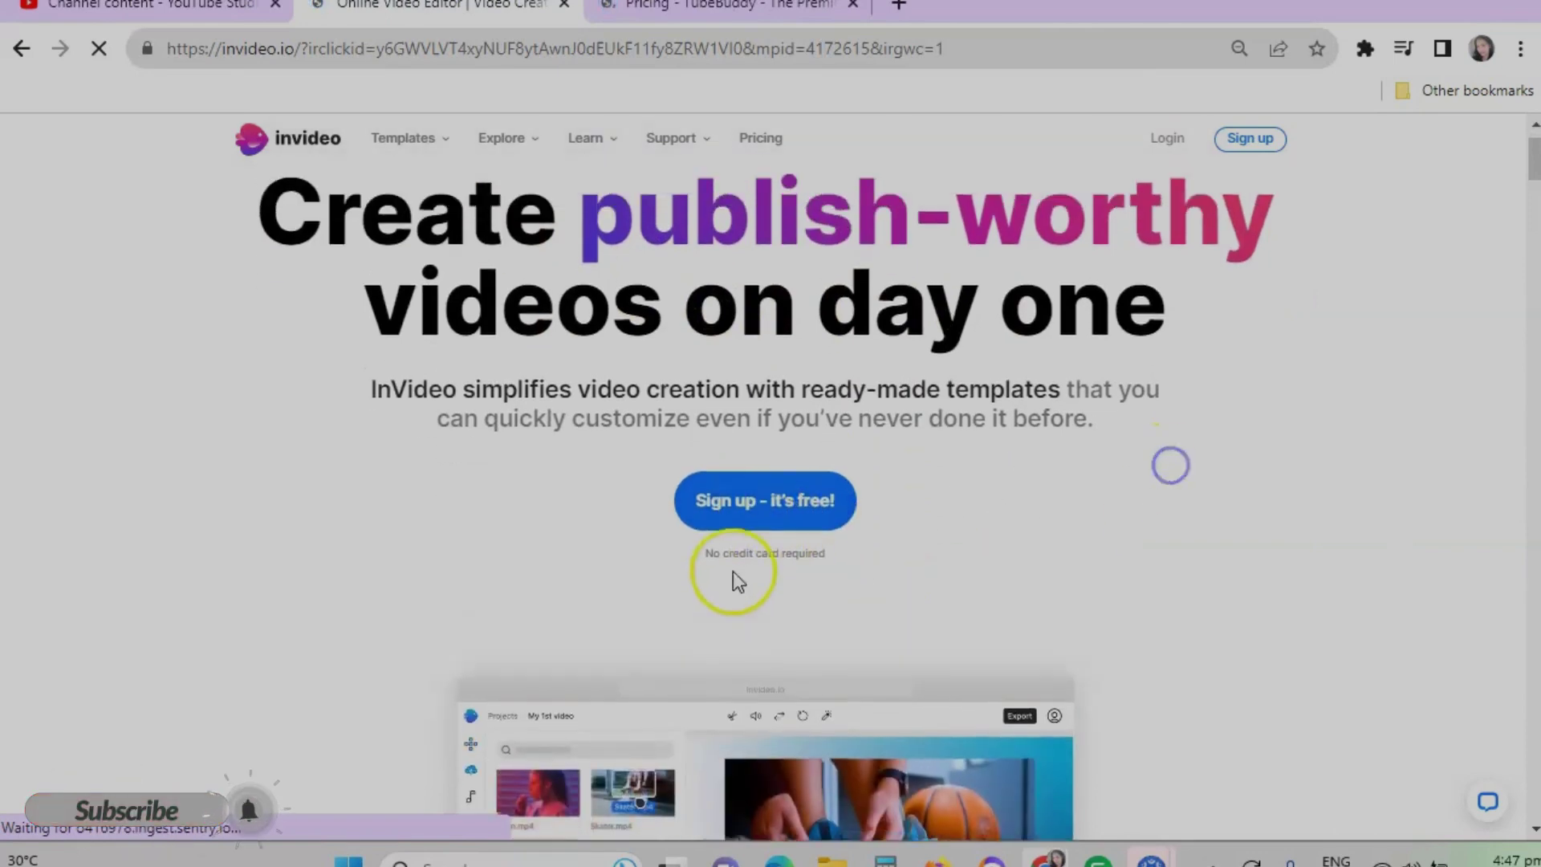
{"action": "left_click_drag", "start_coordinate": [241, 275], "coordinate": [1276, 461]}
{"action": "left_click", "coordinate": [1276, 460]}
{"action": "scroll", "coordinate": [623, 566], "scroll_direction": "down", "scroll_amount": 6}
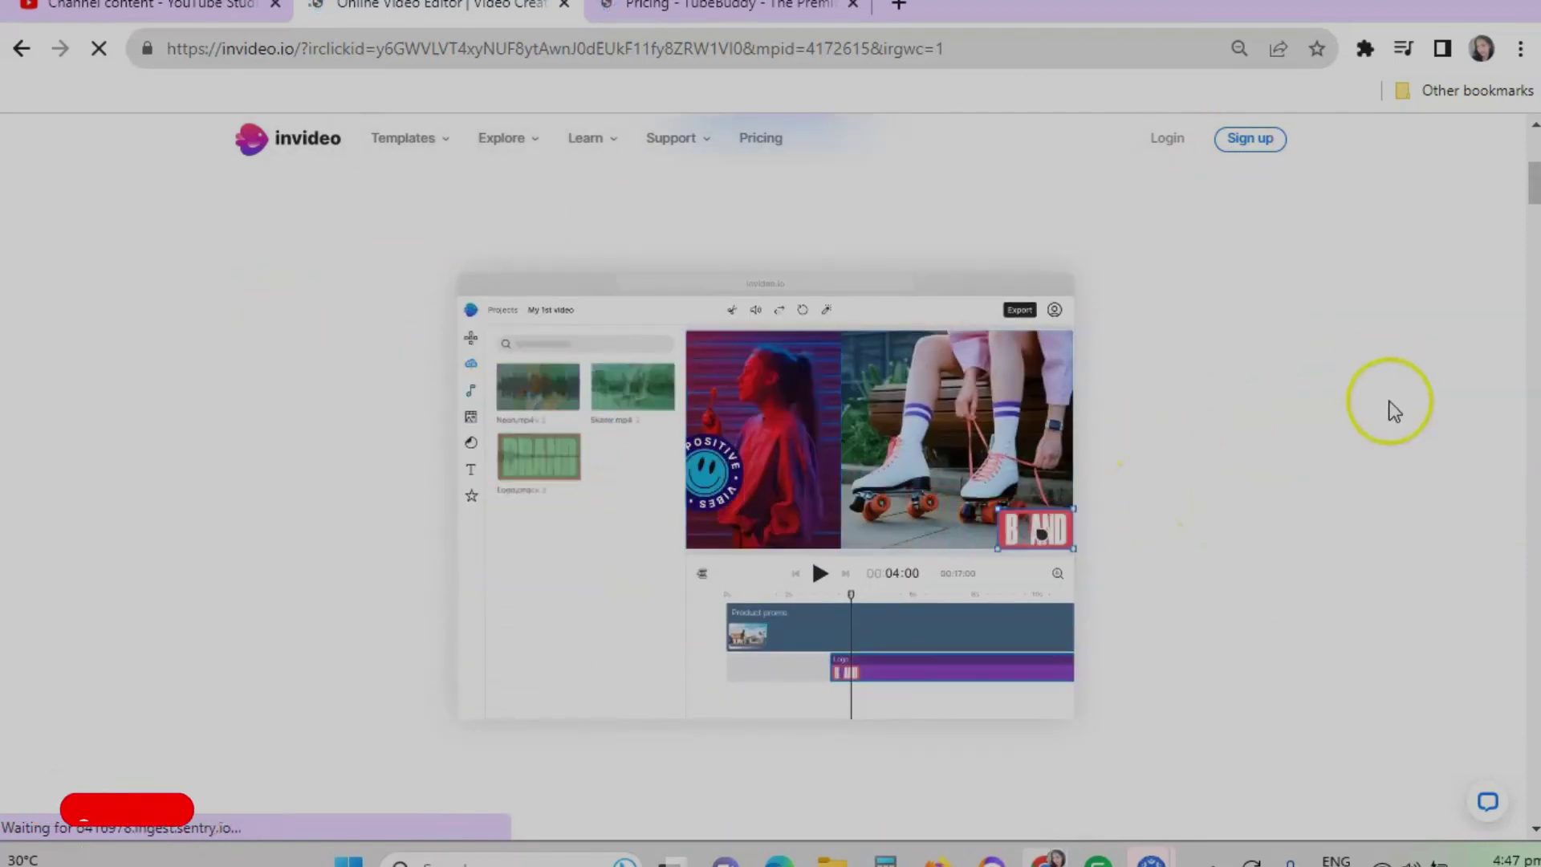
{"action": "scroll", "coordinate": [1233, 541], "scroll_direction": "down", "scroll_amount": 5}
{"action": "scroll", "coordinate": [1232, 541], "scroll_direction": "down", "scroll_amount": 15}
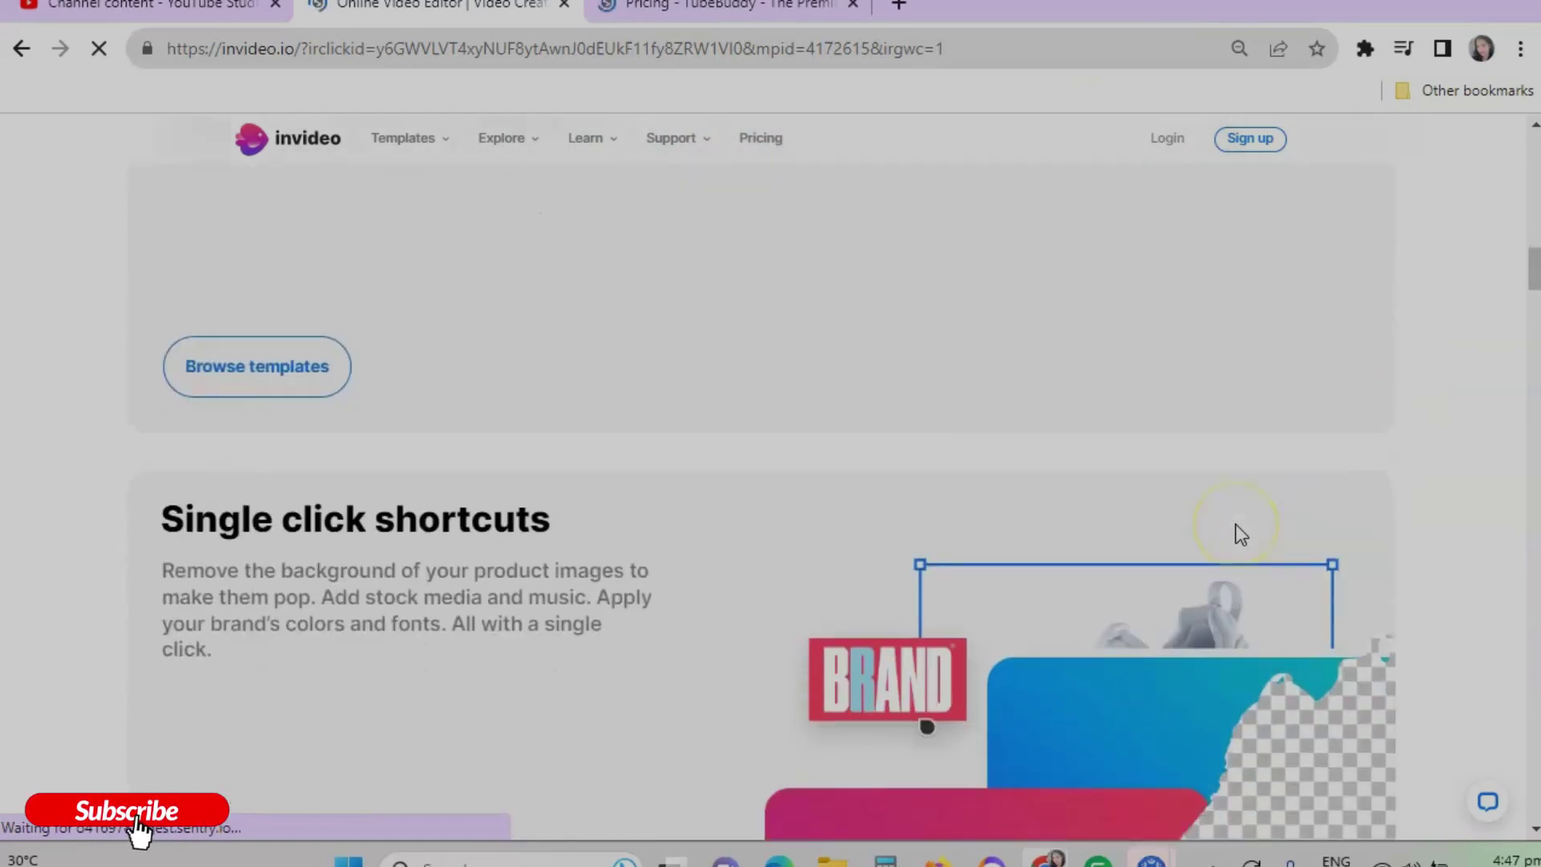
{"action": "scroll", "coordinate": [1236, 524], "scroll_direction": "down", "scroll_amount": 15}
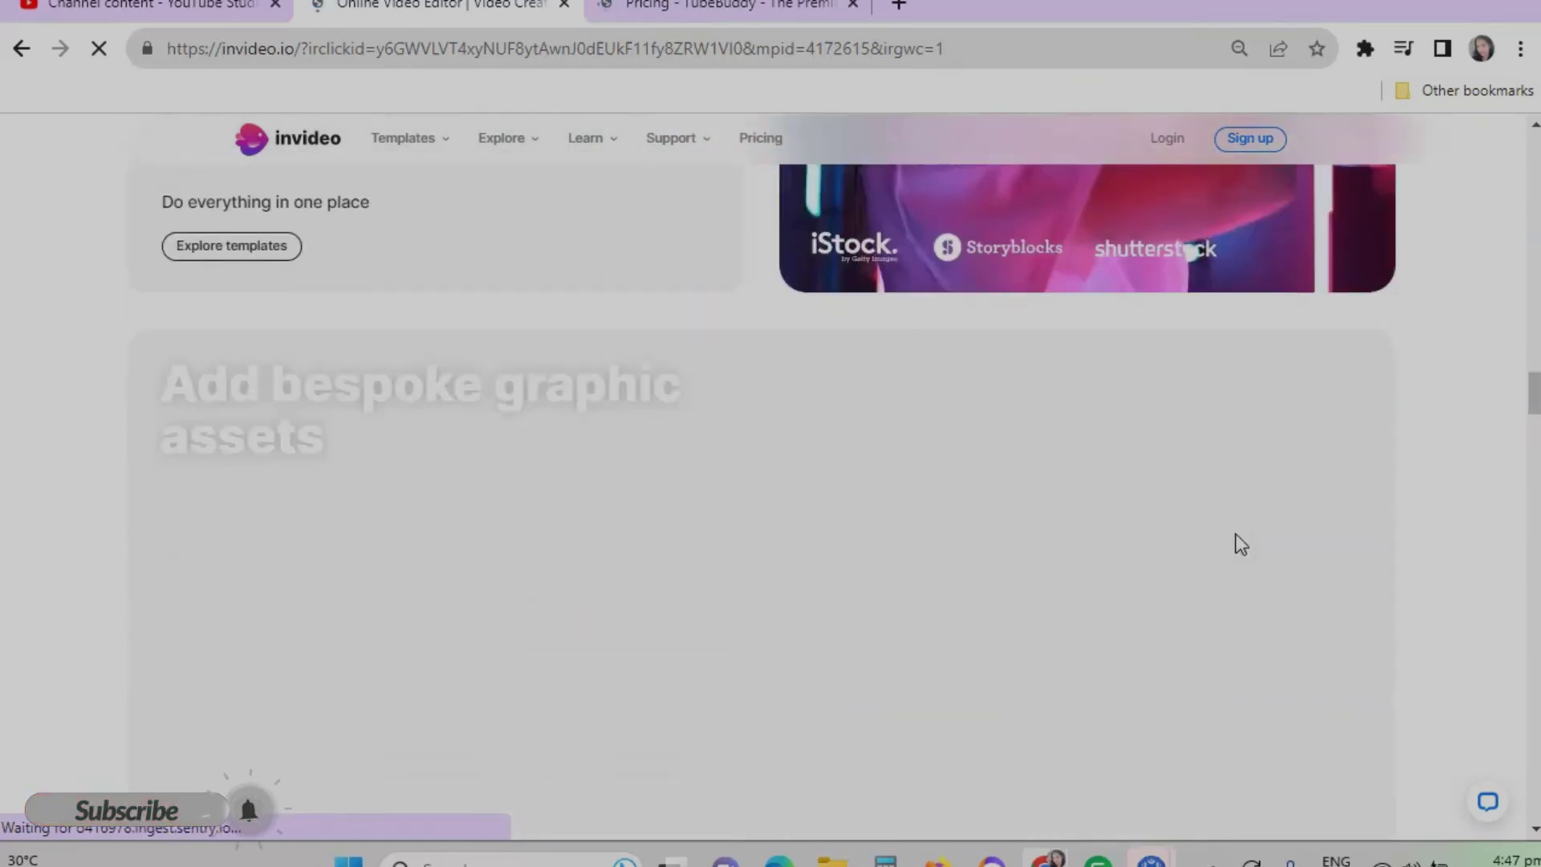
{"action": "scroll", "coordinate": [1237, 543], "scroll_direction": "down", "scroll_amount": 15}
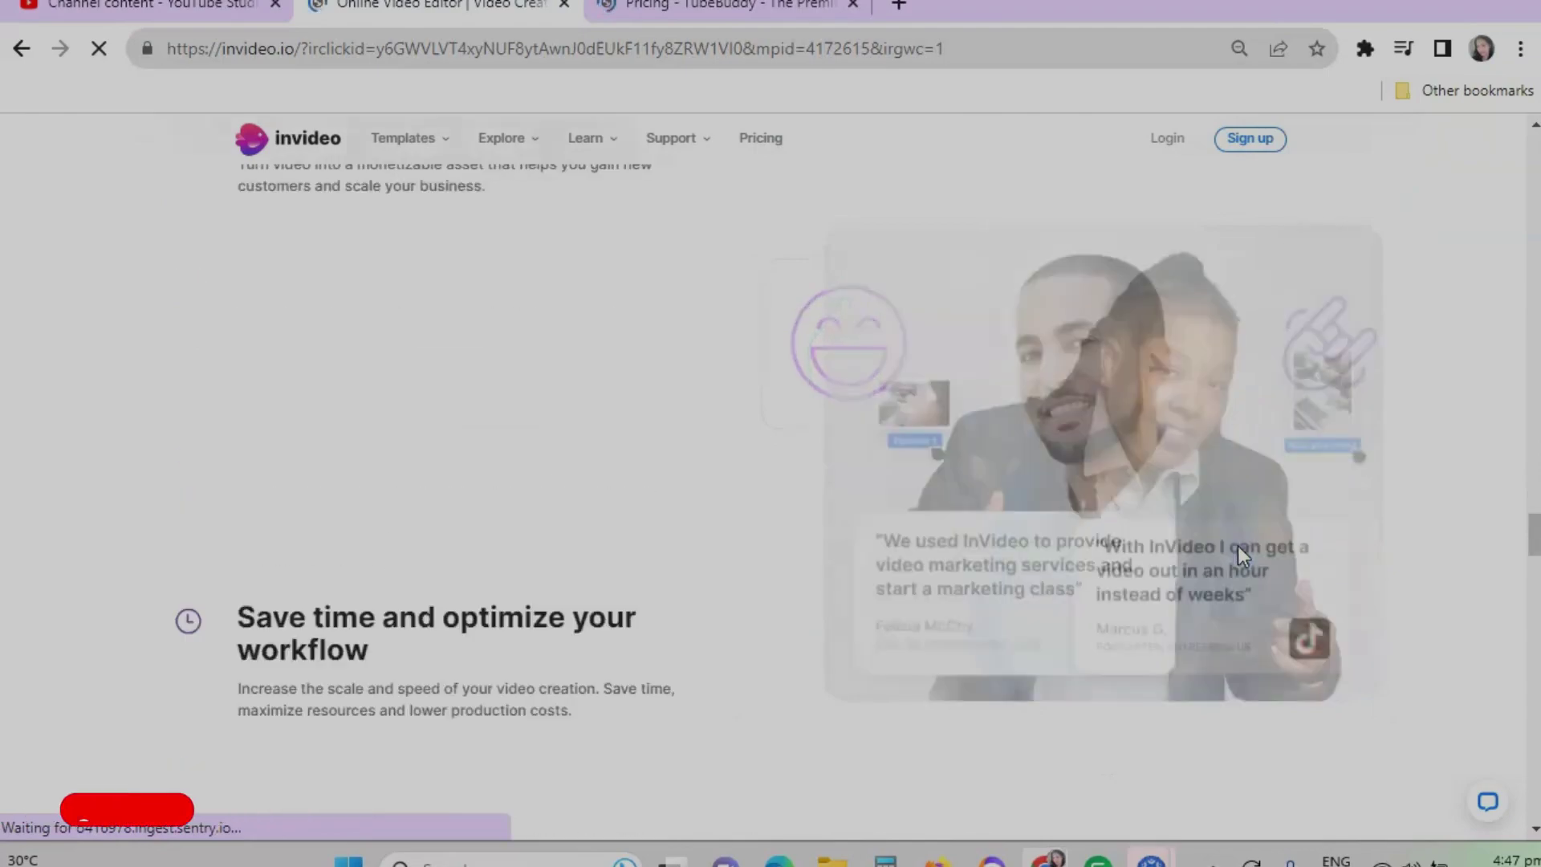
{"action": "scroll", "coordinate": [1437, 512], "scroll_direction": "up", "scroll_amount": 6}
{"action": "scroll", "coordinate": [1438, 512], "scroll_direction": "up", "scroll_amount": 15}
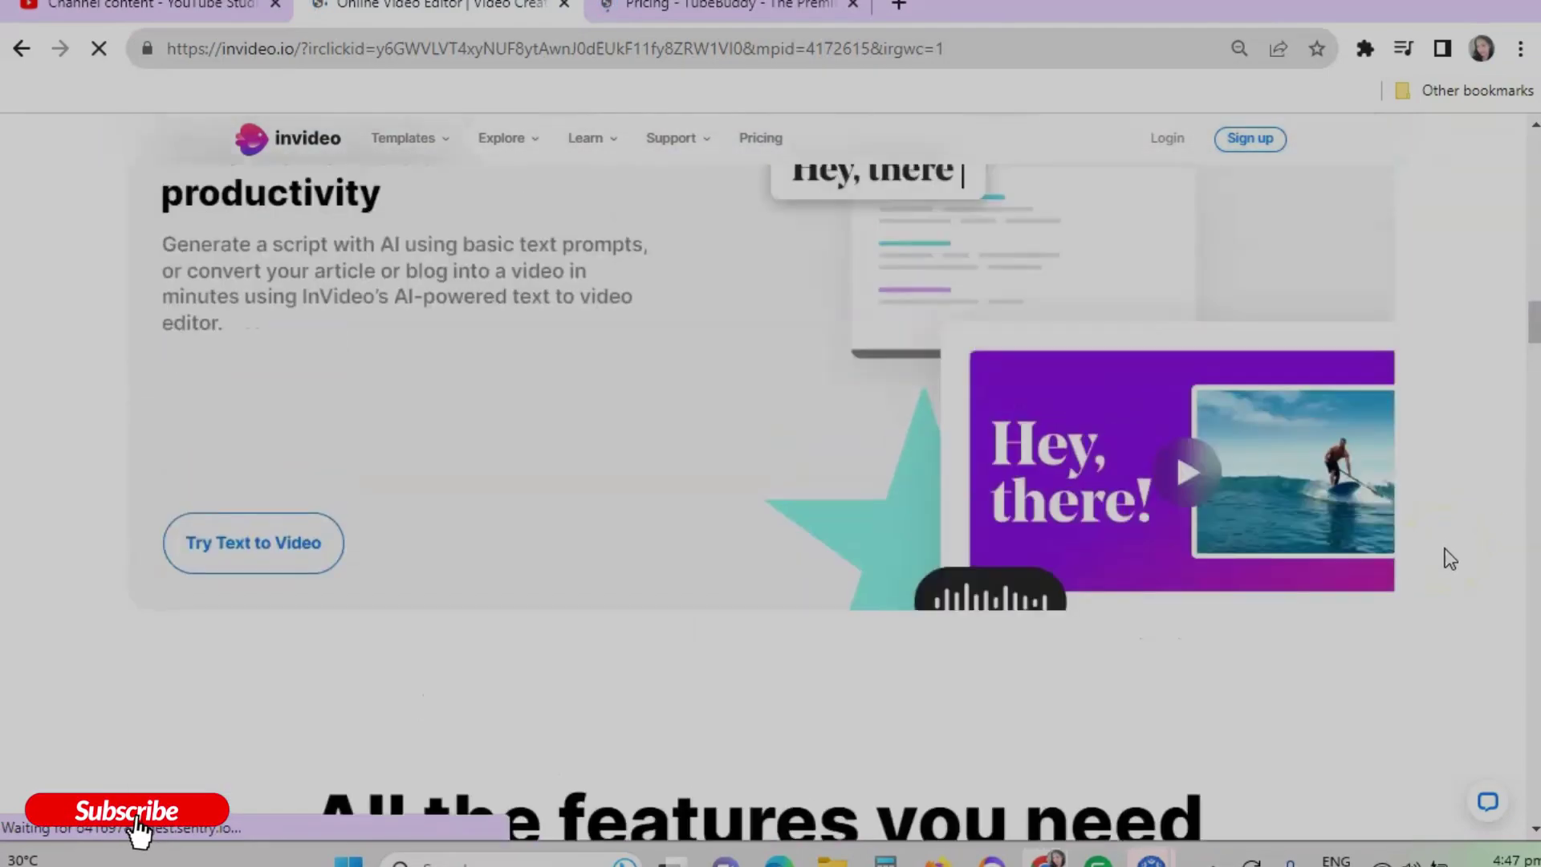
{"action": "scroll", "coordinate": [1449, 559], "scroll_direction": "up", "scroll_amount": 10}
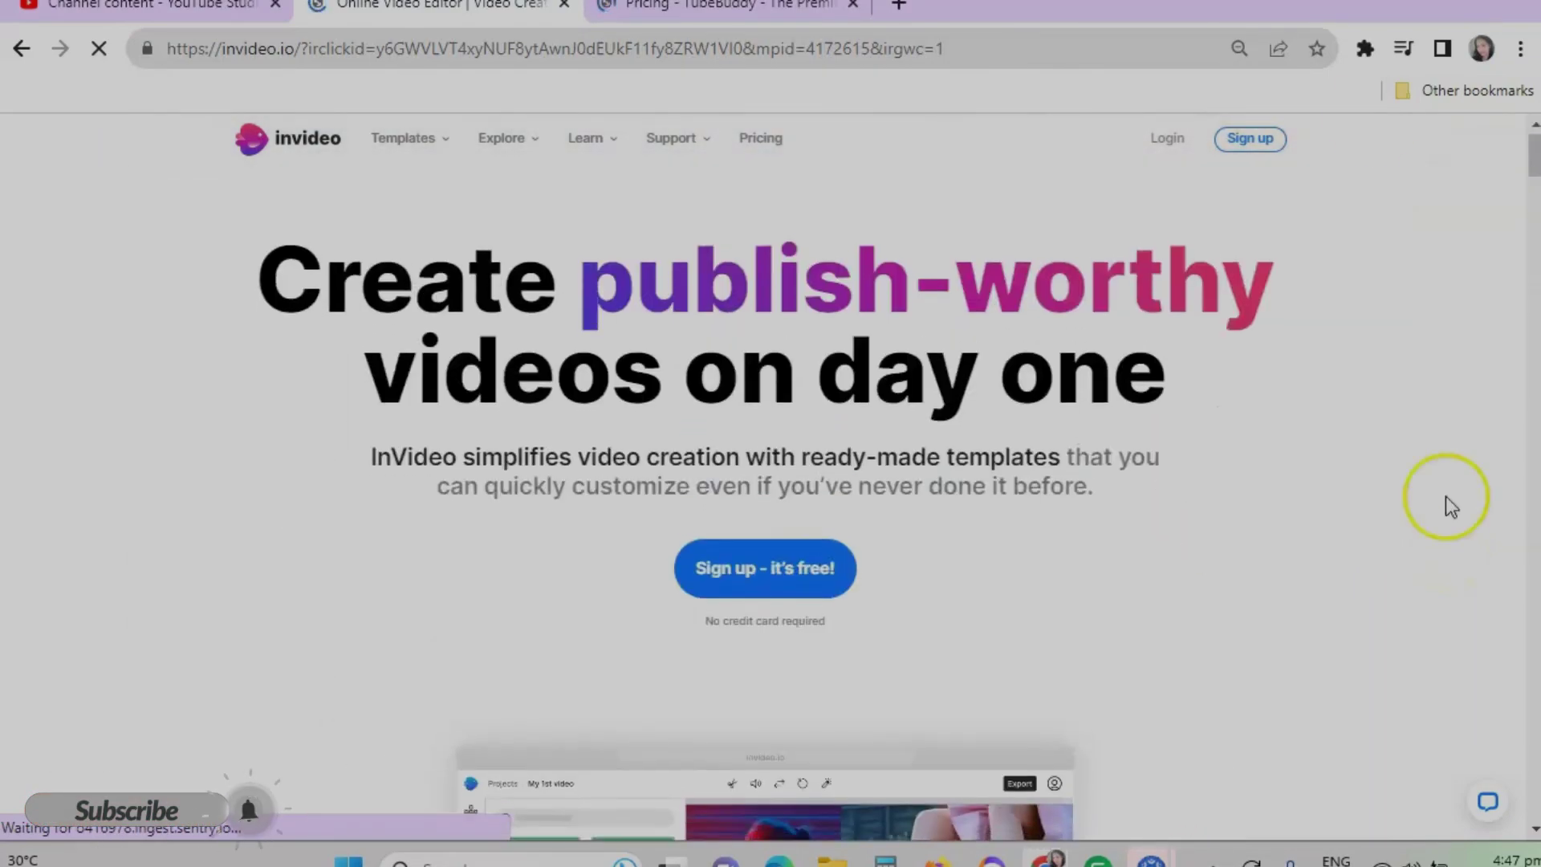
{"action": "left_click", "coordinate": [1329, 614]}
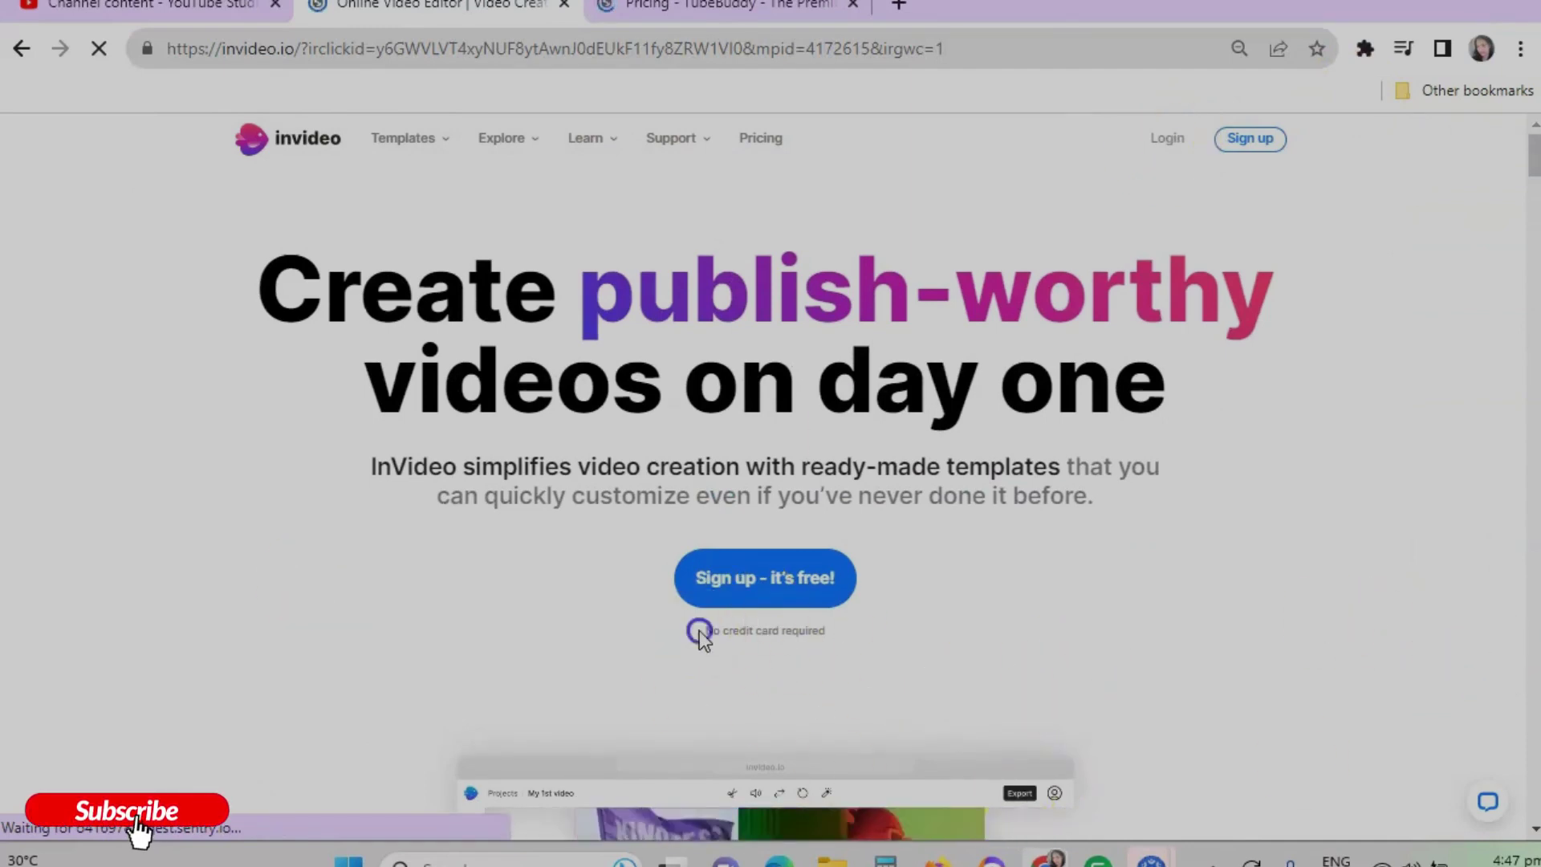
{"action": "left_click_drag", "start_coordinate": [702, 631], "coordinate": [870, 639]}
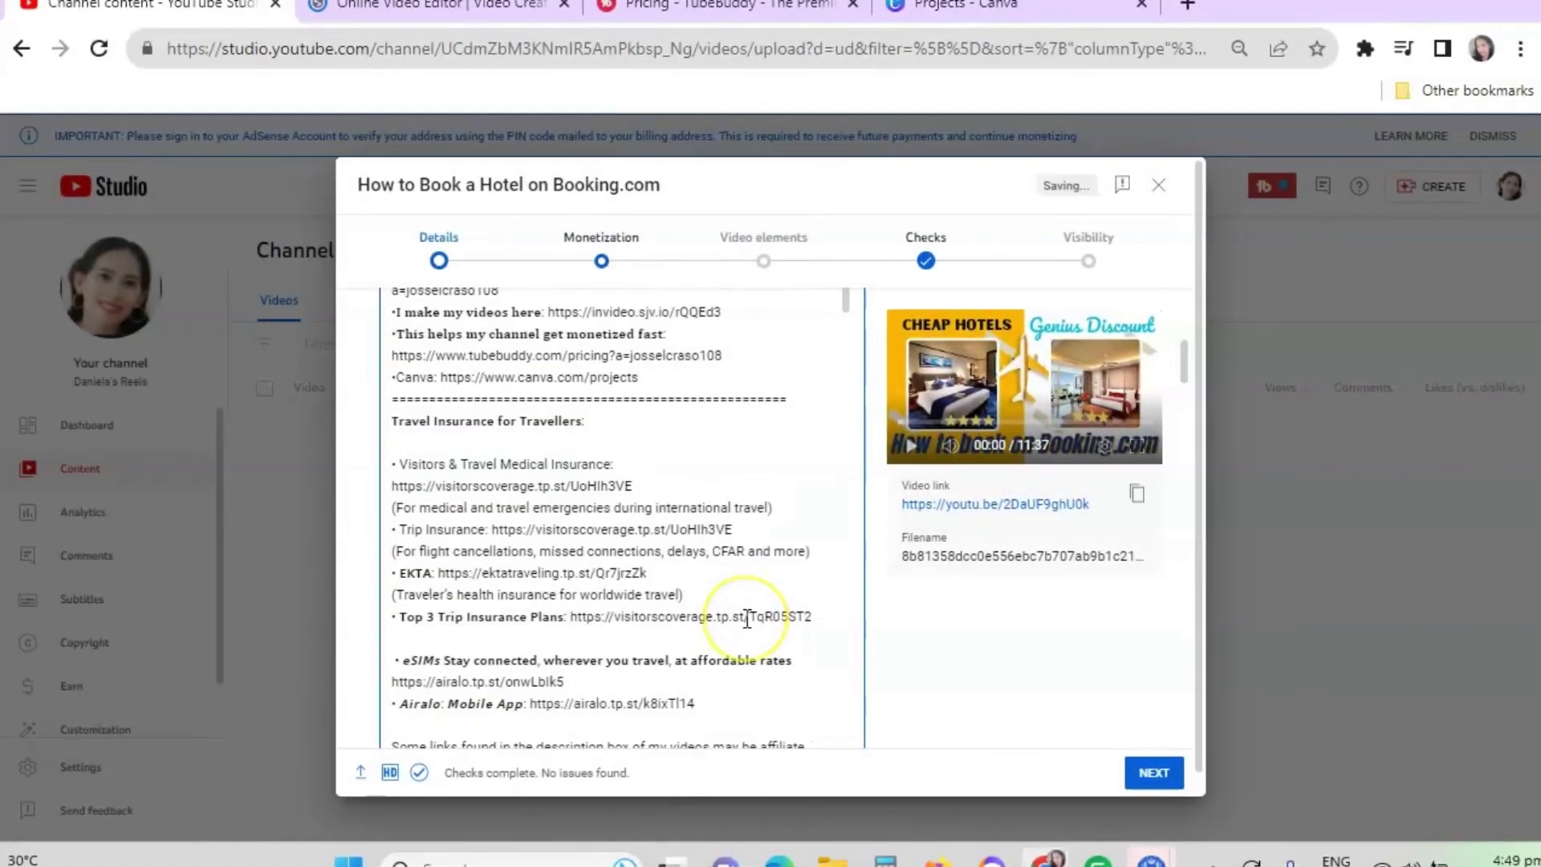
- Read through the rest of the video description in YouTube Studio, down to the playlist and audience settings
{"action": "scroll", "coordinate": [654, 618], "scroll_direction": "down", "scroll_amount": 10}
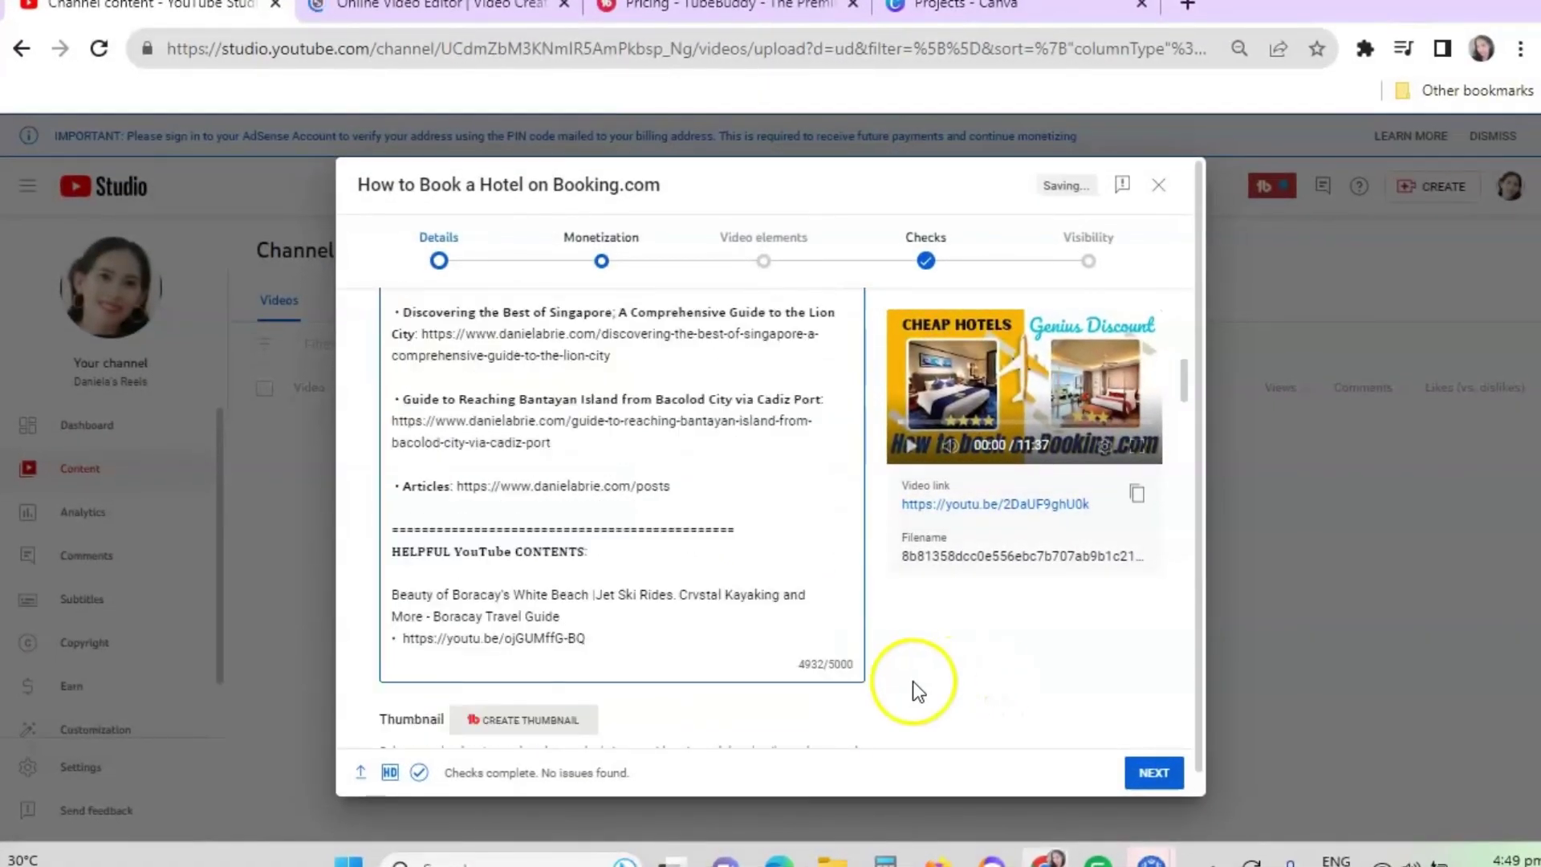
{"action": "scroll", "coordinate": [716, 670], "scroll_direction": "down", "scroll_amount": 6}
{"action": "scroll", "coordinate": [716, 668], "scroll_direction": "up", "scroll_amount": 2}
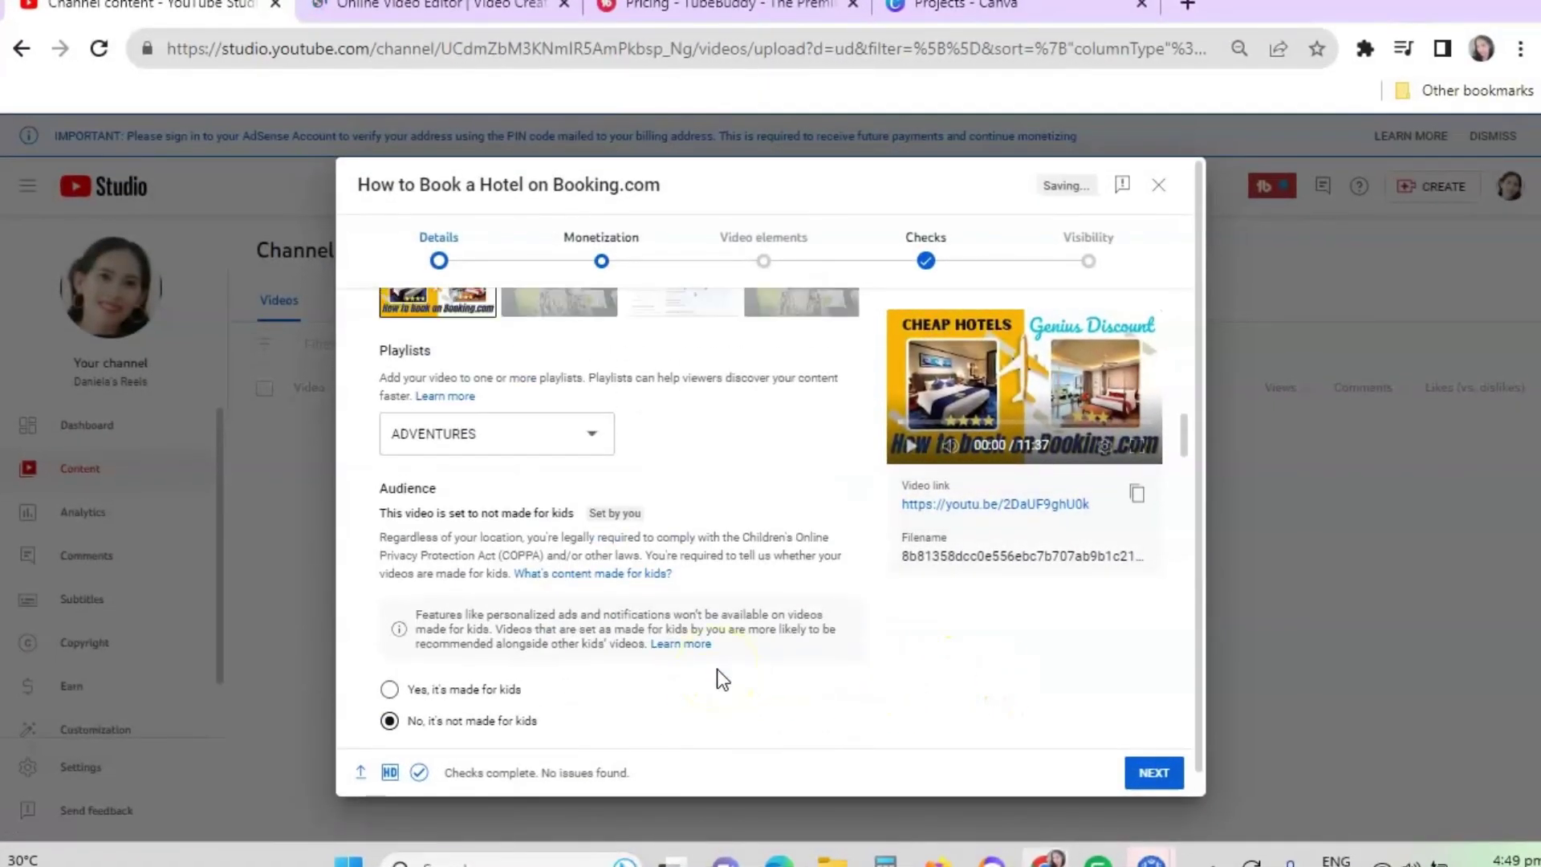
- Switch to the Canva projects page and browse the recent designs and thumbnails
{"action": "left_click", "coordinate": [943, 9]}
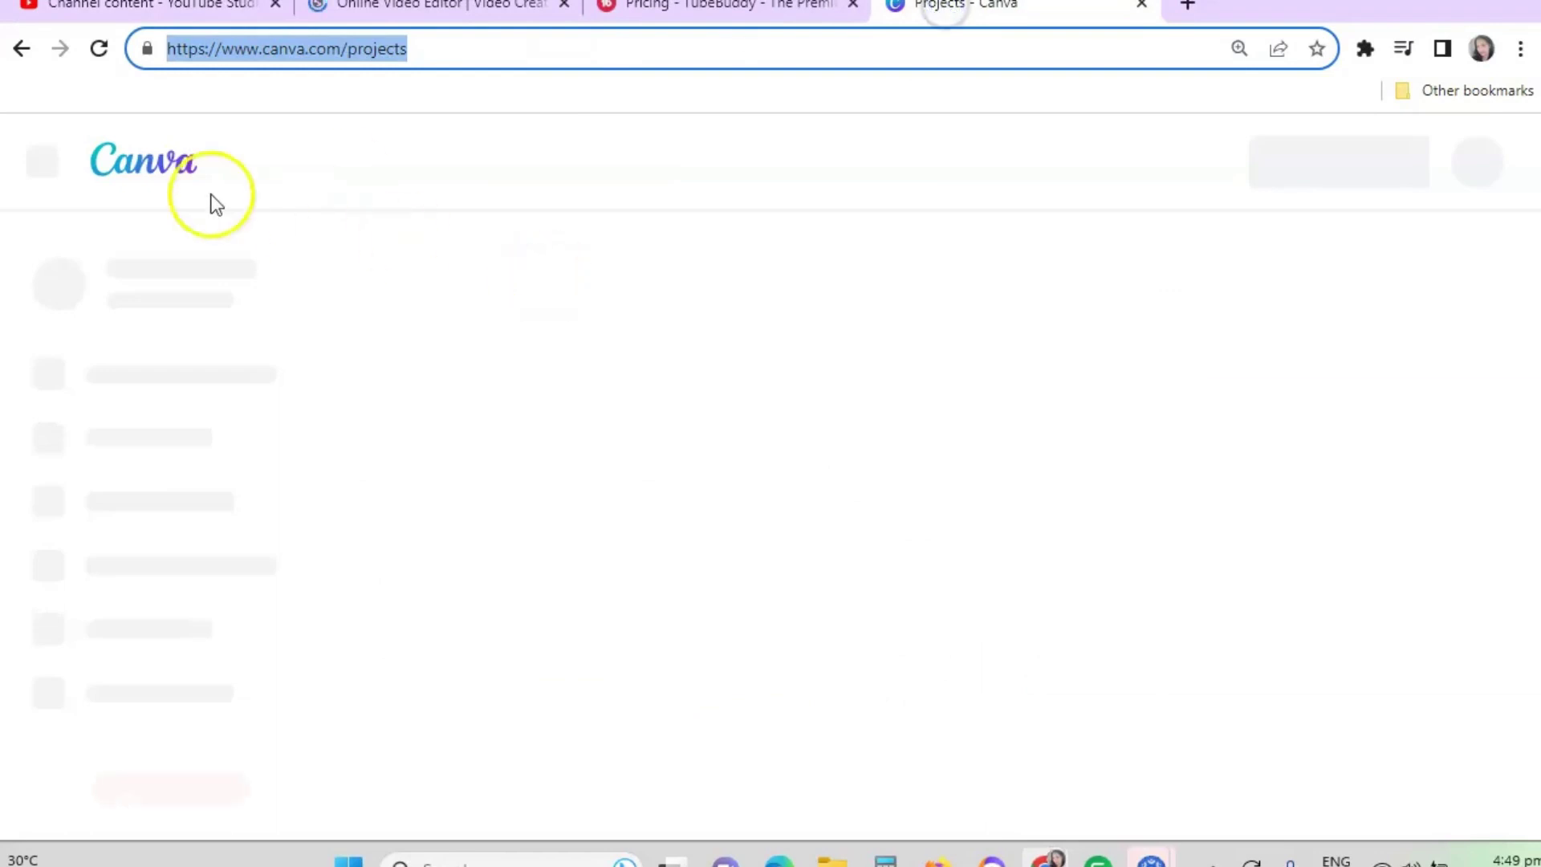
{"action": "scroll", "coordinate": [701, 551], "scroll_direction": "down", "scroll_amount": 10}
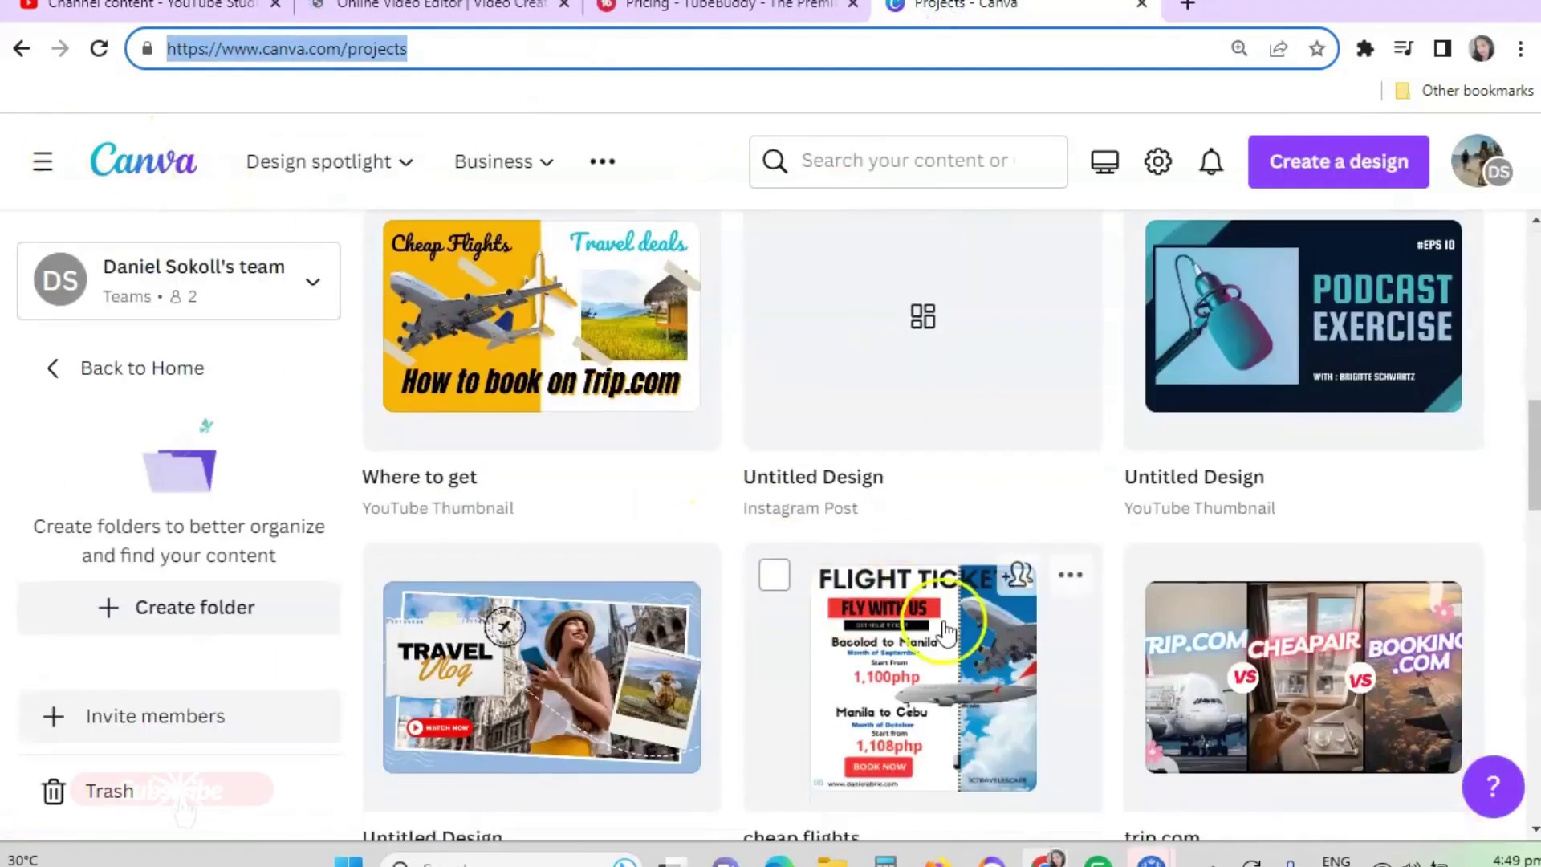
{"action": "scroll", "coordinate": [1183, 626], "scroll_direction": "down", "scroll_amount": 4}
{"action": "scroll", "coordinate": [1183, 630], "scroll_direction": "up", "scroll_amount": 10}
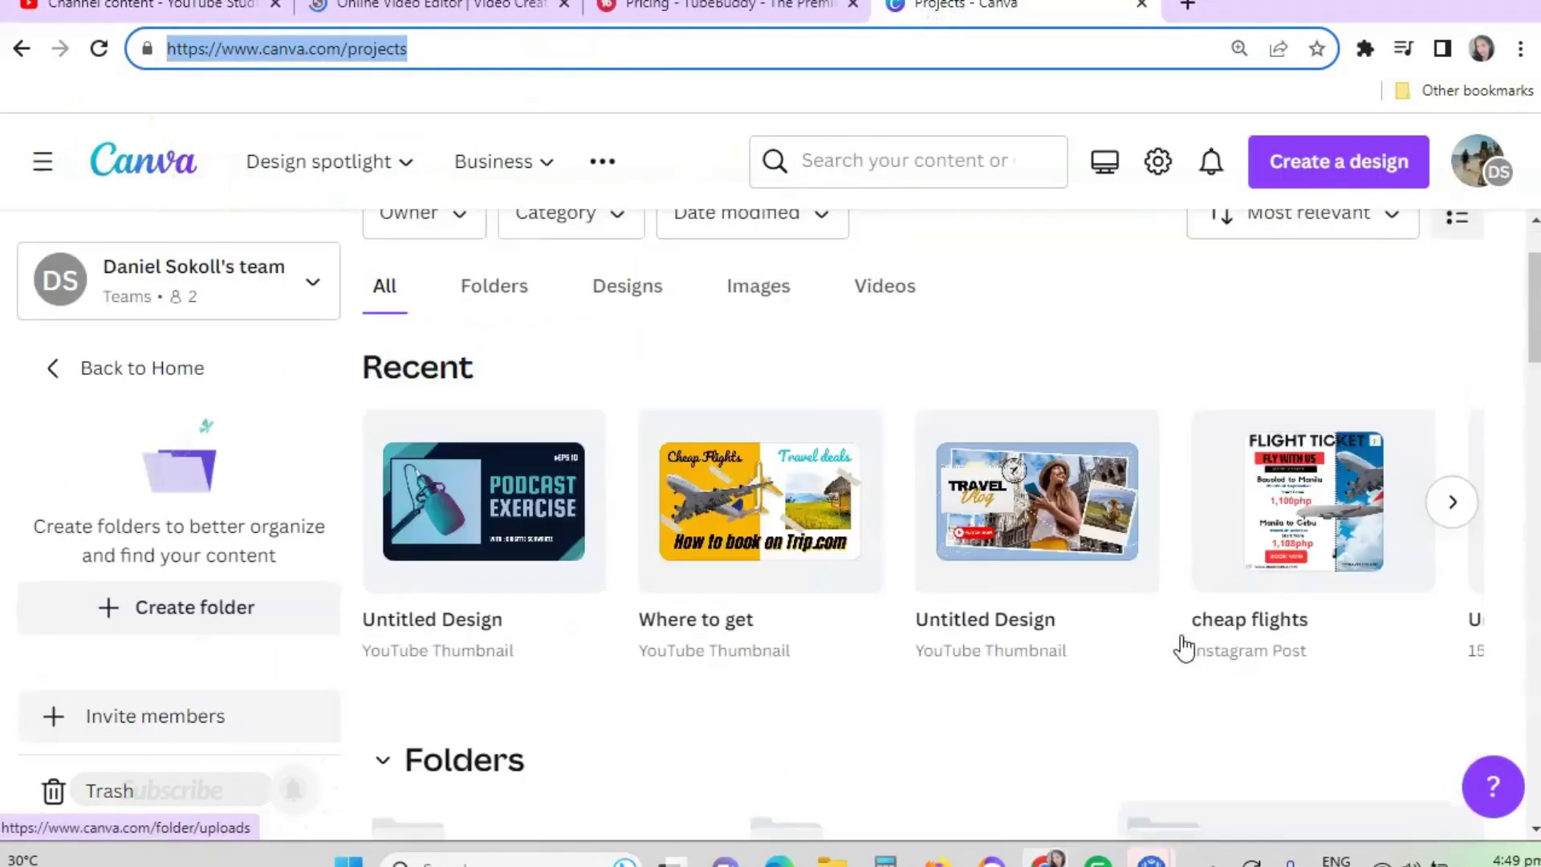
{"action": "scroll", "coordinate": [1185, 647], "scroll_direction": "up", "scroll_amount": 2}
- Return to YouTube Studio and check the video's playlist choices, keeping ADVENTURES selected
{"action": "left_click", "coordinate": [134, 18]}
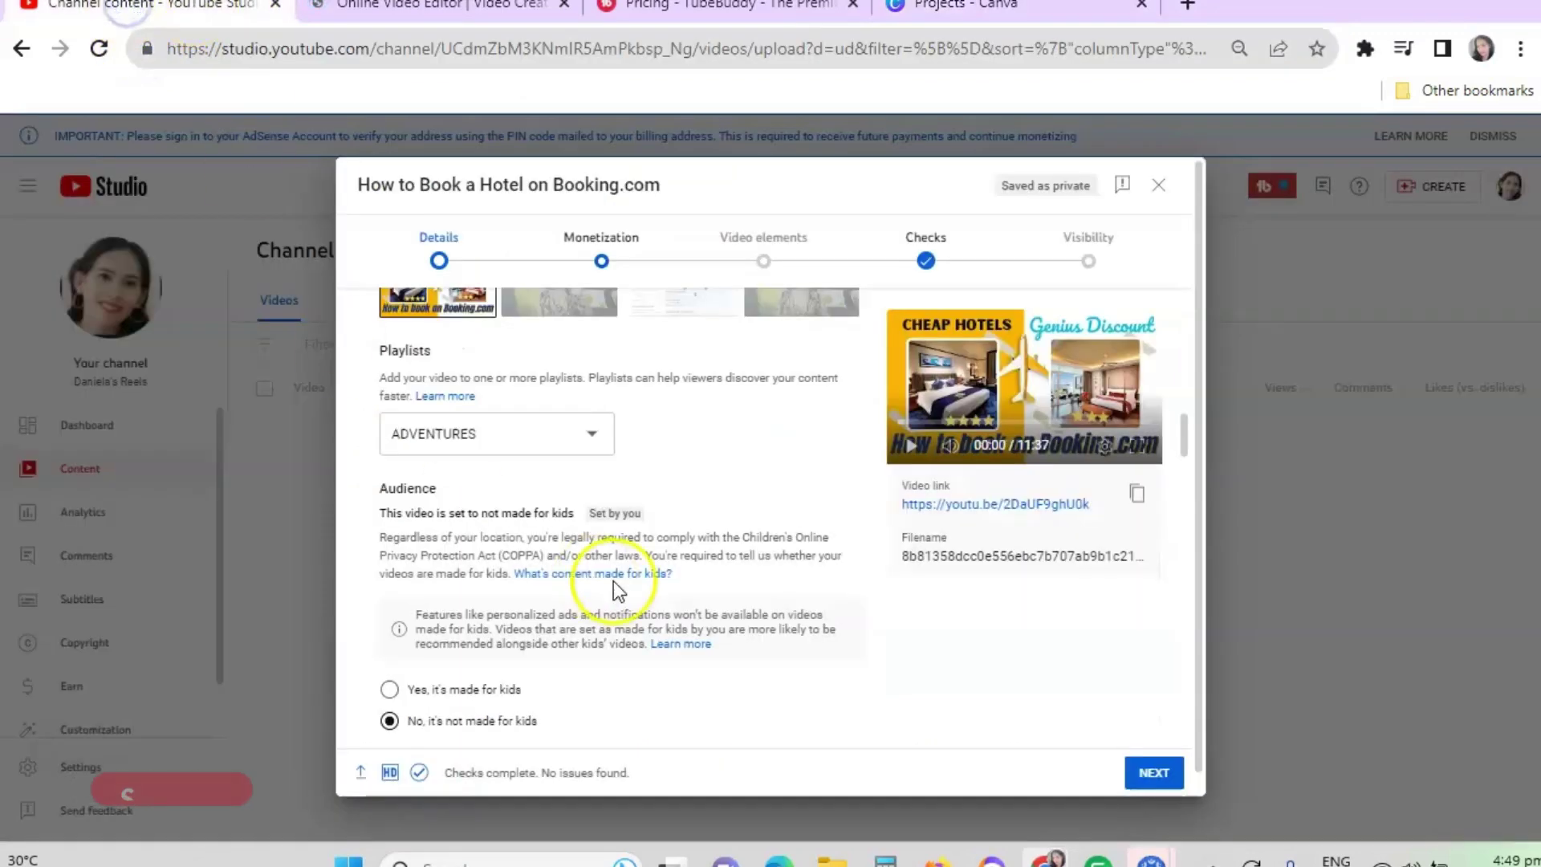
{"action": "left_click", "coordinate": [515, 440]}
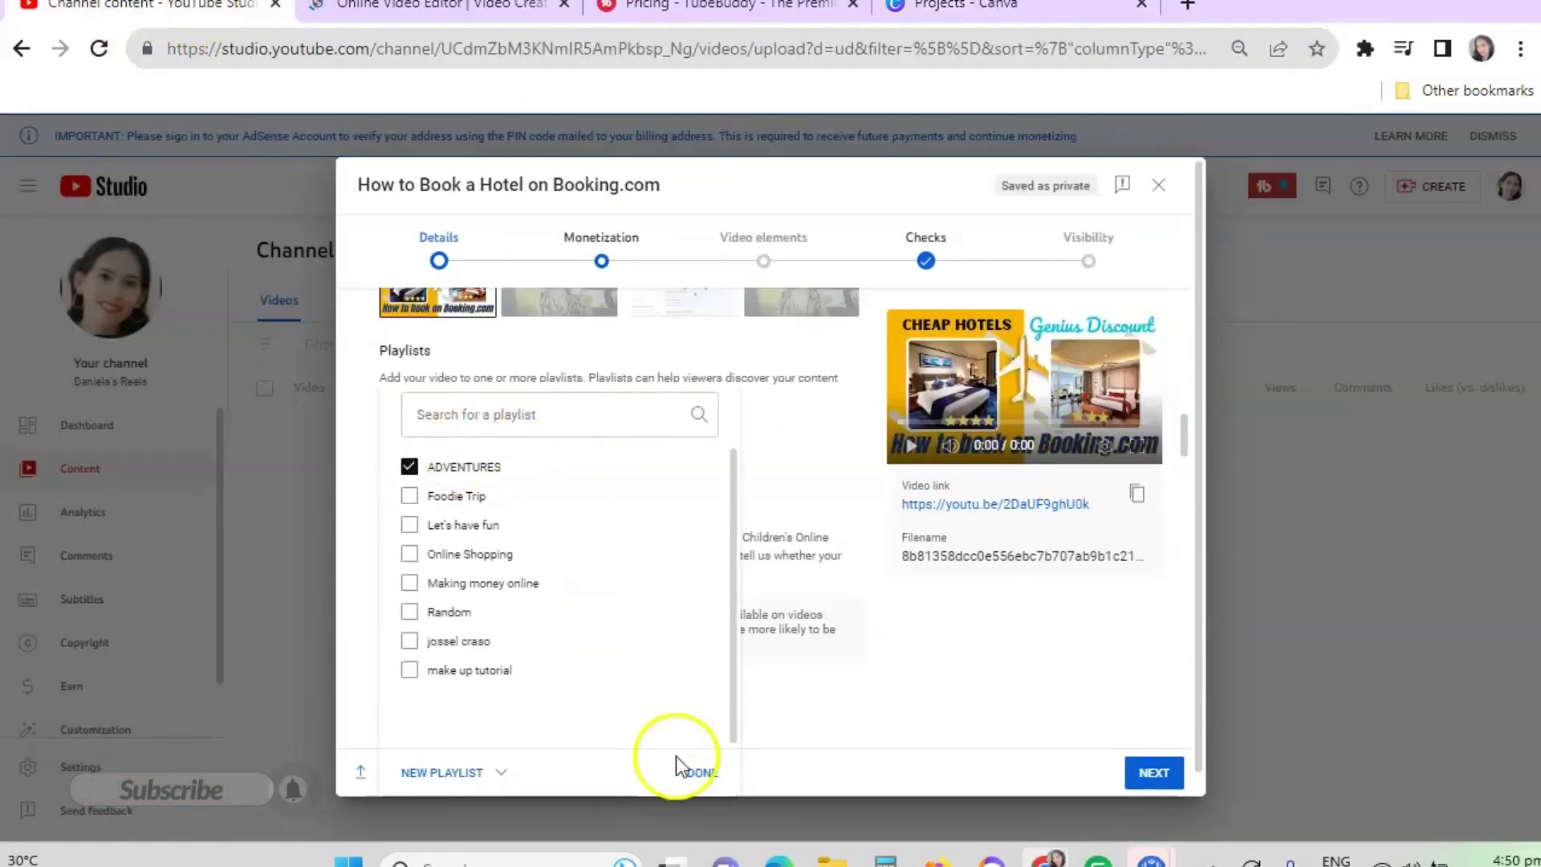
{"action": "left_click", "coordinate": [703, 772]}
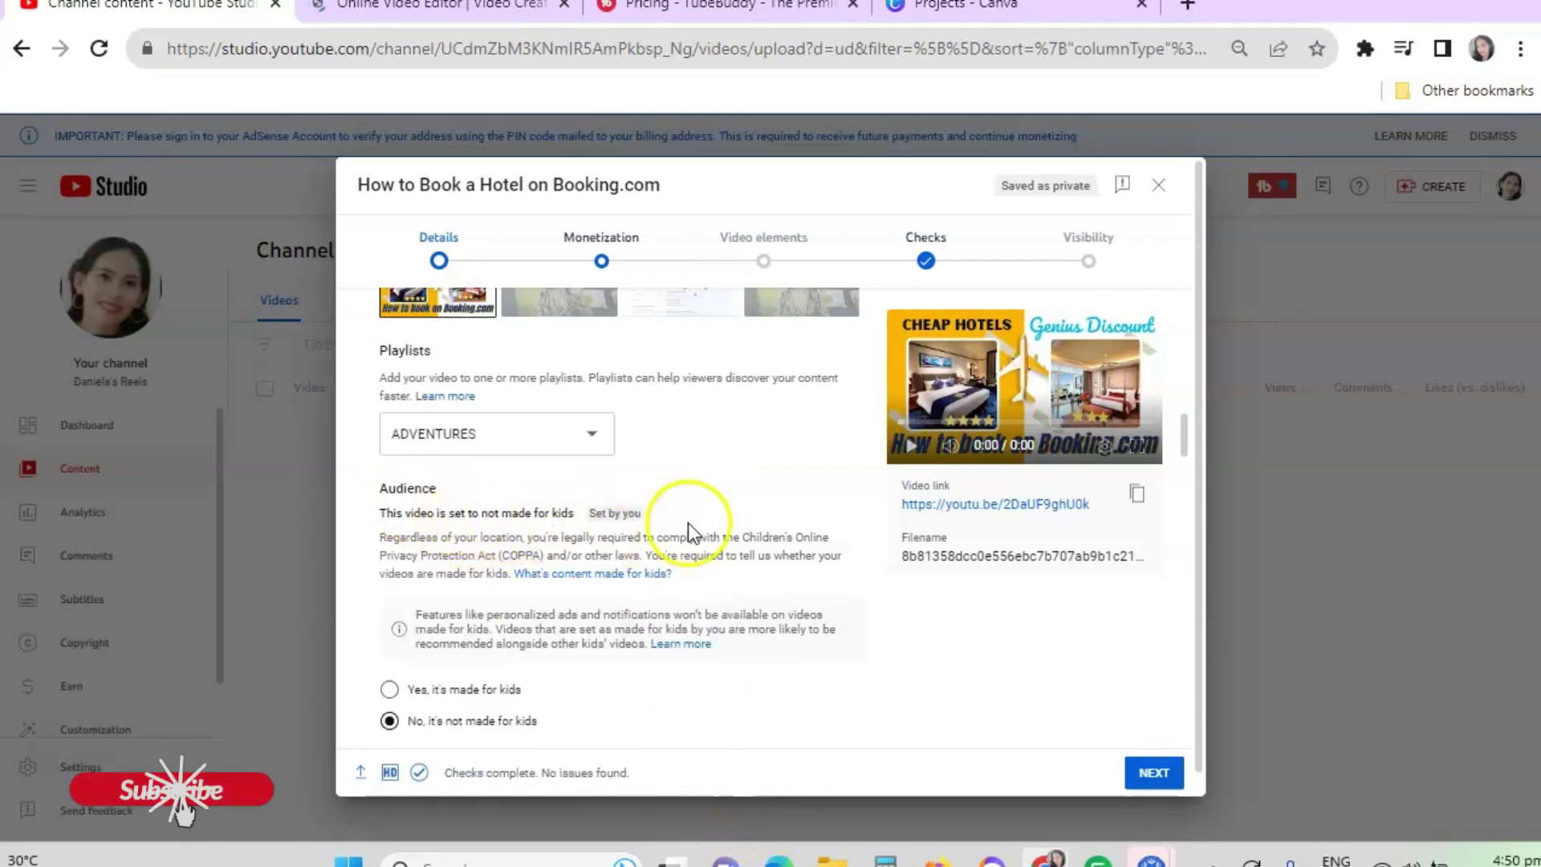
- Declare that the video contains paid promotion like a product placement, sponsorship, or endorsement
{"action": "scroll", "coordinate": [685, 589], "scroll_direction": "down", "scroll_amount": 2}
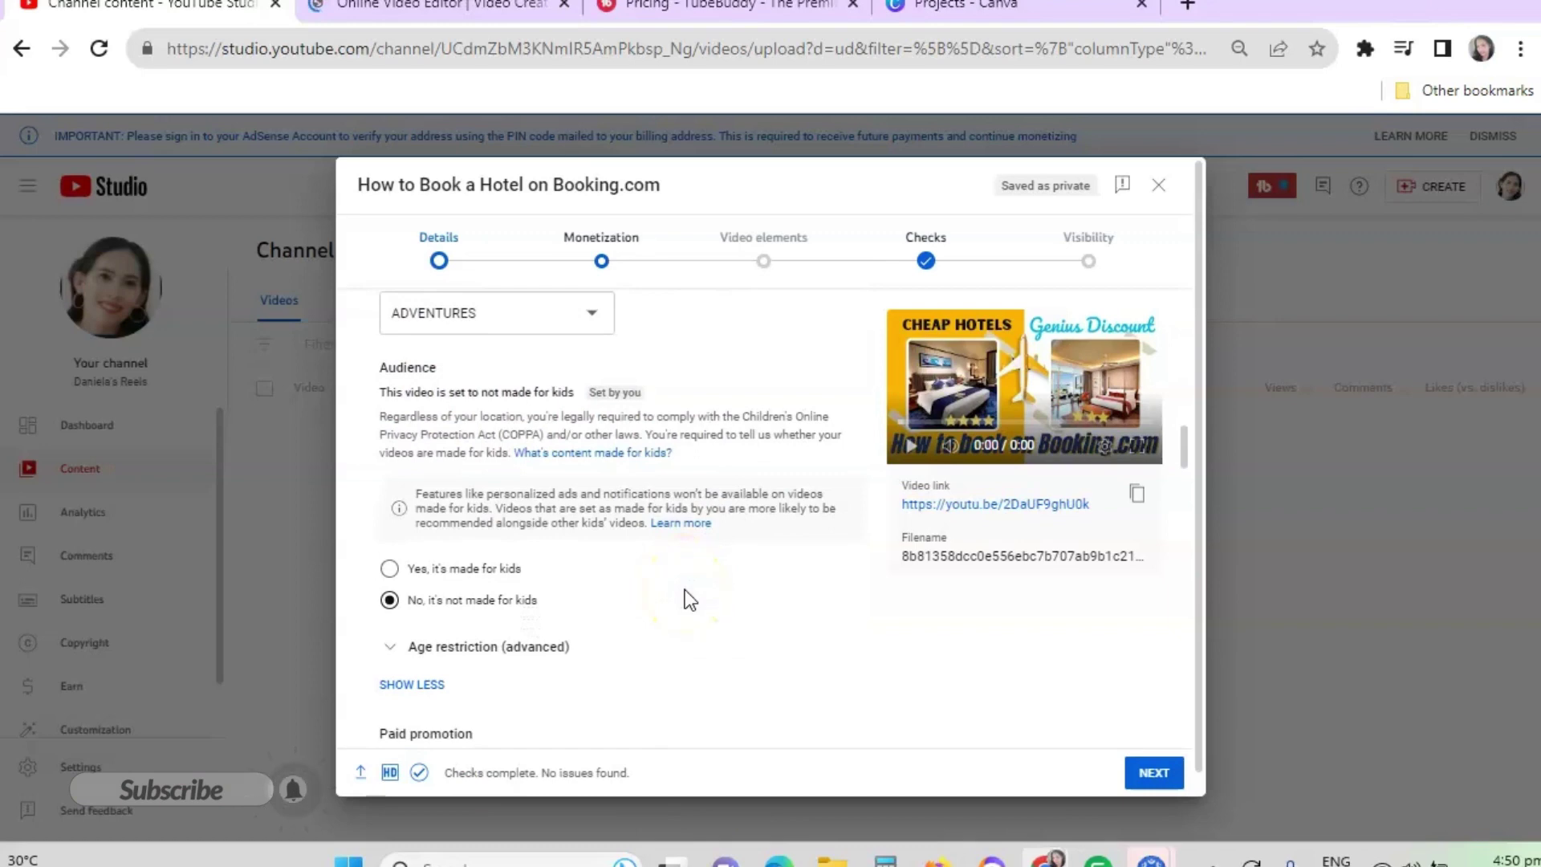
{"action": "scroll", "coordinate": [505, 689], "scroll_direction": "down", "scroll_amount": 2}
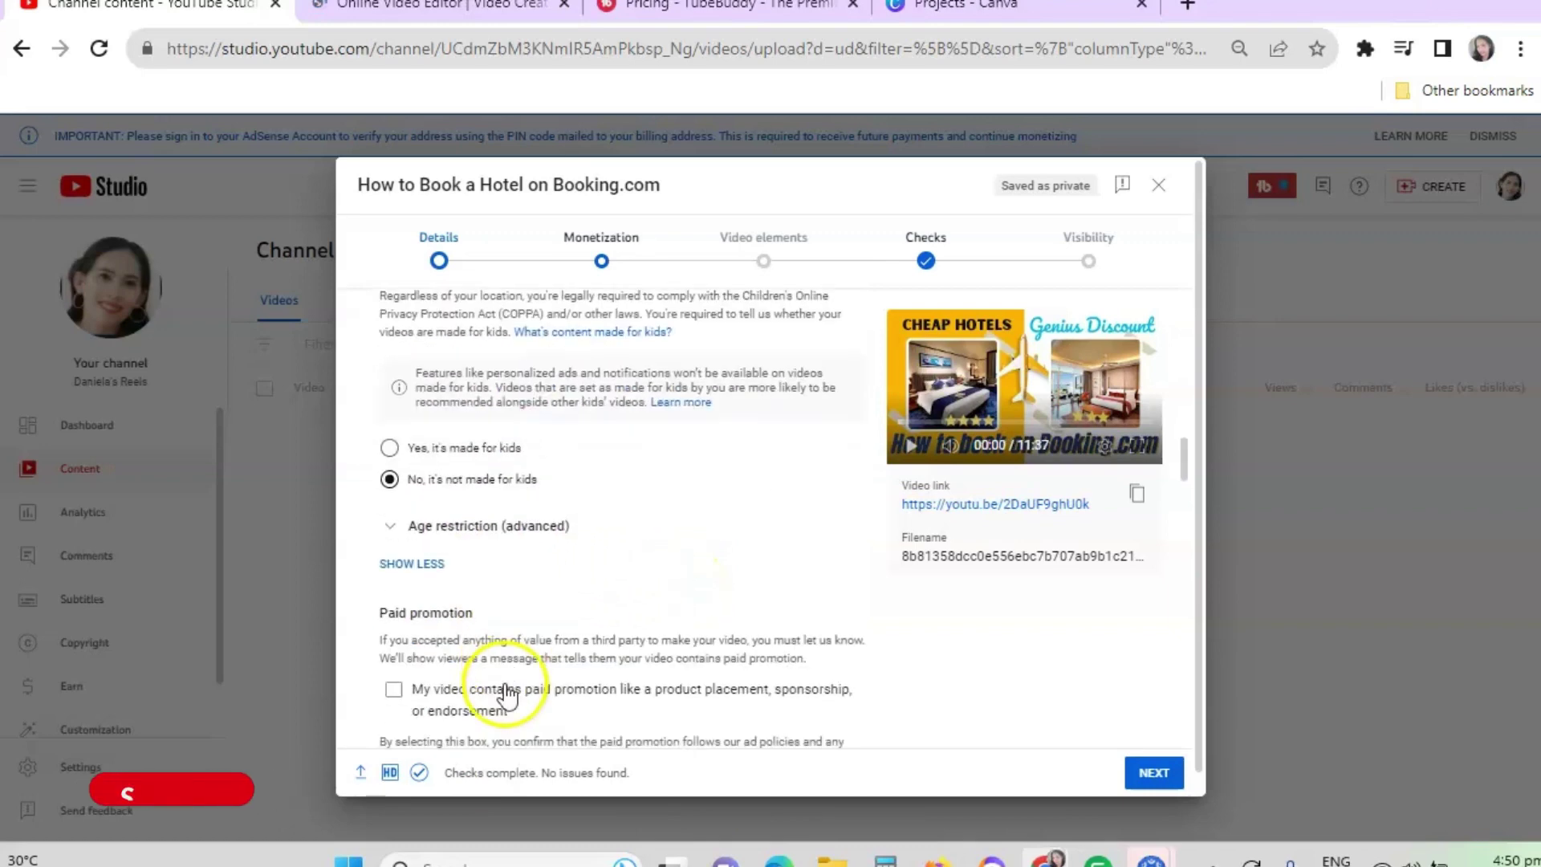
{"action": "scroll", "coordinate": [506, 689], "scroll_direction": "down", "scroll_amount": 2}
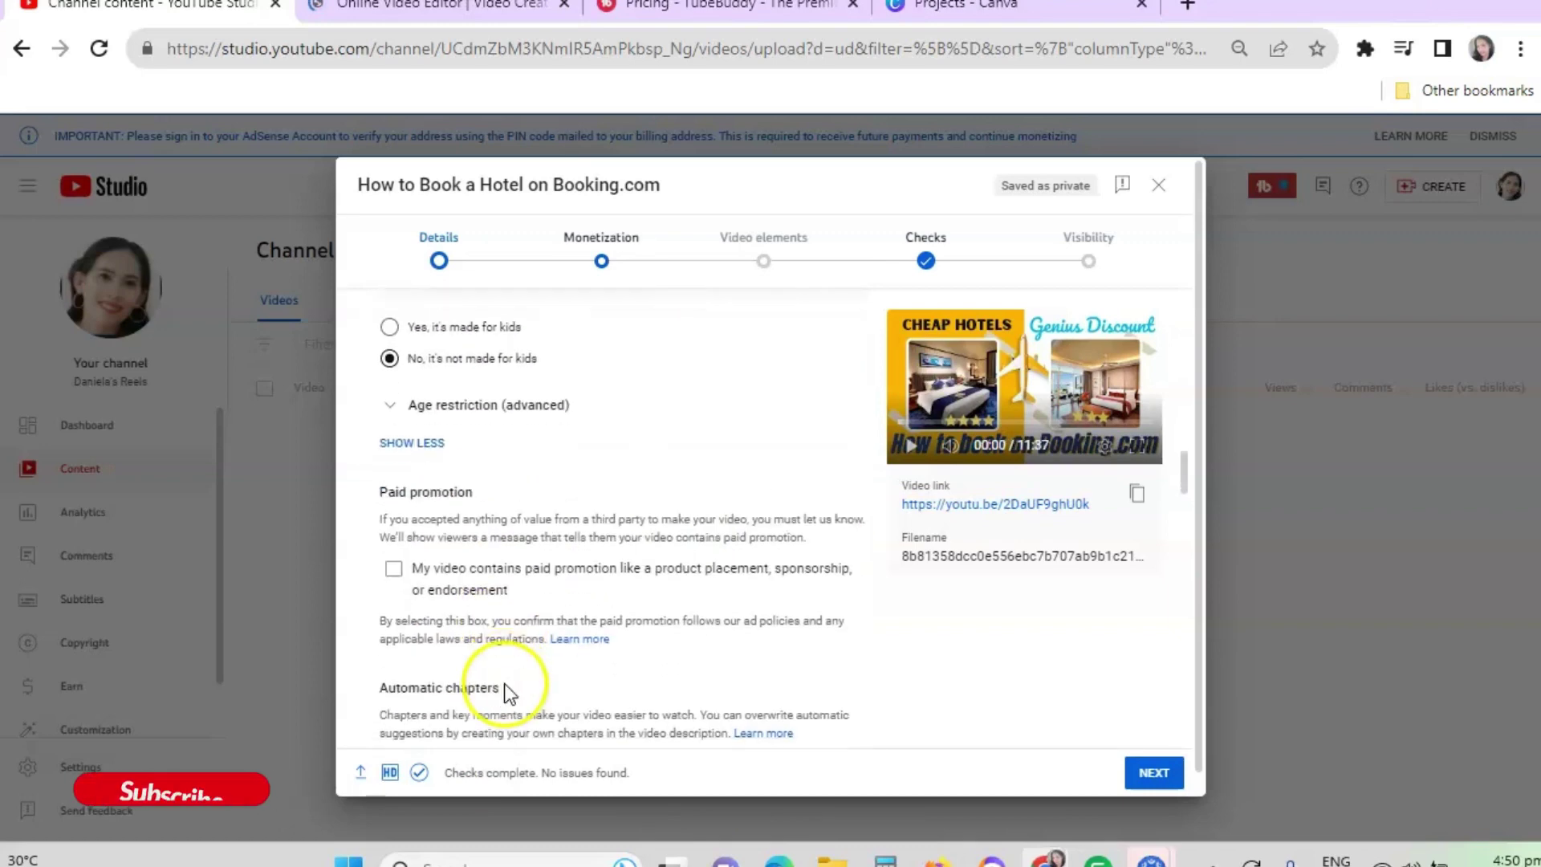
{"action": "left_click", "coordinate": [395, 570]}
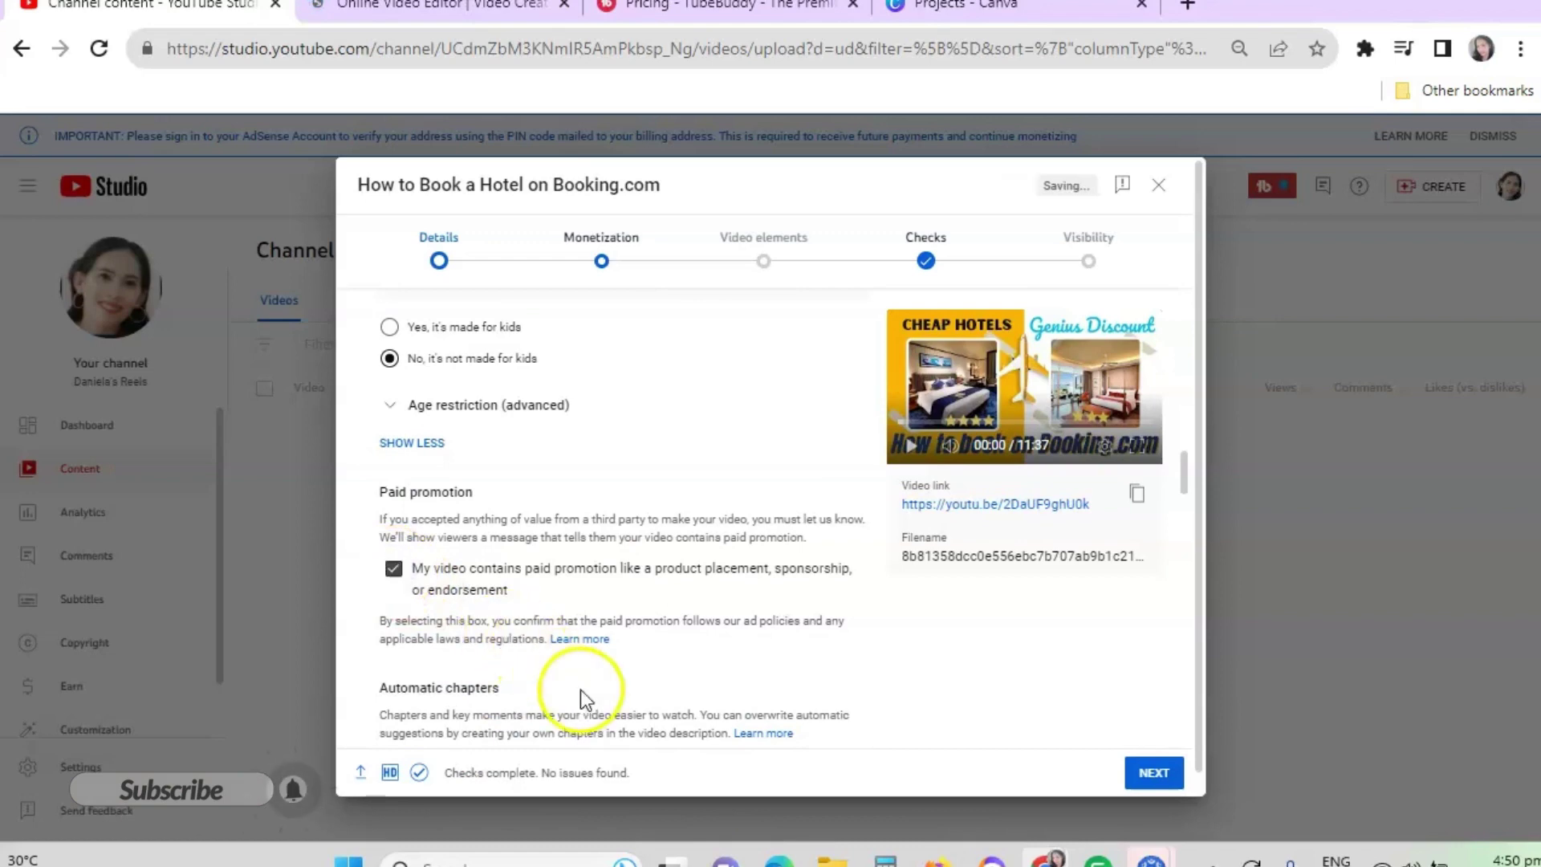
{"action": "left_click", "coordinate": [394, 570]}
{"action": "scroll", "coordinate": [695, 647], "scroll_direction": "down", "scroll_amount": 3}
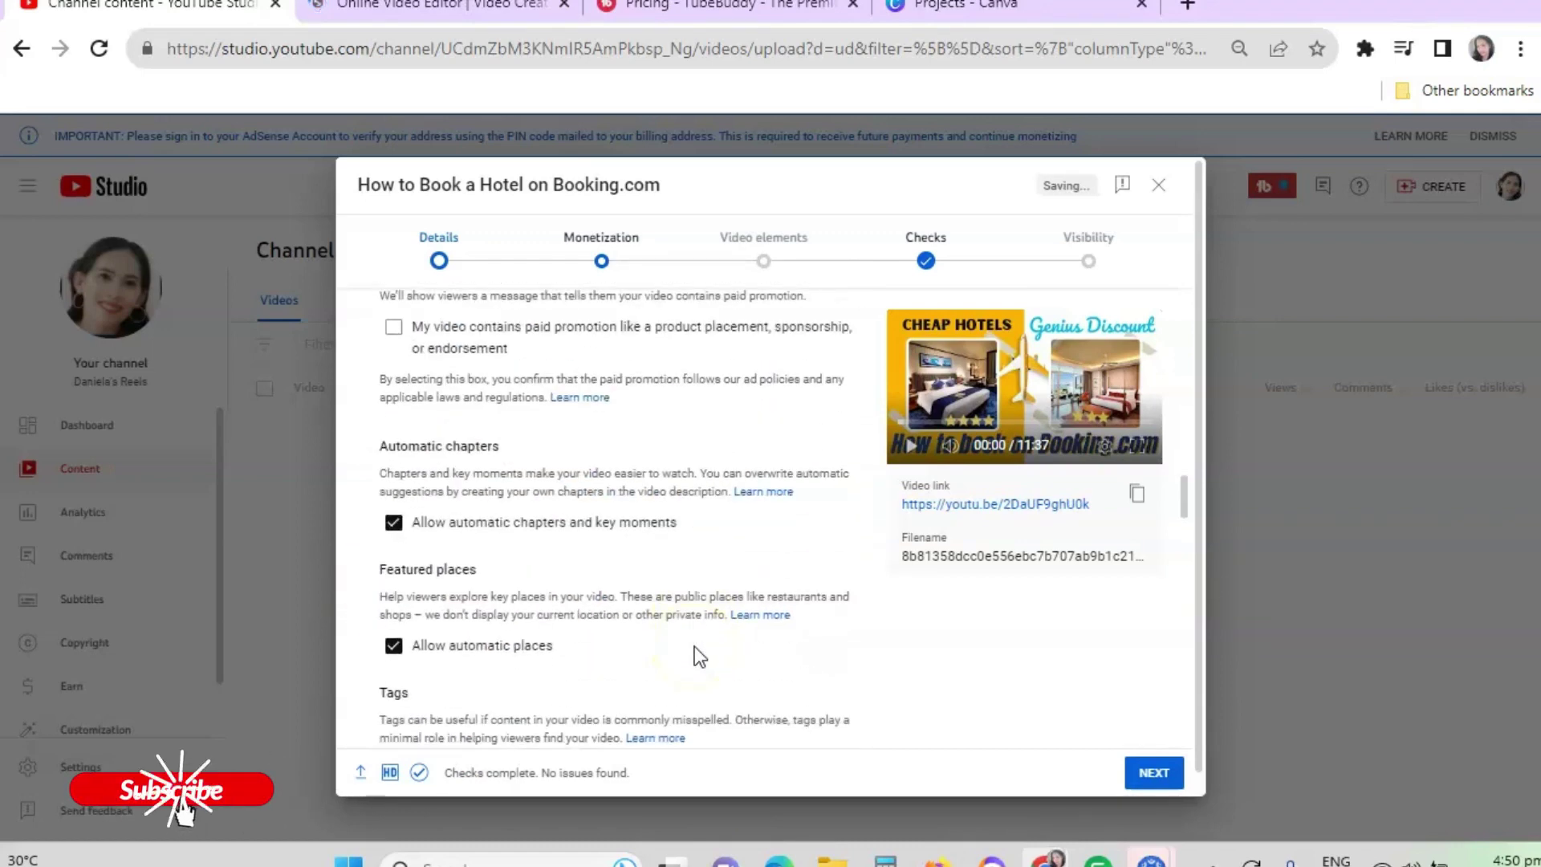
{"action": "left_click", "coordinate": [394, 326]}
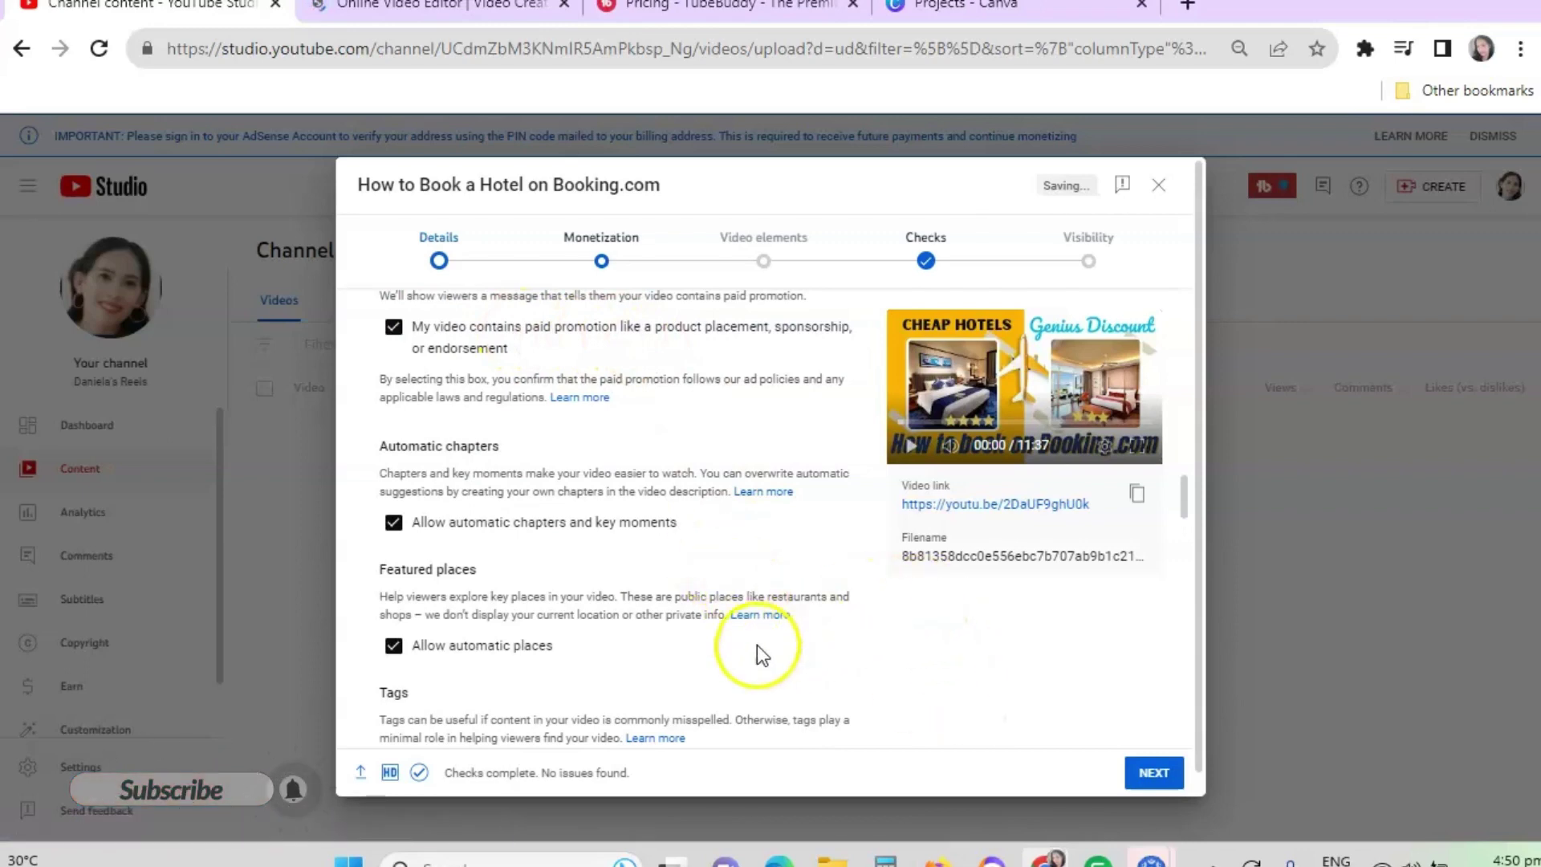
- Review the automatic chapters and featured places settings, and read the explanation of tags and the tags entered for the video
{"action": "scroll", "coordinate": [761, 656], "scroll_direction": "down", "scroll_amount": 3}
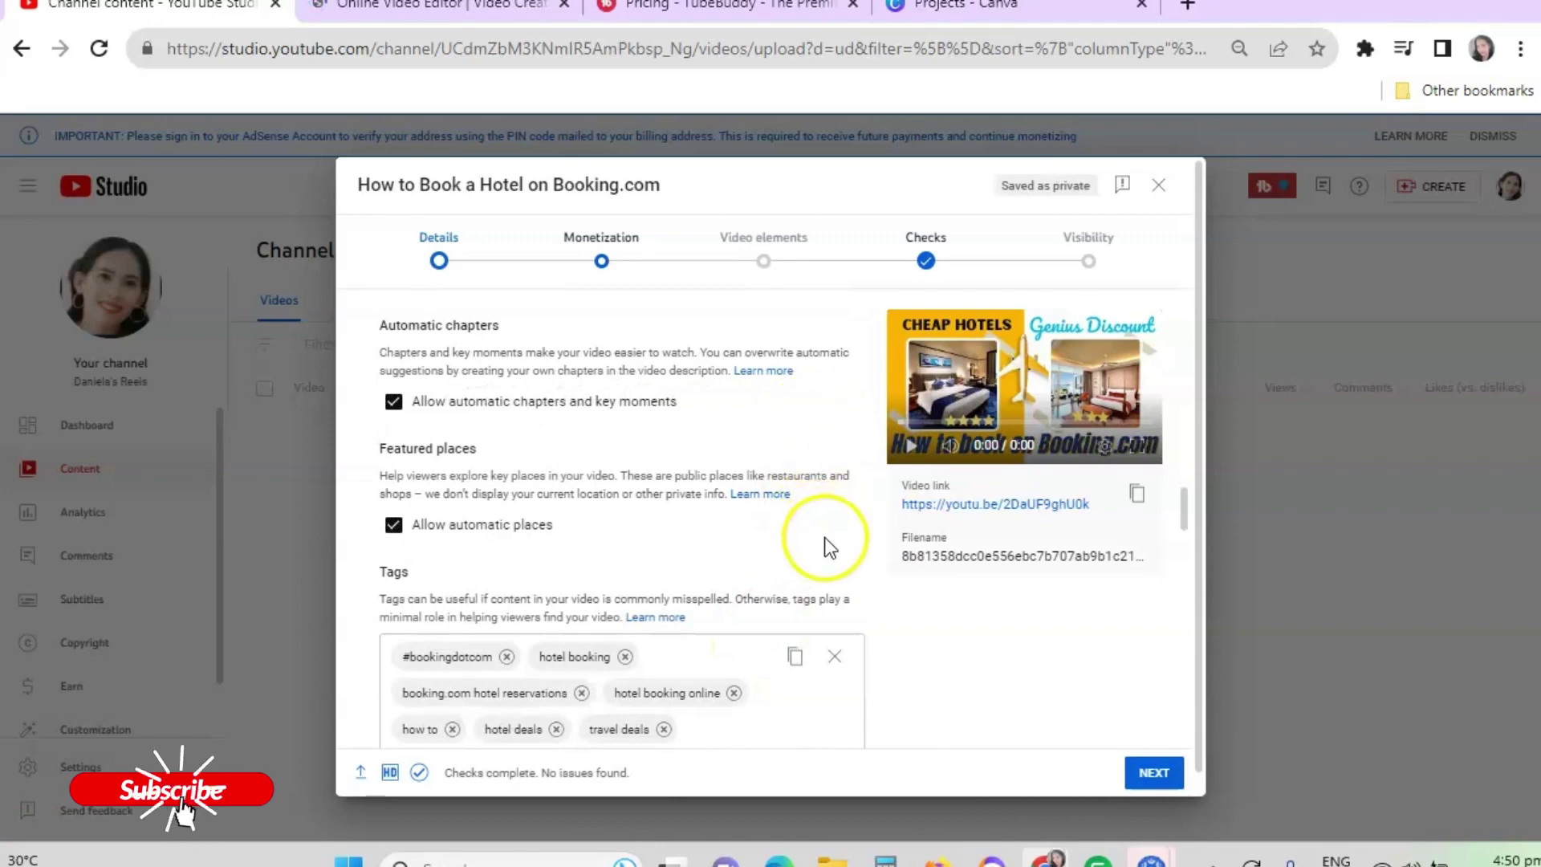
{"action": "scroll", "coordinate": [825, 554], "scroll_direction": "down", "scroll_amount": 3}
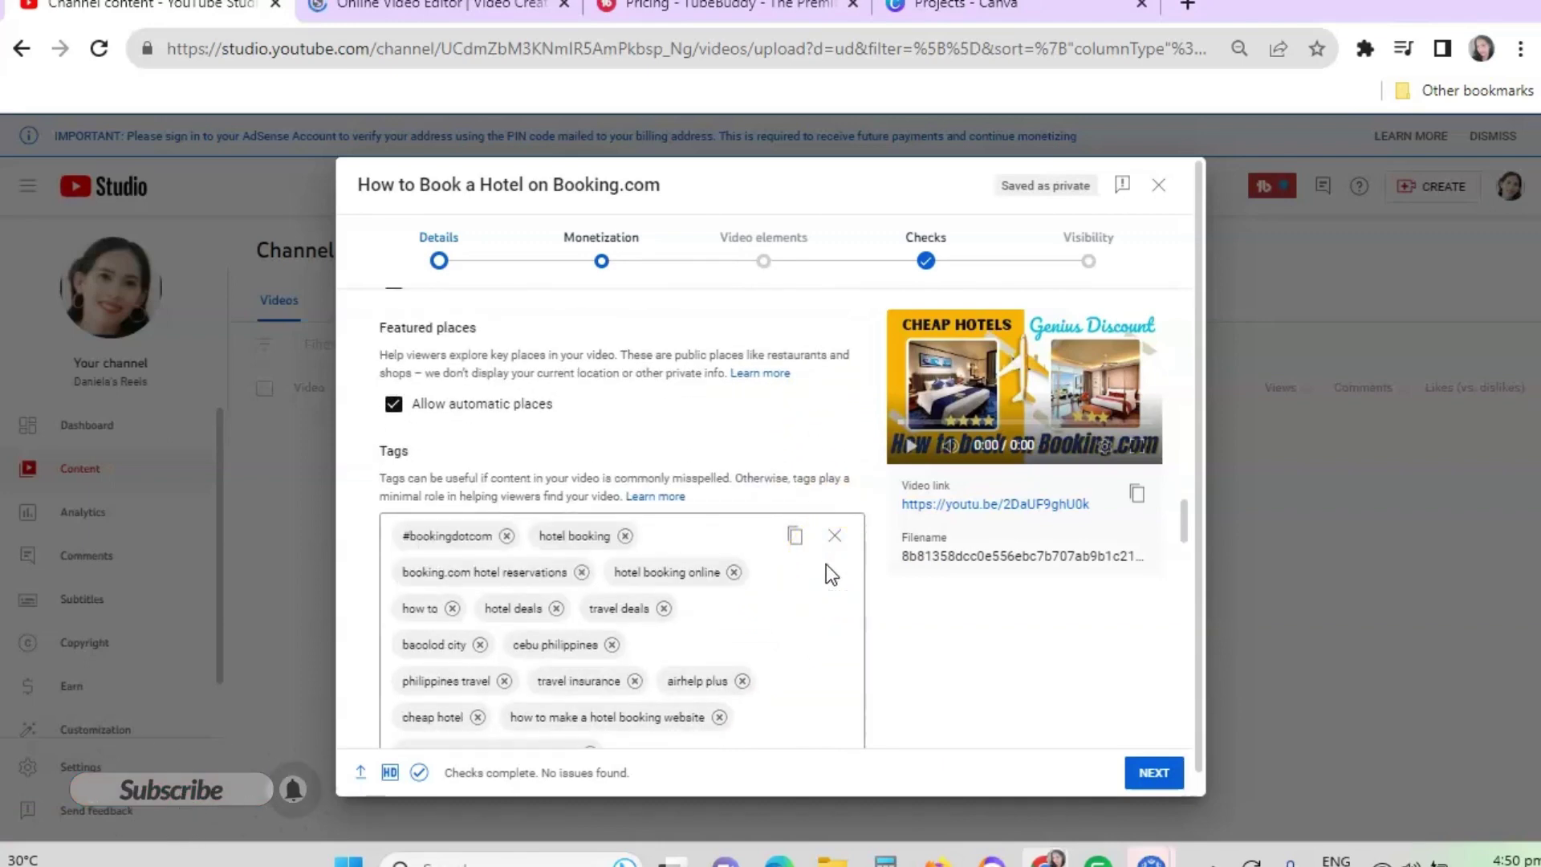
{"action": "scroll", "coordinate": [826, 563], "scroll_direction": "down", "scroll_amount": 6}
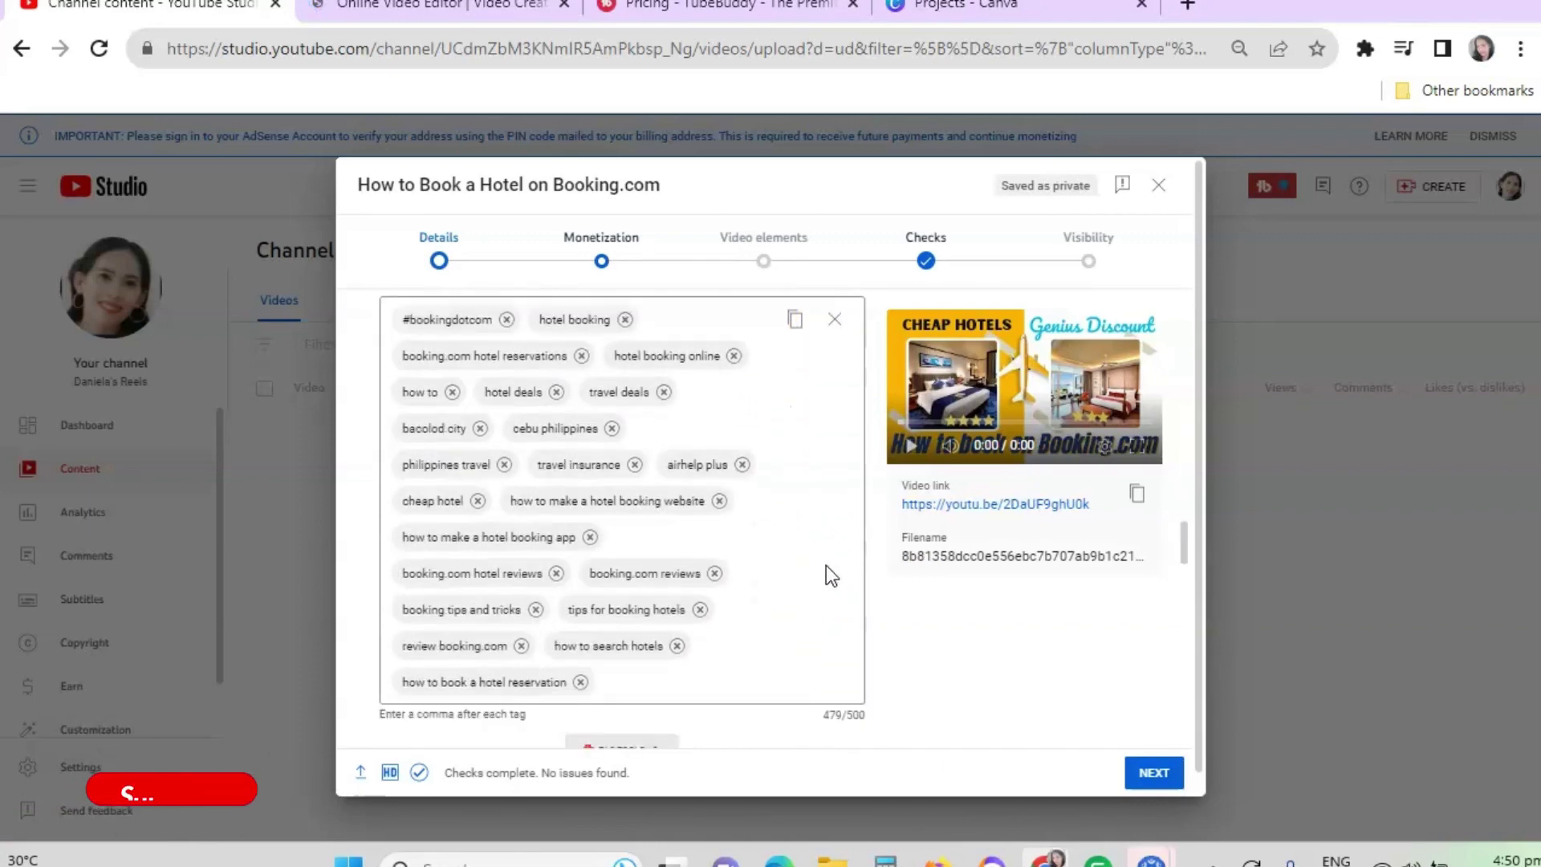
{"action": "scroll", "coordinate": [803, 553], "scroll_direction": "up", "scroll_amount": 3}
{"action": "double_click", "coordinate": [393, 330]}
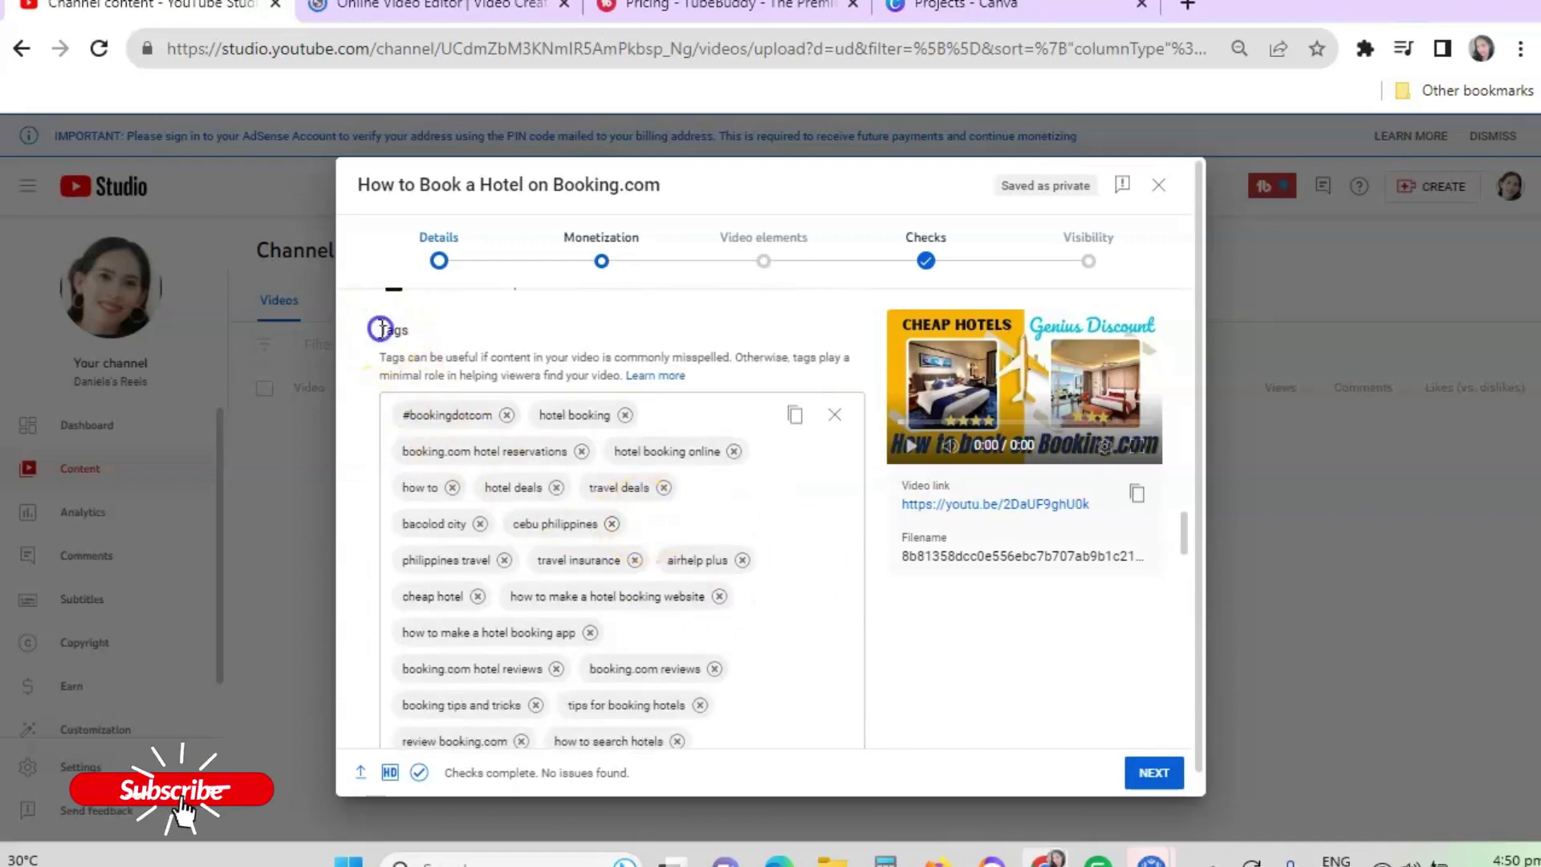
{"action": "left_click_drag", "start_coordinate": [478, 346], "coordinate": [724, 374]}
{"action": "left_click", "coordinate": [849, 653]}
{"action": "scroll", "coordinate": [847, 653], "scroll_direction": "down", "scroll_amount": 6}
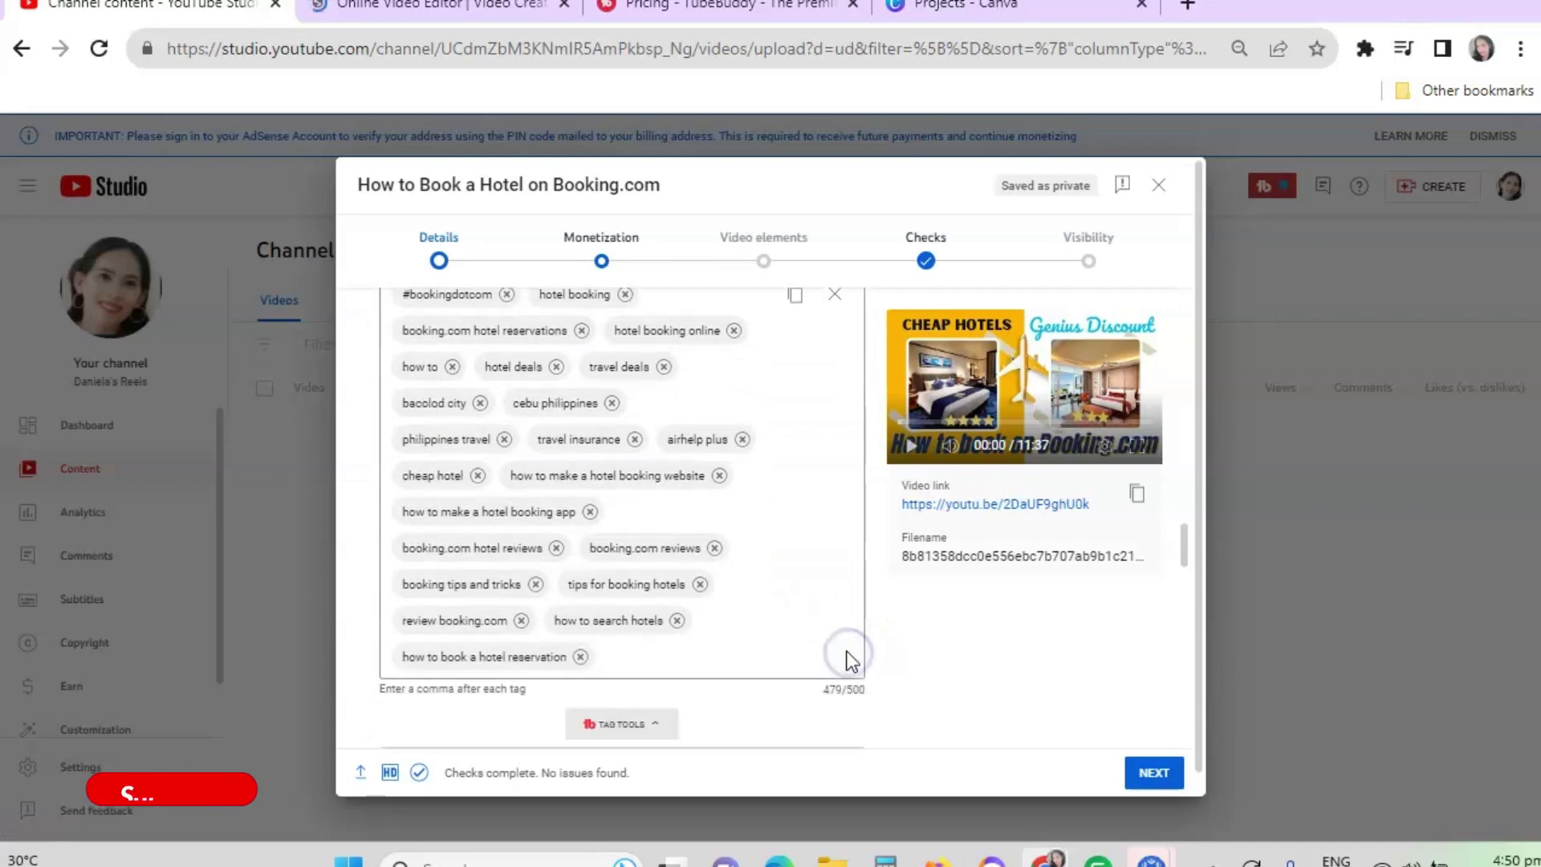
- Examine TubeBuddy's tag tools below the tags, and switch to the TubeBuddy pricing page to view its plans
{"action": "scroll", "coordinate": [851, 661], "scroll_direction": "down", "scroll_amount": 3}
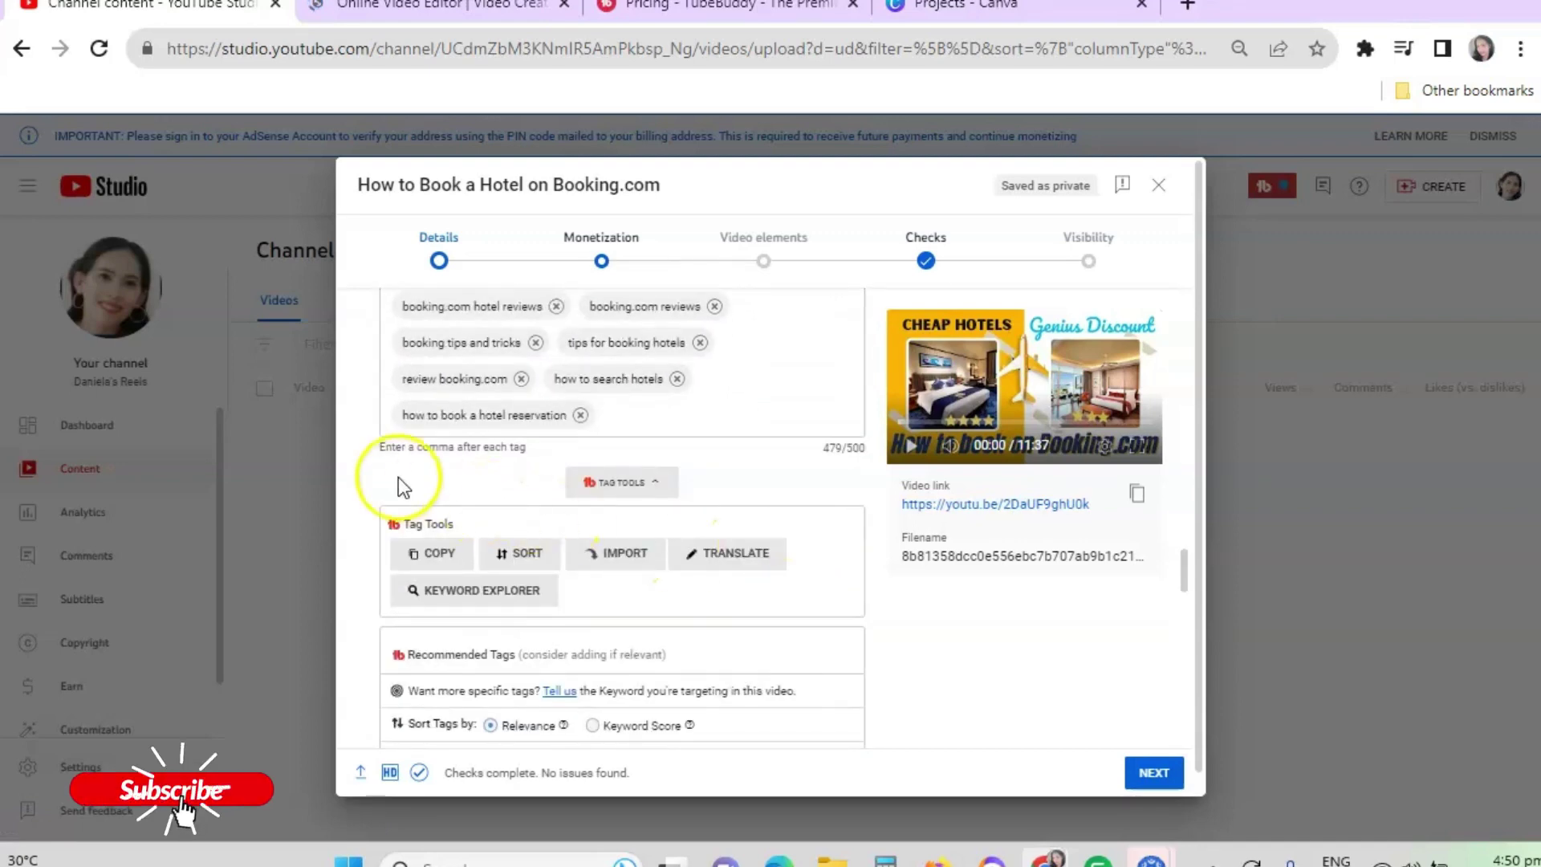
{"action": "scroll", "coordinate": [562, 562], "scroll_direction": "down", "scroll_amount": 3}
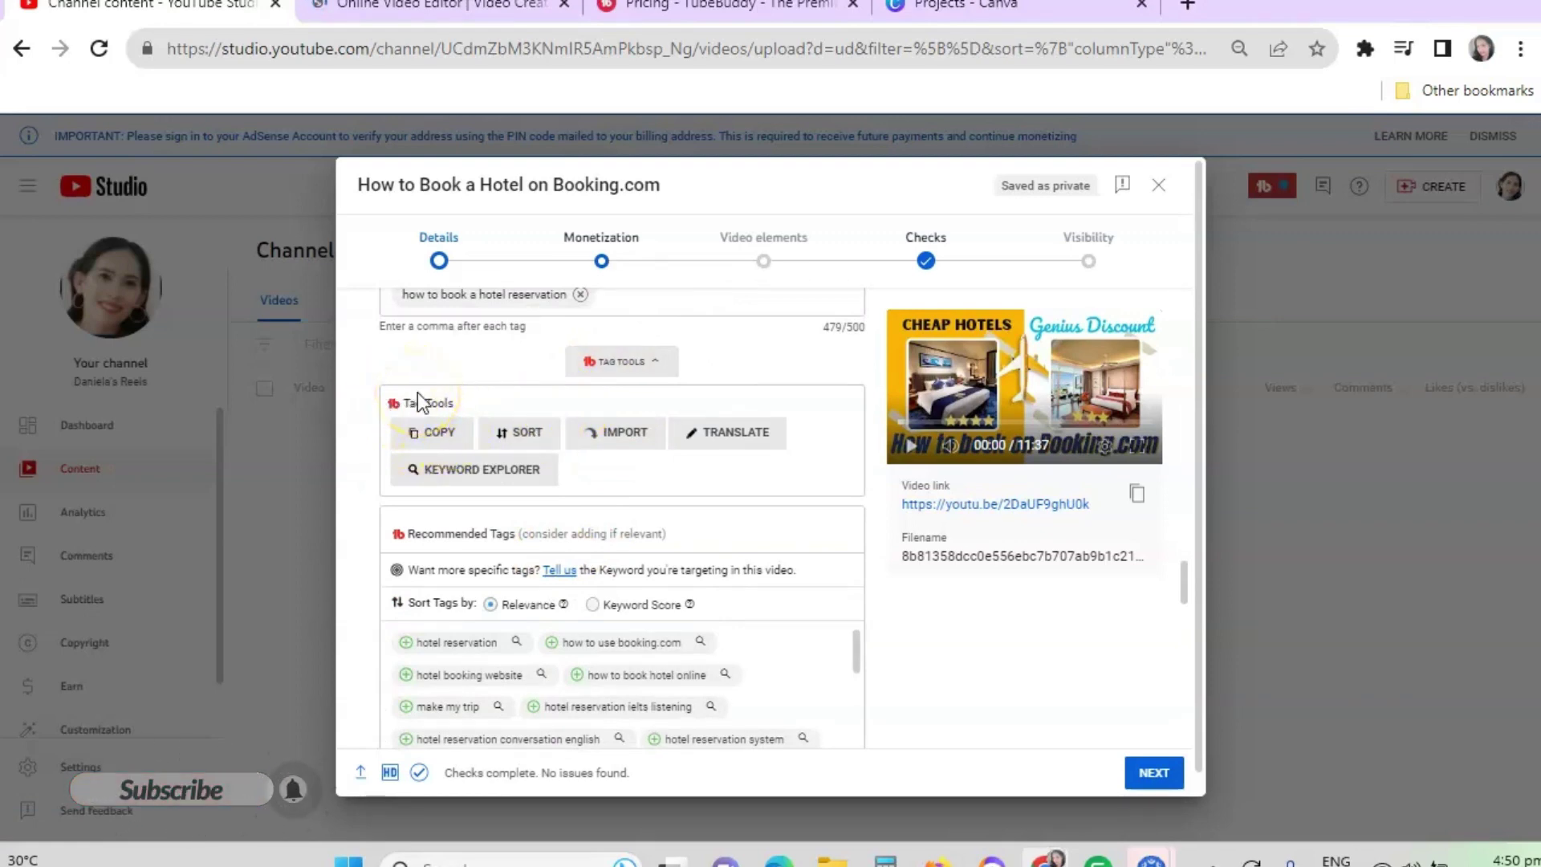
{"action": "left_click", "coordinate": [660, 14]}
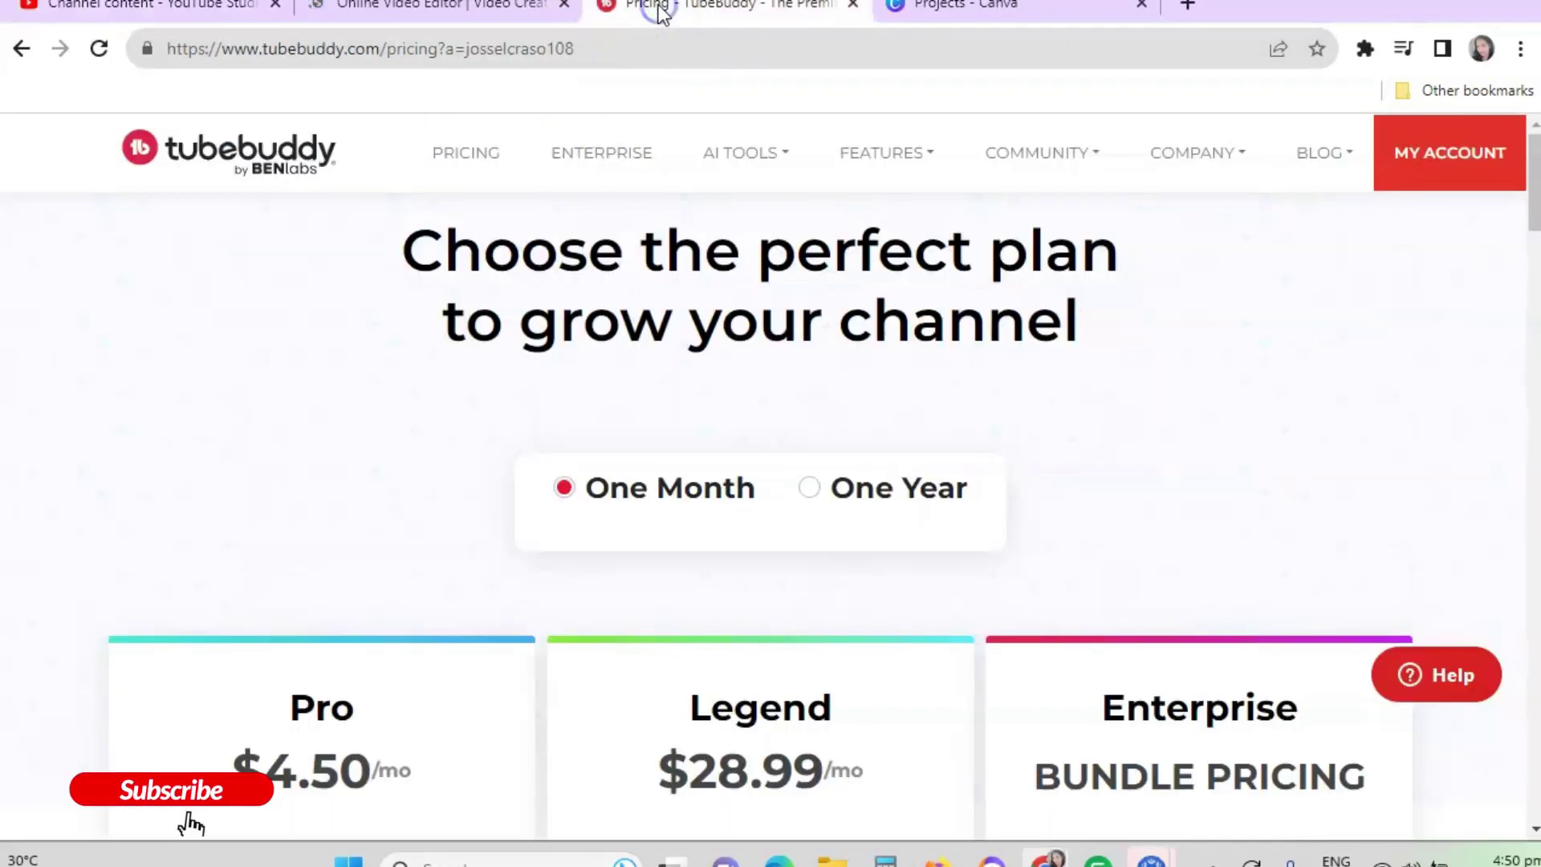
- Return to YouTube Studio and look through the recommended tags, down to the language, recording date and location settings
{"action": "left_click", "coordinate": [135, 7]}
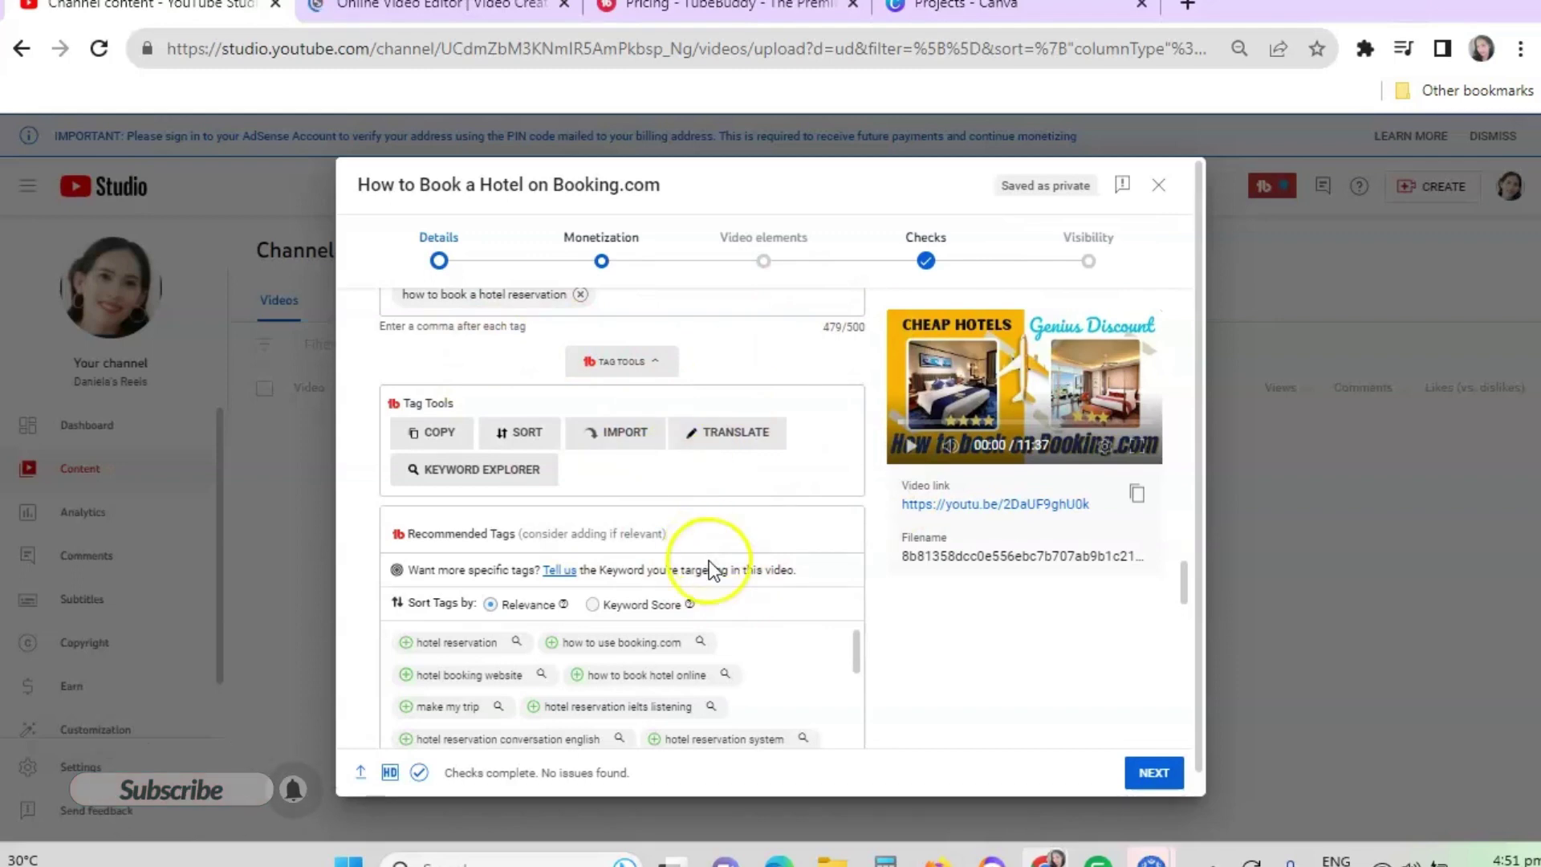
{"action": "scroll", "coordinate": [792, 567], "scroll_direction": "down", "scroll_amount": 5}
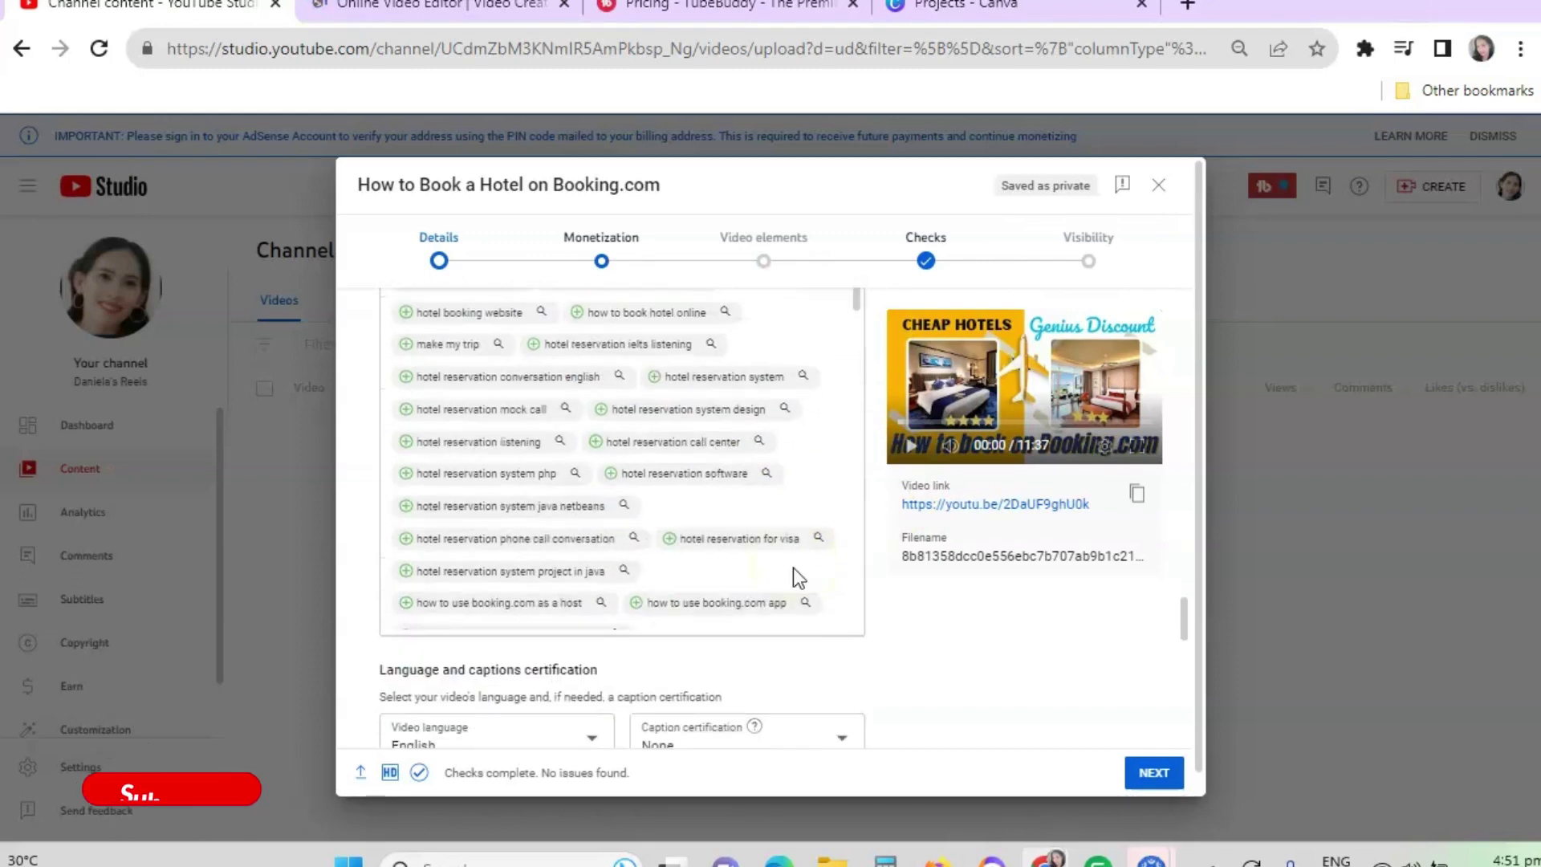
{"action": "scroll", "coordinate": [793, 567], "scroll_direction": "down", "scroll_amount": 4}
{"action": "scroll", "coordinate": [994, 682], "scroll_direction": "down", "scroll_amount": 3}
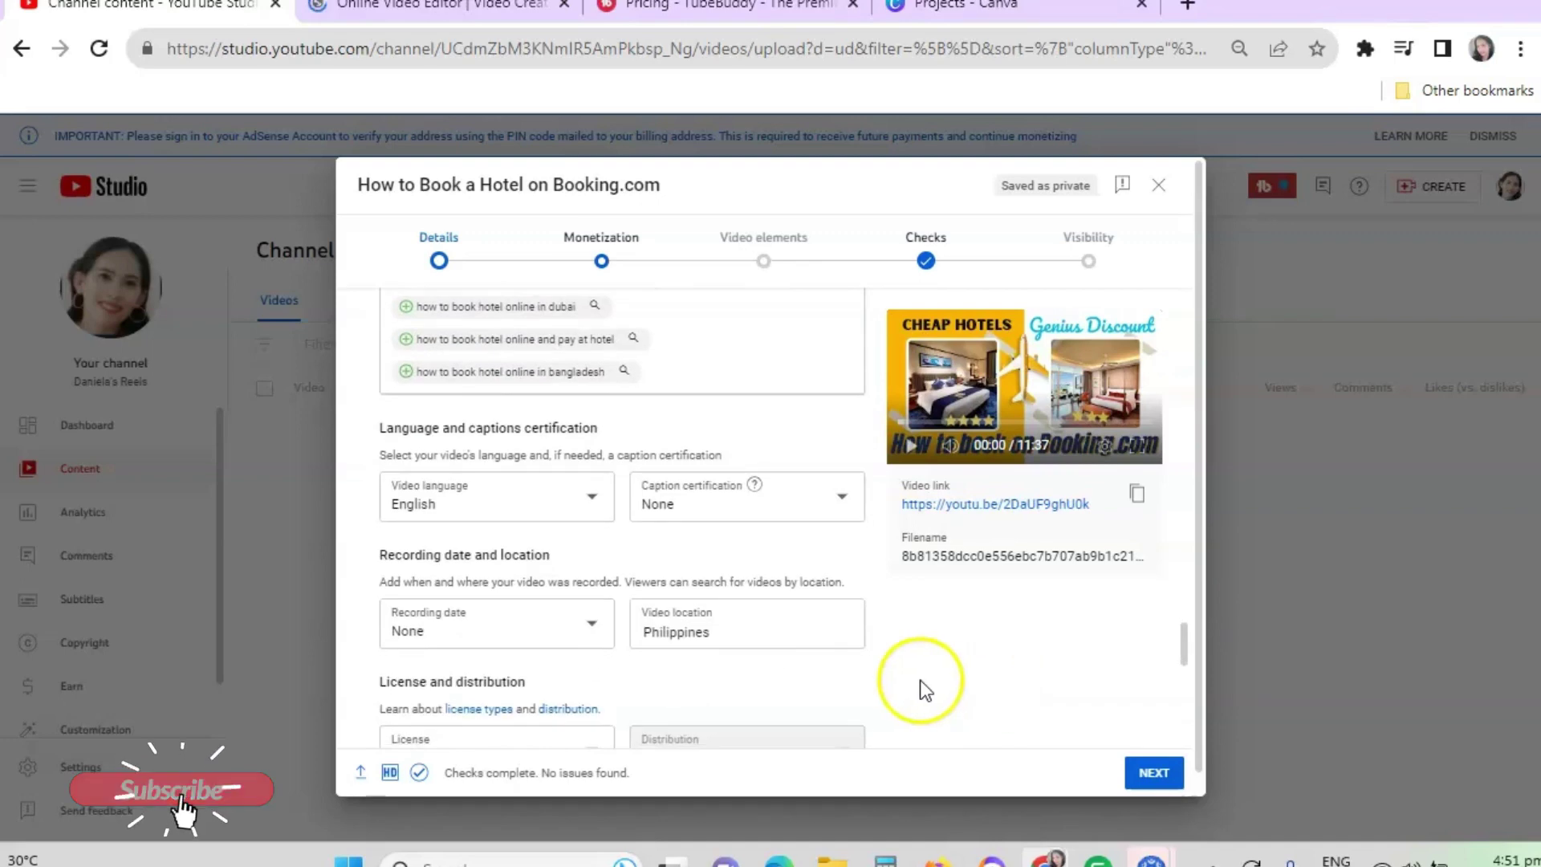
- Turn embedding and publishing to the subscriptions feed off, read the embedding explanation, and turn both options back on
{"action": "scroll", "coordinate": [674, 514], "scroll_direction": "down", "scroll_amount": 2}
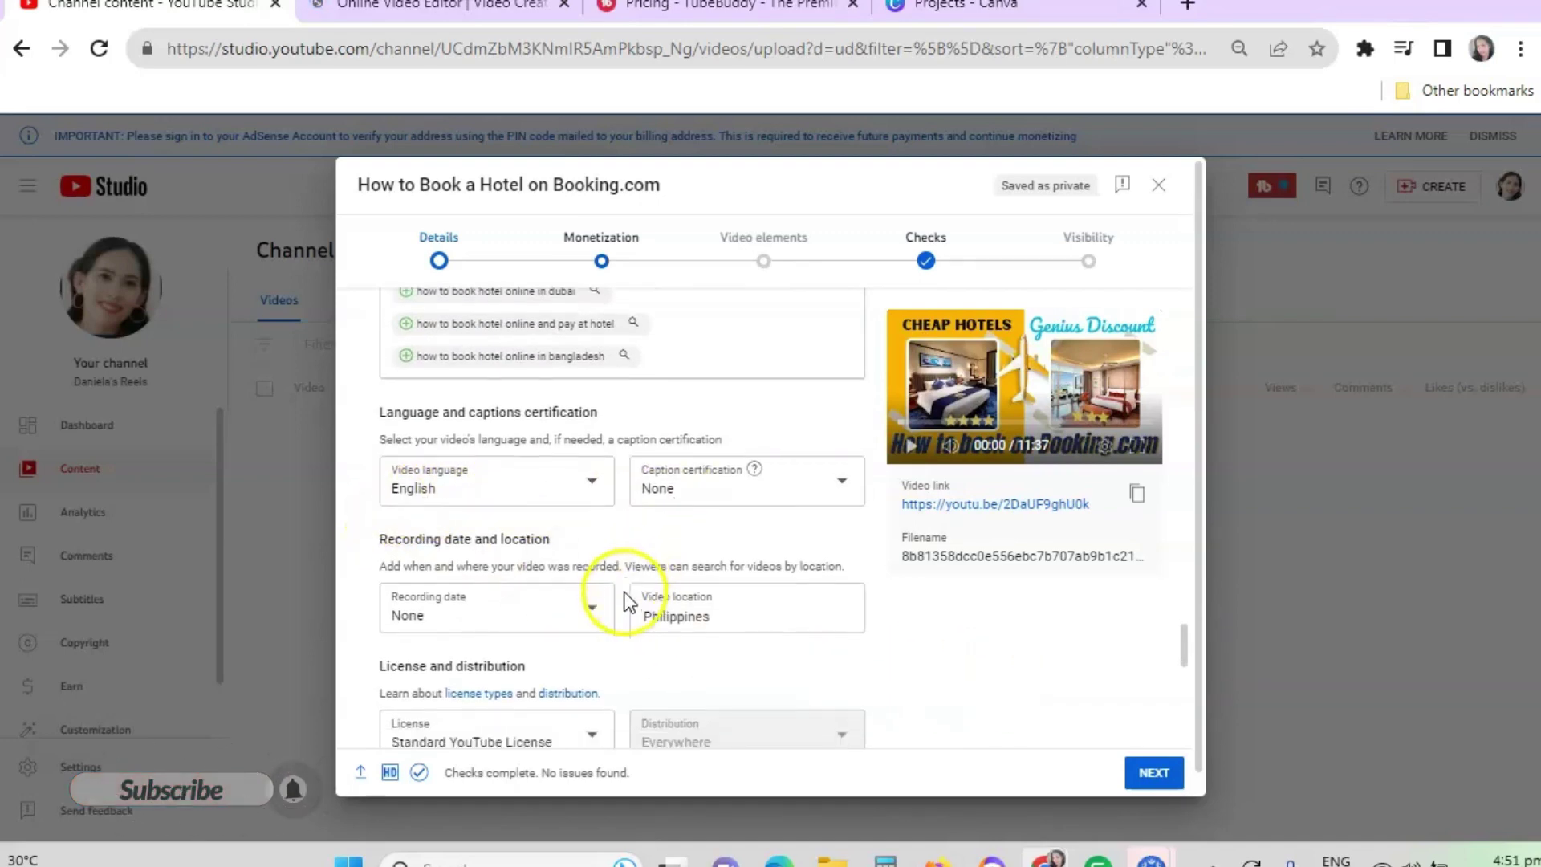
{"action": "scroll", "coordinate": [482, 578], "scroll_direction": "down", "scroll_amount": 2}
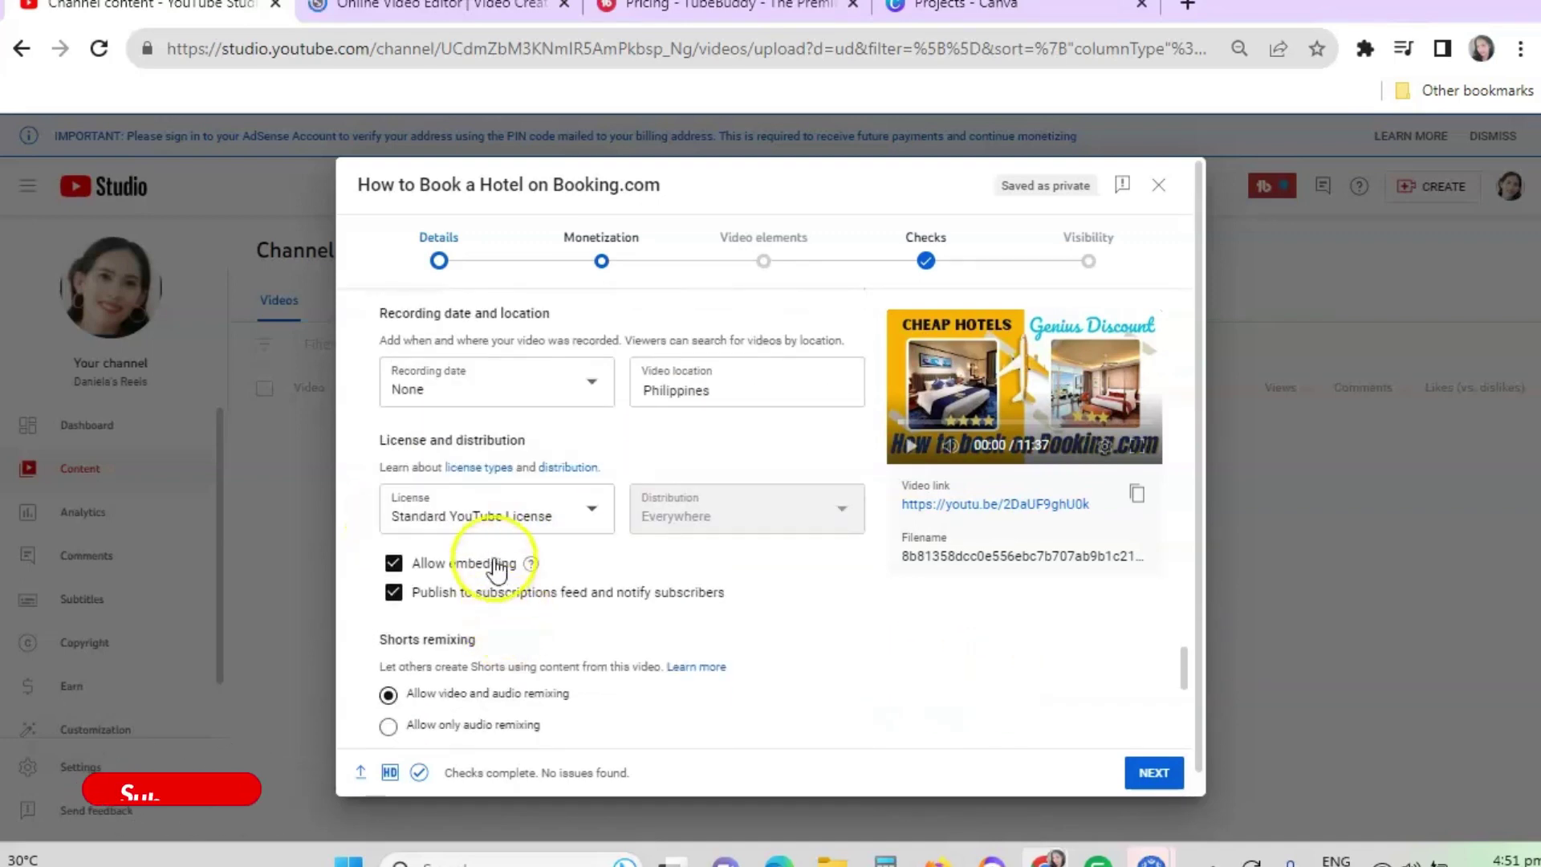
{"action": "left_click", "coordinate": [393, 562]}
{"action": "left_click", "coordinate": [394, 594]}
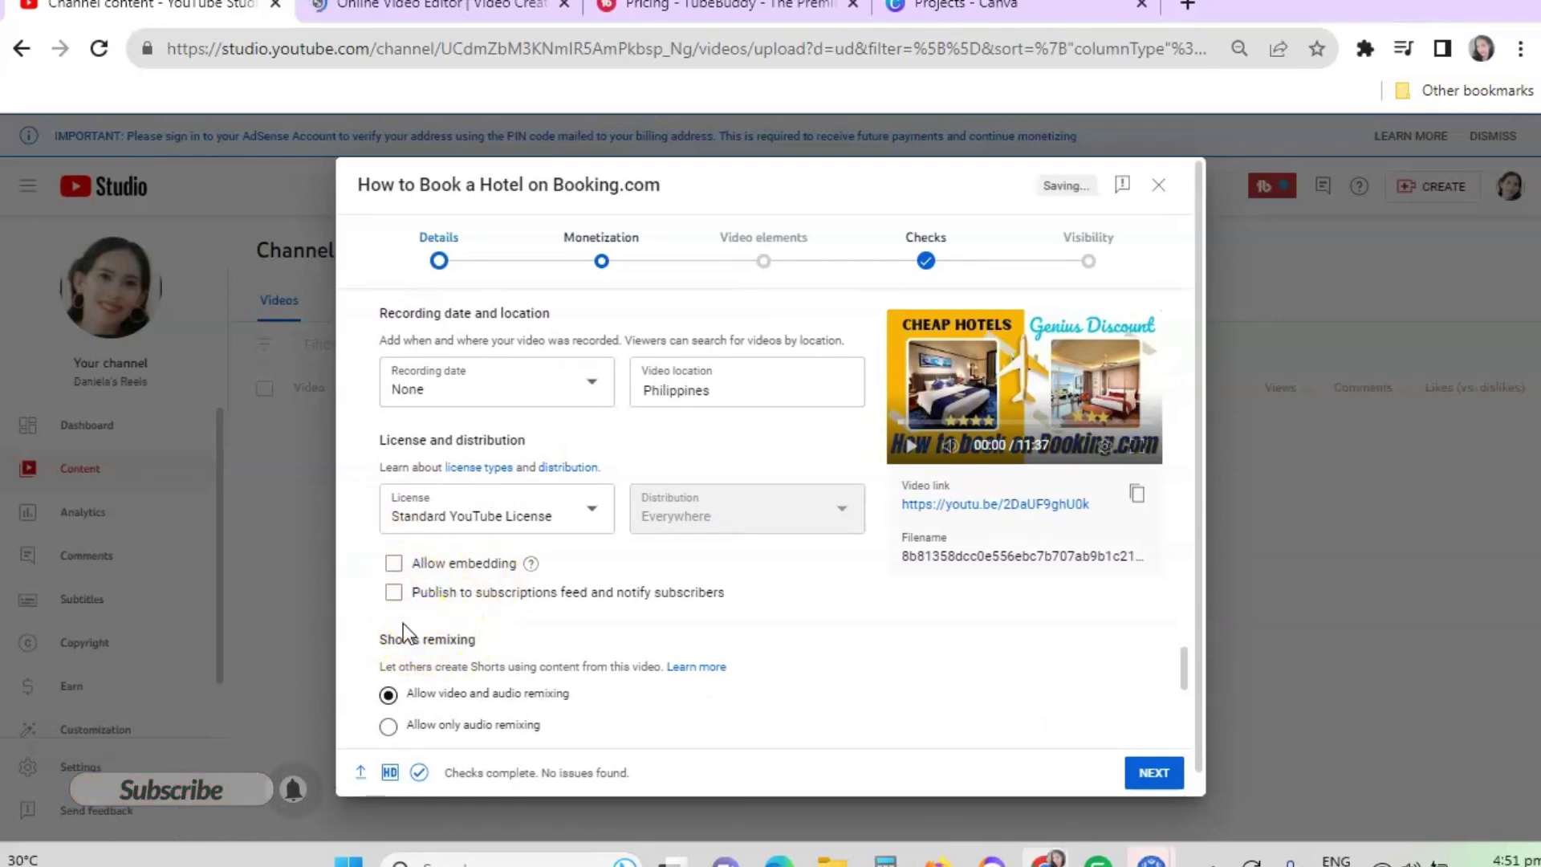
{"action": "mouse_move", "coordinate": [534, 568]}
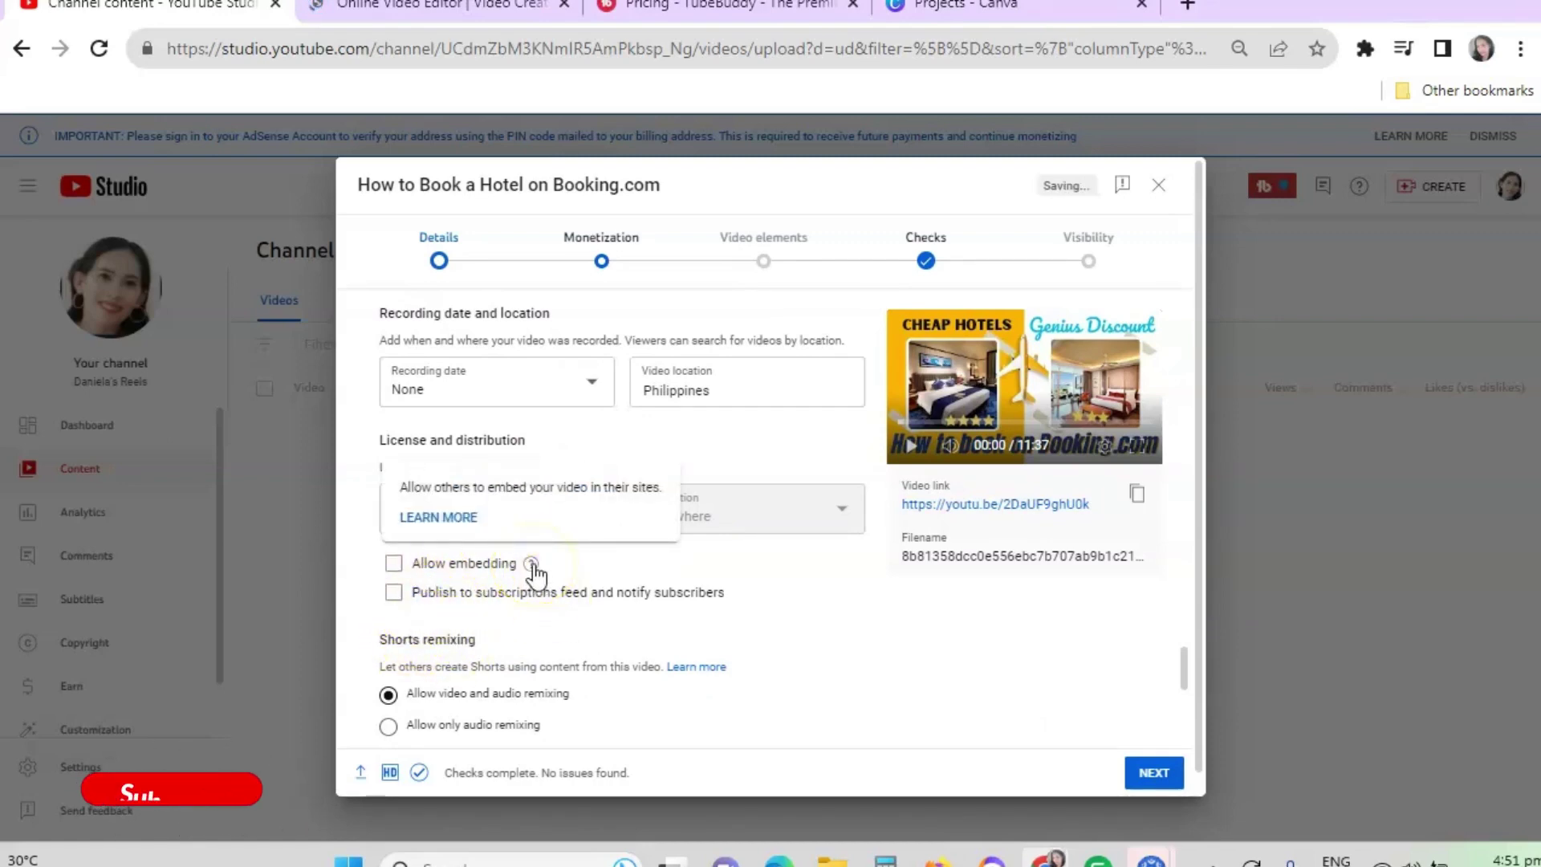
{"action": "left_click", "coordinate": [393, 562]}
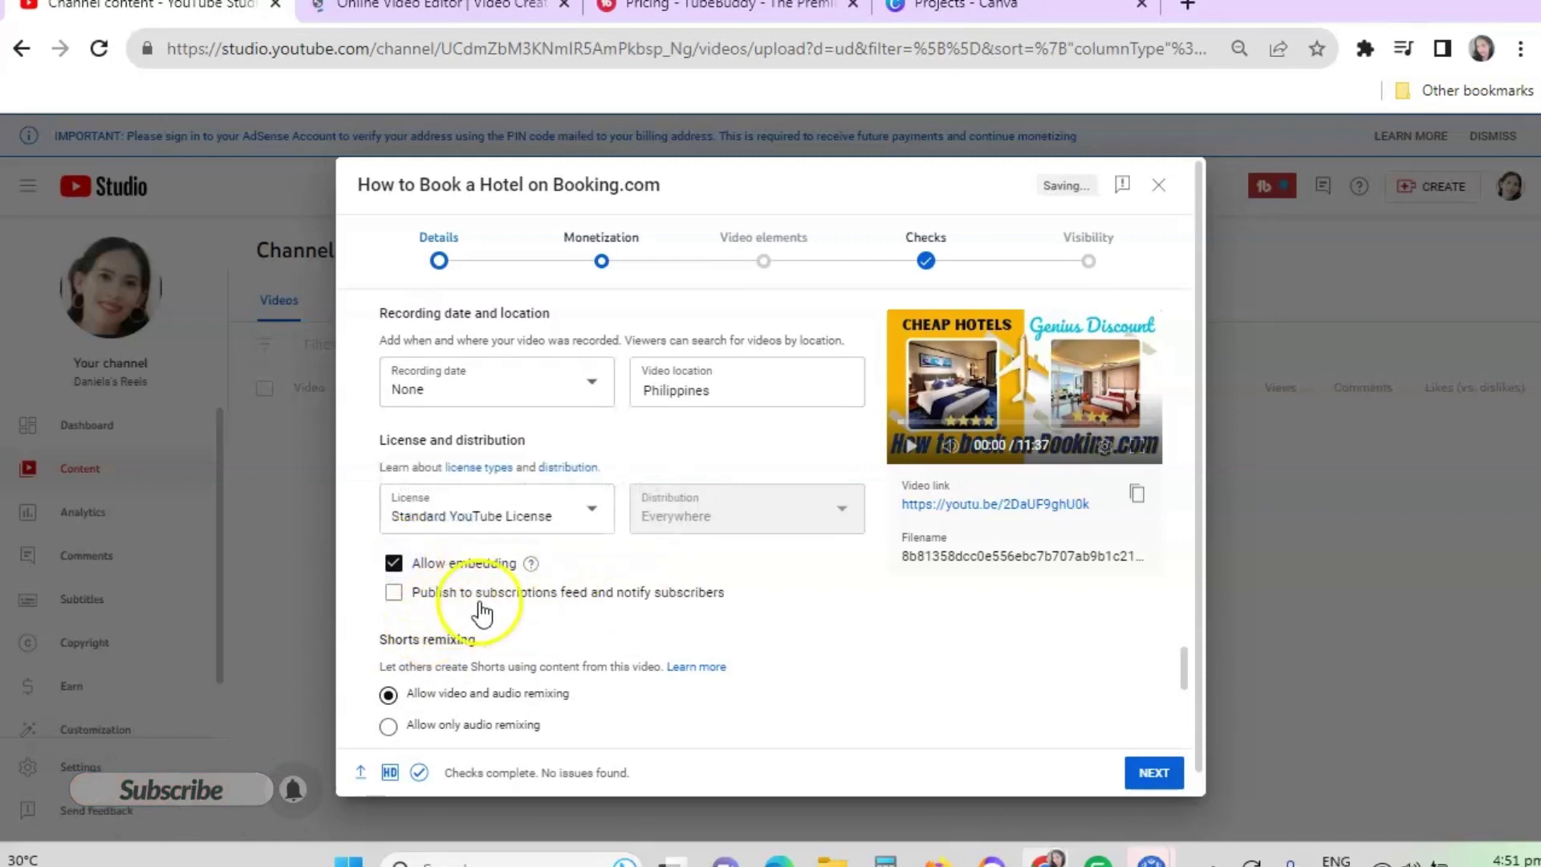
{"action": "left_click", "coordinate": [398, 598]}
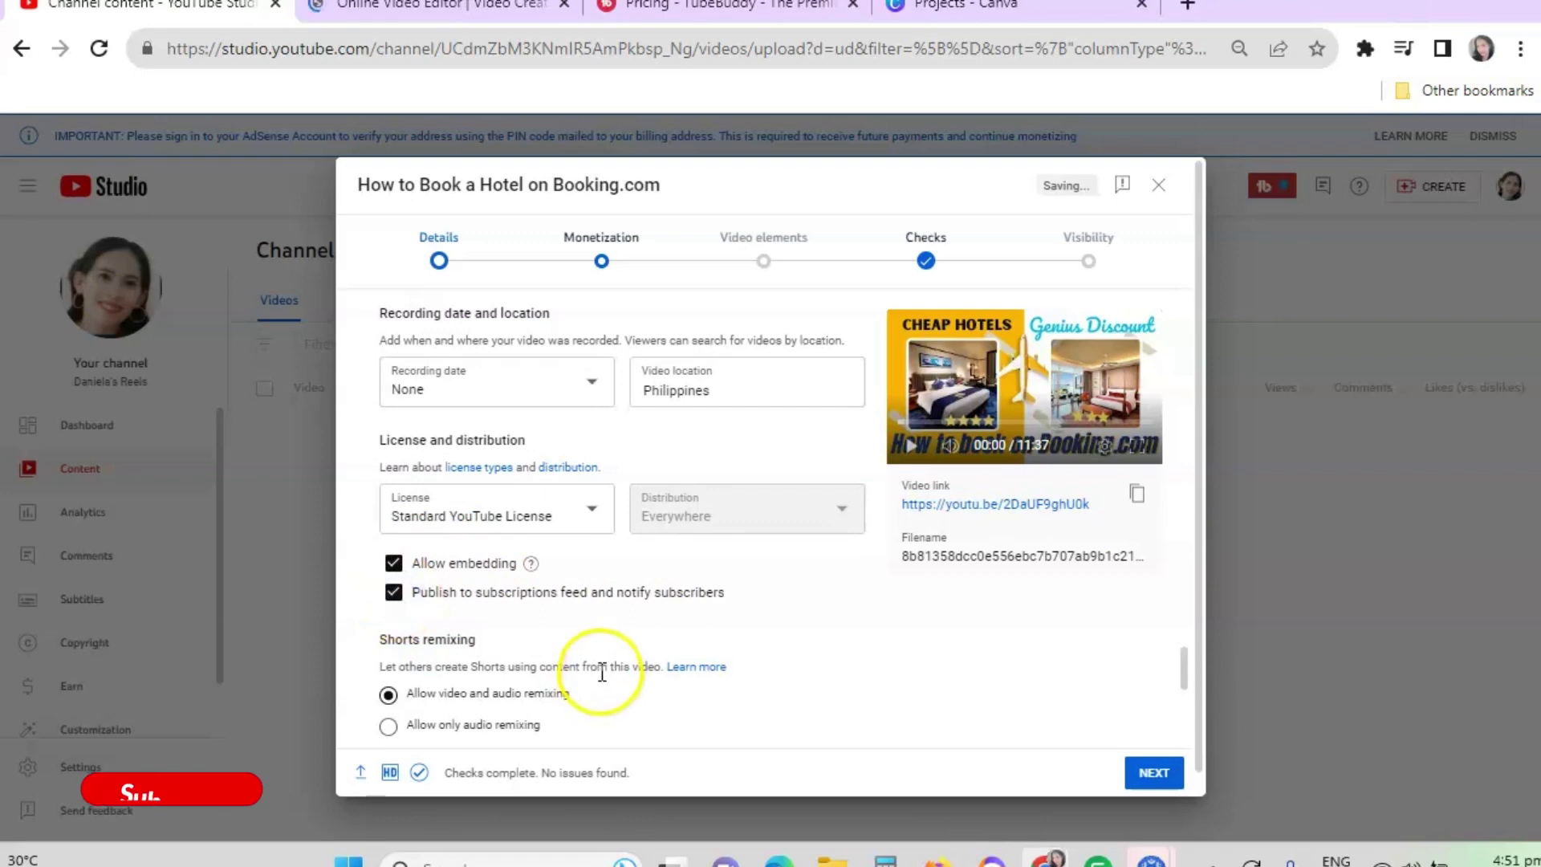
- Look over the Shorts remixing options and choose Howto & Style as the video's category
{"action": "scroll", "coordinate": [729, 666], "scroll_direction": "down", "scroll_amount": 2}
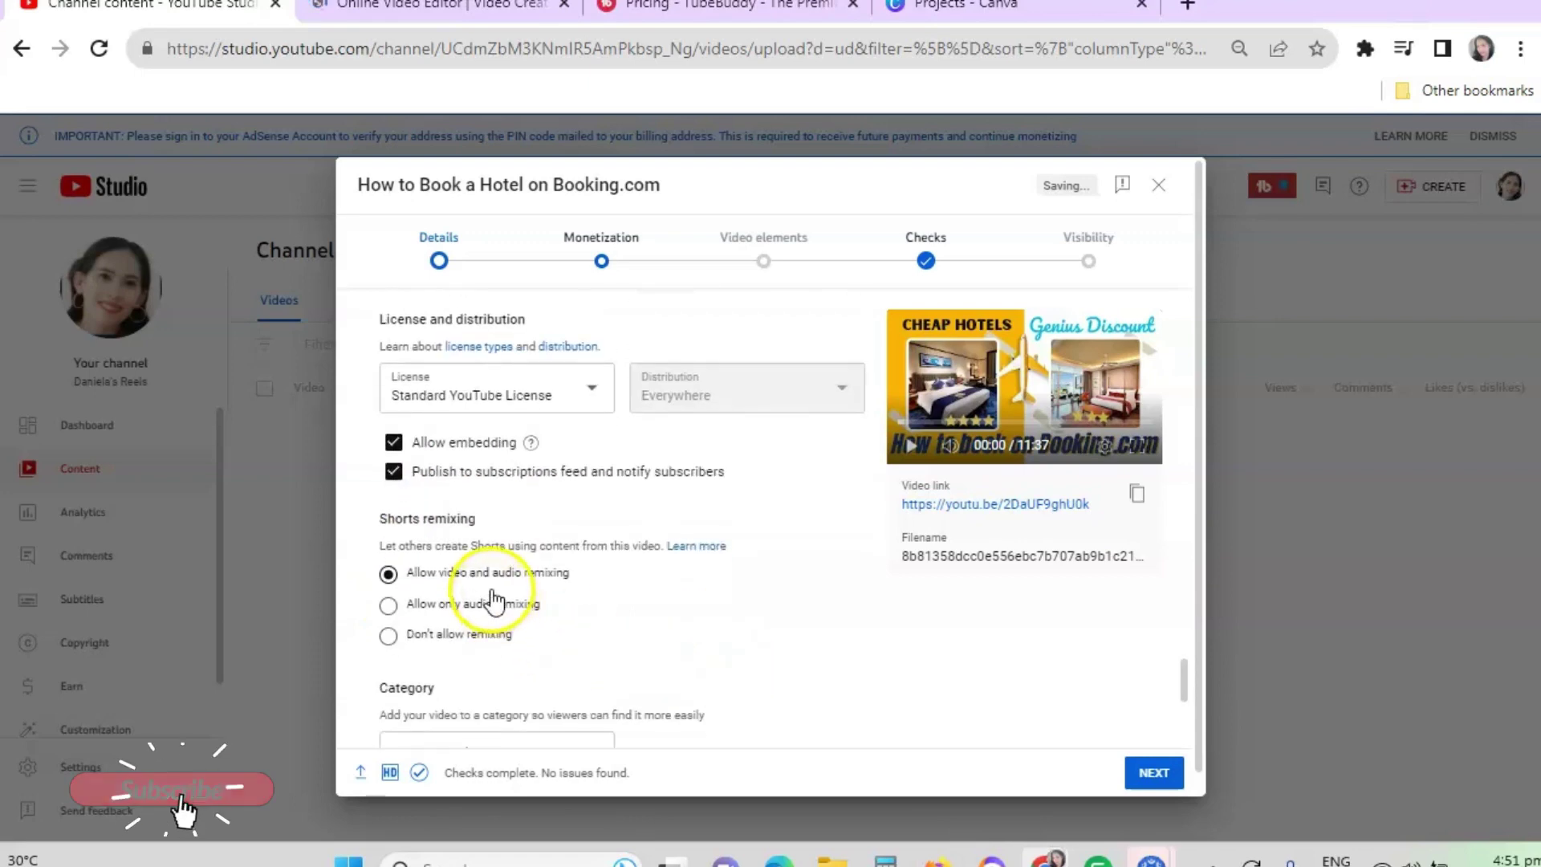
{"action": "scroll", "coordinate": [515, 658], "scroll_direction": "down", "scroll_amount": 2}
{"action": "scroll", "coordinate": [516, 658], "scroll_direction": "down", "scroll_amount": 1}
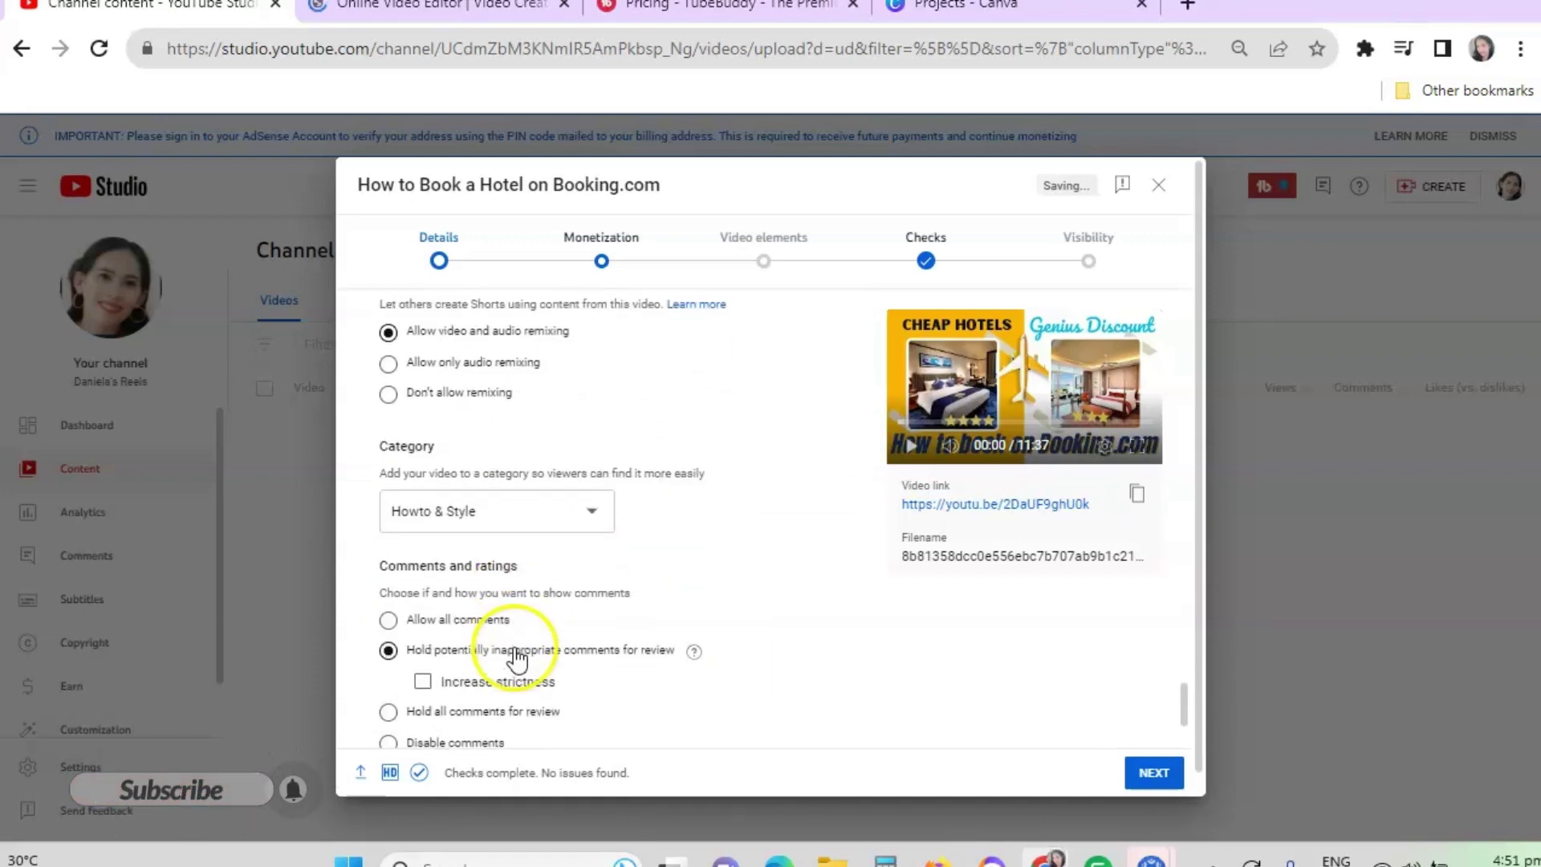
{"action": "left_click", "coordinate": [504, 523]}
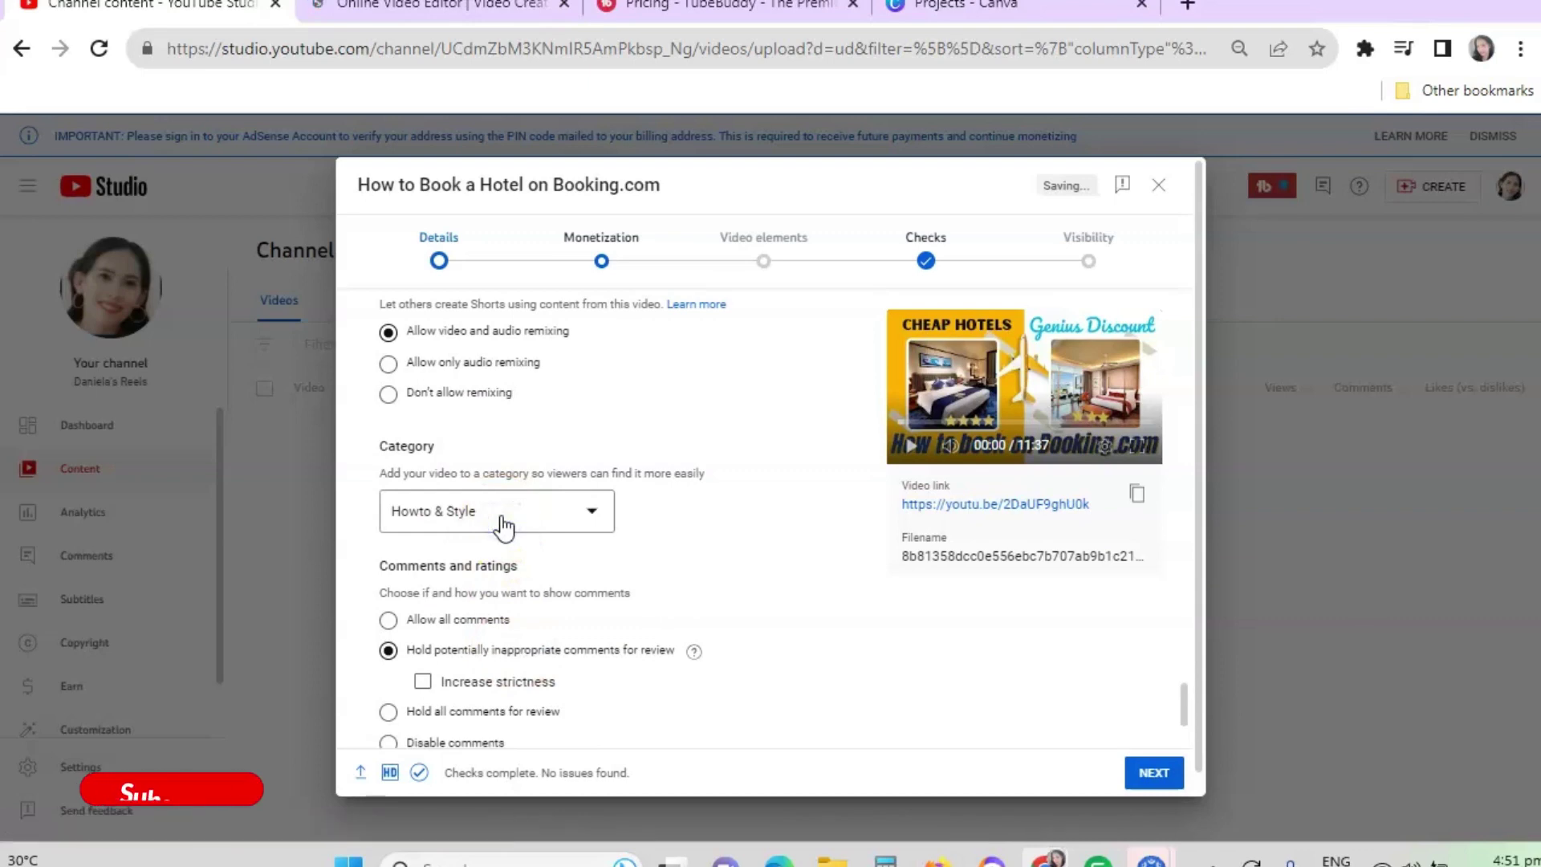
{"action": "left_click", "coordinate": [504, 524]}
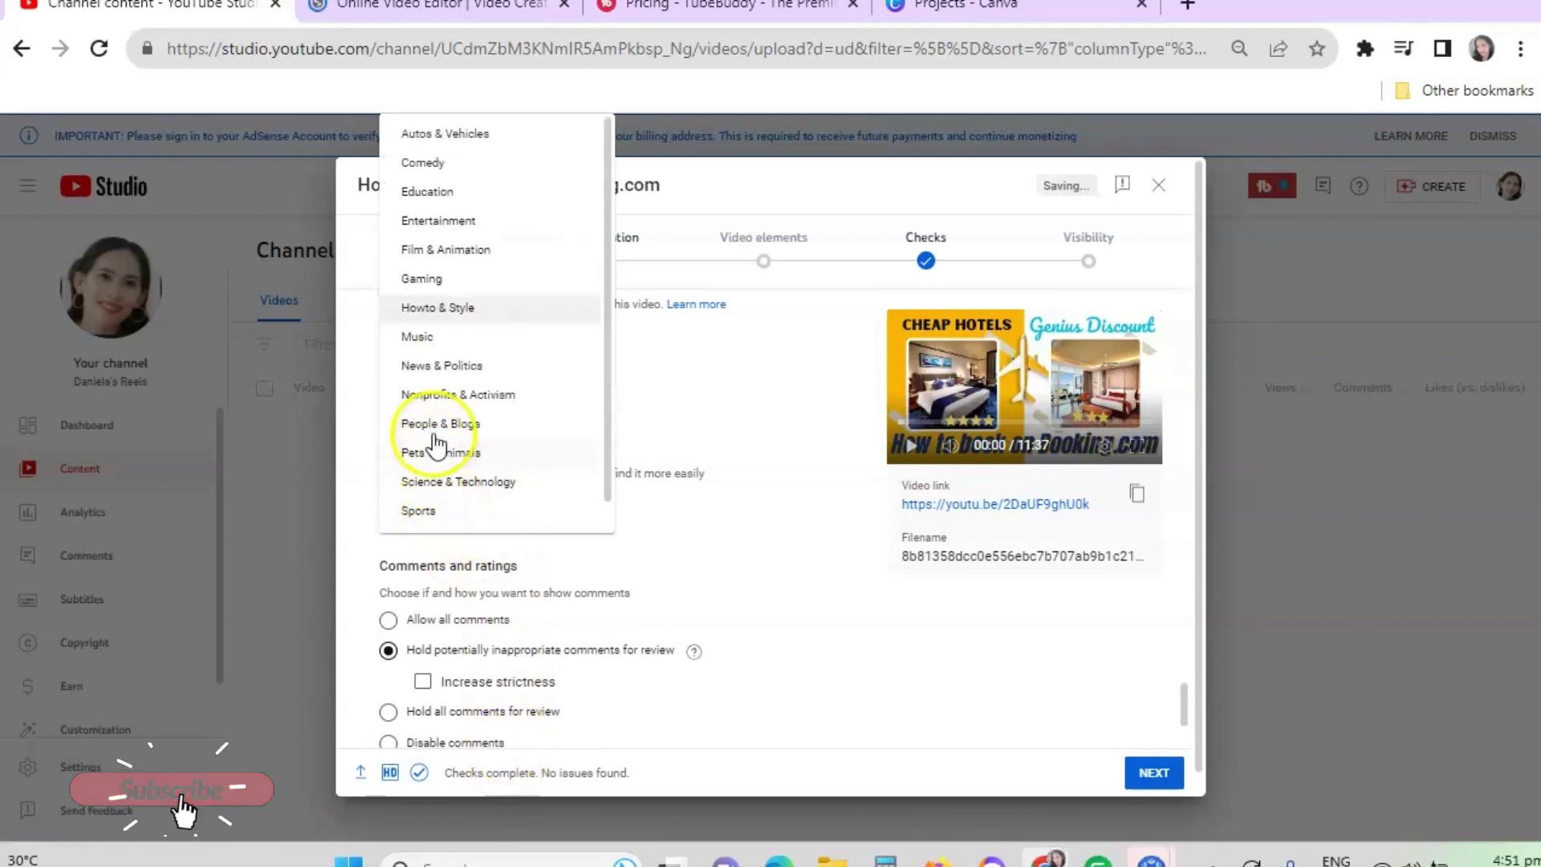
{"action": "scroll", "coordinate": [433, 404], "scroll_direction": "down", "scroll_amount": 1}
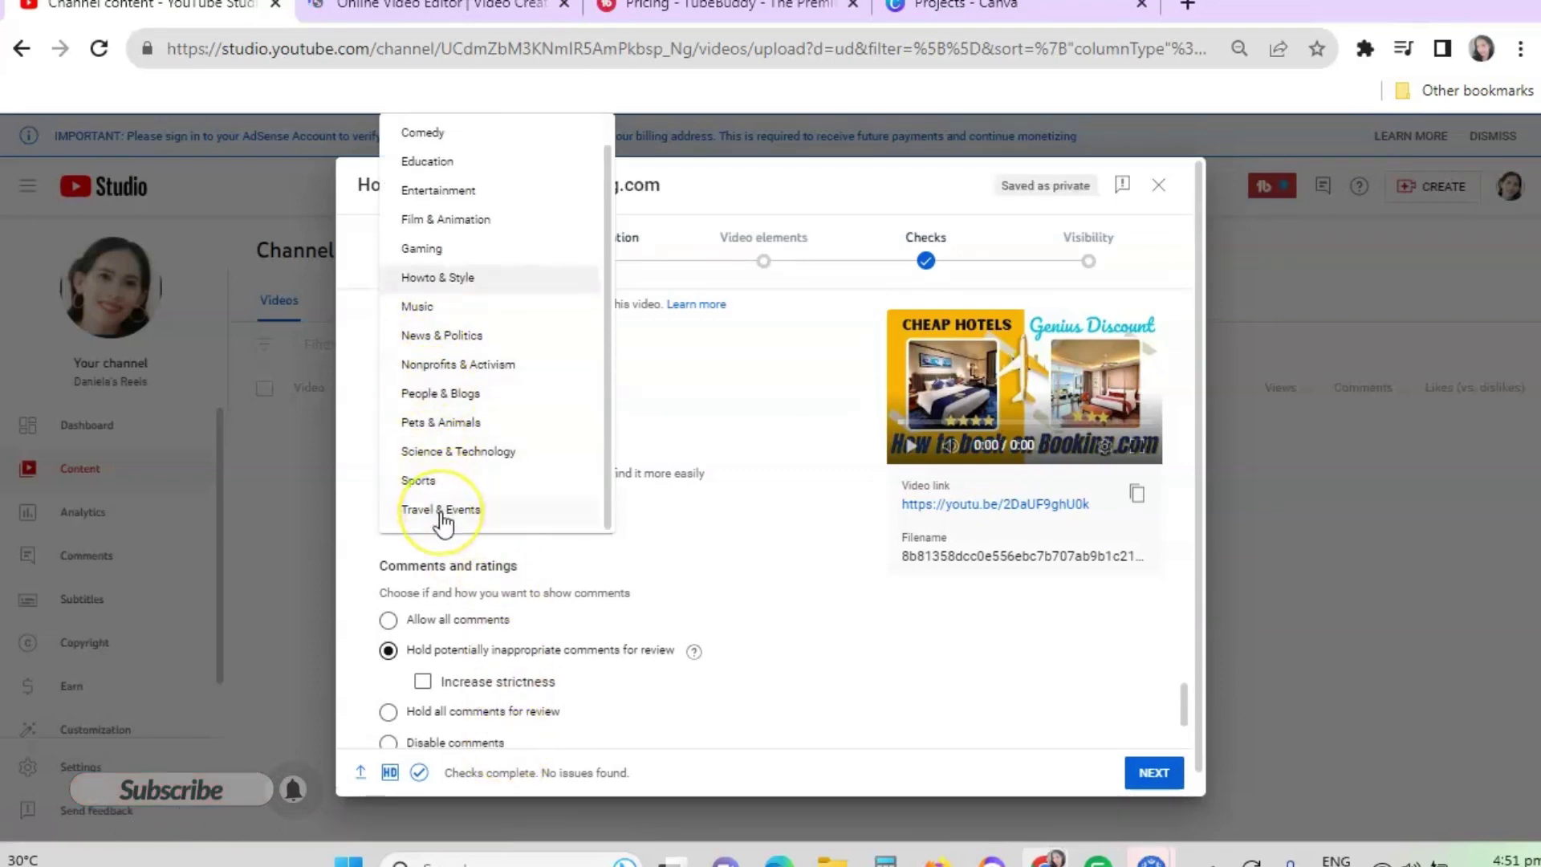
{"action": "left_click", "coordinate": [439, 281]}
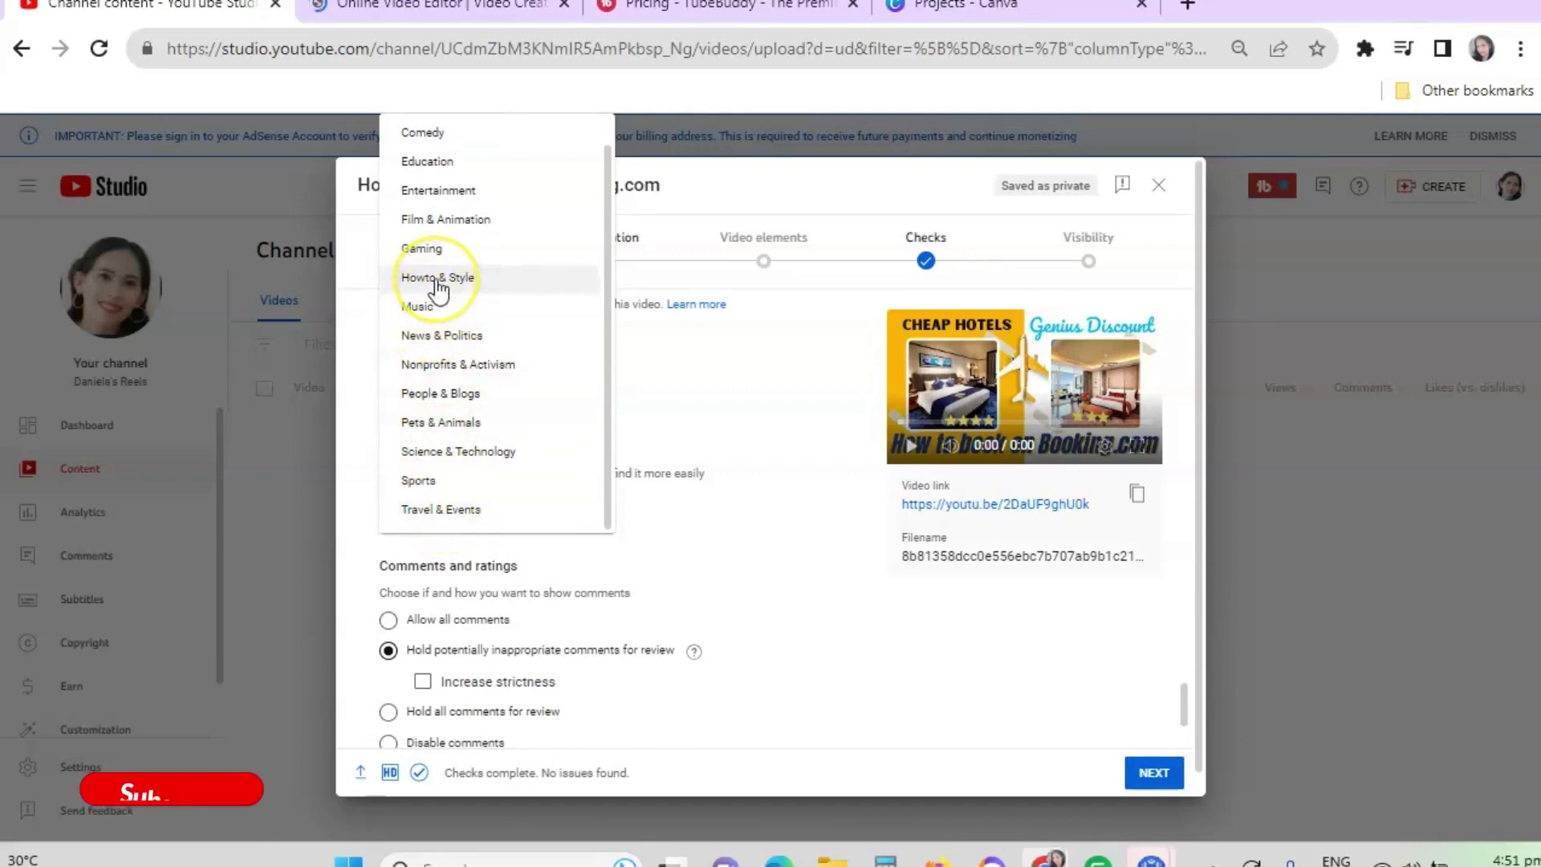
{"action": "left_click", "coordinate": [439, 281]}
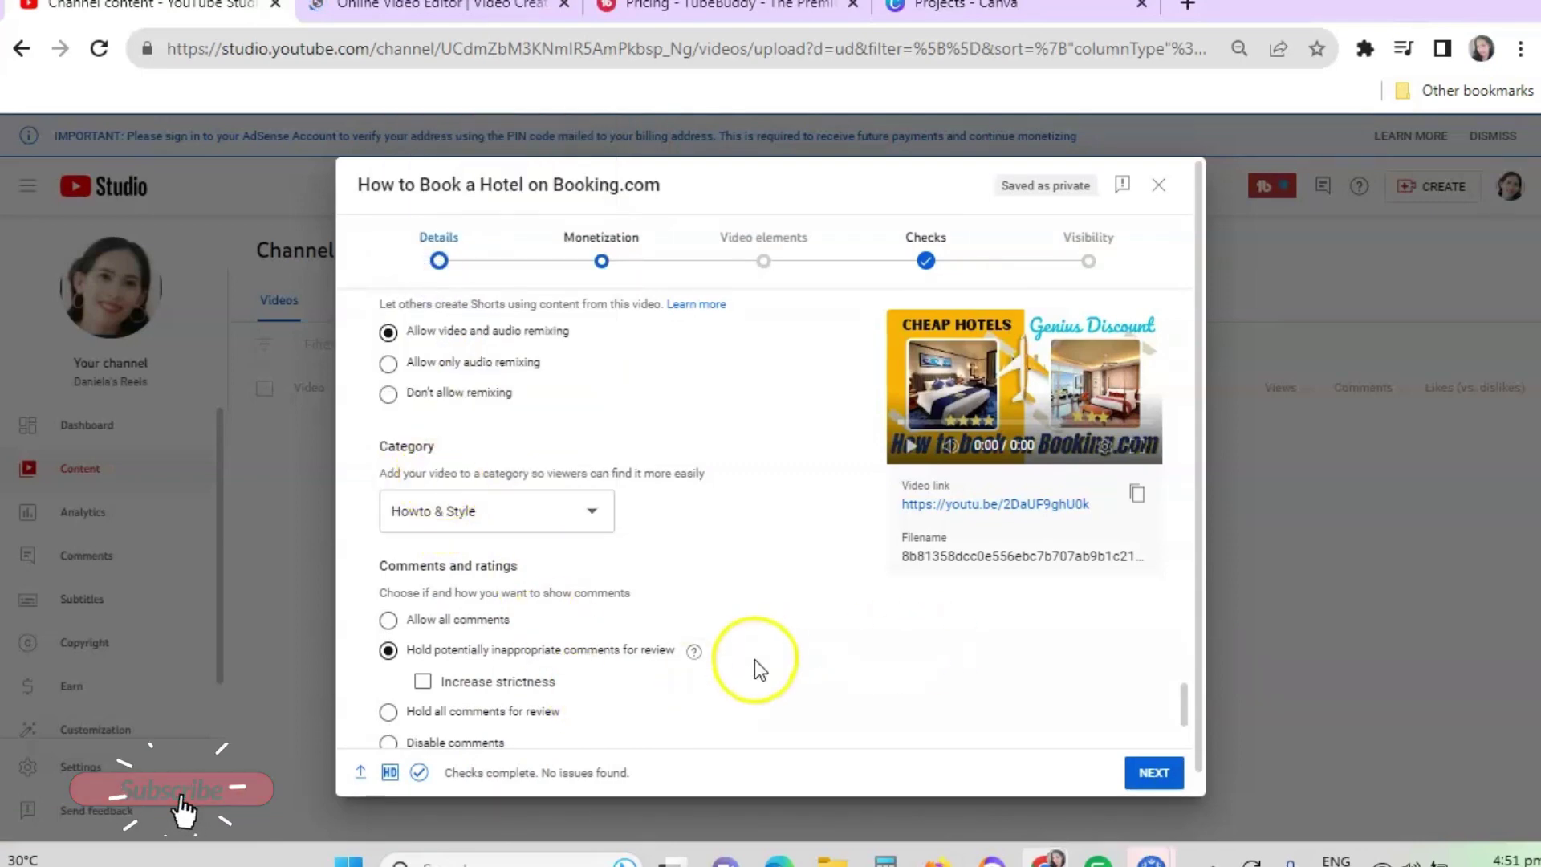
- Review the comments and ratings settings, and inspect the video's upload, processing and copyright check statuses
{"action": "scroll", "coordinate": [755, 658], "scroll_direction": "down", "scroll_amount": 2}
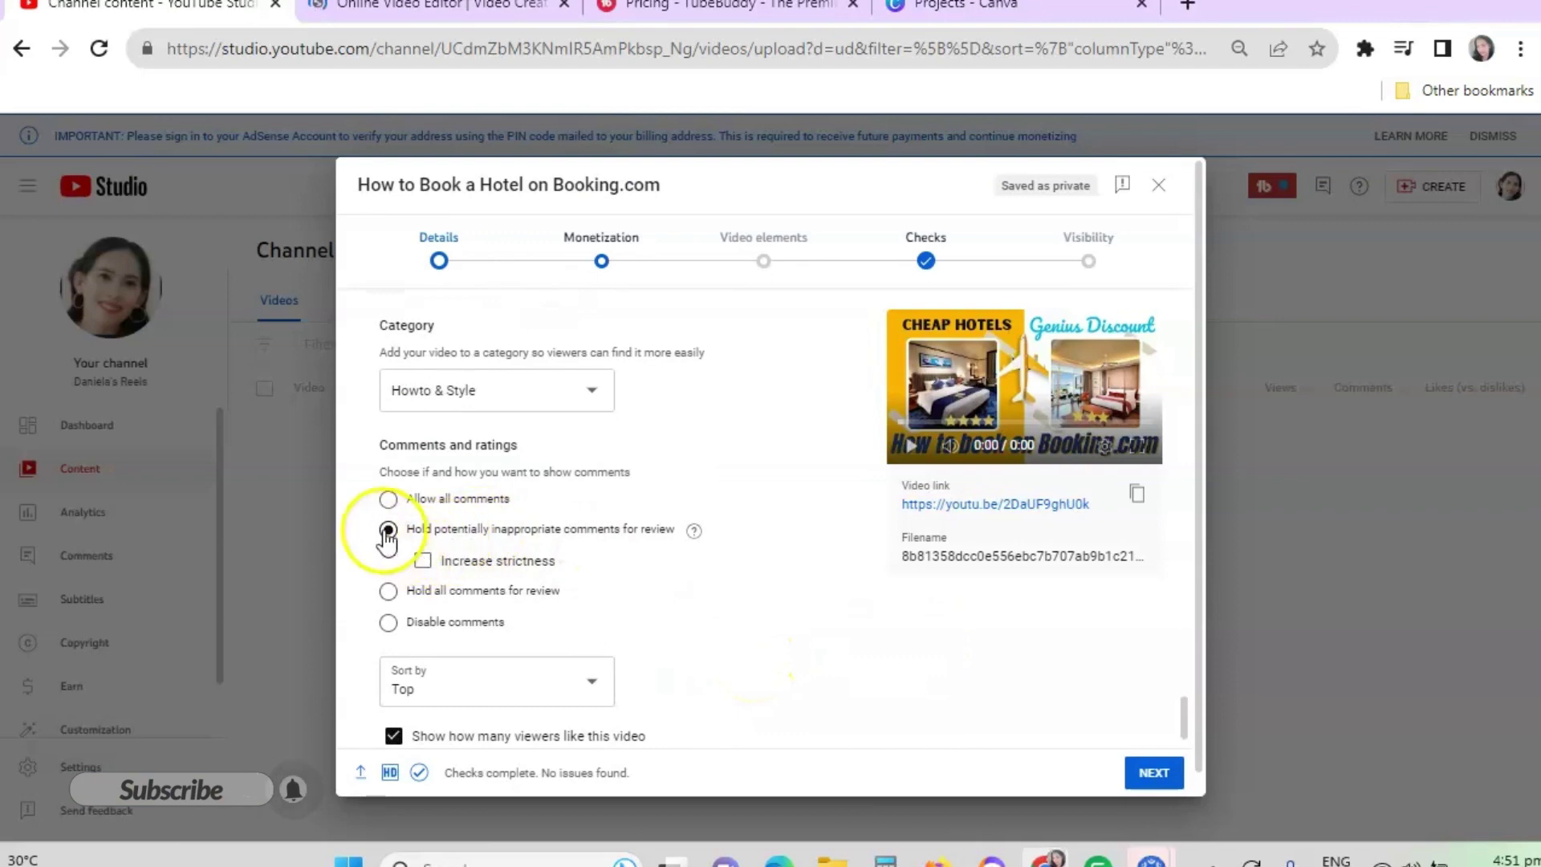
{"action": "scroll", "coordinate": [482, 682], "scroll_direction": "down", "scroll_amount": 1}
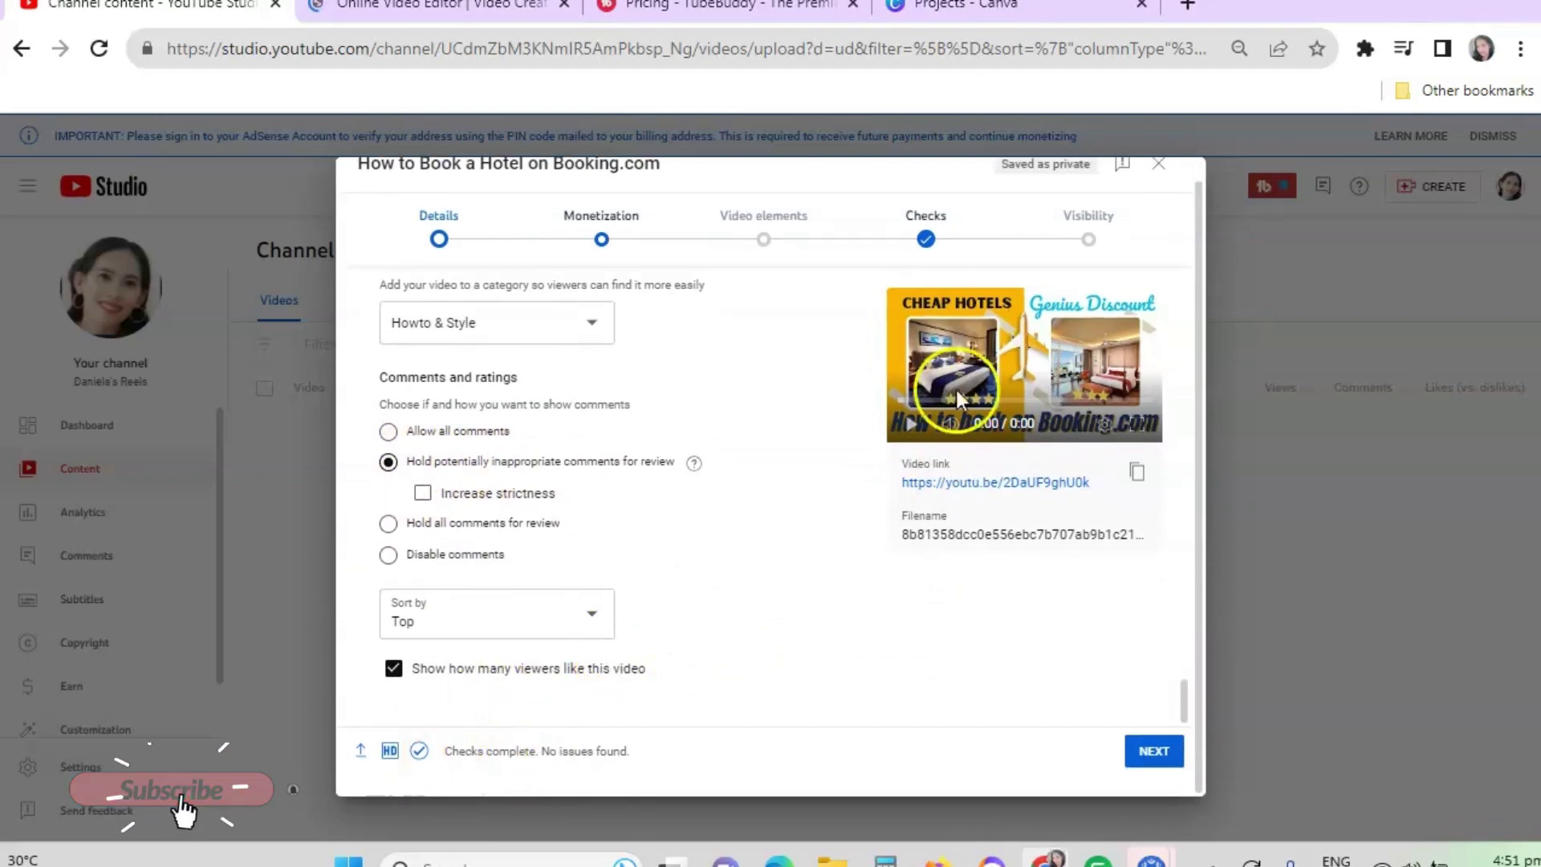
{"action": "left_click", "coordinate": [927, 237]}
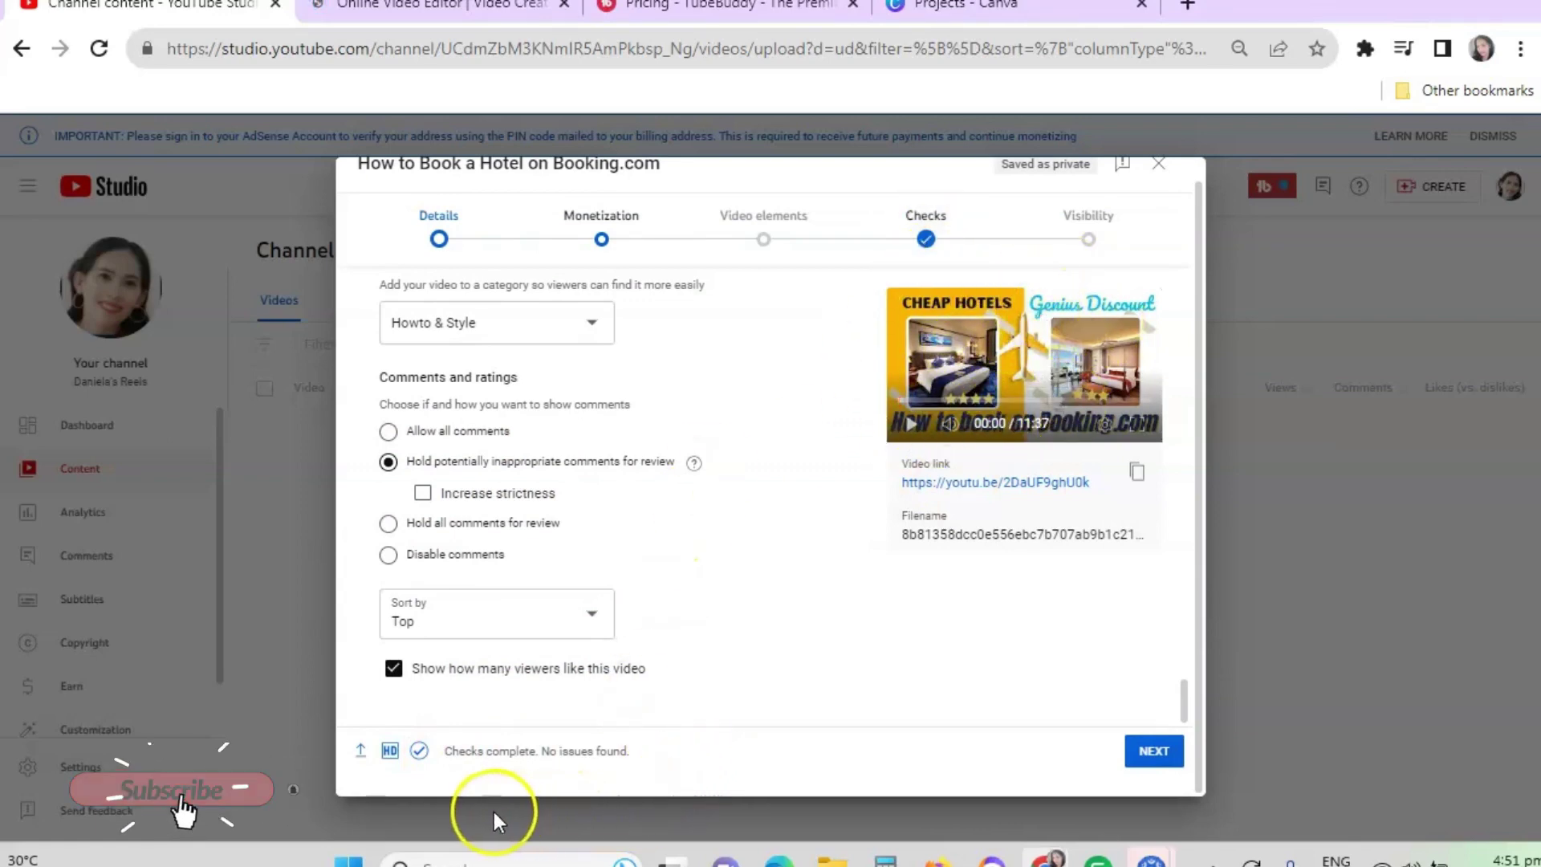
{"action": "mouse_move", "coordinate": [389, 754]}
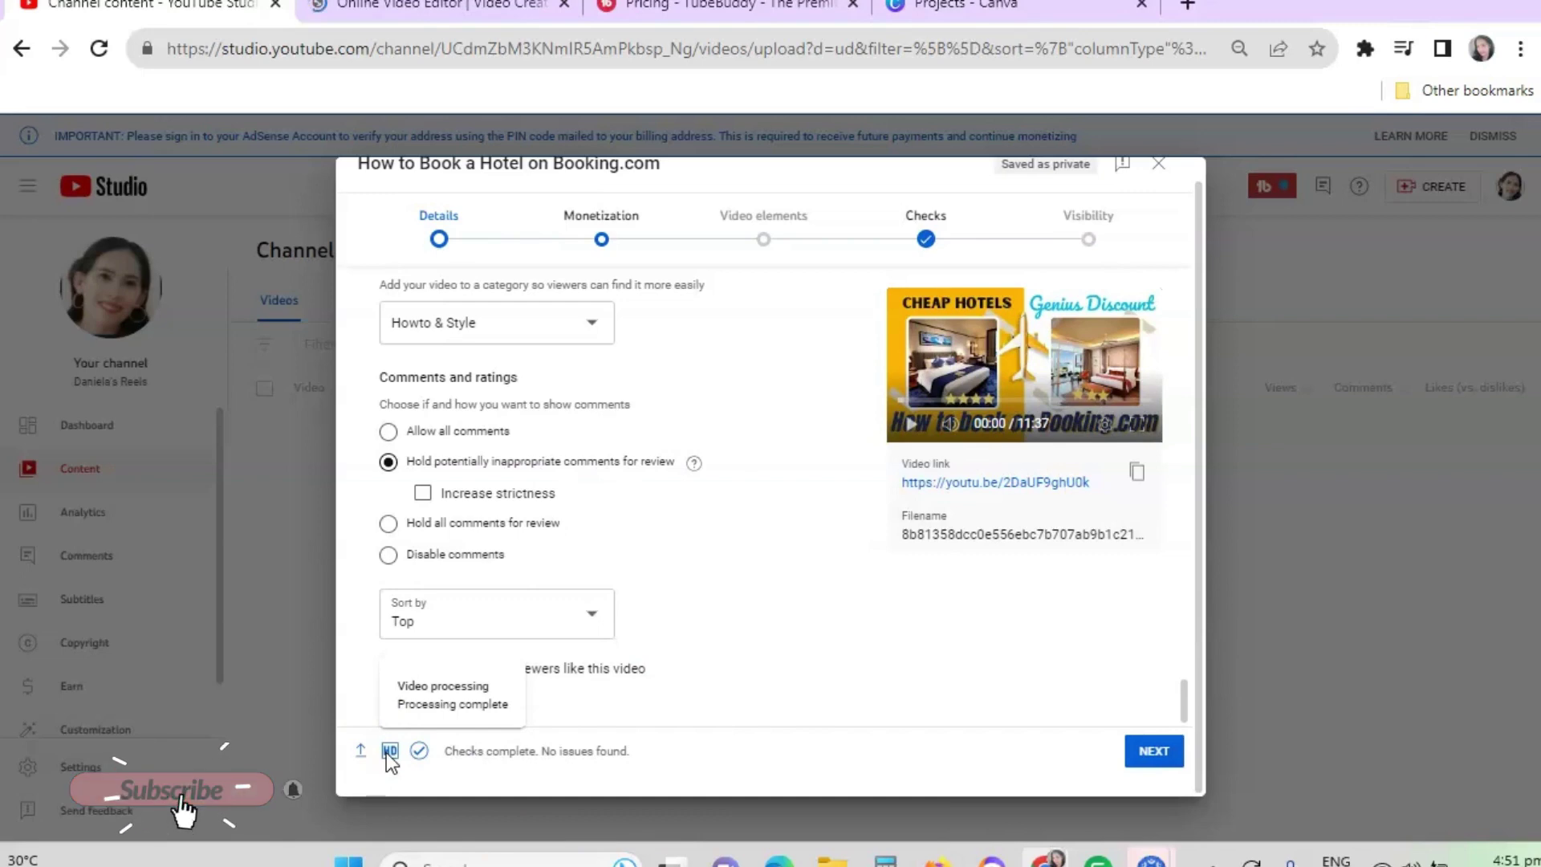
{"action": "left_click", "coordinate": [361, 754]}
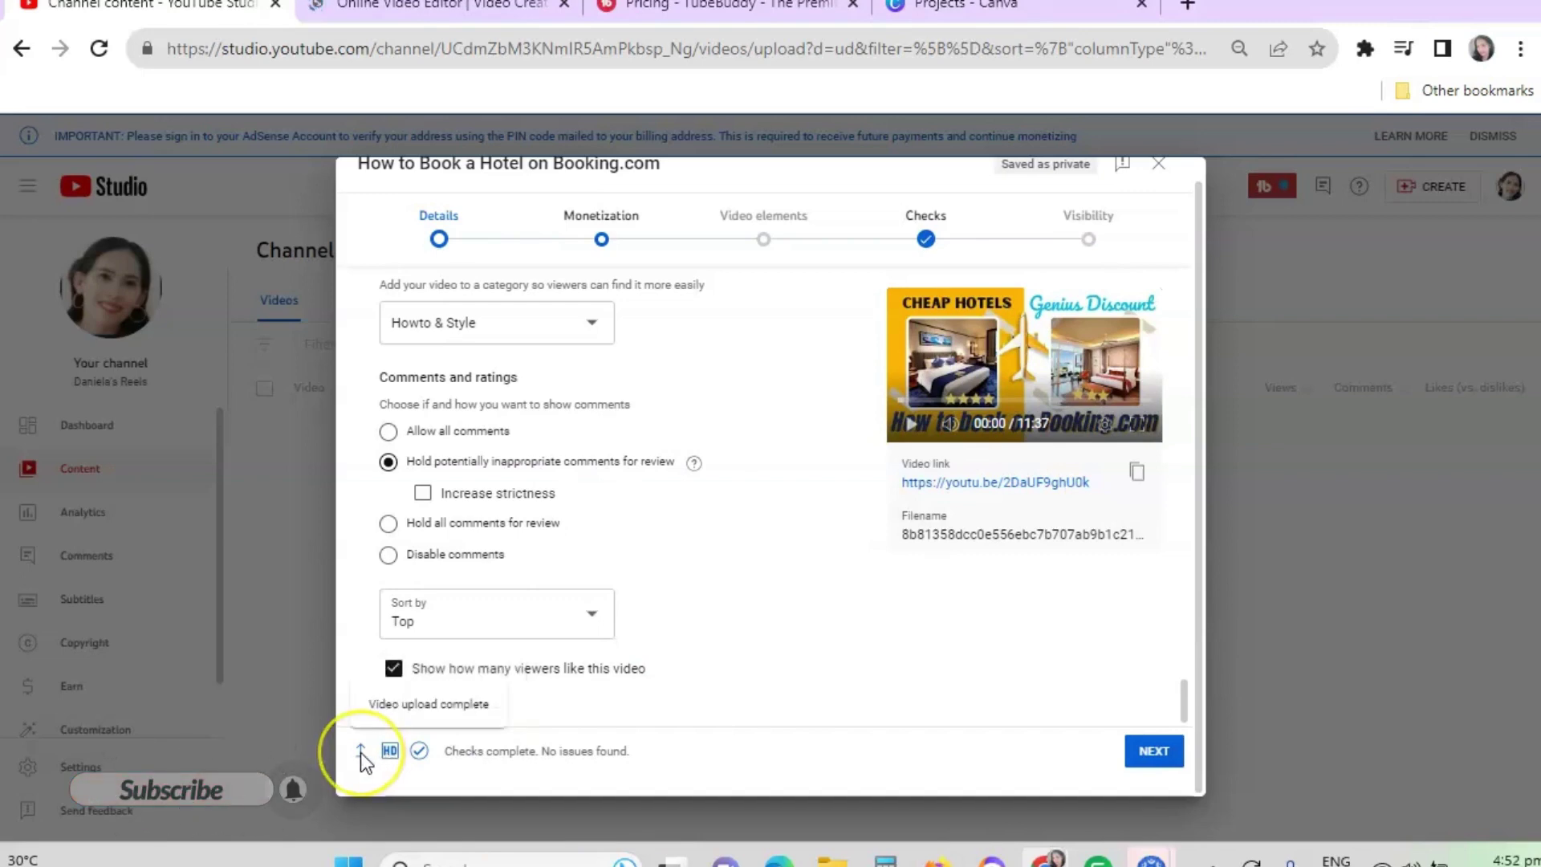
{"action": "left_click", "coordinate": [414, 754]}
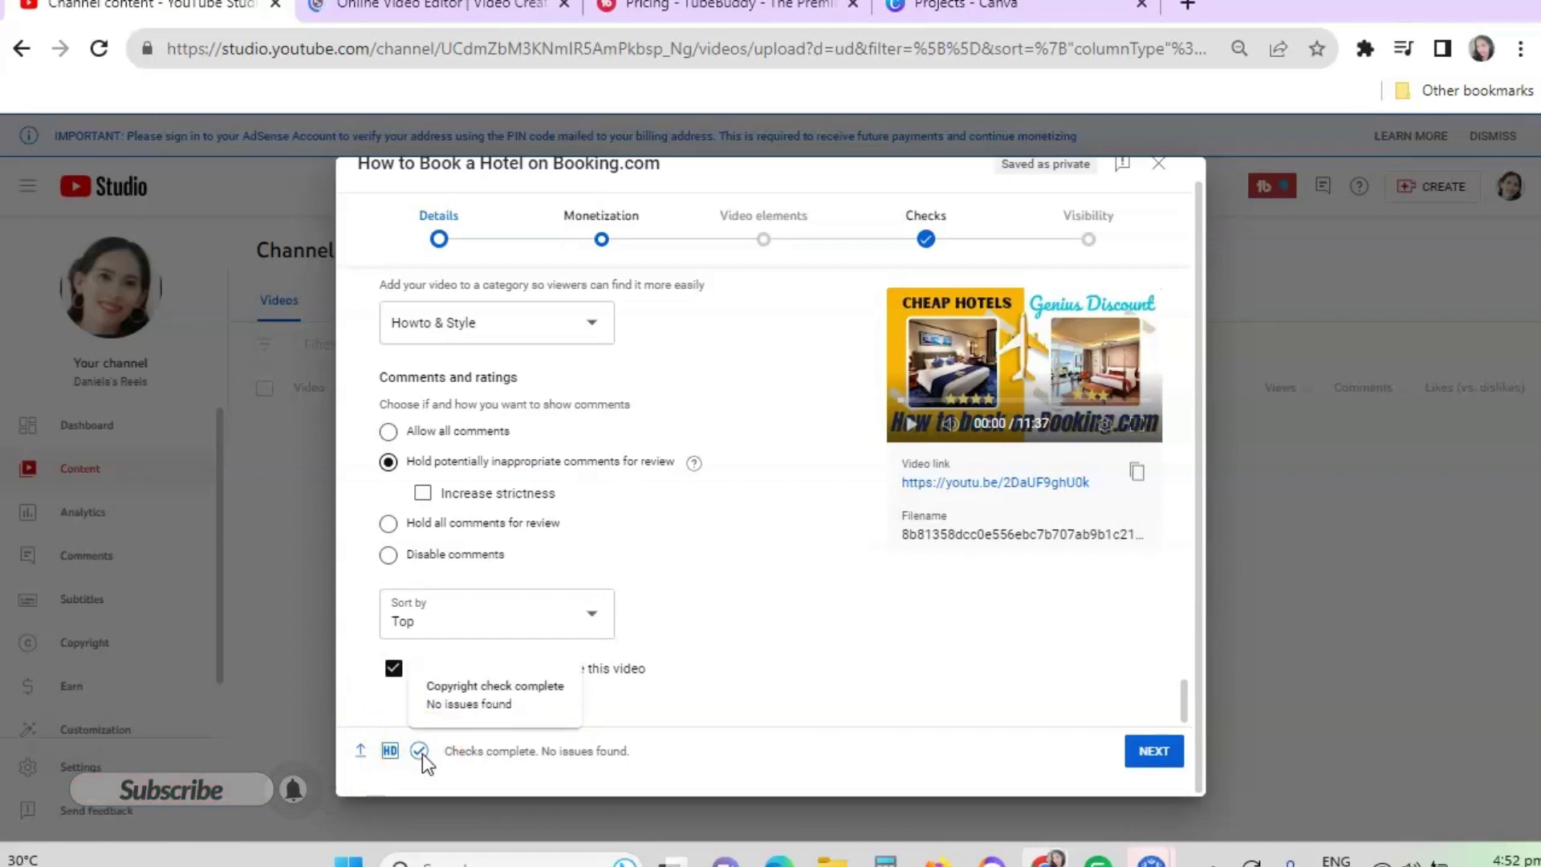
{"action": "left_click", "coordinate": [787, 399]}
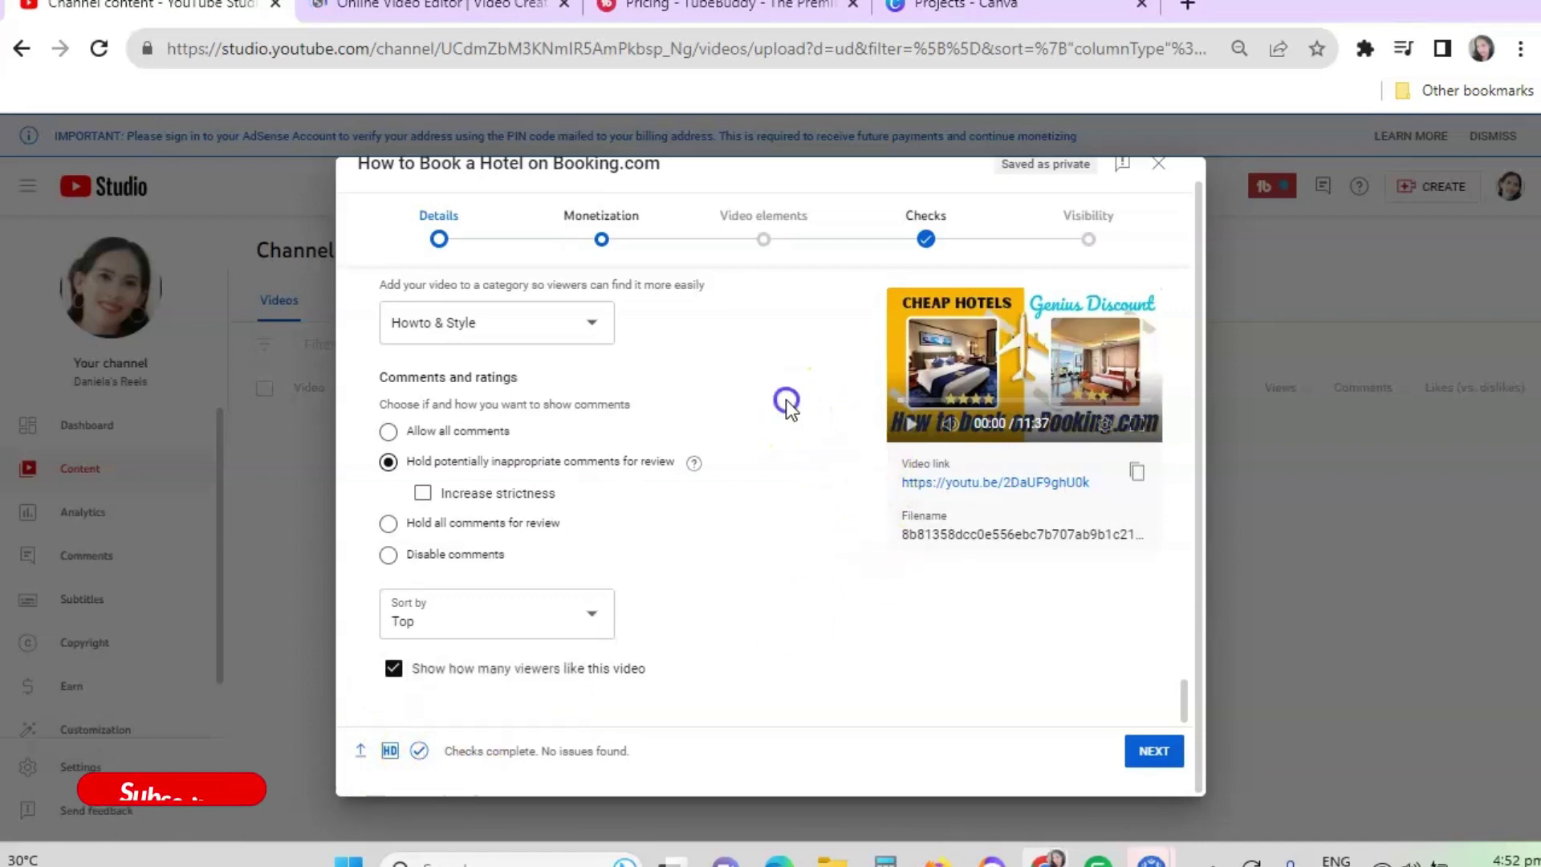
{"action": "left_click", "coordinate": [594, 239]}
{"action": "left_click", "coordinate": [1208, 819]}
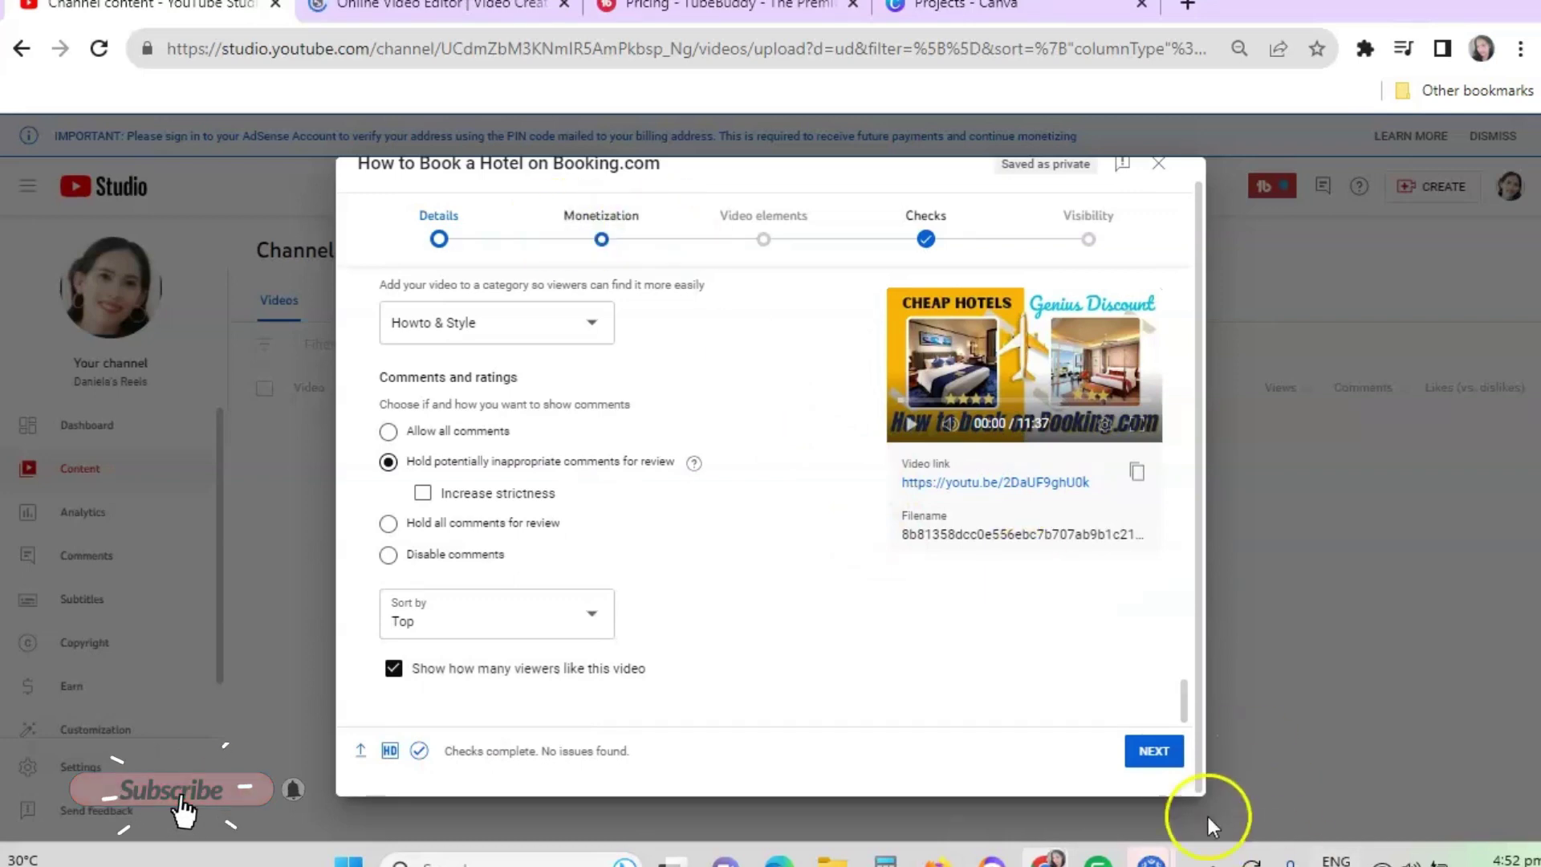
- Go back through the video details and clear the declaration that the video contains paid promotion
{"action": "left_click", "coordinate": [1156, 751]}
{"action": "scroll", "coordinate": [656, 575], "scroll_direction": "up", "scroll_amount": 8}
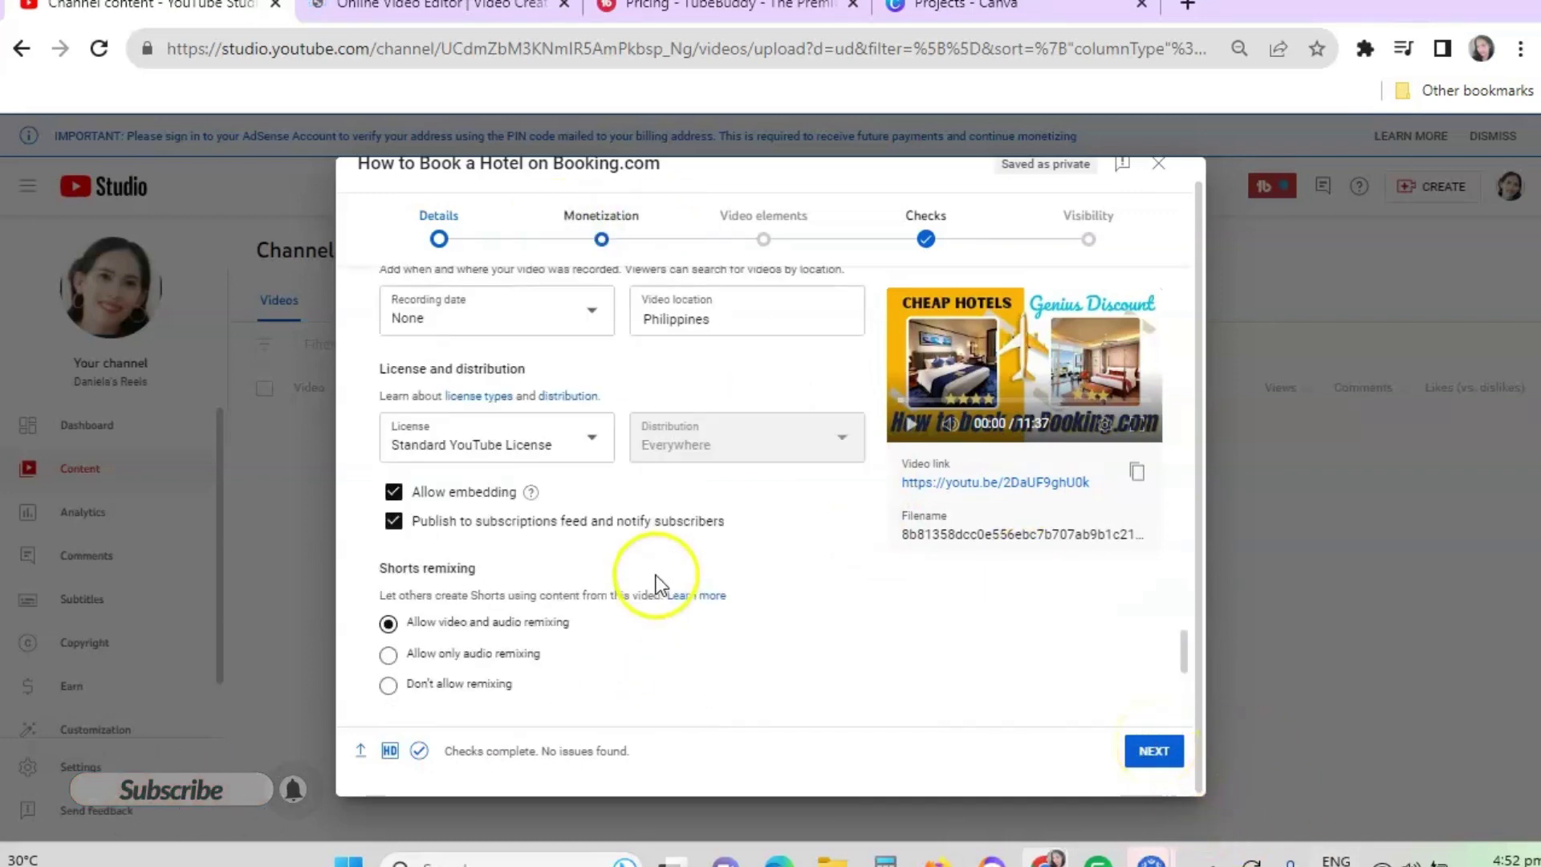
{"action": "scroll", "coordinate": [963, 683], "scroll_direction": "down", "scroll_amount": 4}
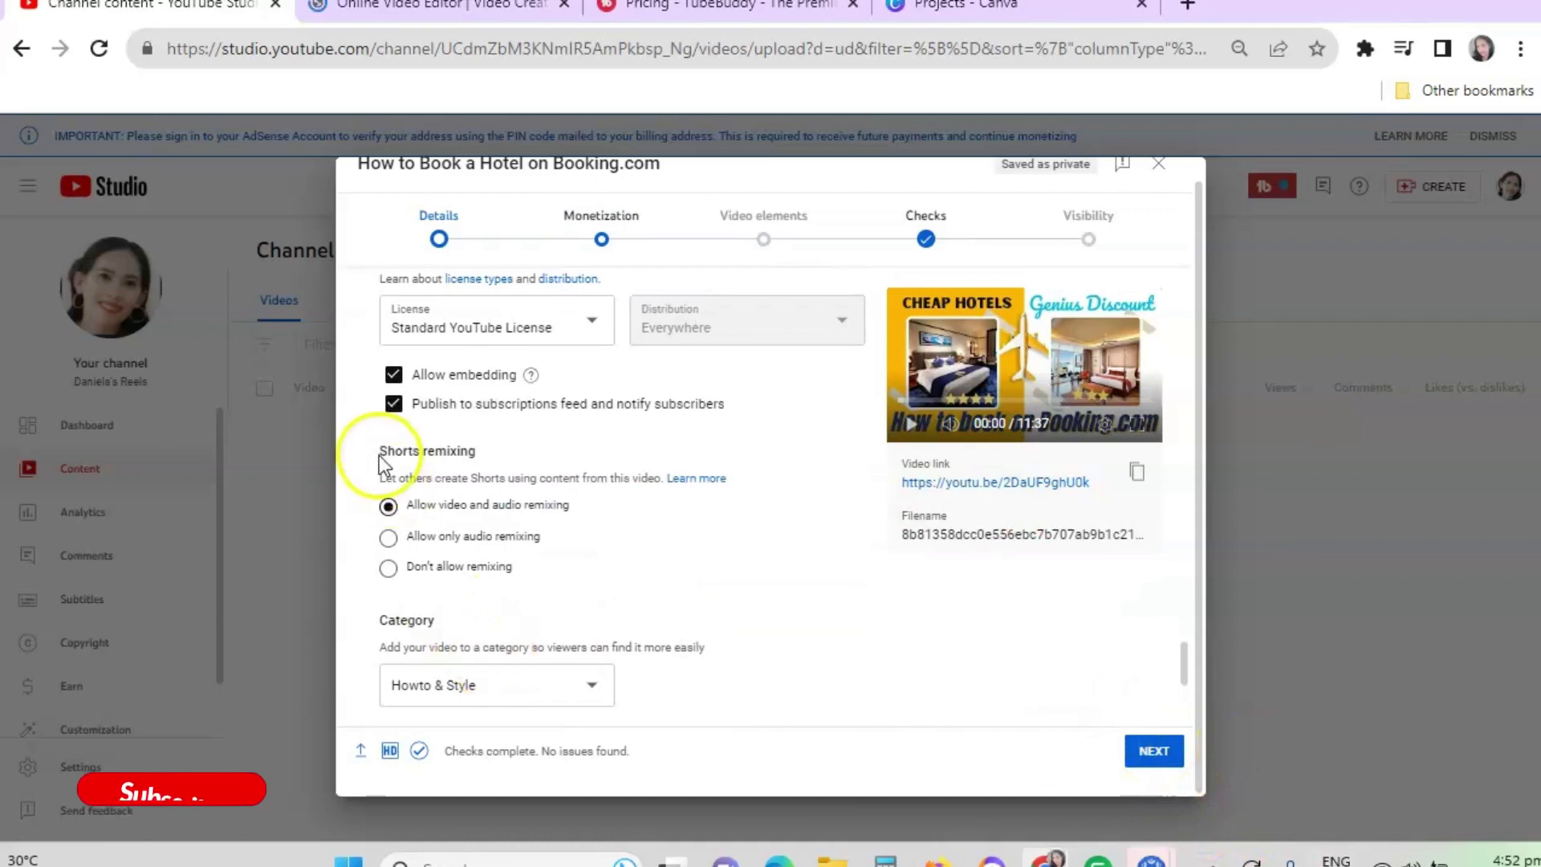
{"action": "scroll", "coordinate": [470, 619], "scroll_direction": "up", "scroll_amount": 15}
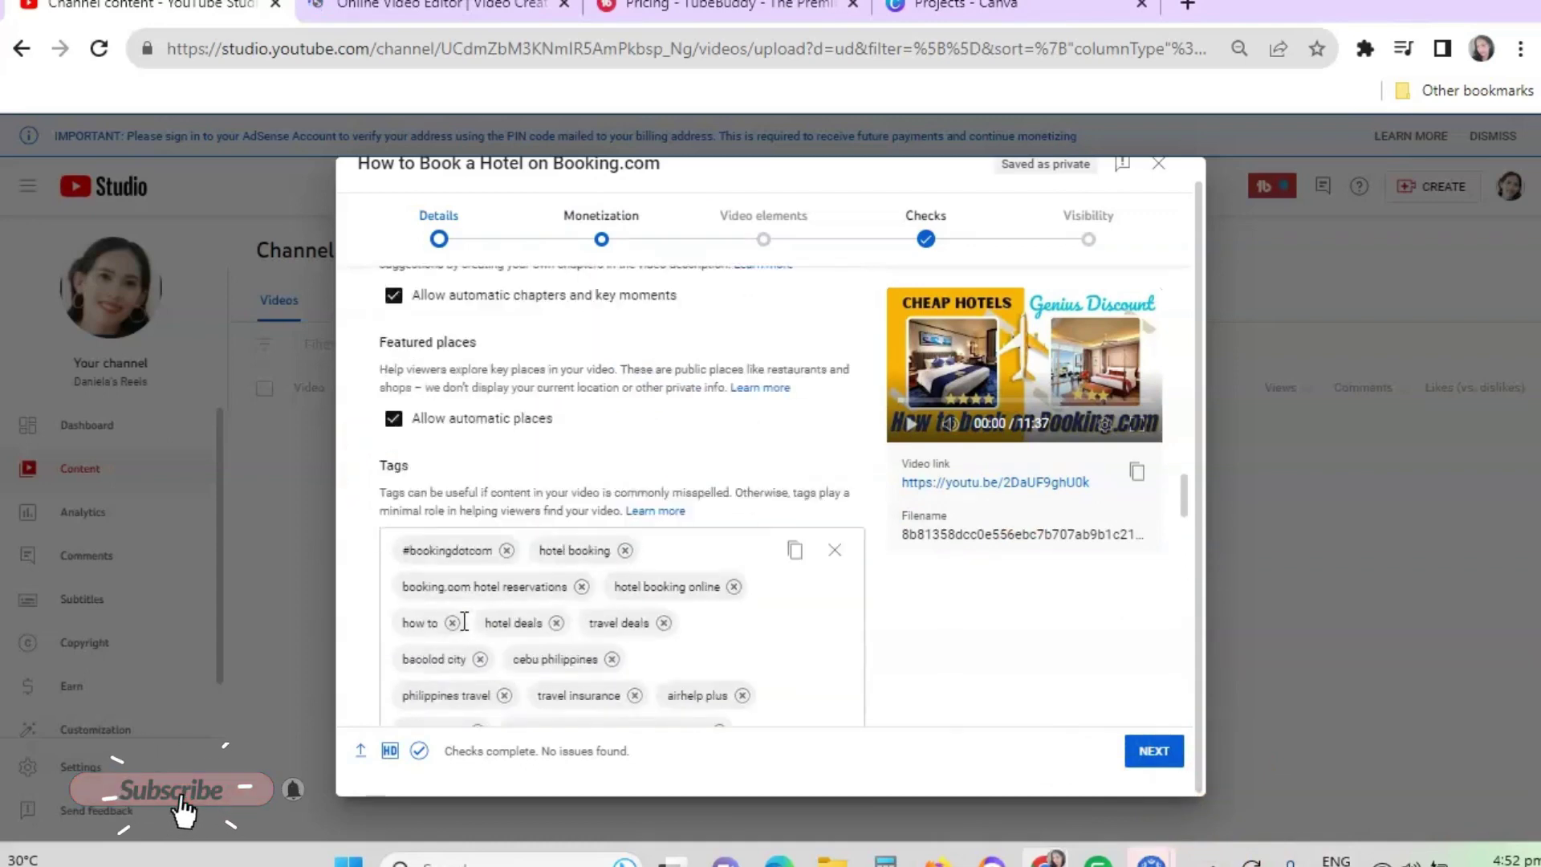
{"action": "scroll", "coordinate": [433, 562], "scroll_direction": "up", "scroll_amount": 4}
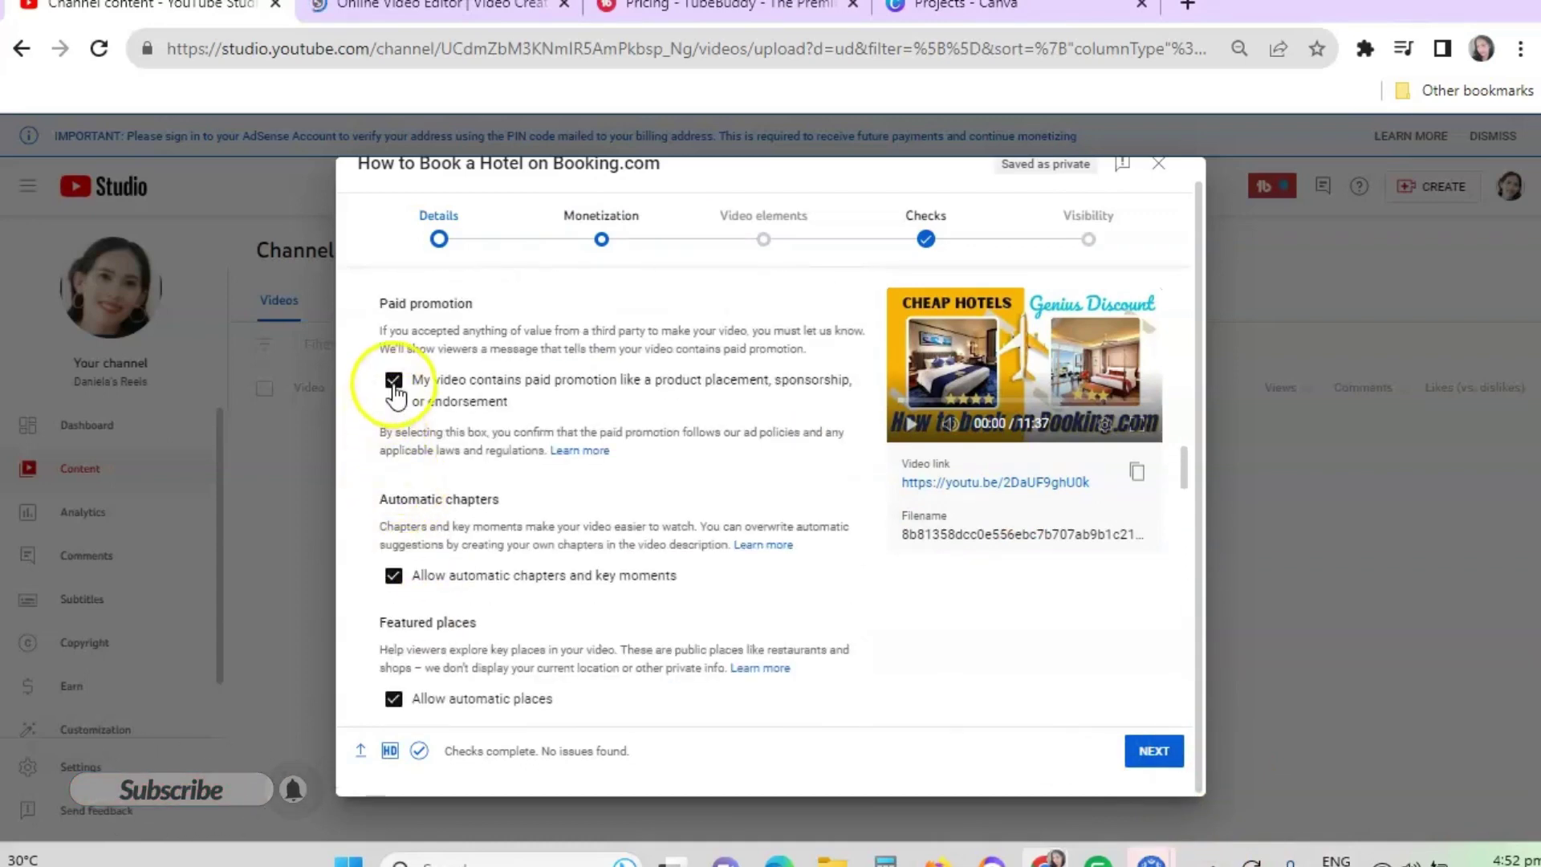
{"action": "left_click", "coordinate": [393, 380]}
{"action": "scroll", "coordinate": [951, 630], "scroll_direction": "down", "scroll_amount": 10}
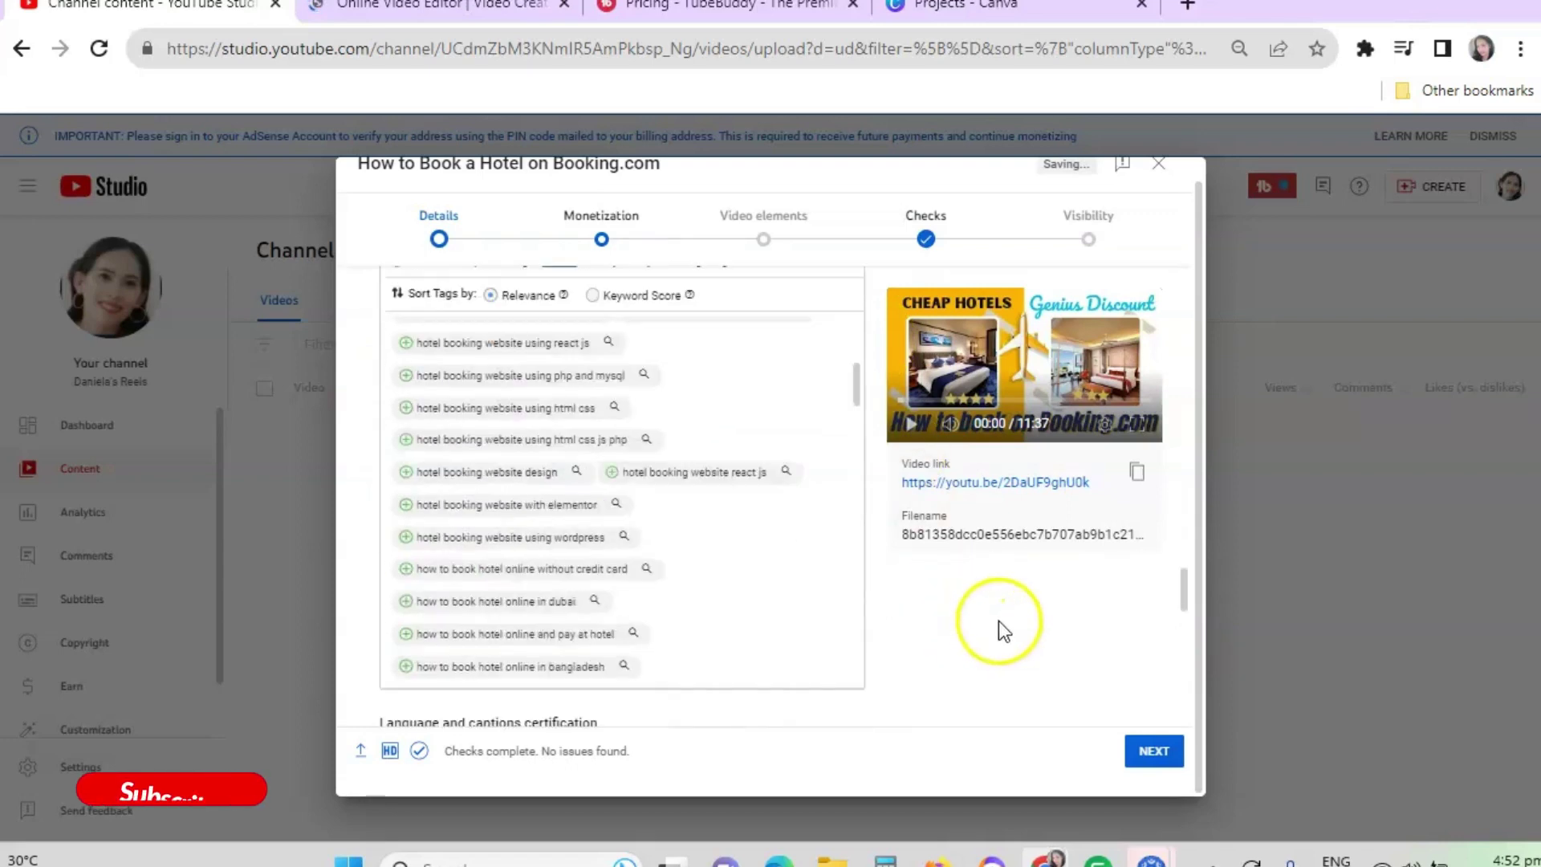
{"action": "scroll", "coordinate": [999, 620], "scroll_direction": "down", "scroll_amount": 10}
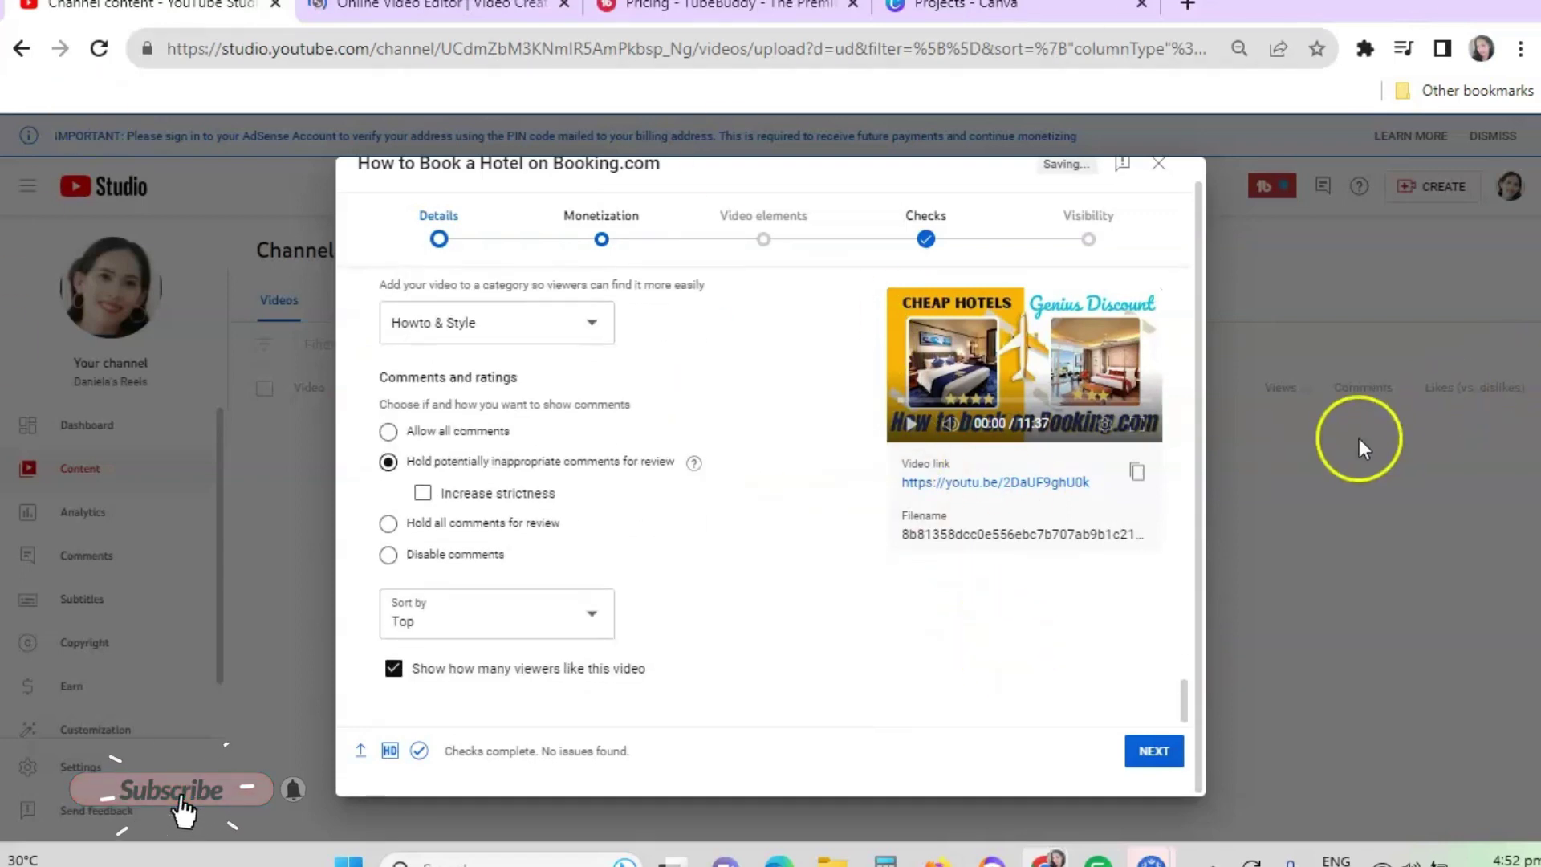
- Proceed to the Monetization stage and set the video's monetization to On
{"action": "left_click", "coordinate": [1154, 754]}
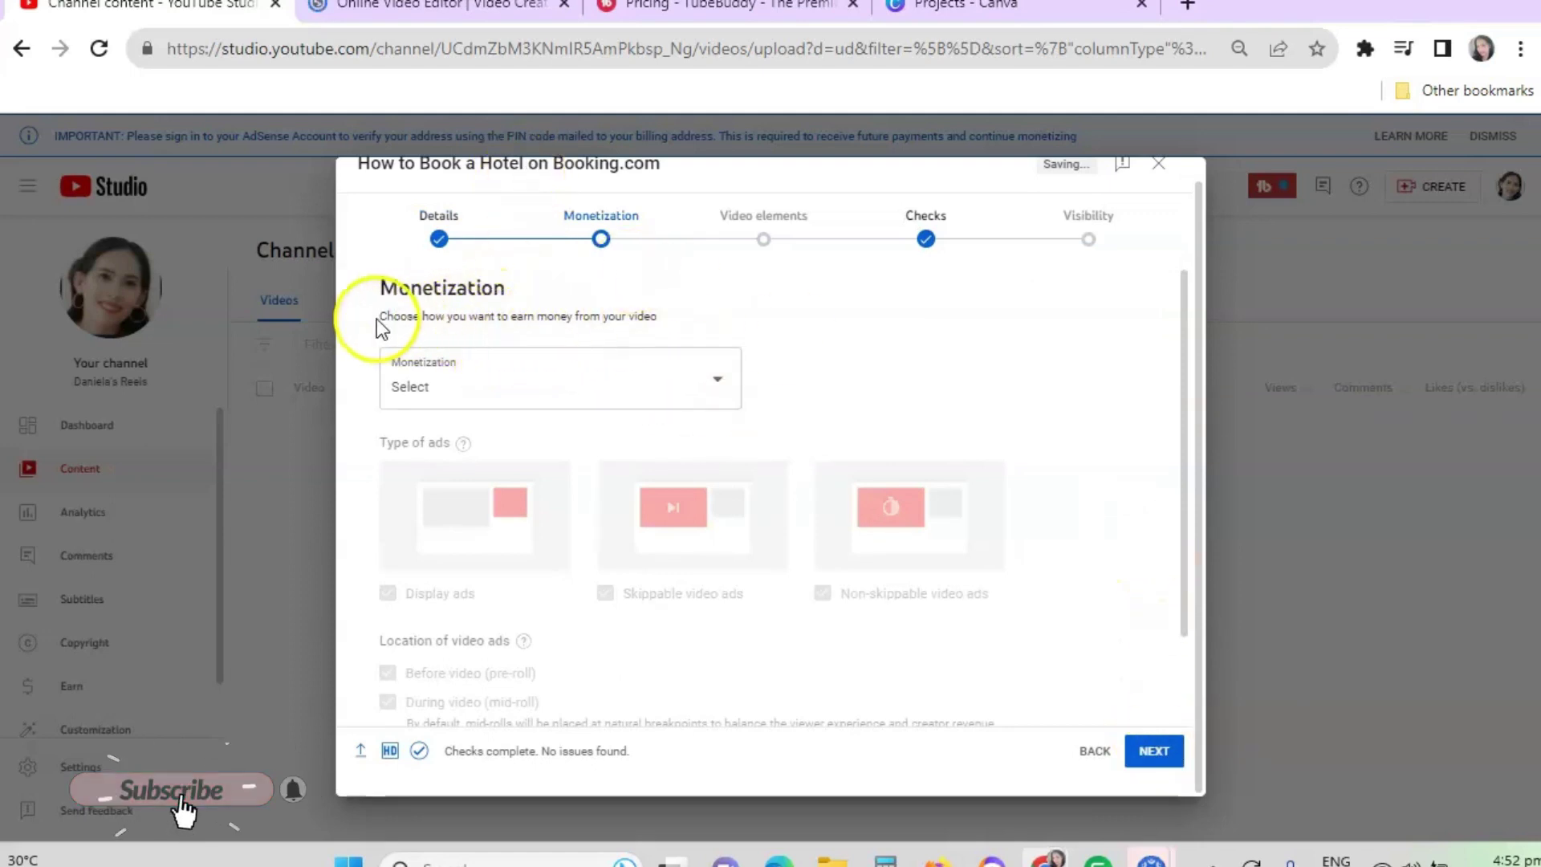
{"action": "left_click_drag", "start_coordinate": [378, 317], "coordinate": [664, 329]}
{"action": "left_click", "coordinate": [642, 382]}
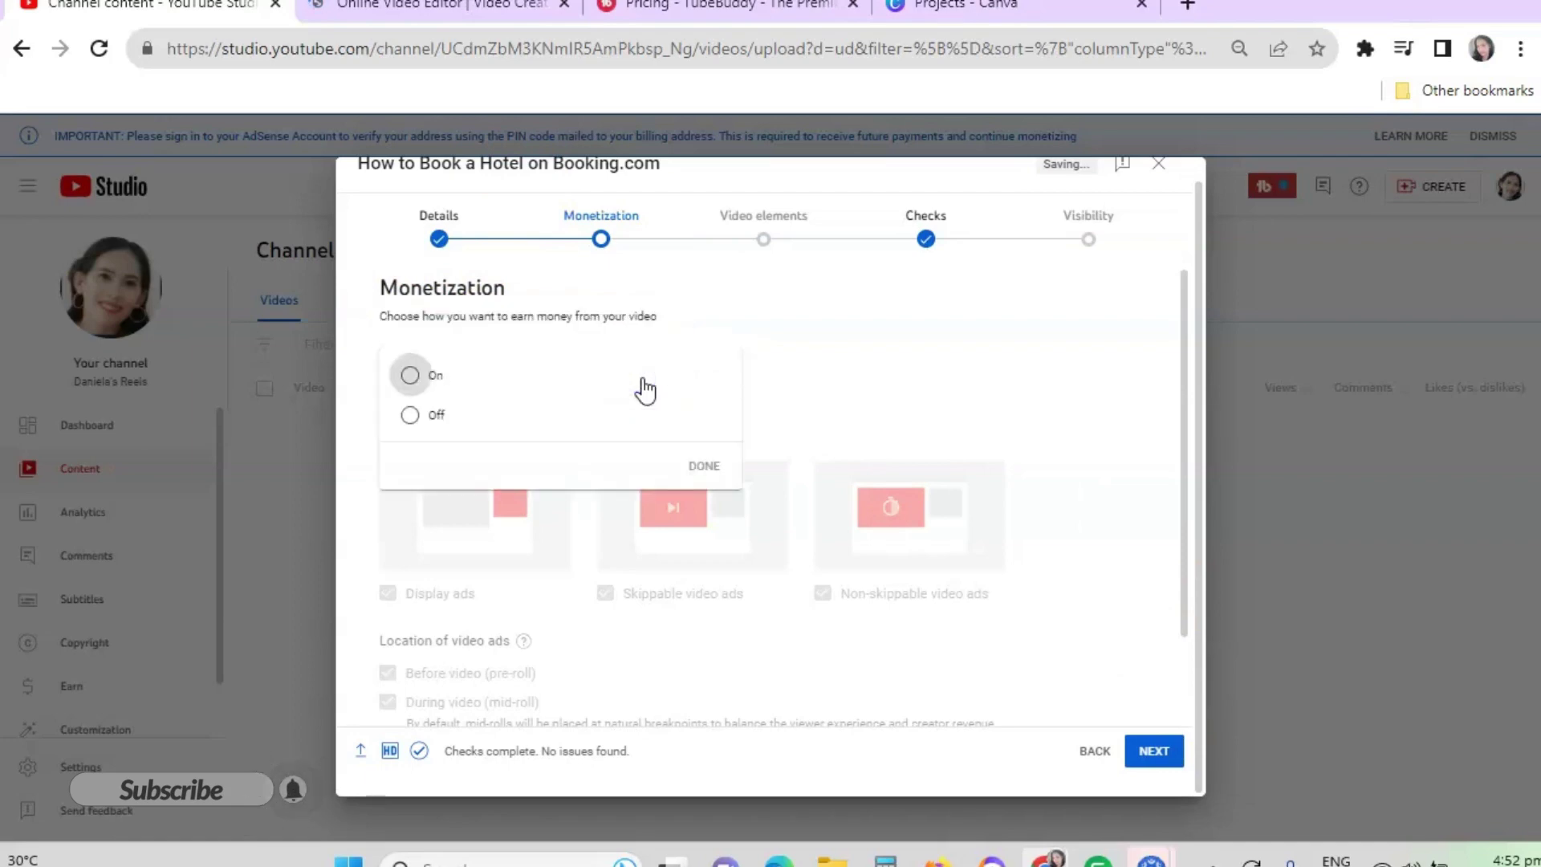
{"action": "left_click", "coordinate": [411, 375]}
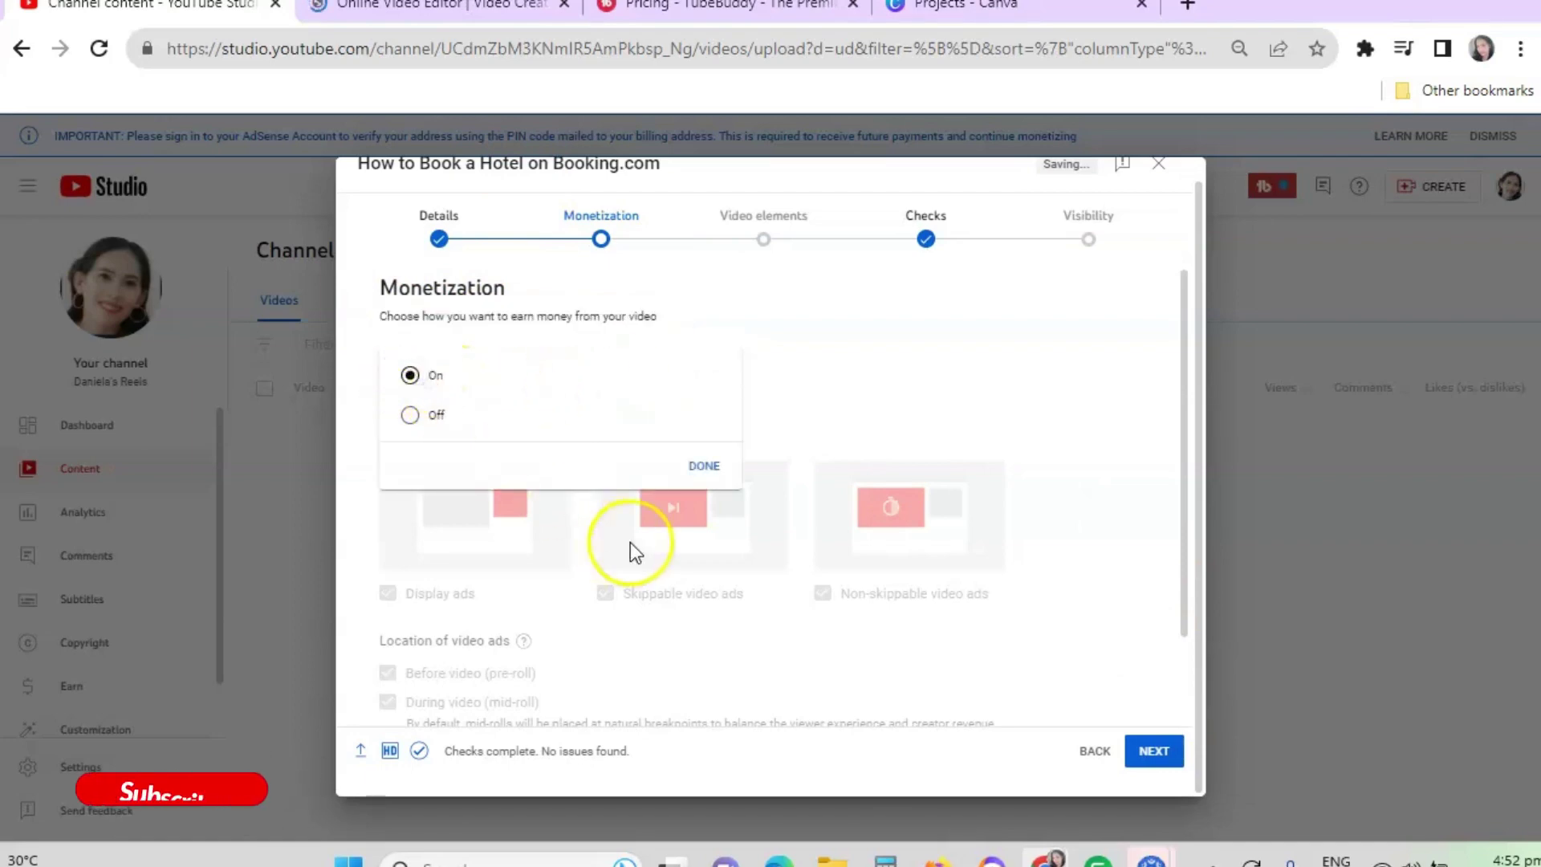
{"action": "left_click", "coordinate": [718, 468]}
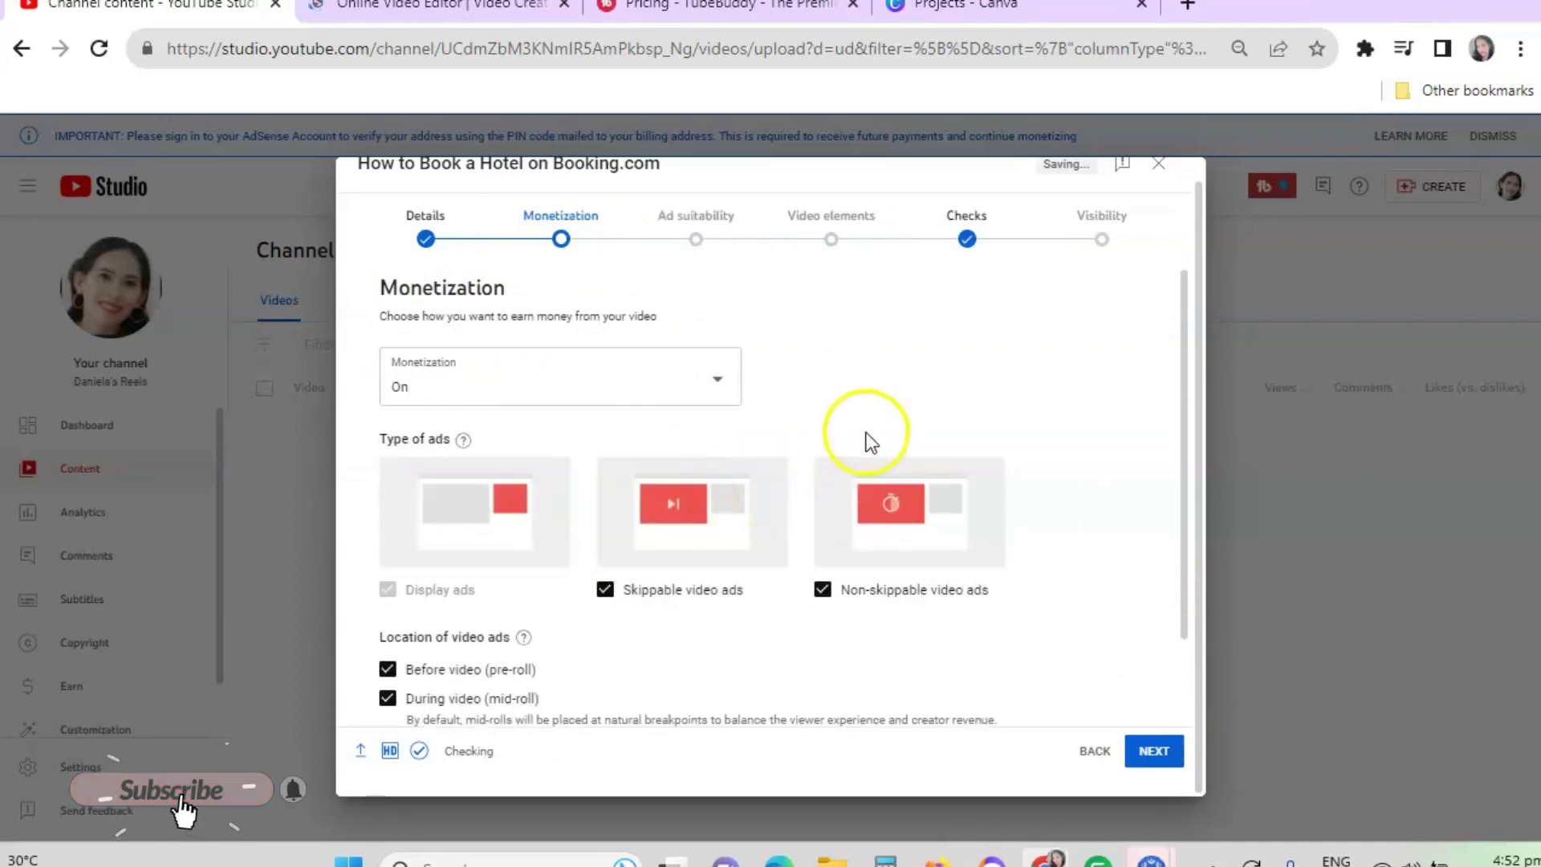
- Review the ad types and locations, turning ads before the video (pre-roll) off and back on
{"action": "scroll", "coordinate": [877, 431], "scroll_direction": "down", "scroll_amount": 2}
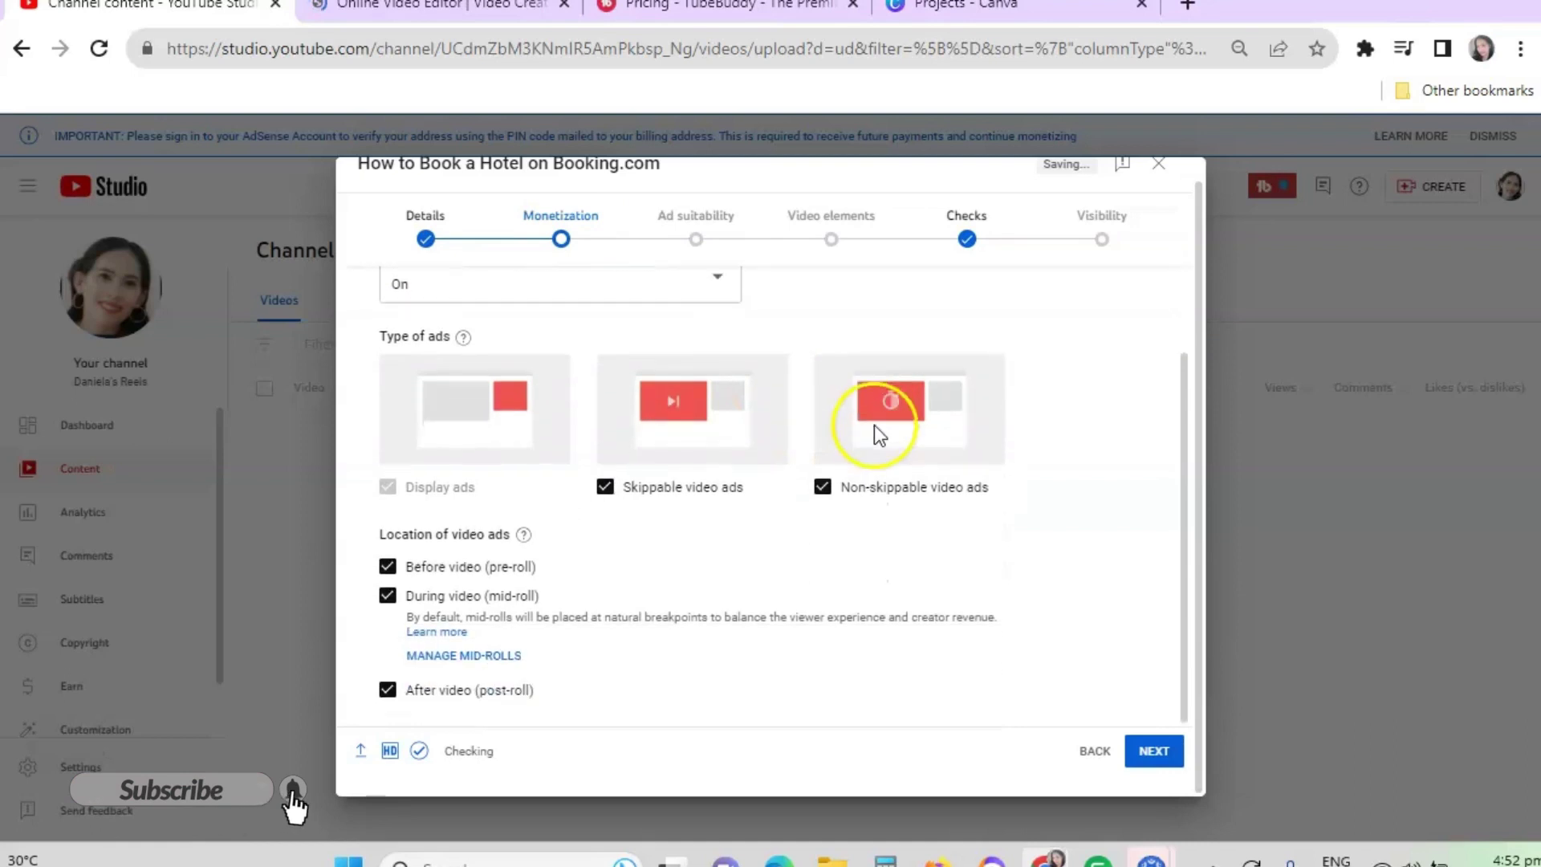
{"action": "left_click", "coordinate": [388, 566]}
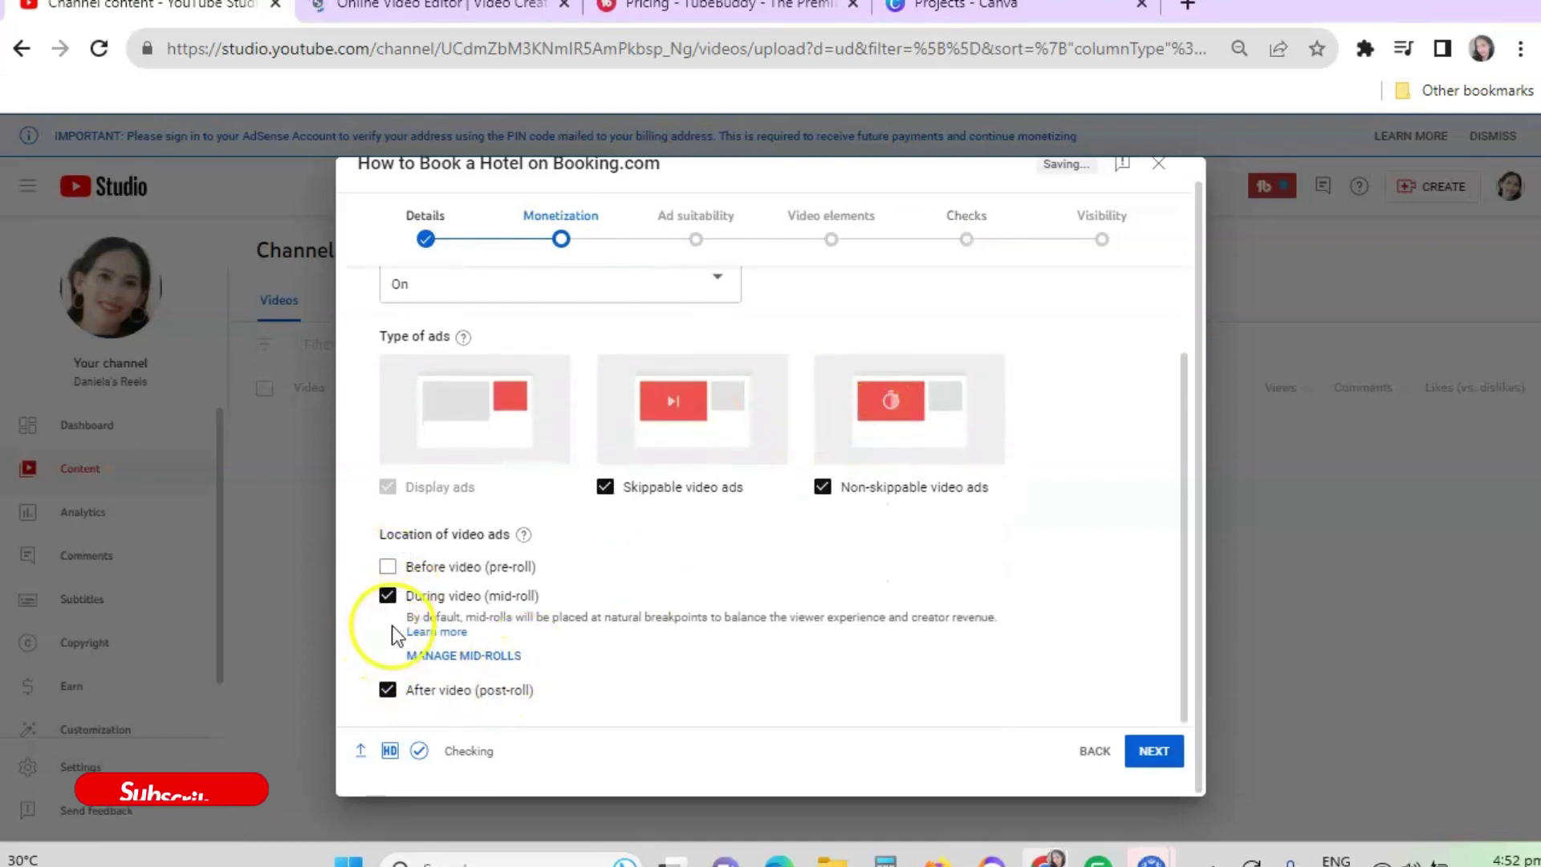
{"action": "left_click", "coordinate": [423, 571]}
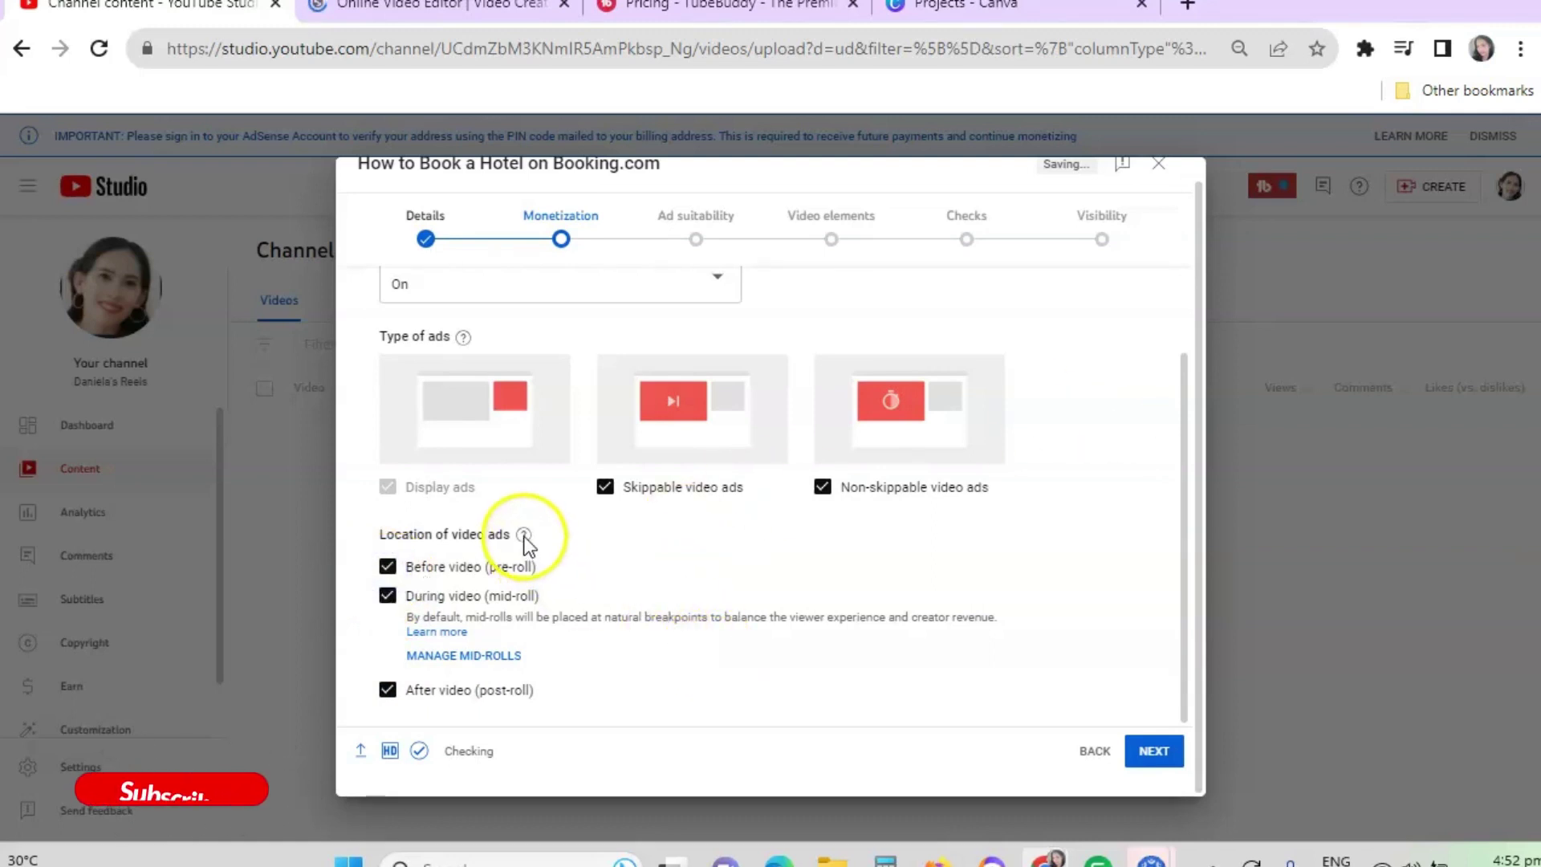
{"action": "mouse_move", "coordinate": [526, 538]}
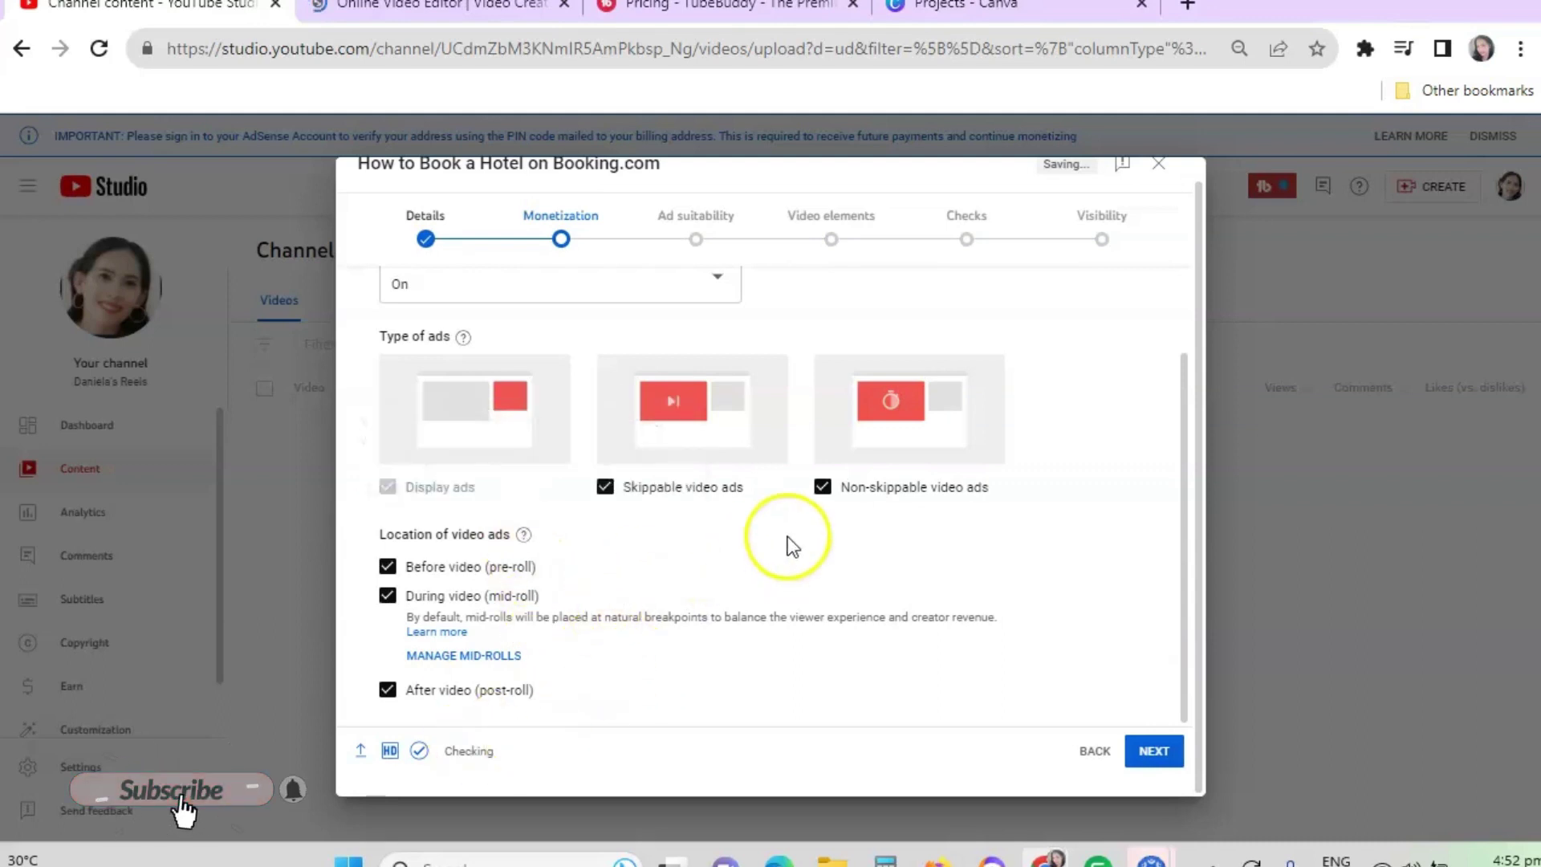
- Toggle non-skippable video ads off and back on, and proceed to the Ad suitability stage
{"action": "double_click", "coordinate": [827, 490]}
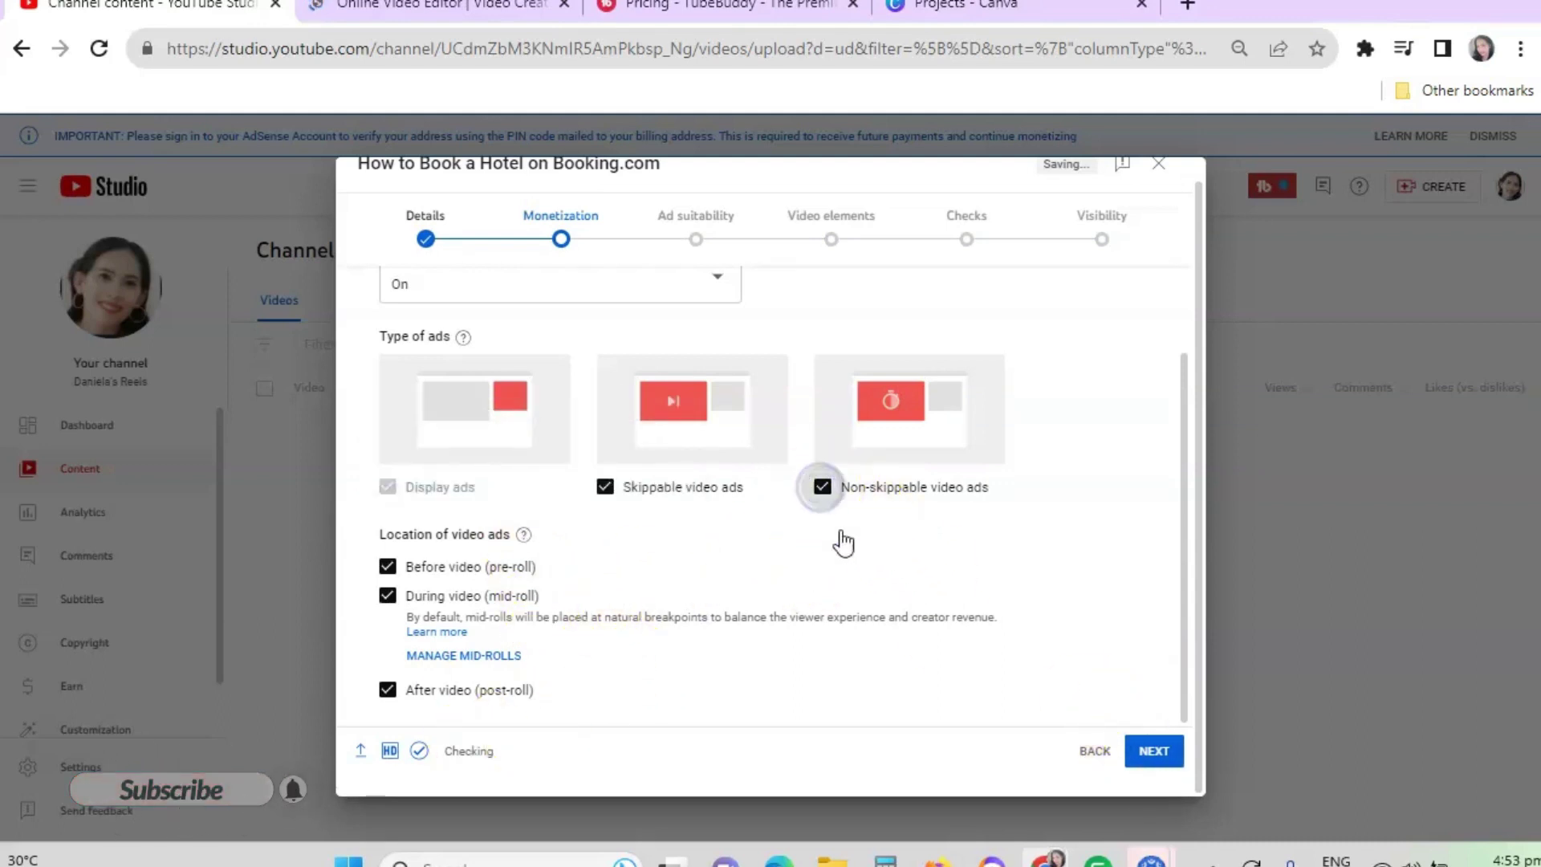
{"action": "left_click", "coordinate": [824, 488]}
{"action": "left_click", "coordinate": [1151, 755]}
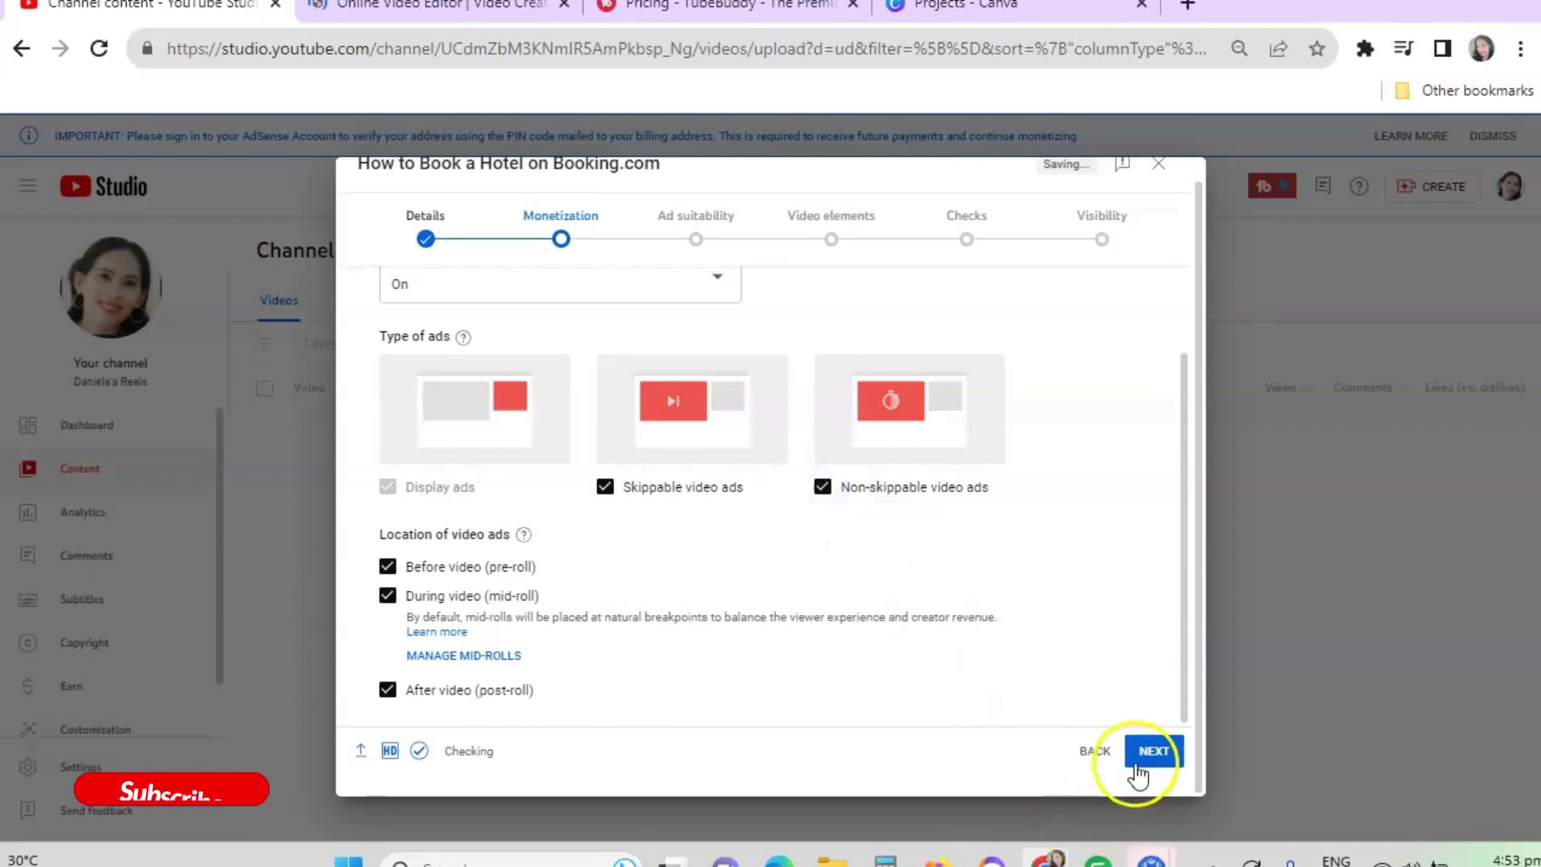
{"action": "left_click", "coordinate": [707, 233]}
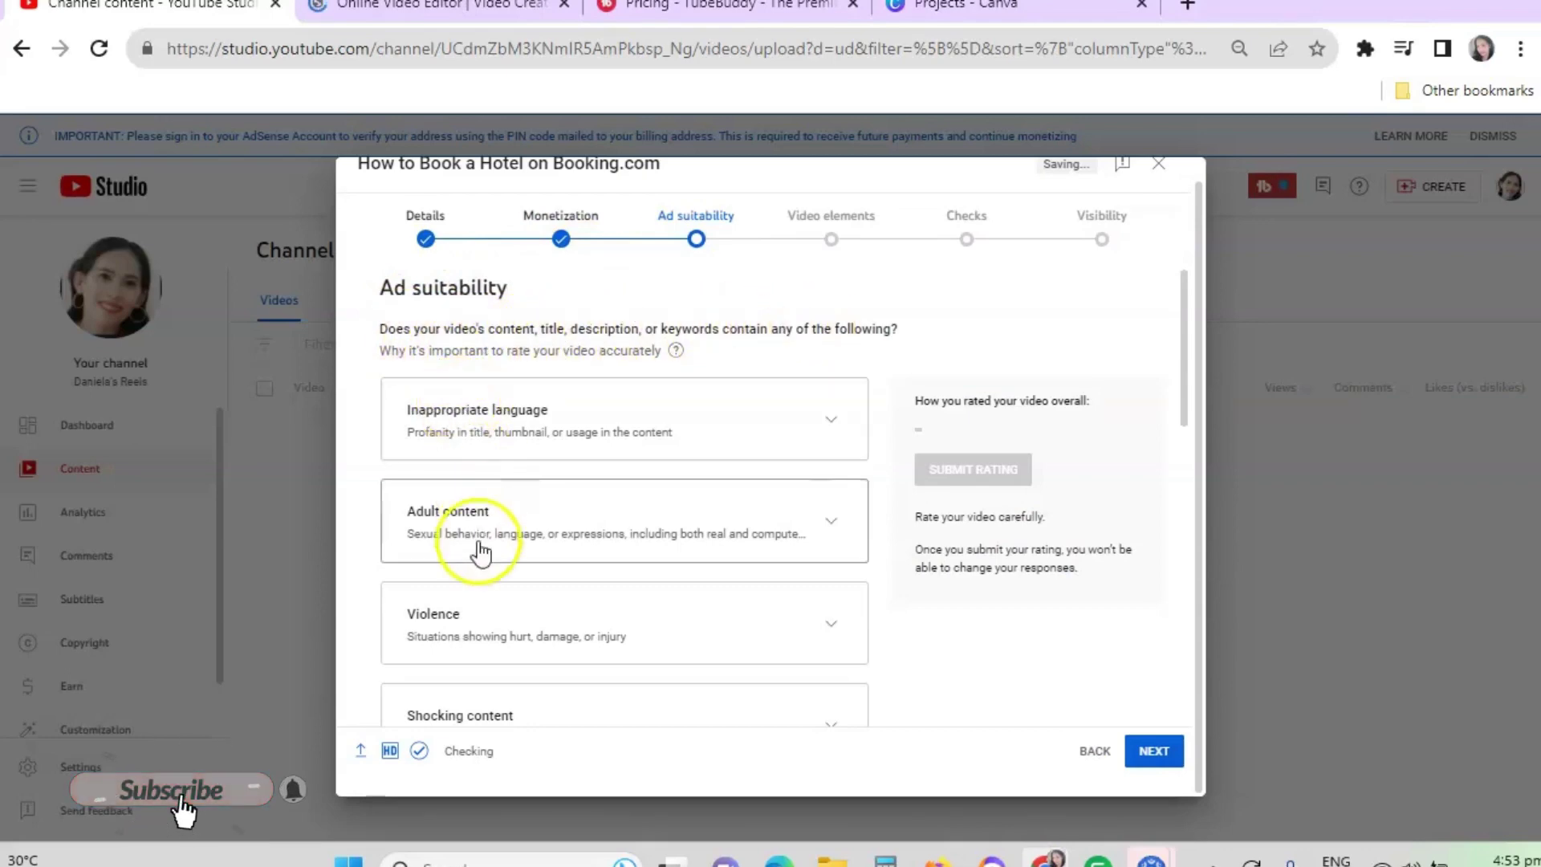
- Review the ad suitability categories and declare that the video contains none of the above
{"action": "scroll", "coordinate": [468, 522], "scroll_direction": "down", "scroll_amount": 3}
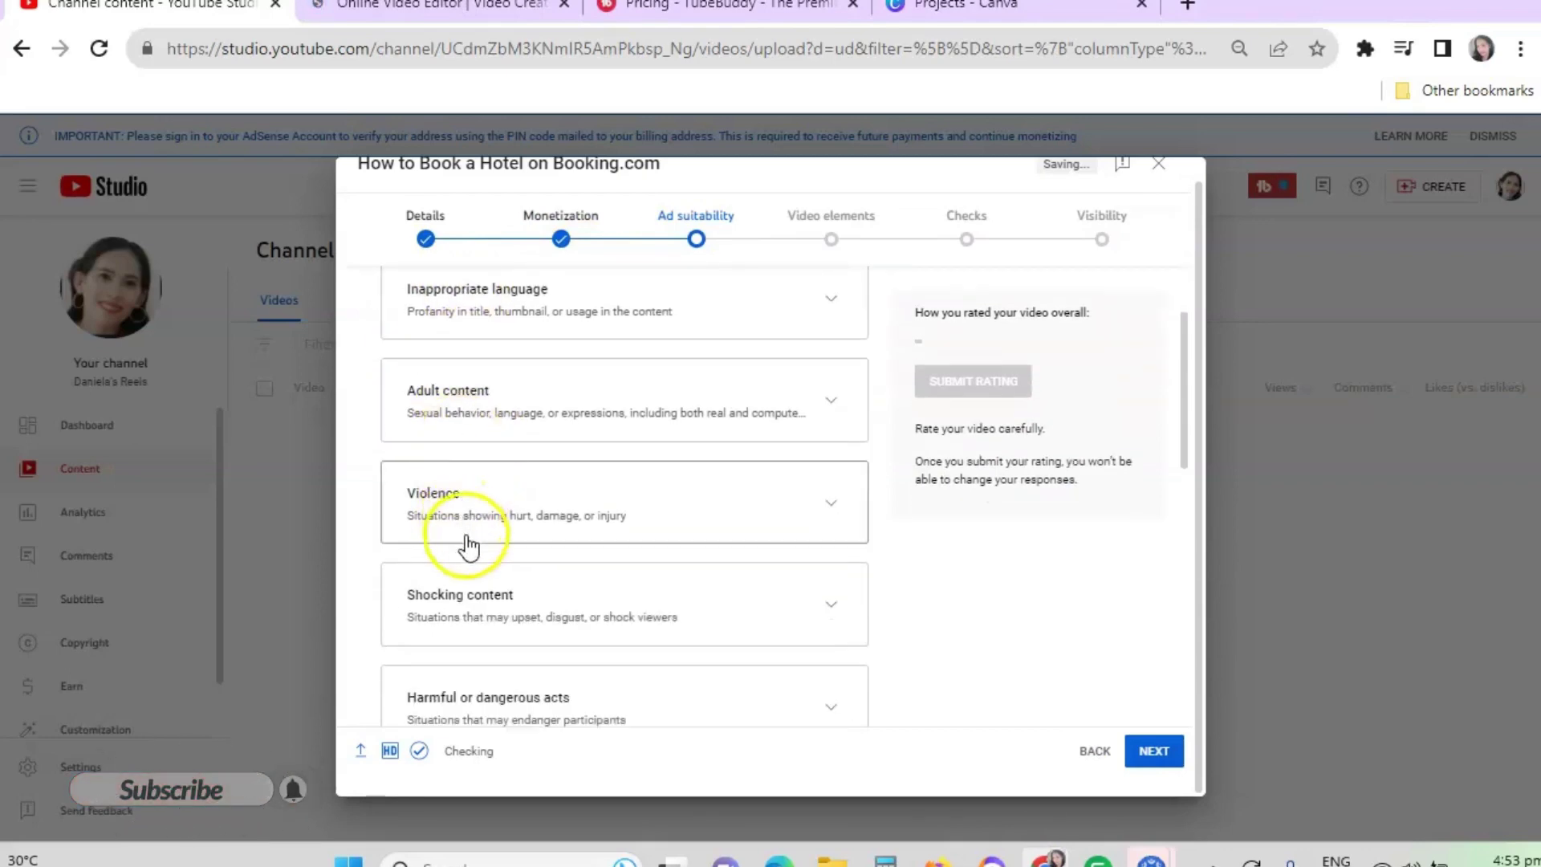
{"action": "scroll", "coordinate": [470, 578], "scroll_direction": "down", "scroll_amount": 3}
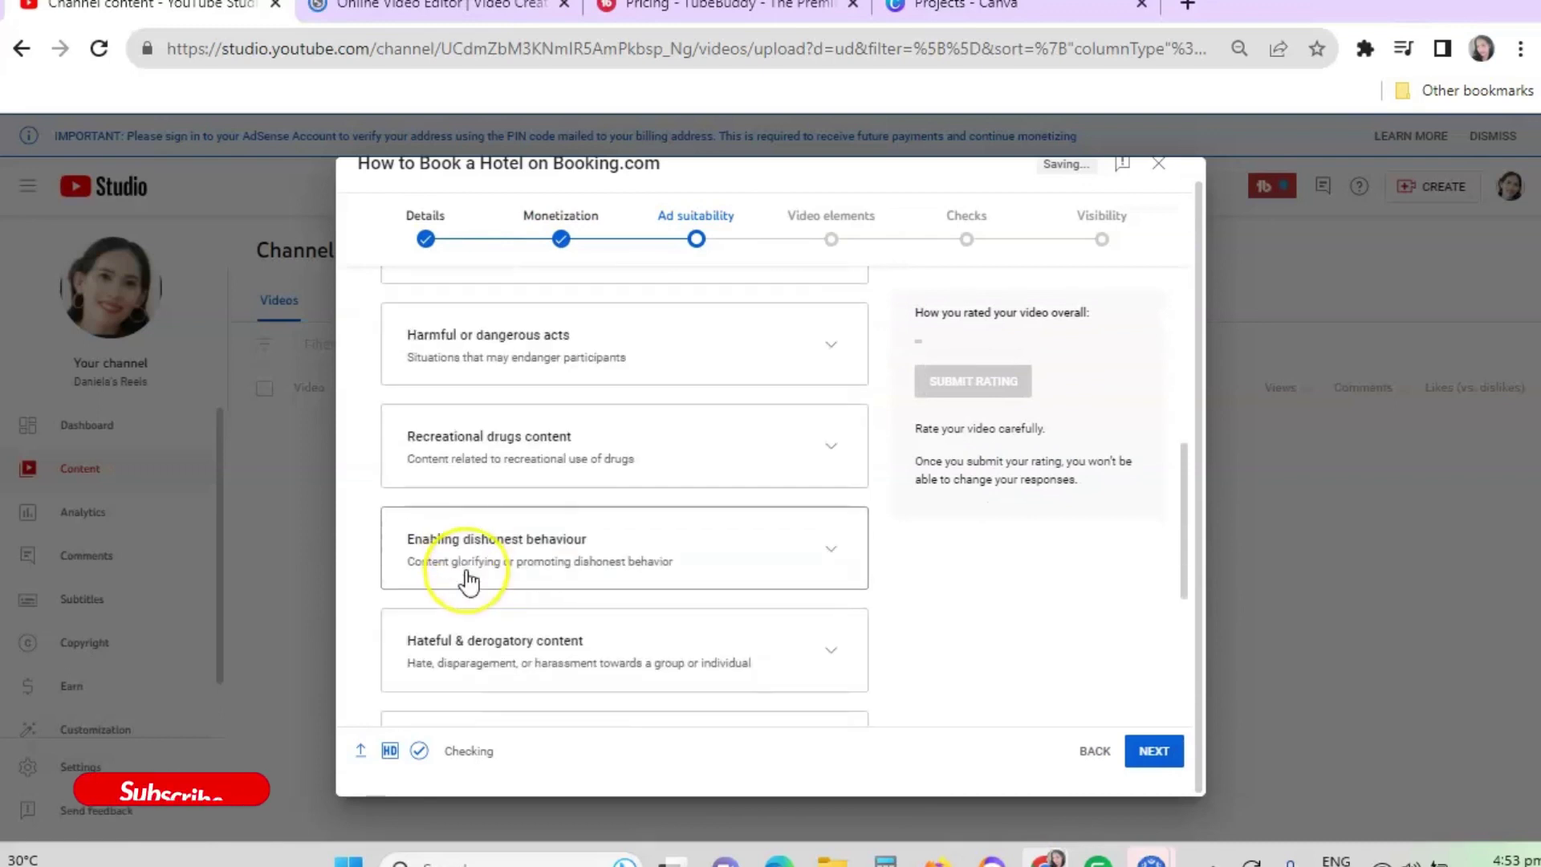
{"action": "scroll", "coordinate": [470, 579], "scroll_direction": "down", "scroll_amount": 2}
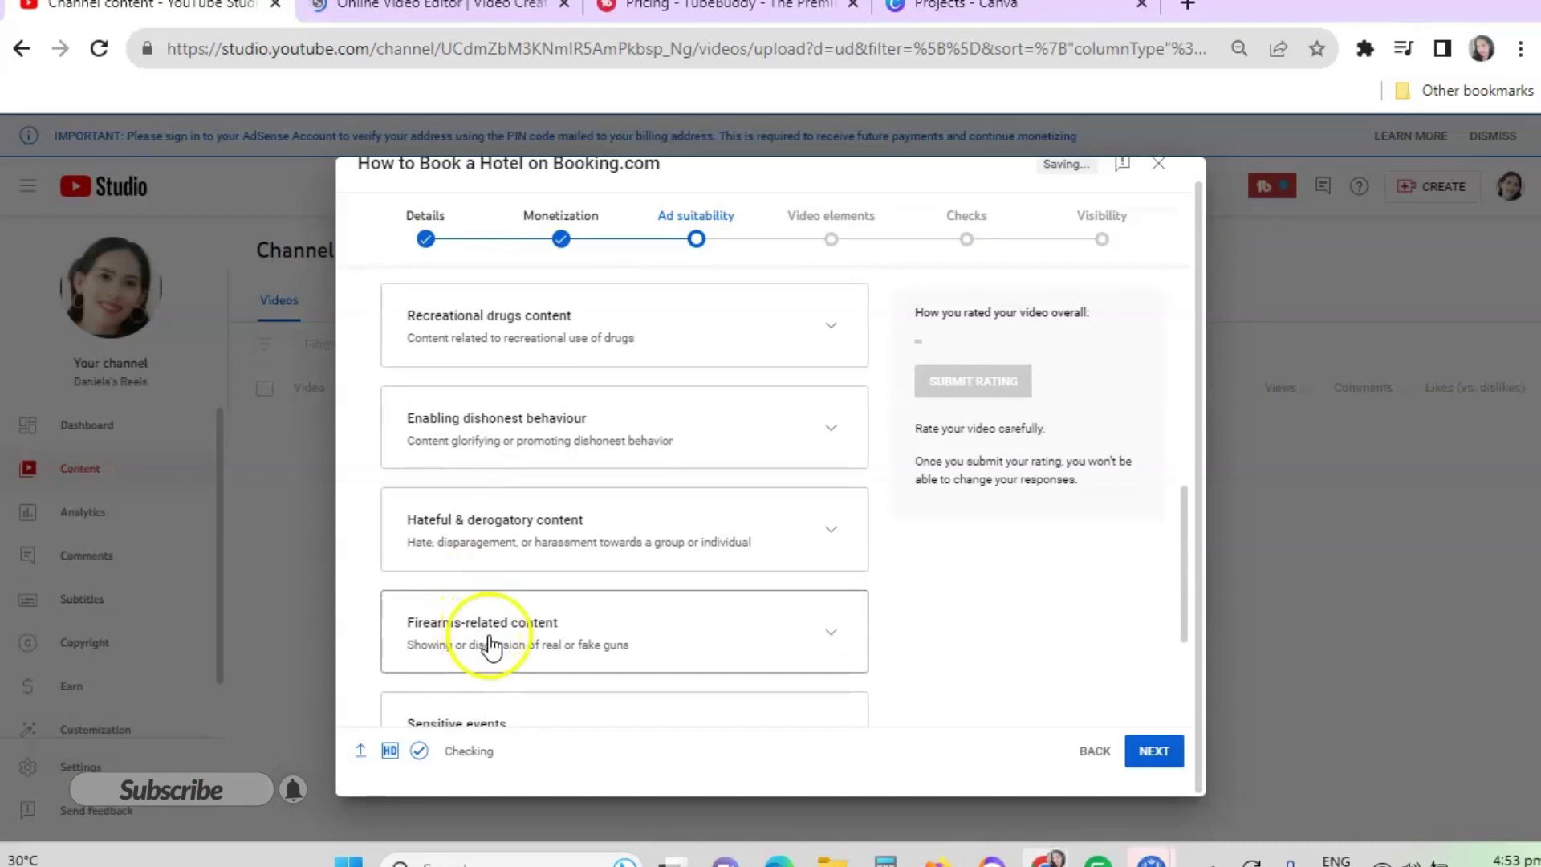
{"action": "scroll", "coordinate": [485, 638], "scroll_direction": "down", "scroll_amount": 3}
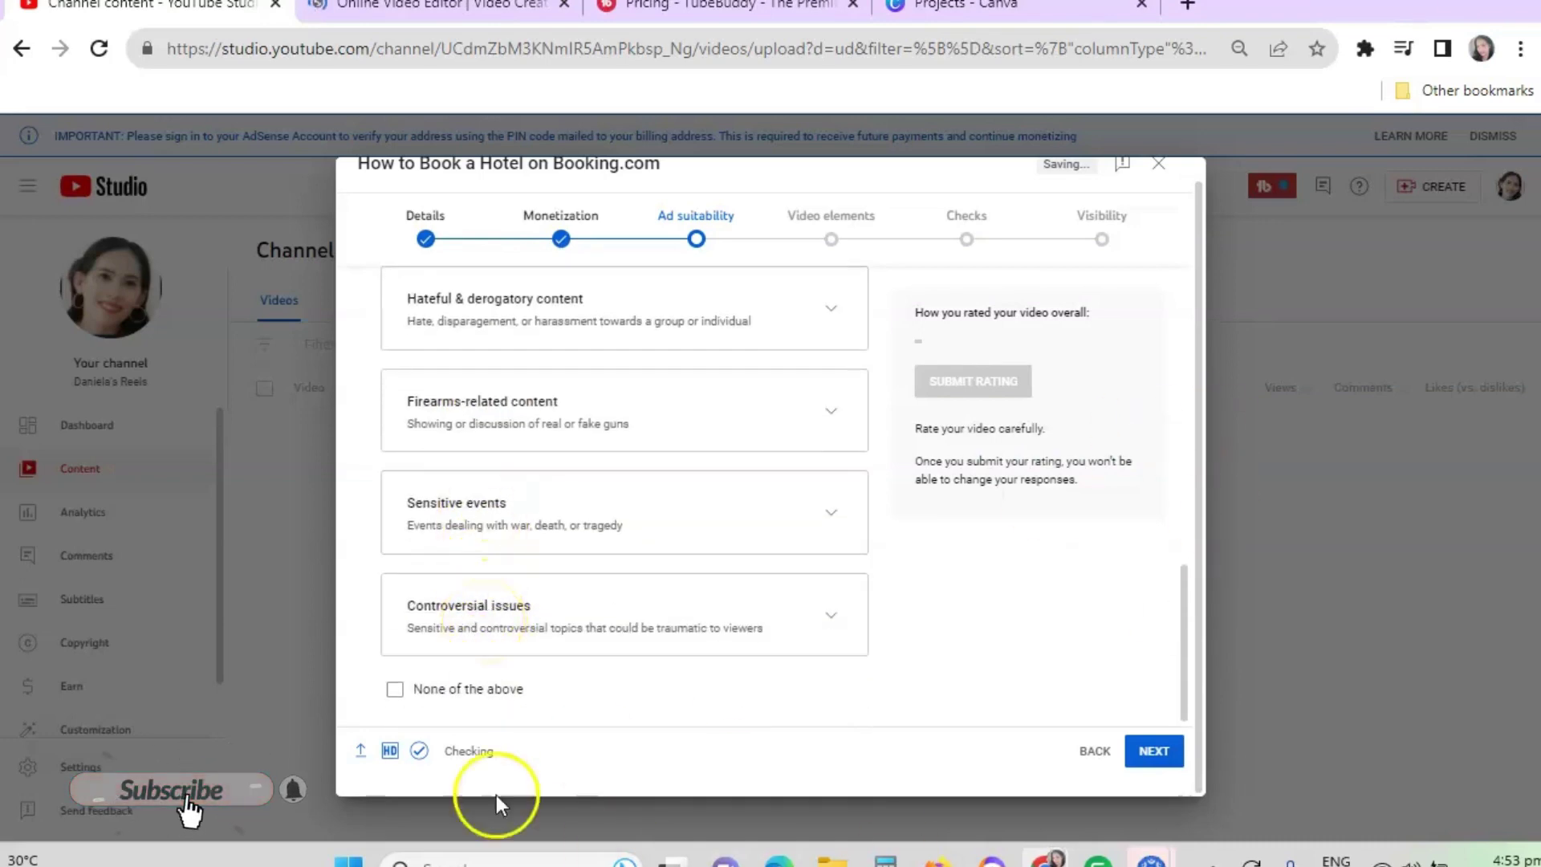
{"action": "left_click", "coordinate": [396, 690]}
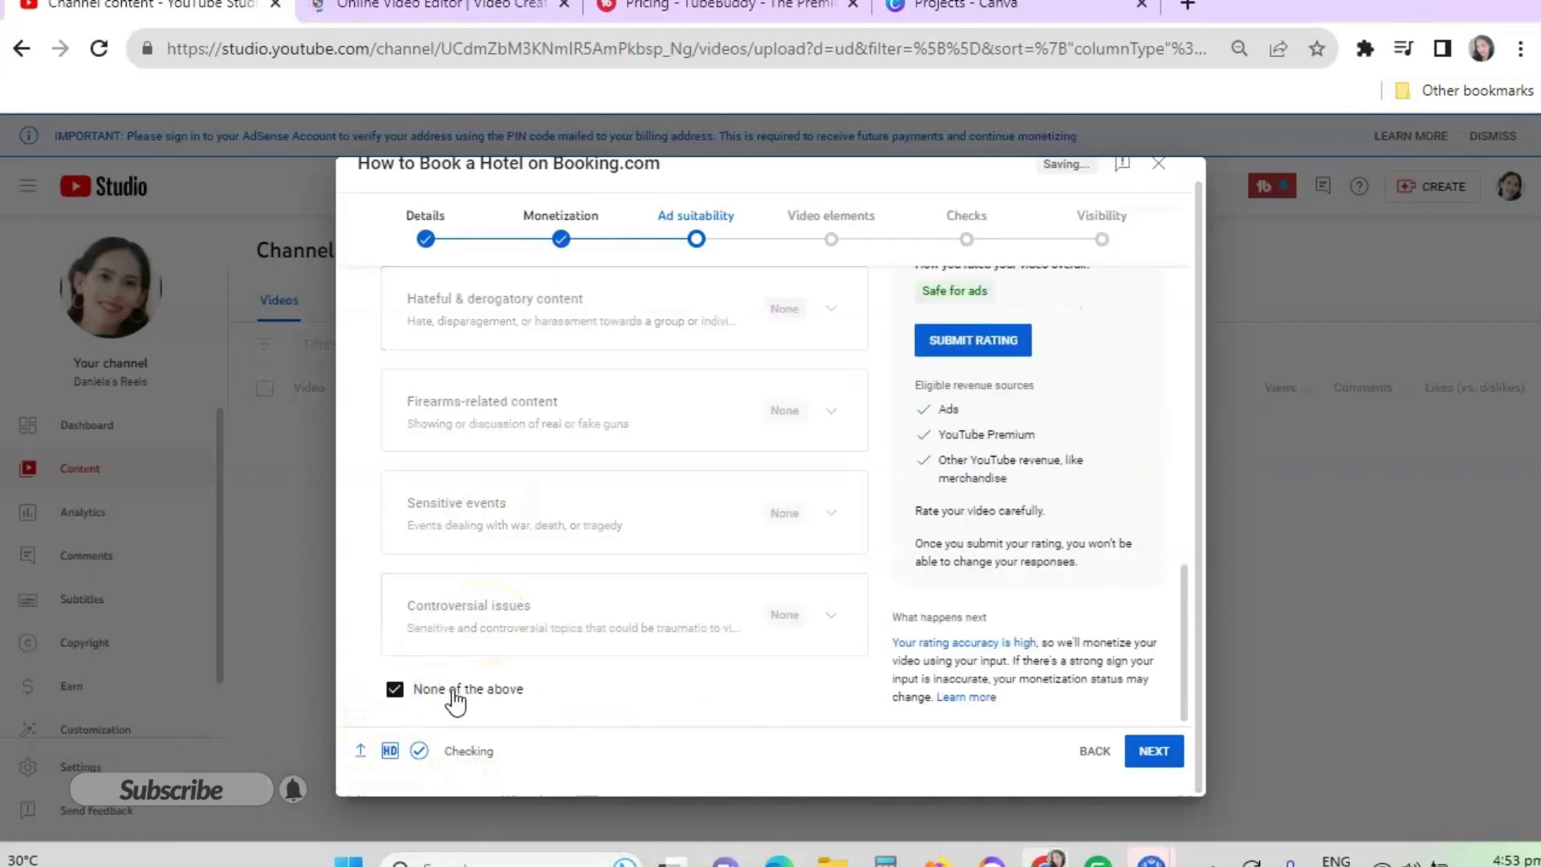
- Read through the overall ad suitability rating and its eligible revenue sources, and submit the rating
{"action": "scroll", "coordinate": [910, 581], "scroll_direction": "up", "scroll_amount": 3}
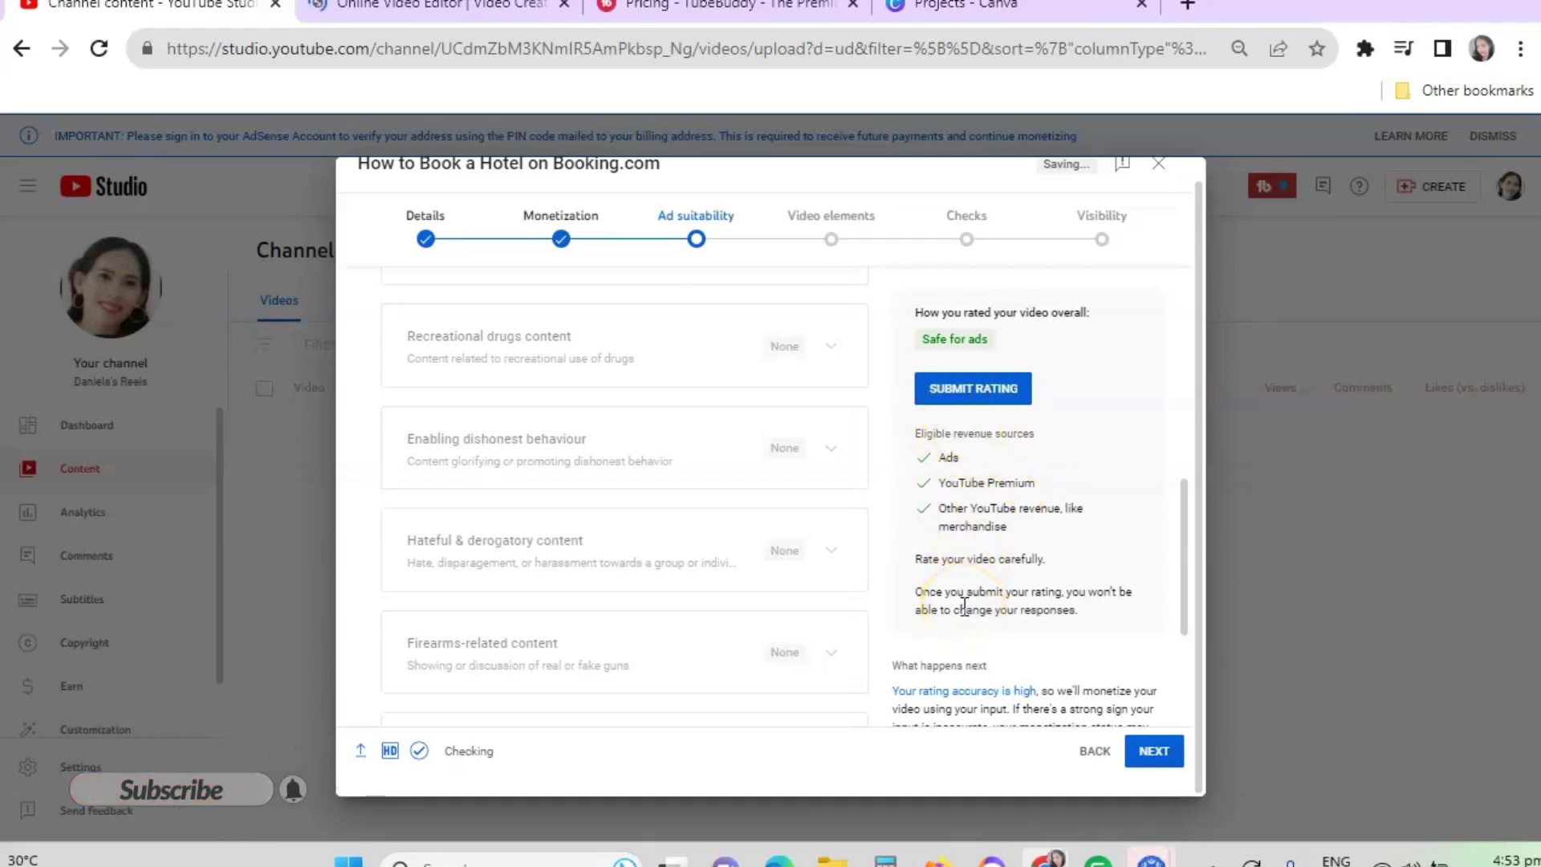
{"action": "scroll", "coordinate": [964, 607], "scroll_direction": "down", "scroll_amount": 2}
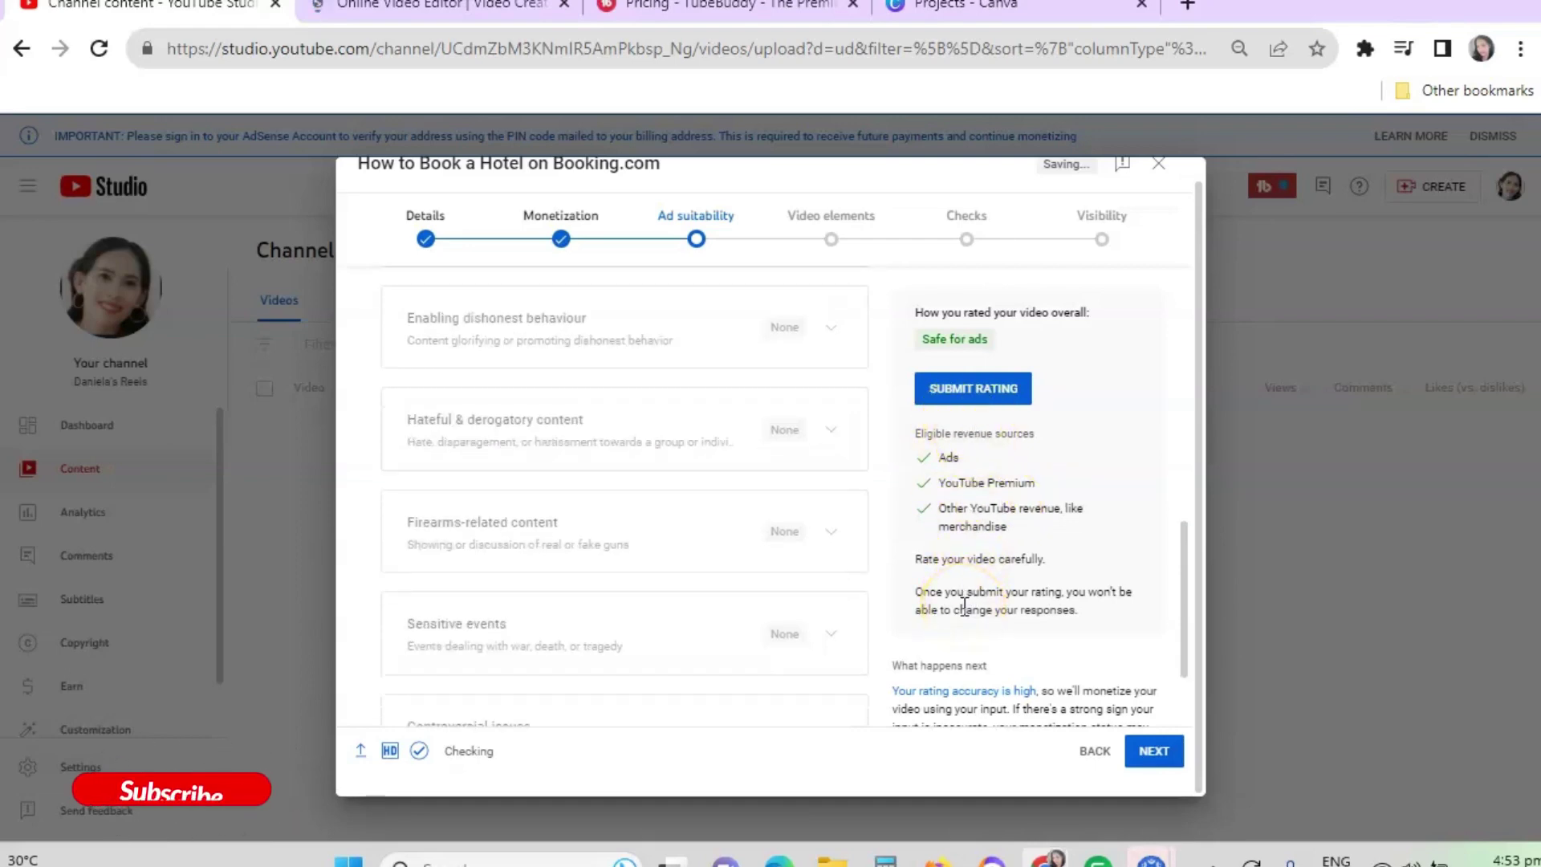
{"action": "left_click", "coordinate": [976, 390]}
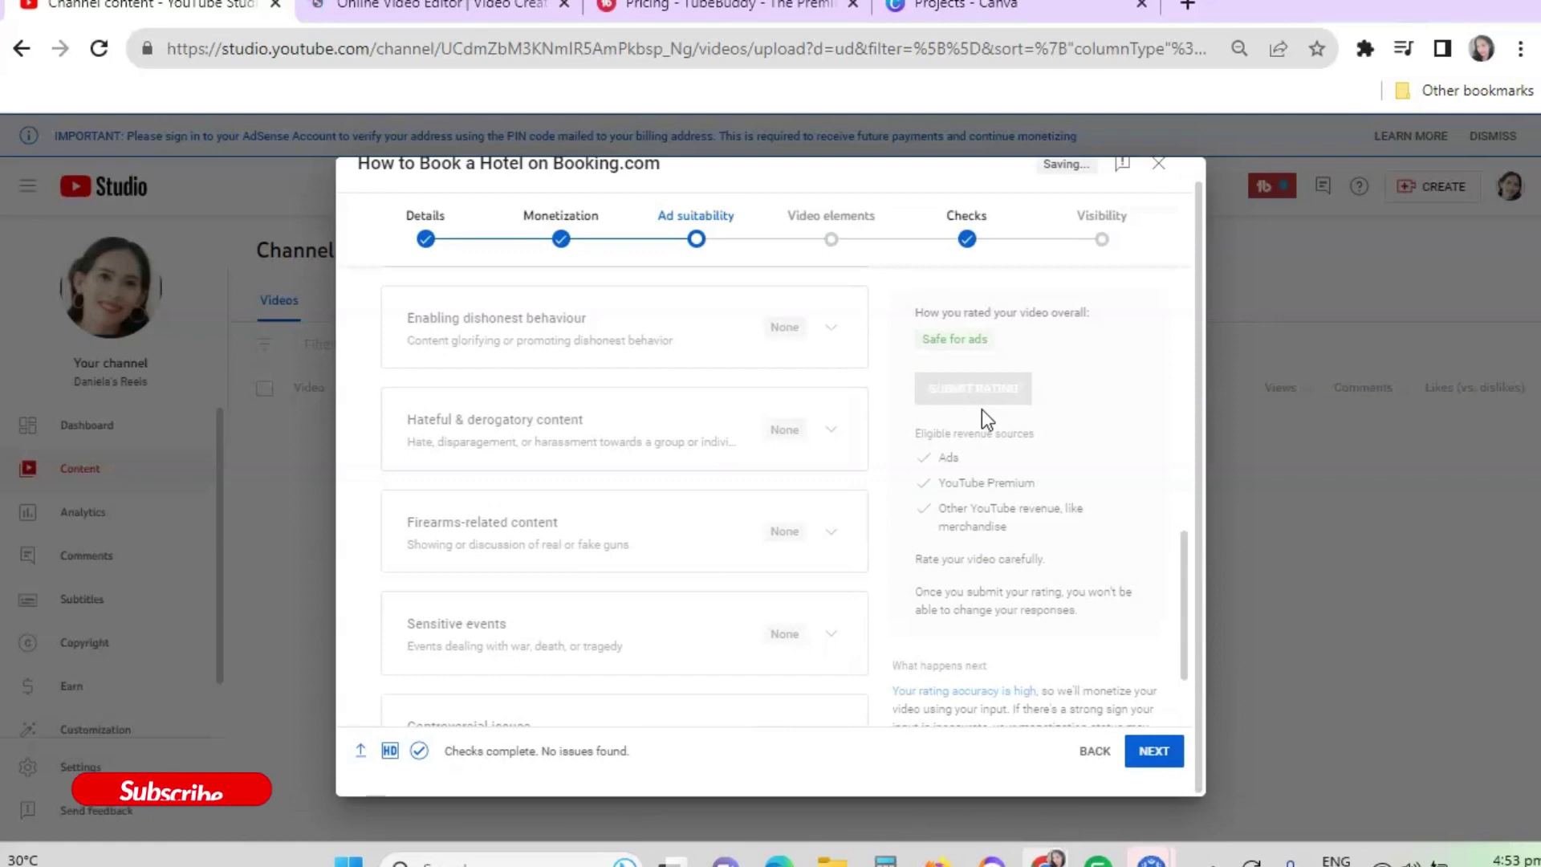
- Proceed to the Video elements stage and start adding subtitles to the video
{"action": "scroll", "coordinate": [1067, 551], "scroll_direction": "down", "scroll_amount": 3}
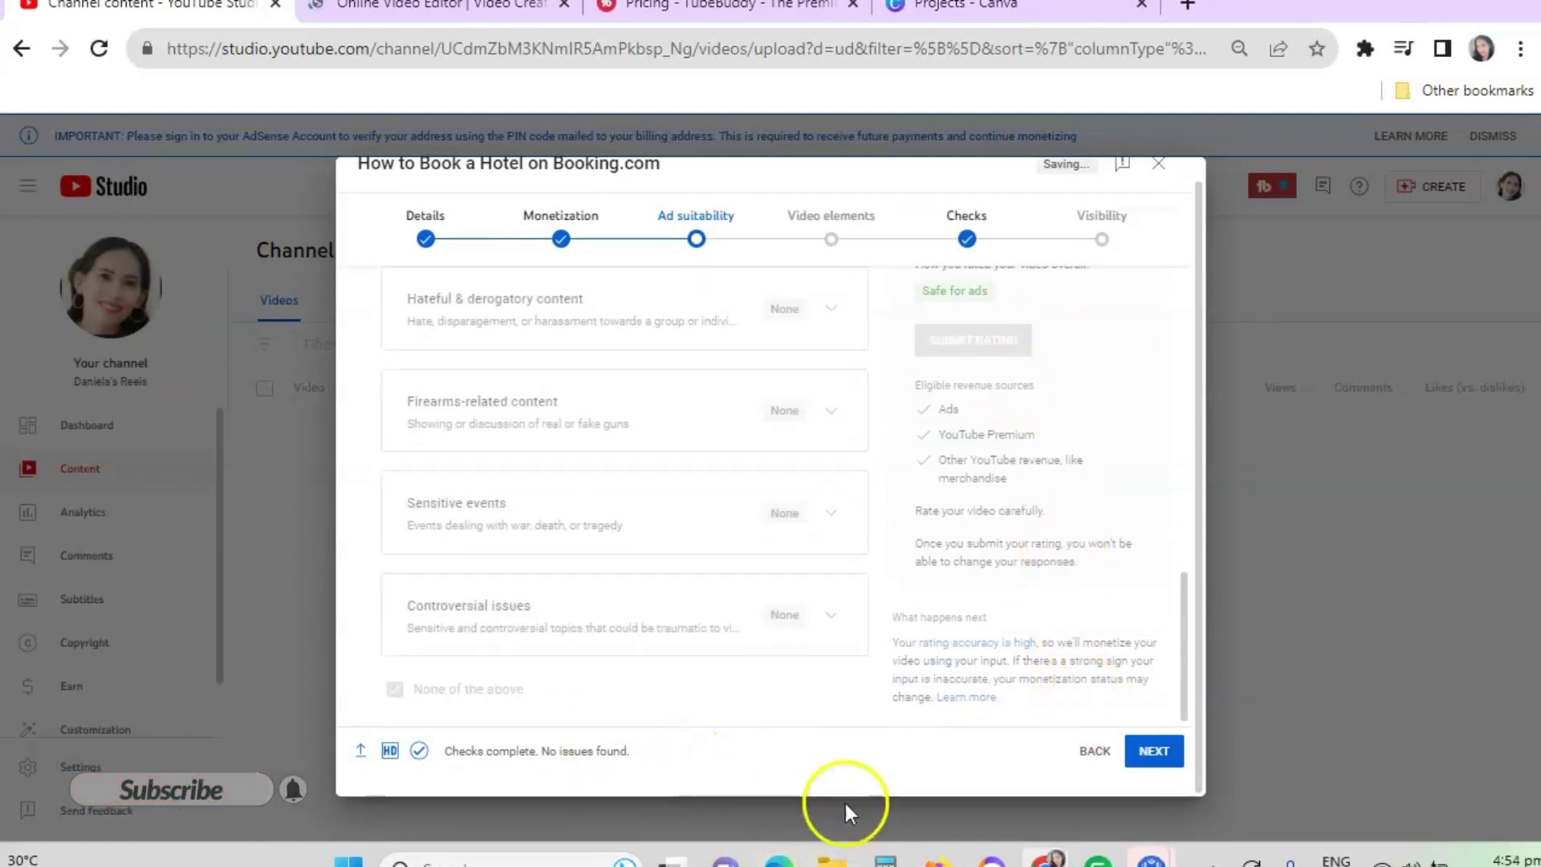
{"action": "left_click", "coordinate": [1156, 751]}
{"action": "left_click", "coordinate": [831, 227]}
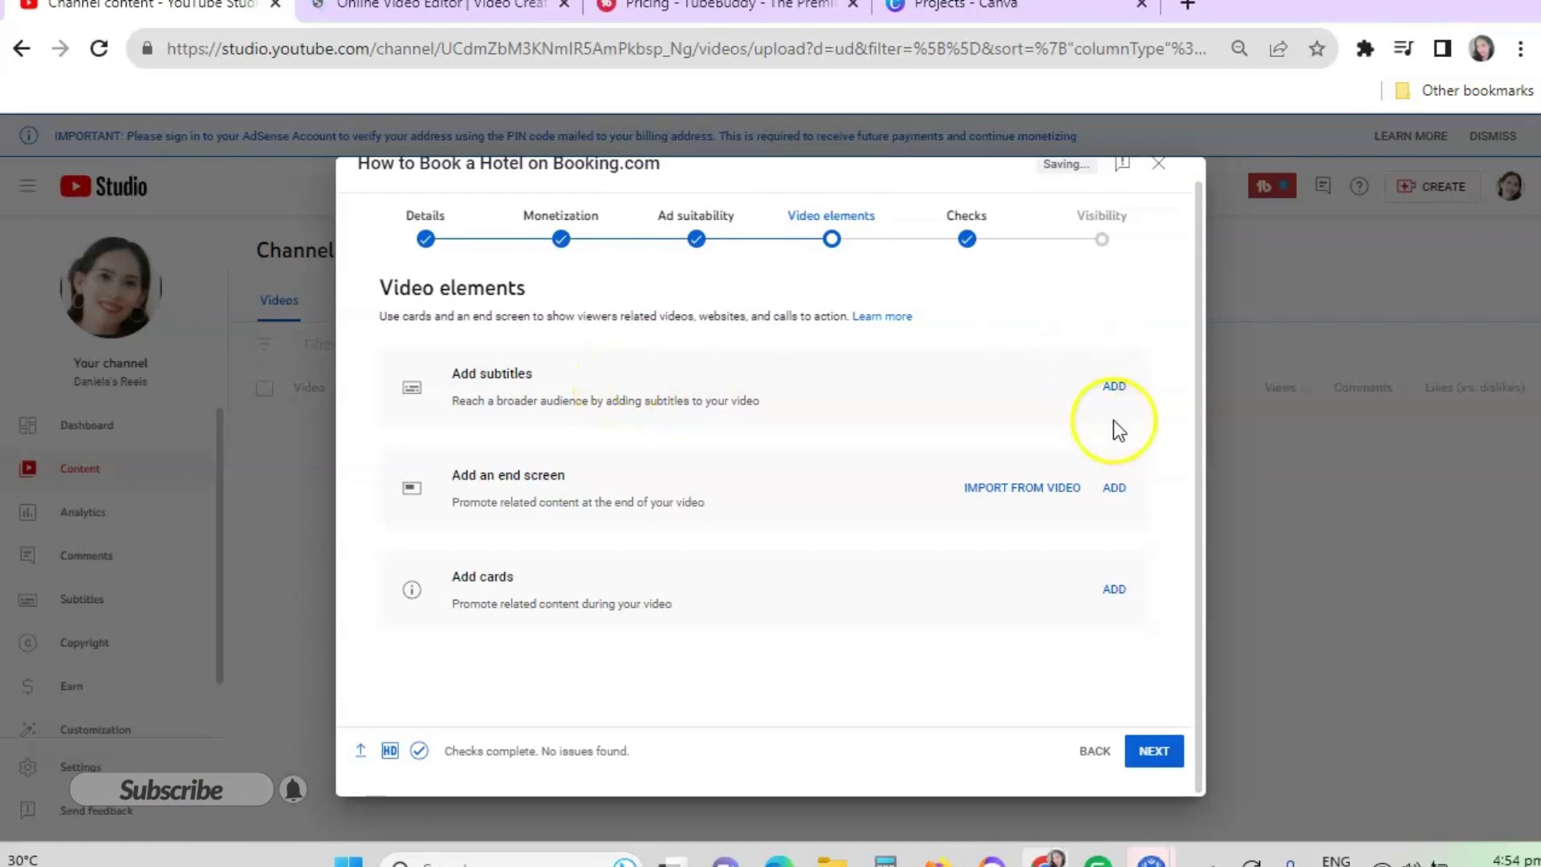
{"action": "left_click", "coordinate": [1114, 387]}
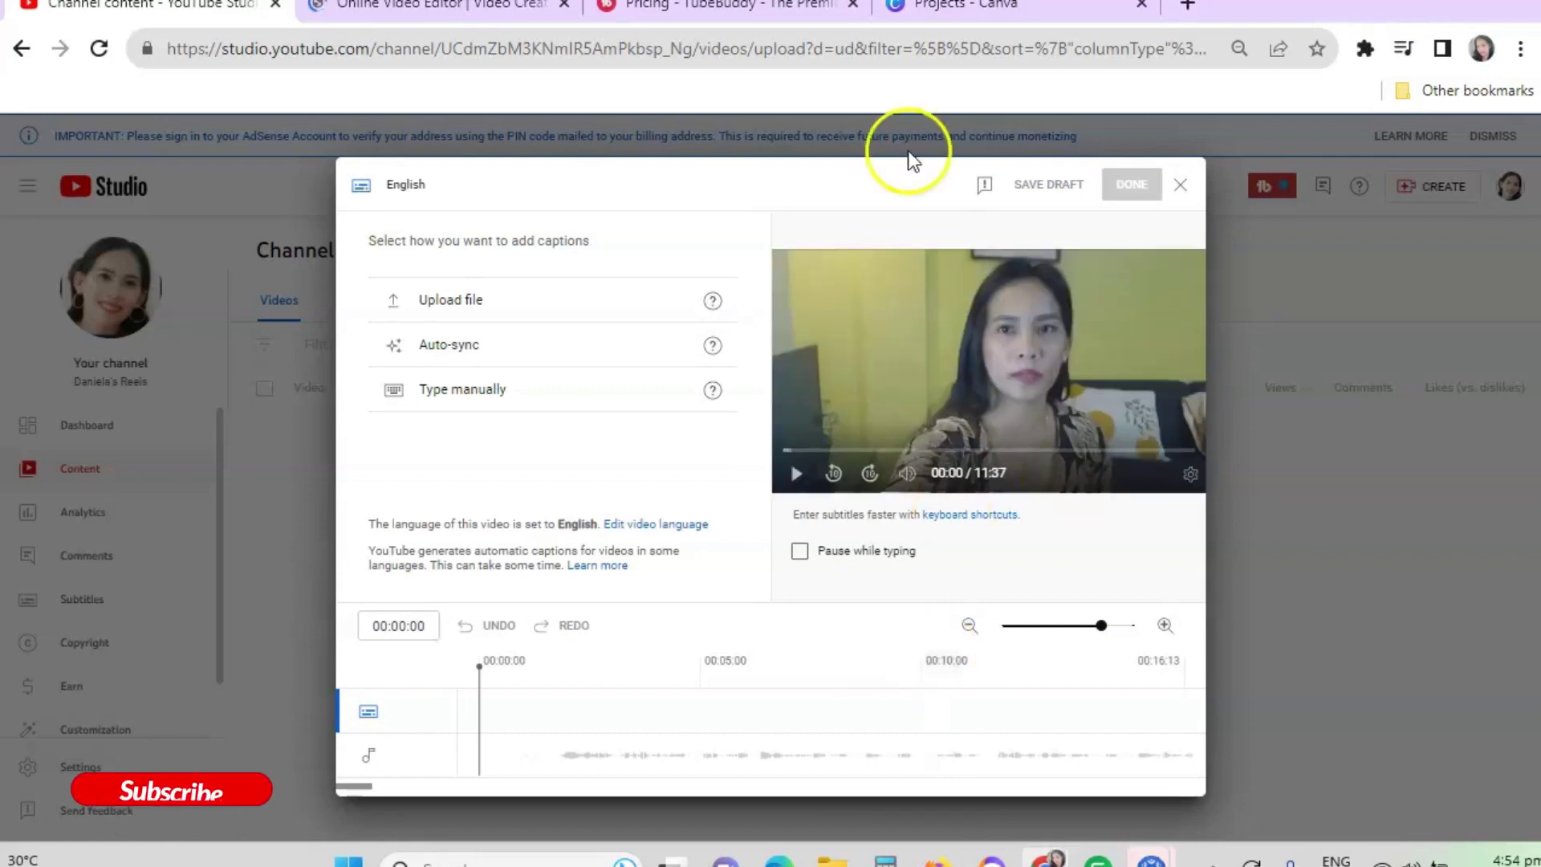
- Read the explanations of the Upload file, Auto-sync and Type manually caption methods
{"action": "mouse_move", "coordinate": [712, 302]}
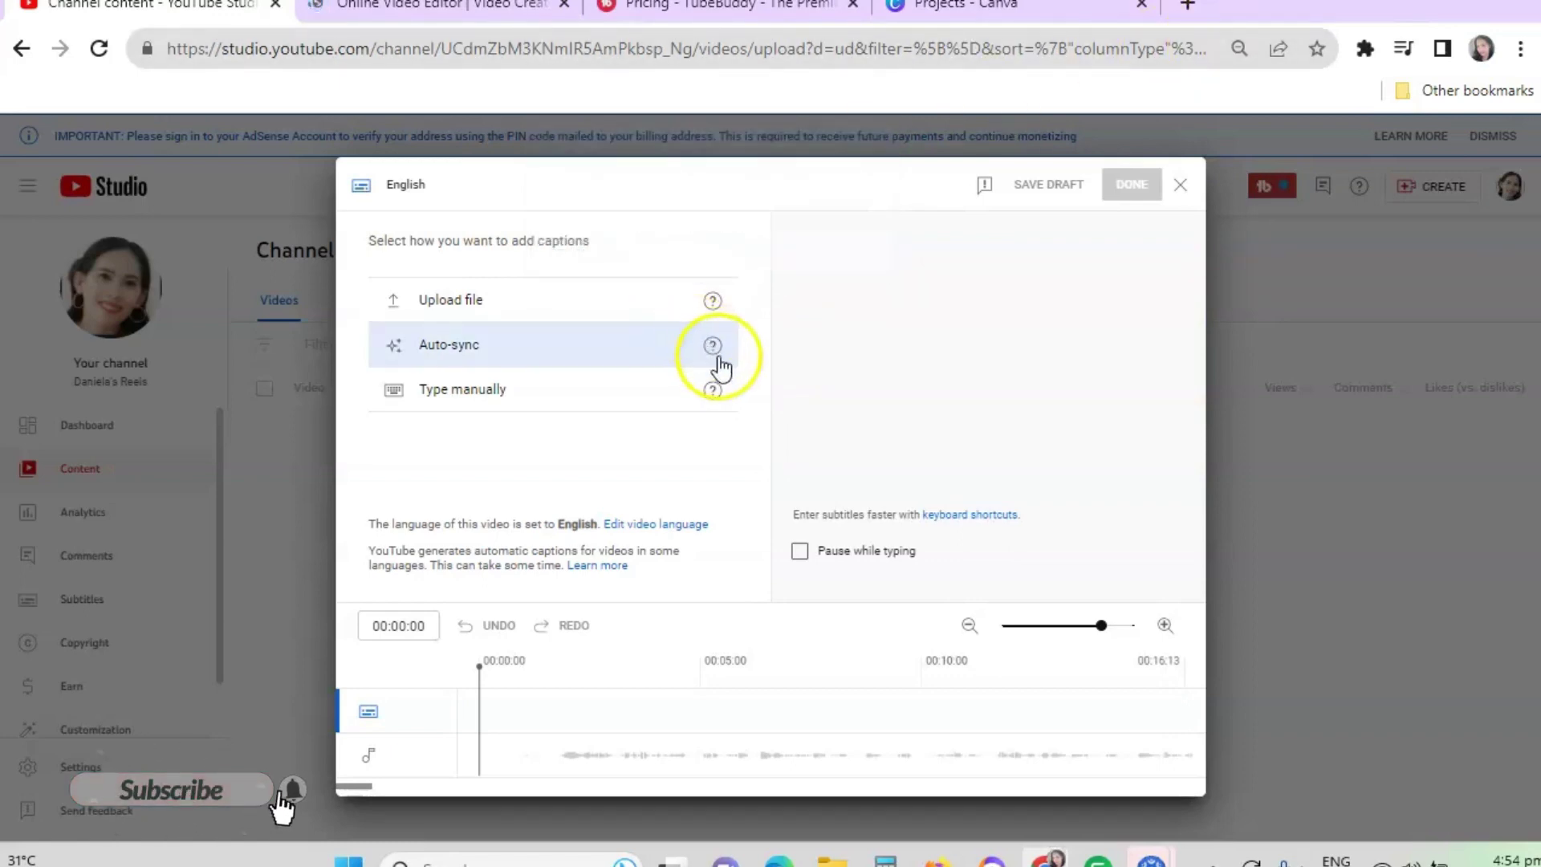
{"action": "mouse_move", "coordinate": [714, 346]}
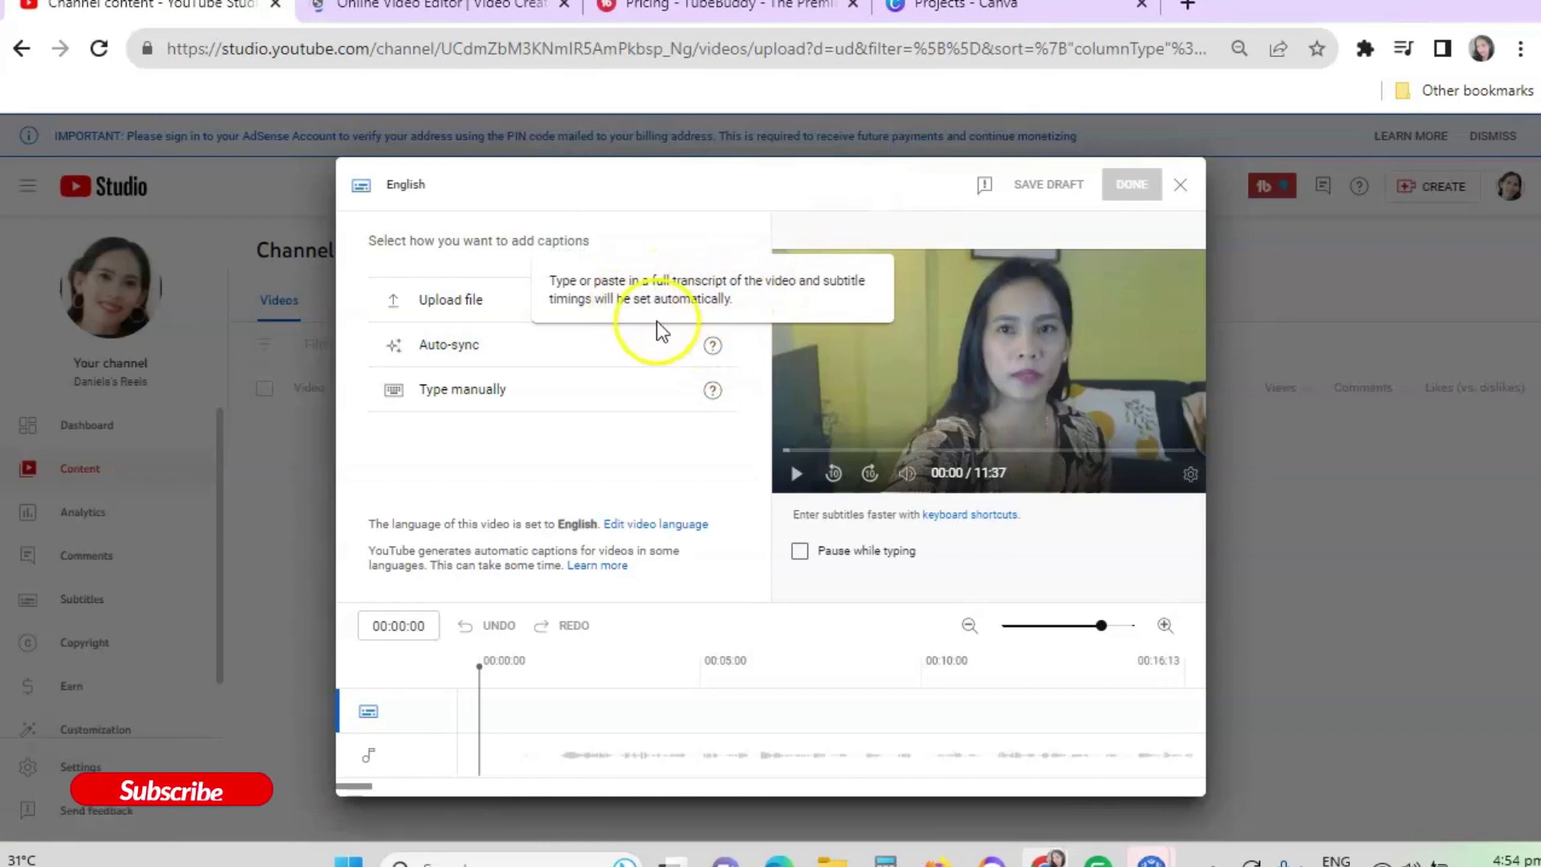
{"action": "mouse_move", "coordinate": [713, 395]}
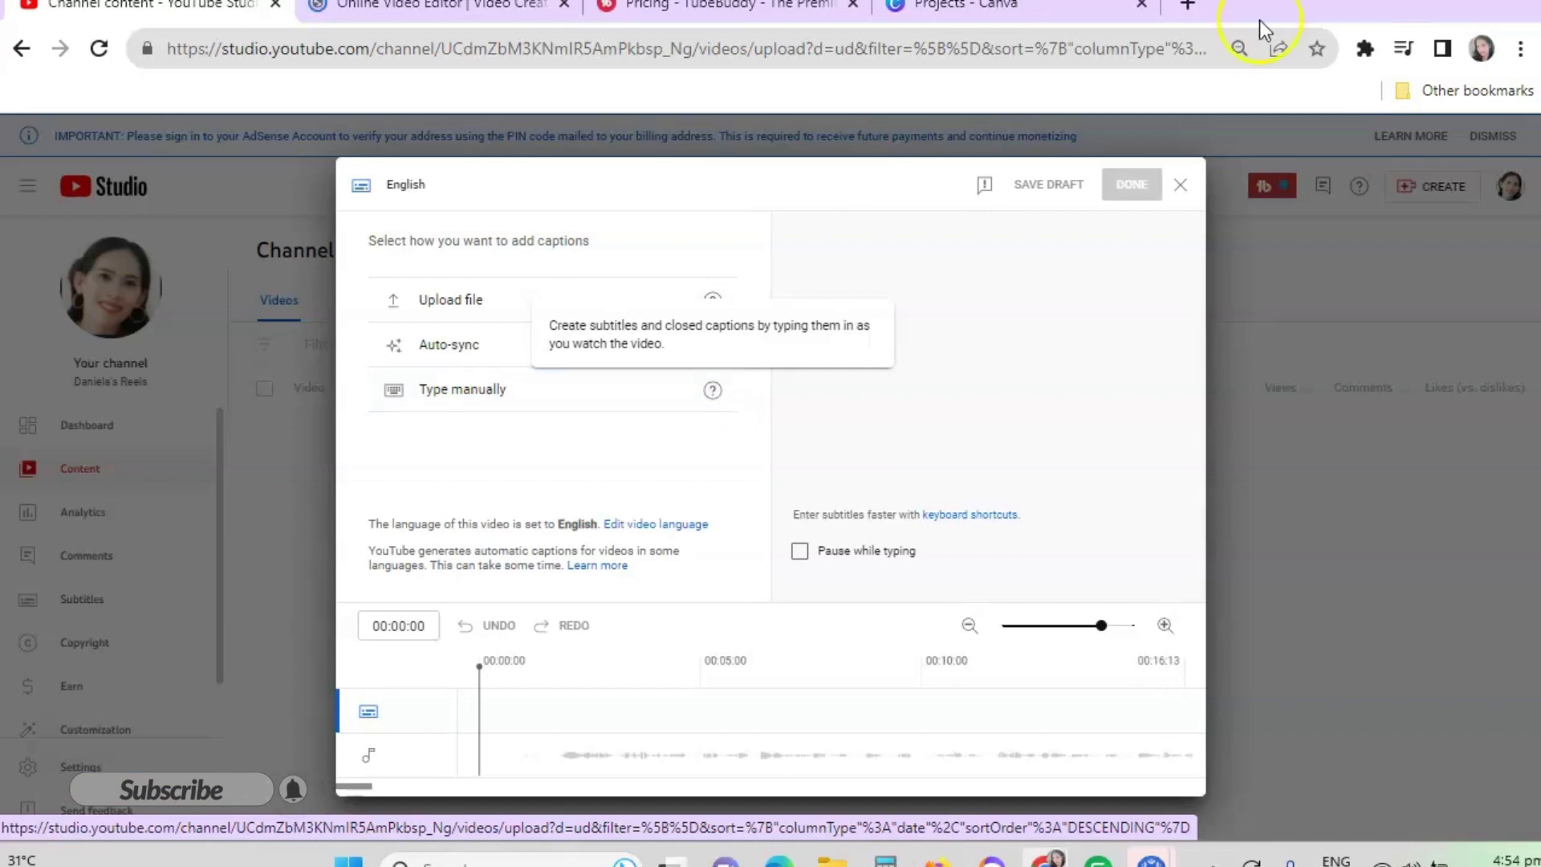
{"action": "left_click", "coordinate": [712, 348]}
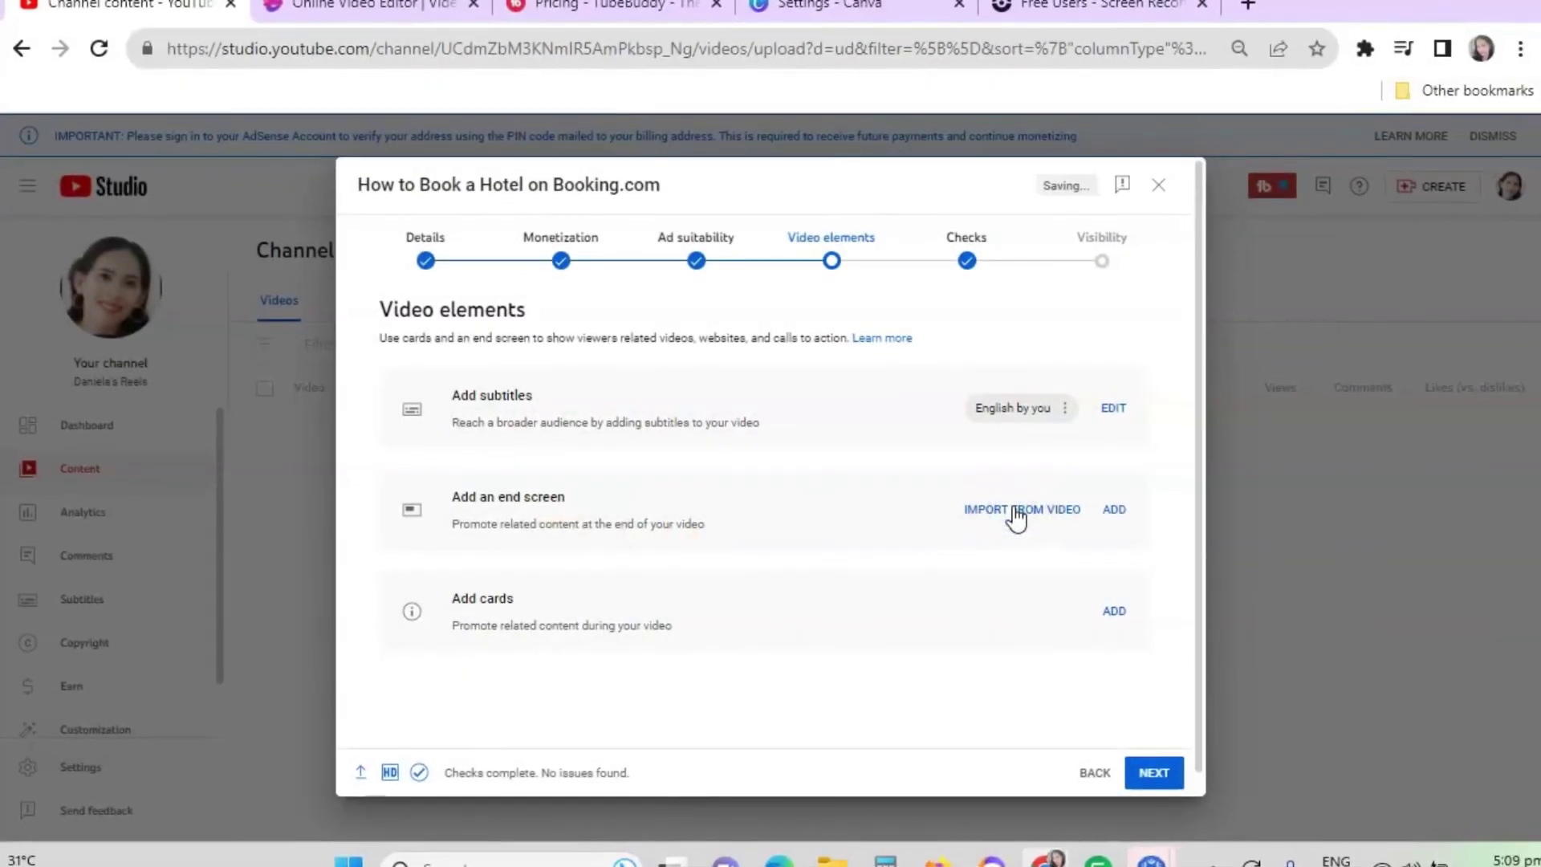
- Import the end screen from the Bantayan Island Hopping Adventure video, toggling the Subscribe element's hovercard outline on and back off
{"action": "left_click", "coordinate": [1016, 511]}
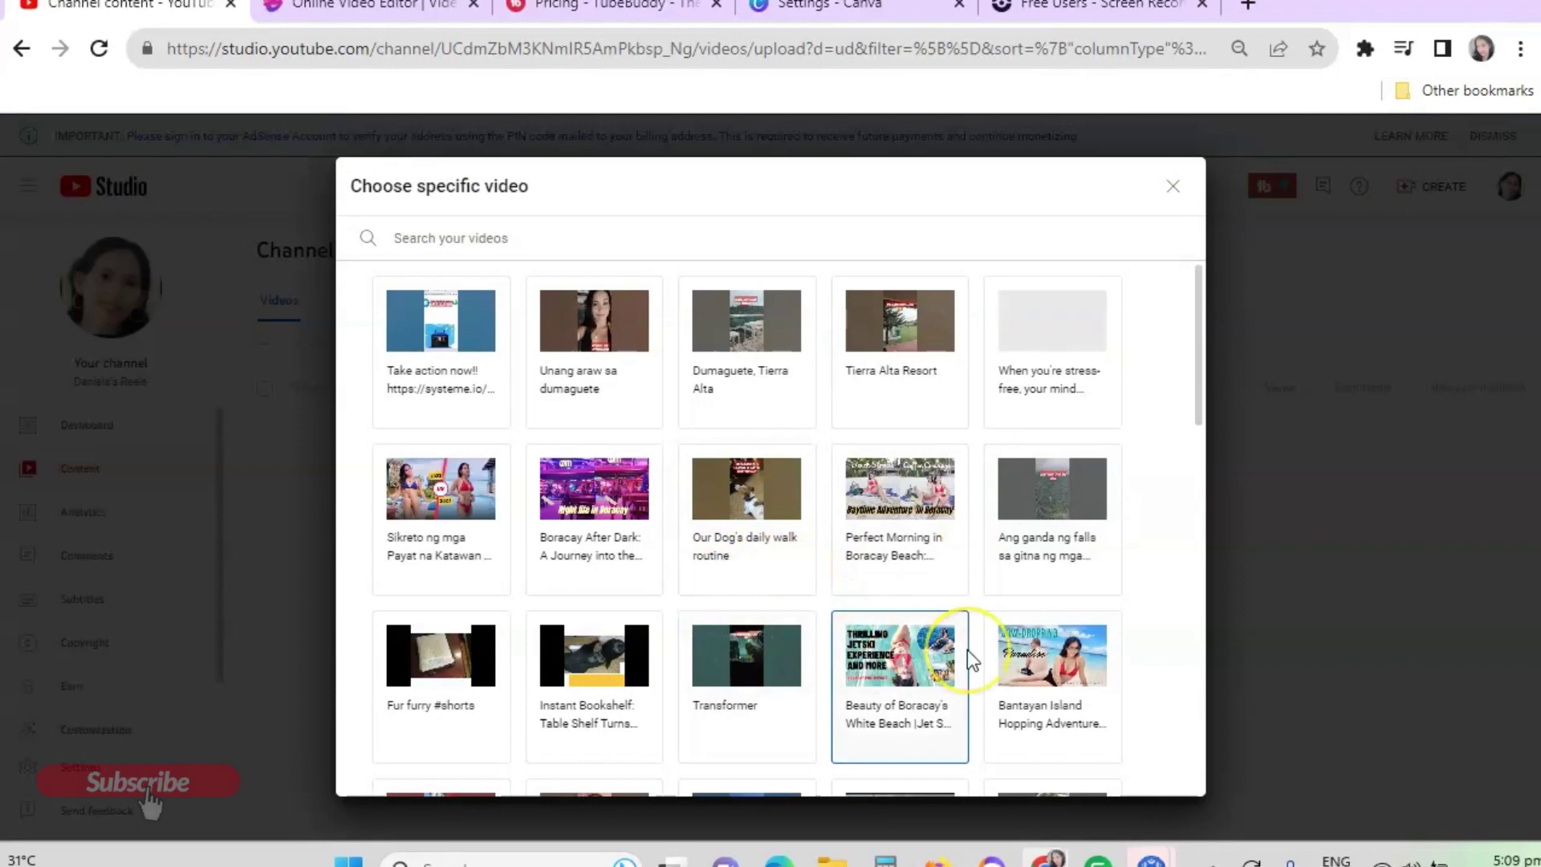
{"action": "scroll", "coordinate": [966, 649], "scroll_direction": "down", "scroll_amount": 3}
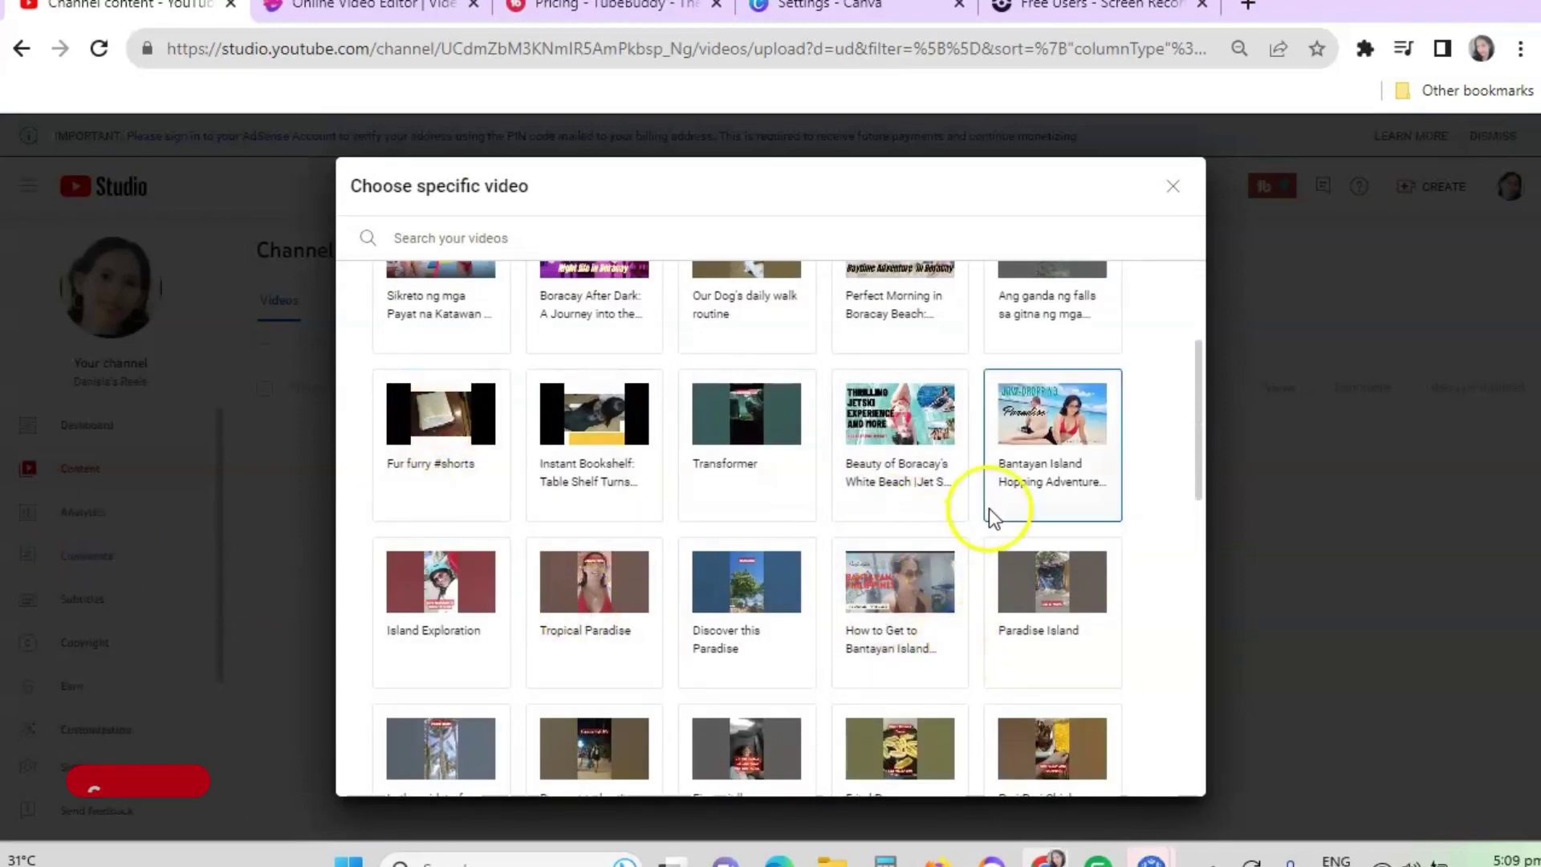
{"action": "left_click", "coordinate": [1063, 436]}
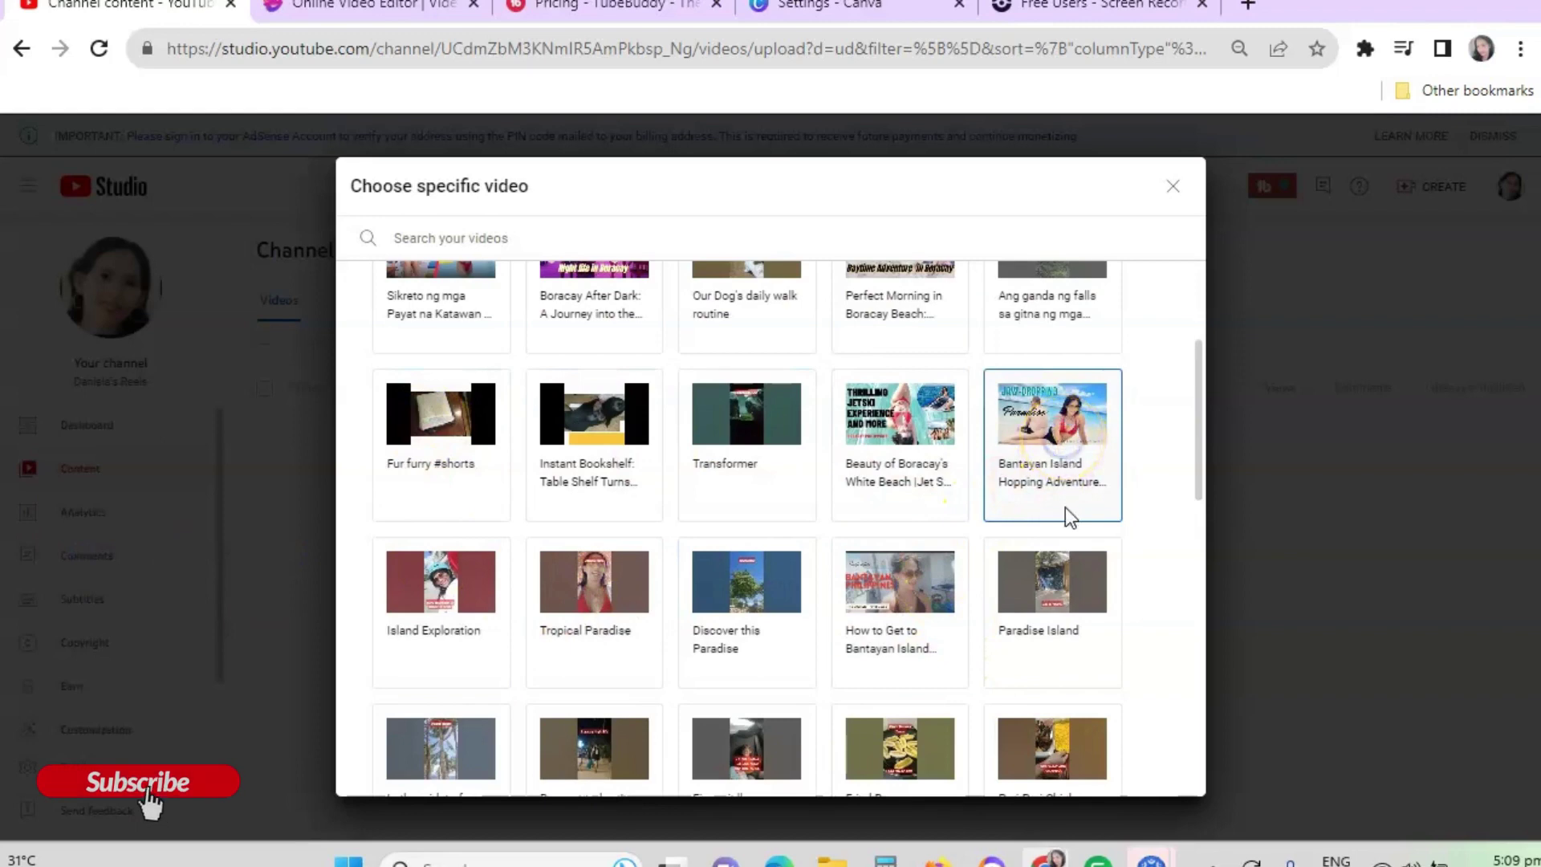
{"action": "left_click", "coordinate": [1066, 507]}
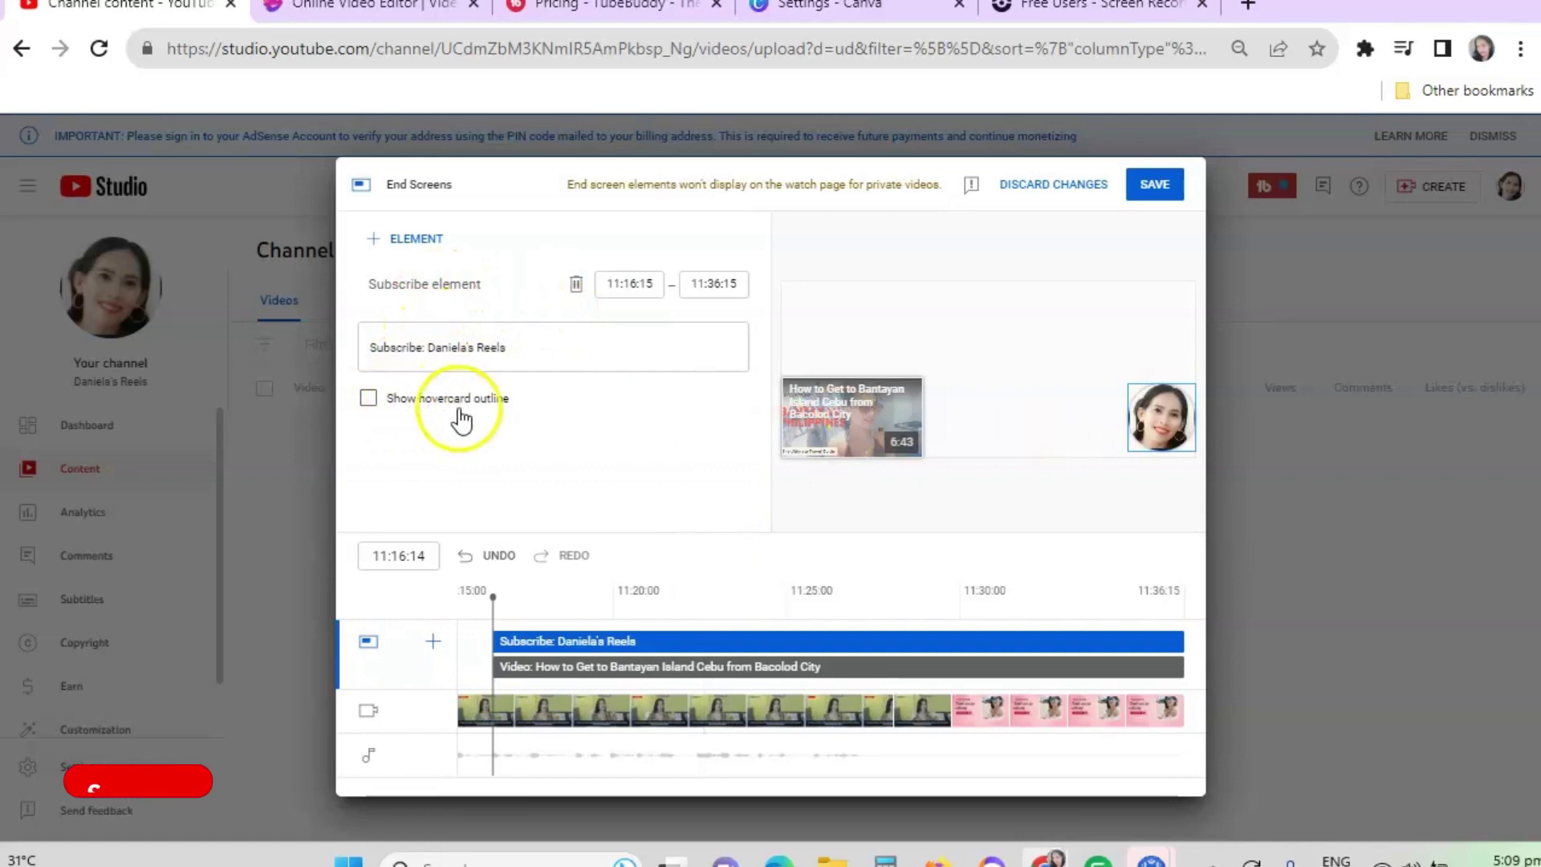
{"action": "left_click", "coordinate": [369, 399]}
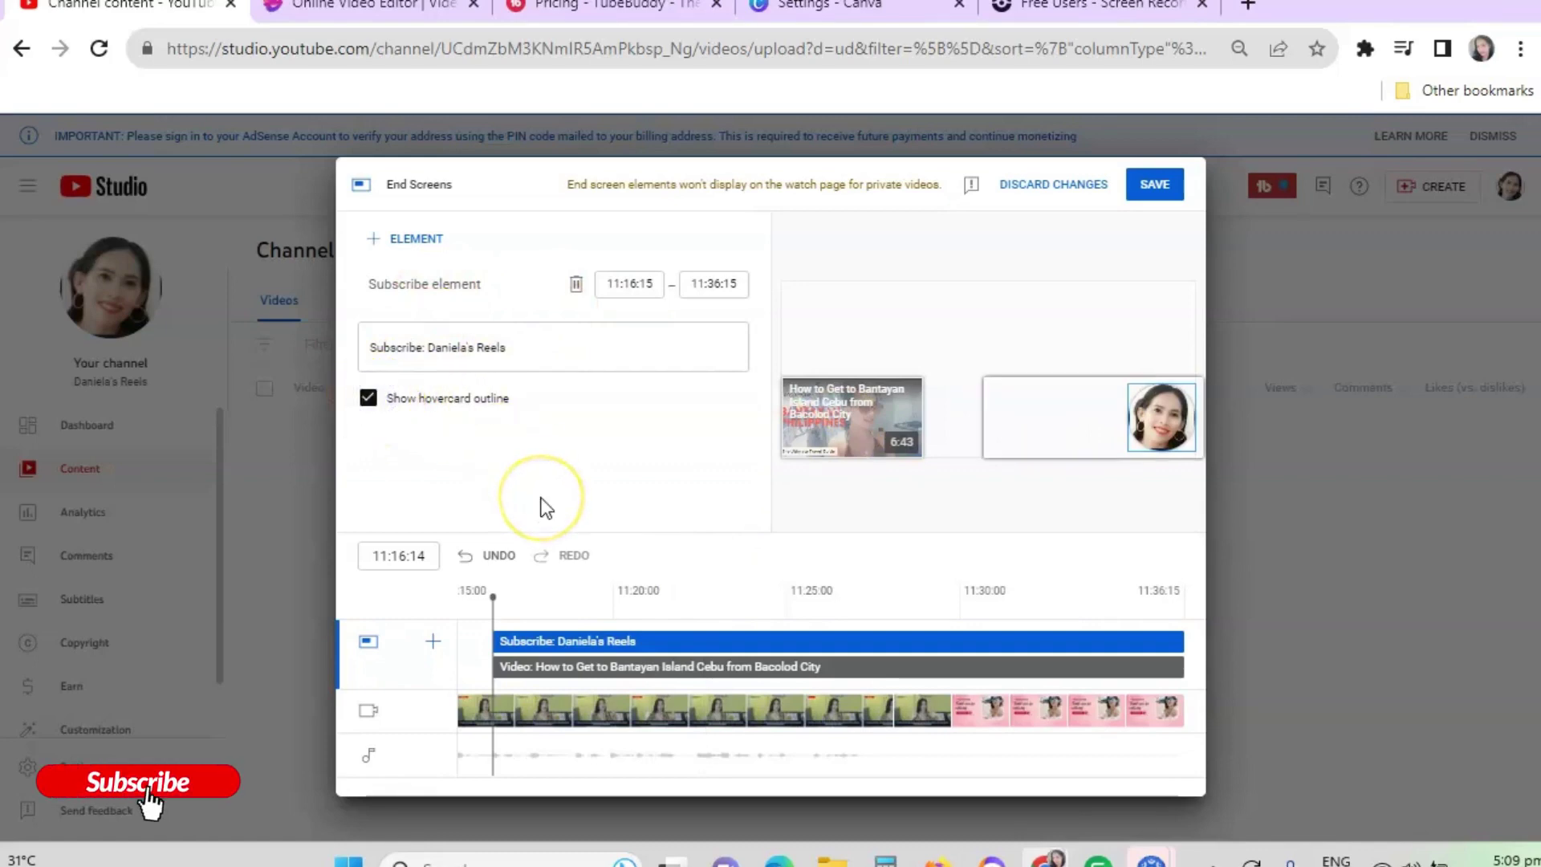
{"action": "left_click", "coordinate": [369, 399]}
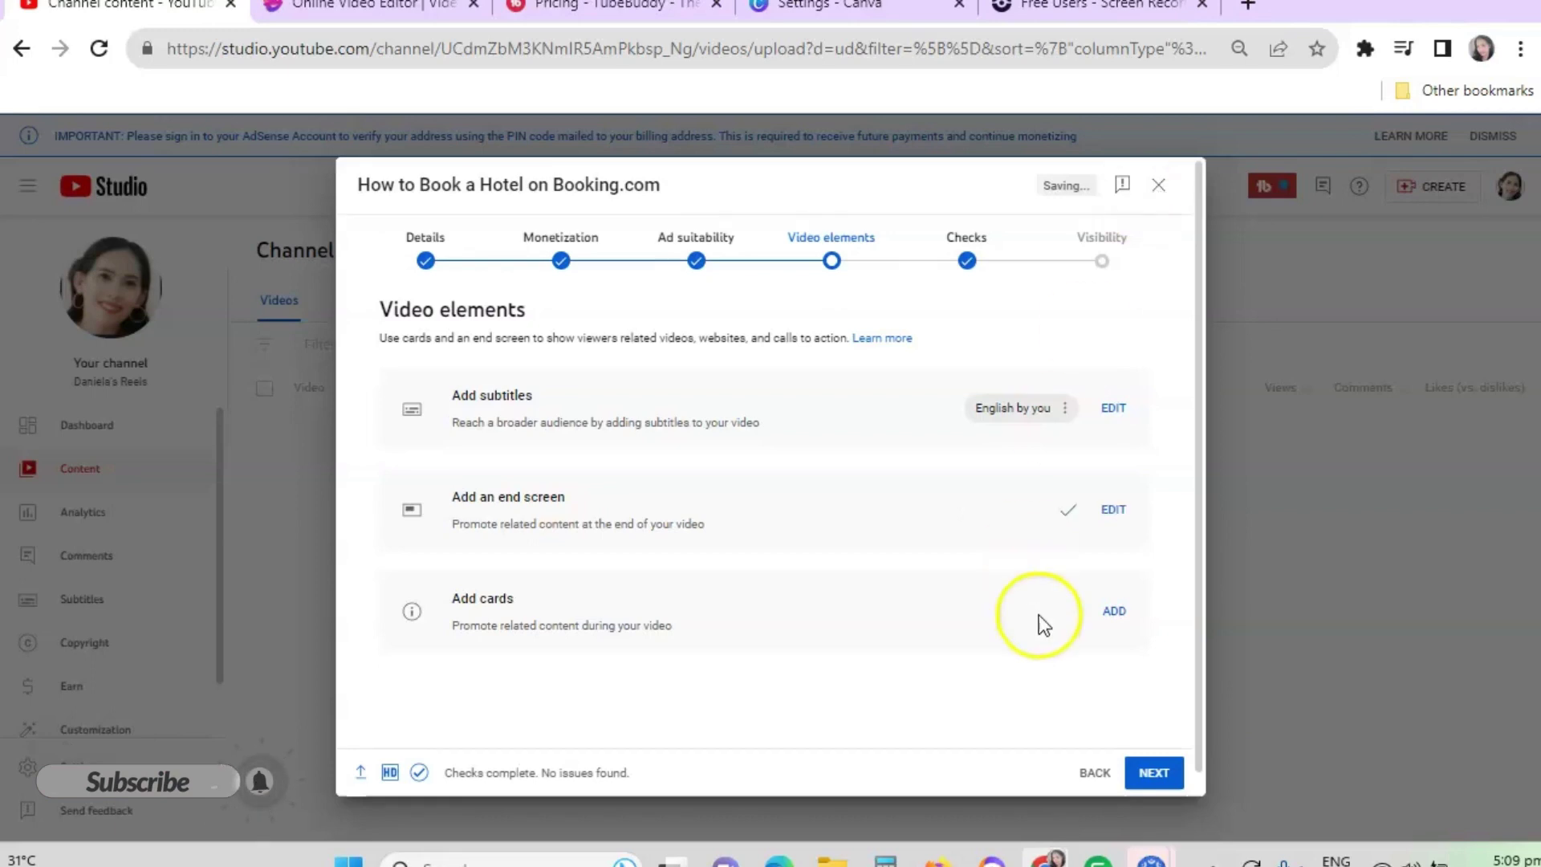
- Add a playlist card at 00:00:00 of the video that links to the ADVENTURES playlist
{"action": "left_click", "coordinate": [1112, 614]}
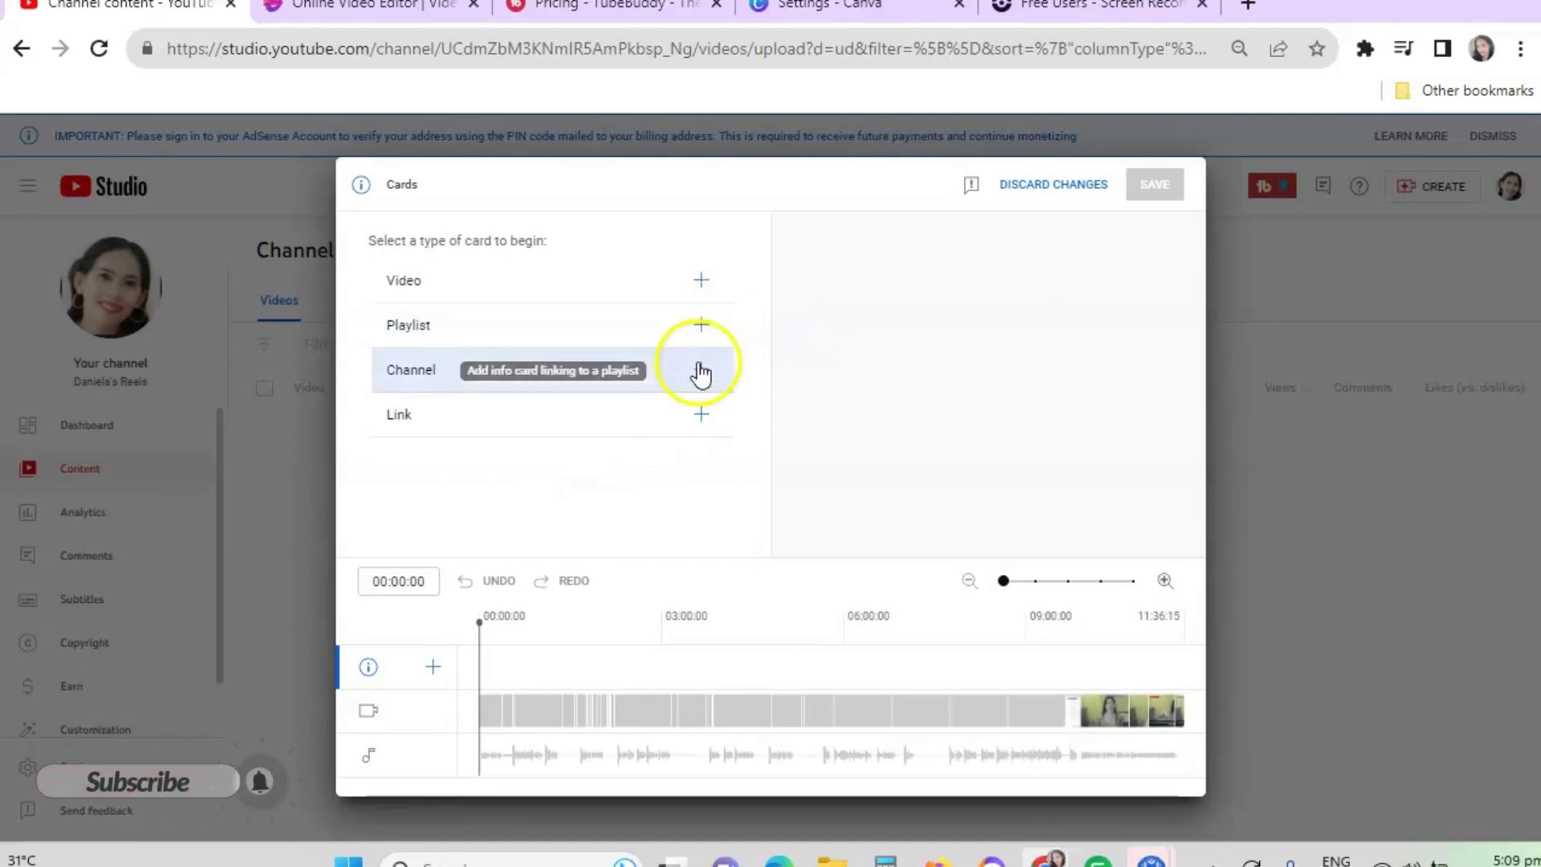
{"action": "left_click", "coordinate": [702, 325]}
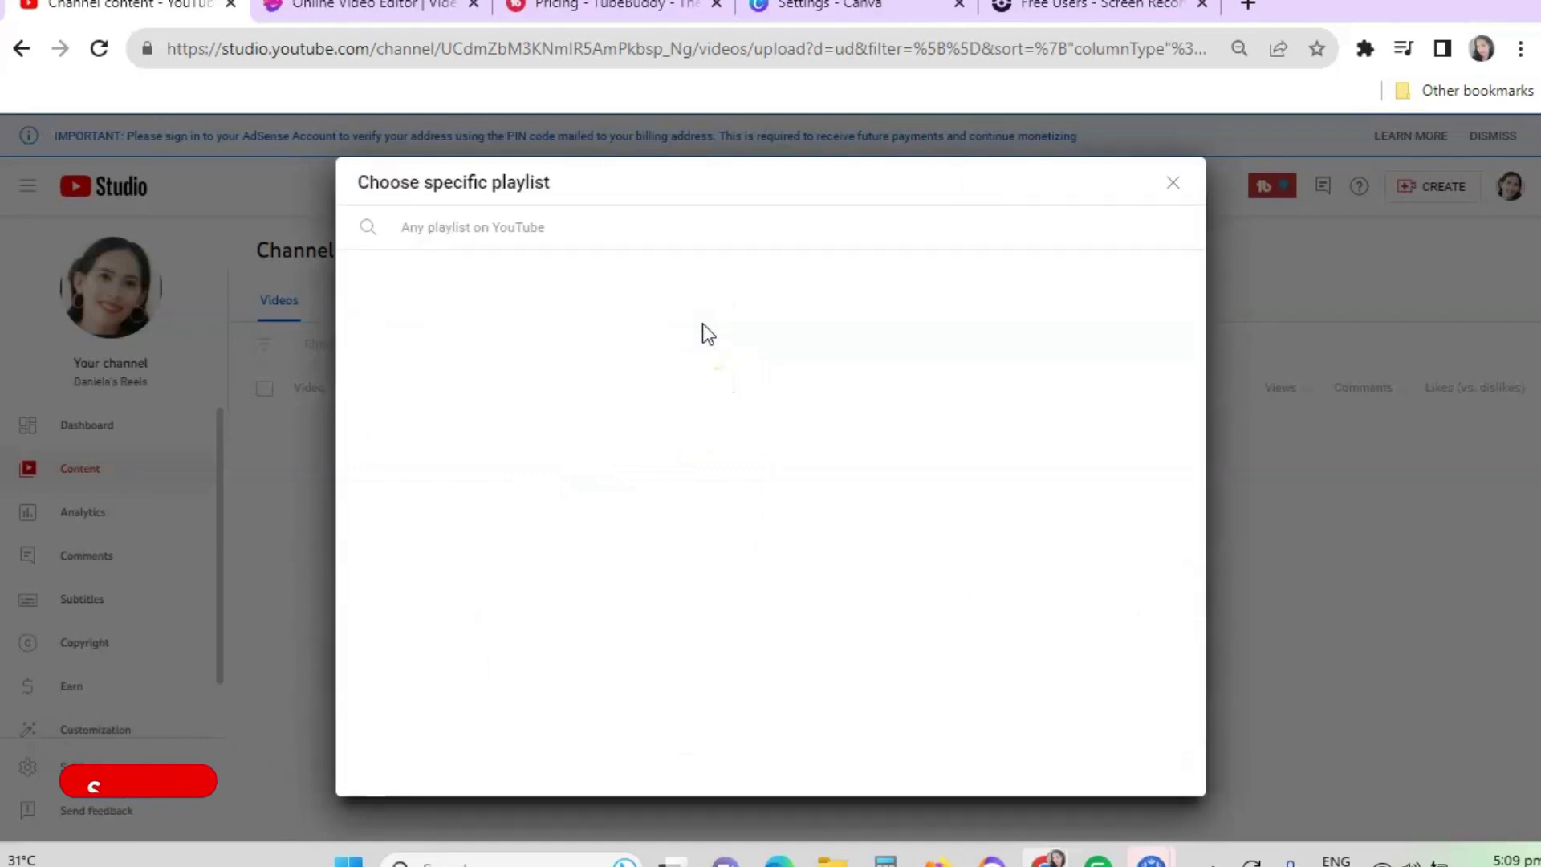
{"action": "left_click", "coordinate": [435, 327]}
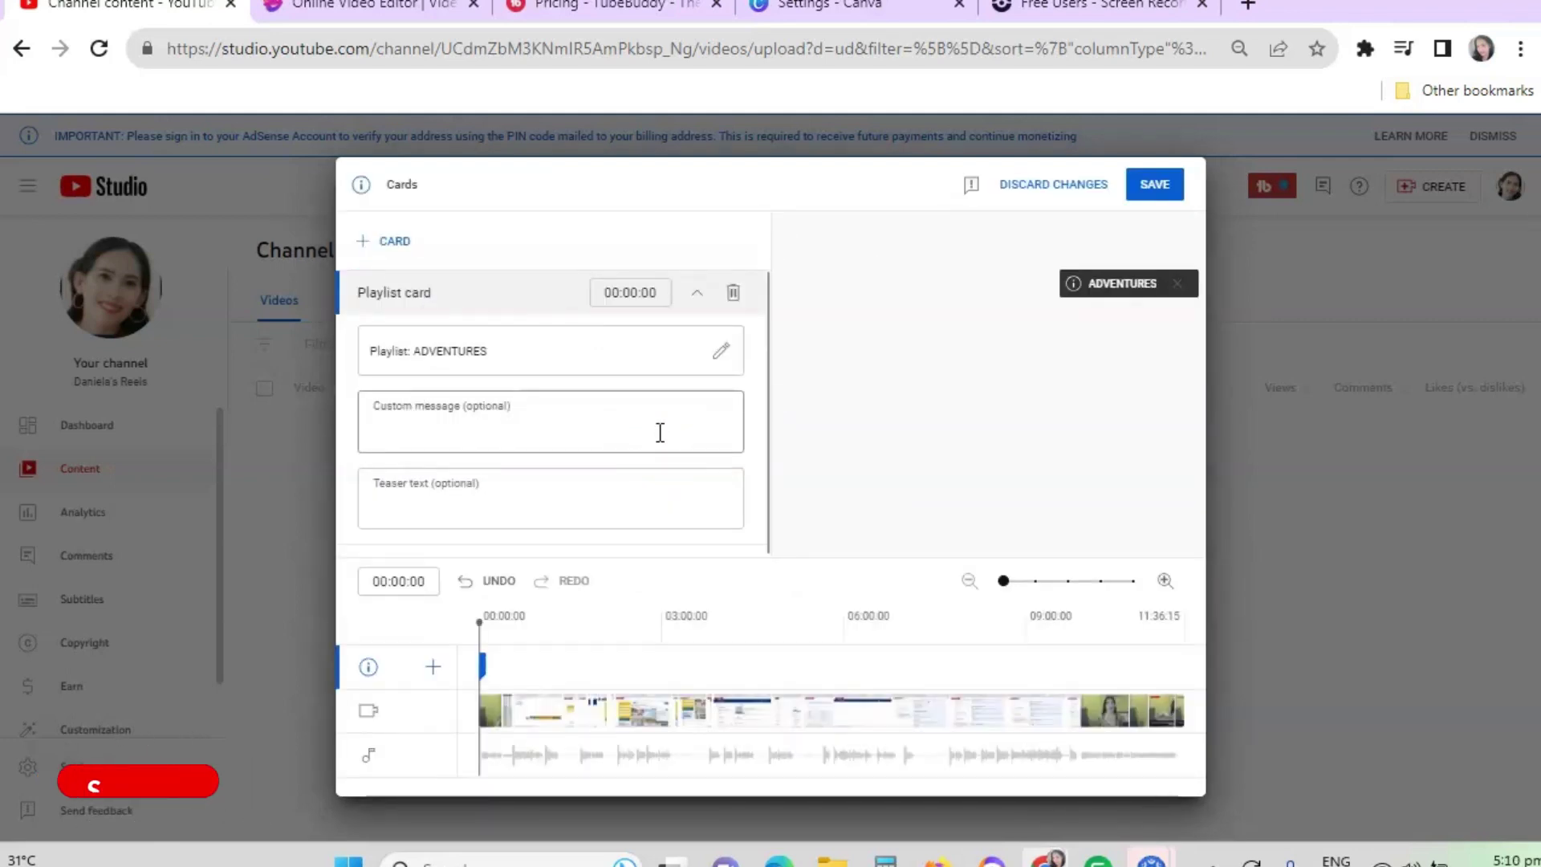
{"action": "left_click", "coordinate": [1118, 283]}
{"action": "left_click", "coordinate": [1154, 185]}
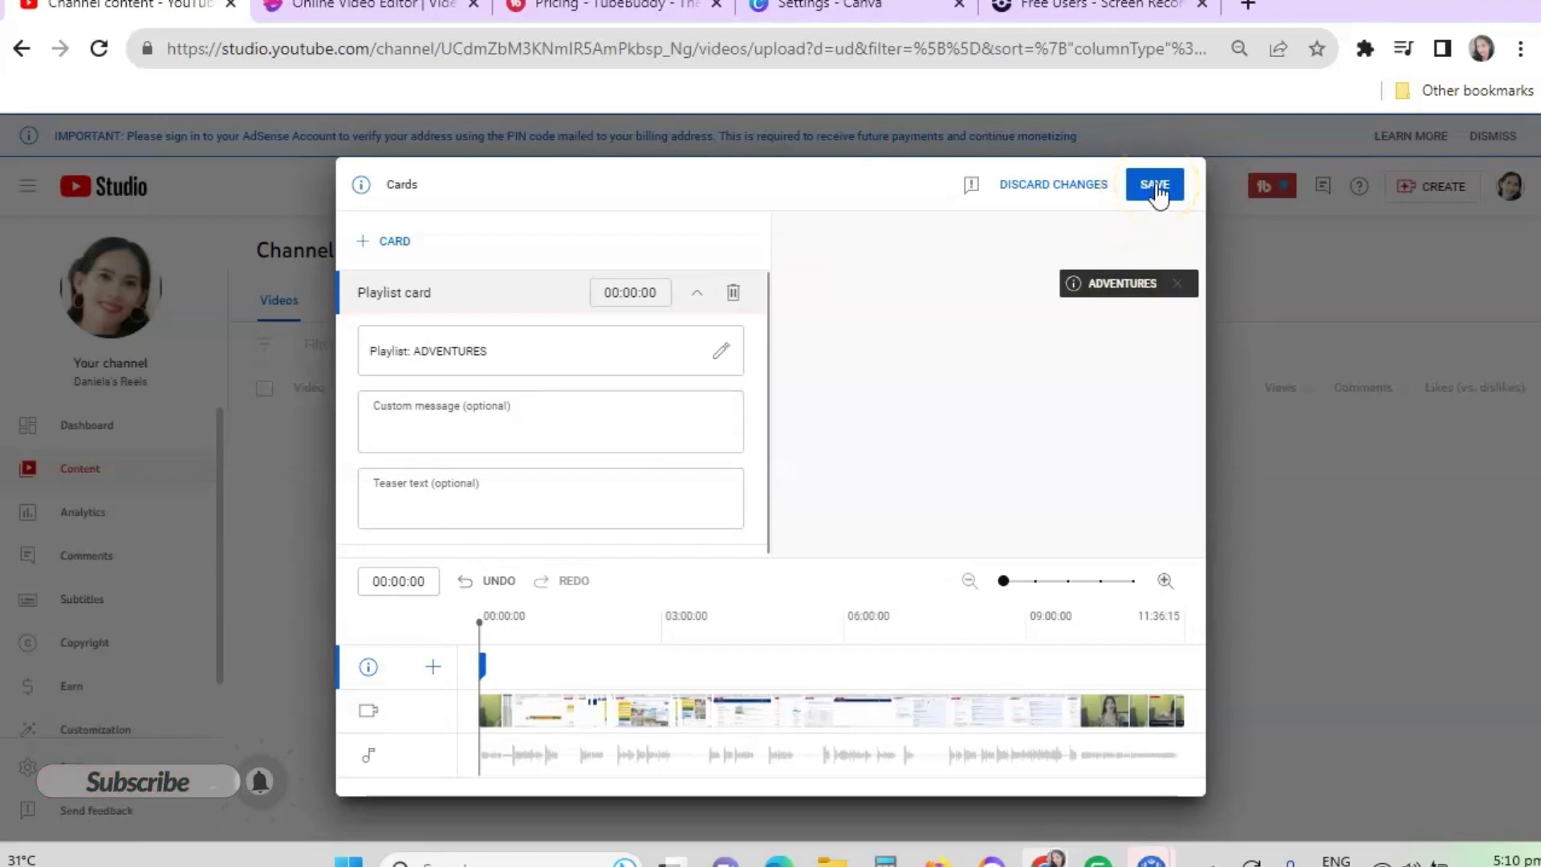
- Reopen the card's playlist selection, keep ADVENTURES as the linked playlist, and save the cards
{"action": "left_click", "coordinate": [721, 350]}
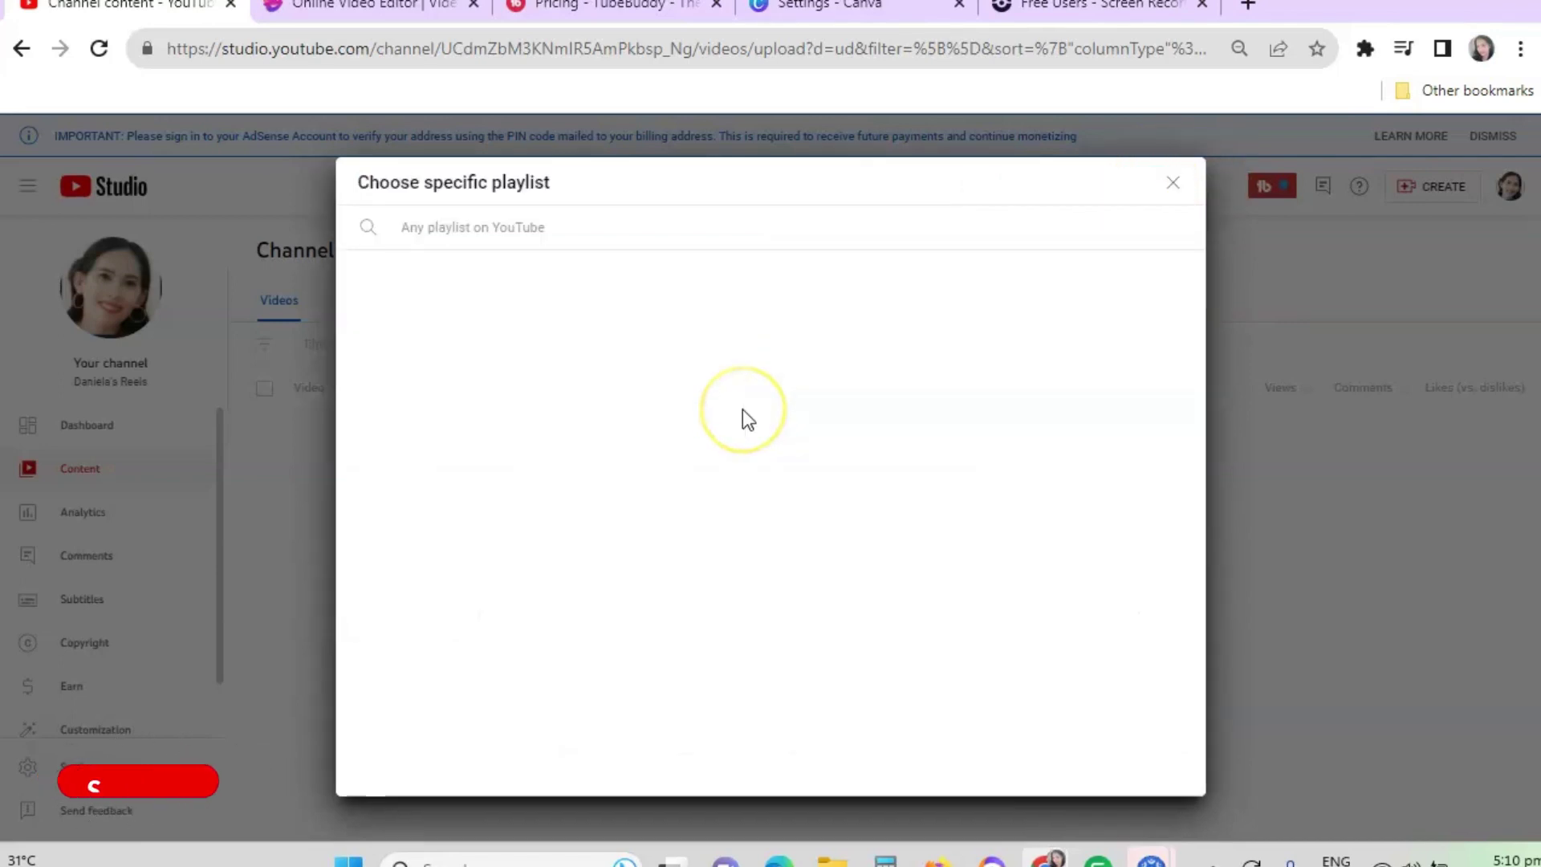
{"action": "left_click", "coordinate": [415, 341]}
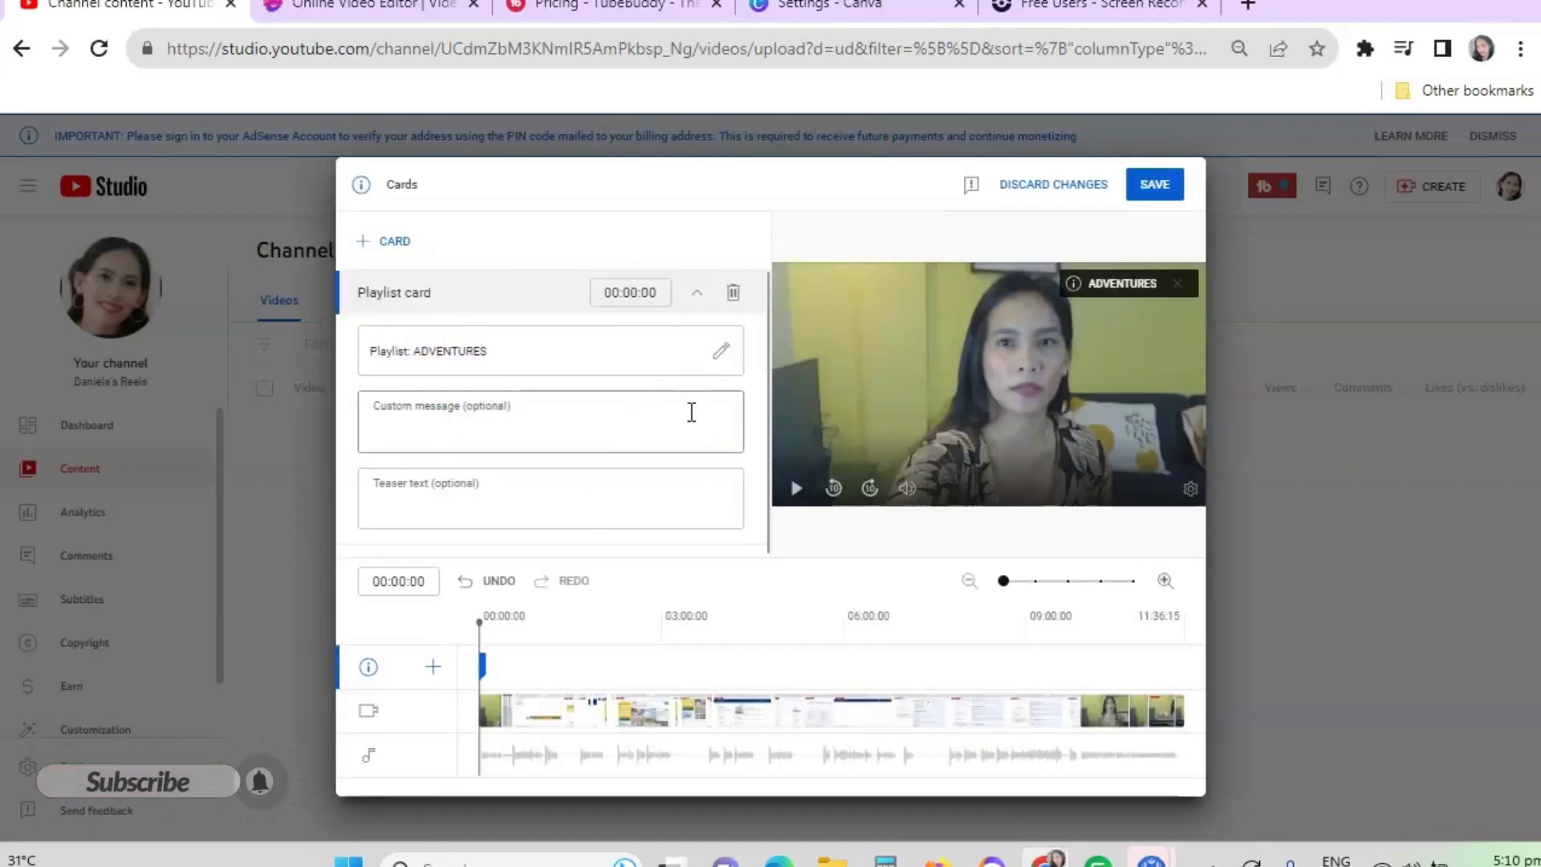
{"action": "left_click", "coordinate": [1172, 189]}
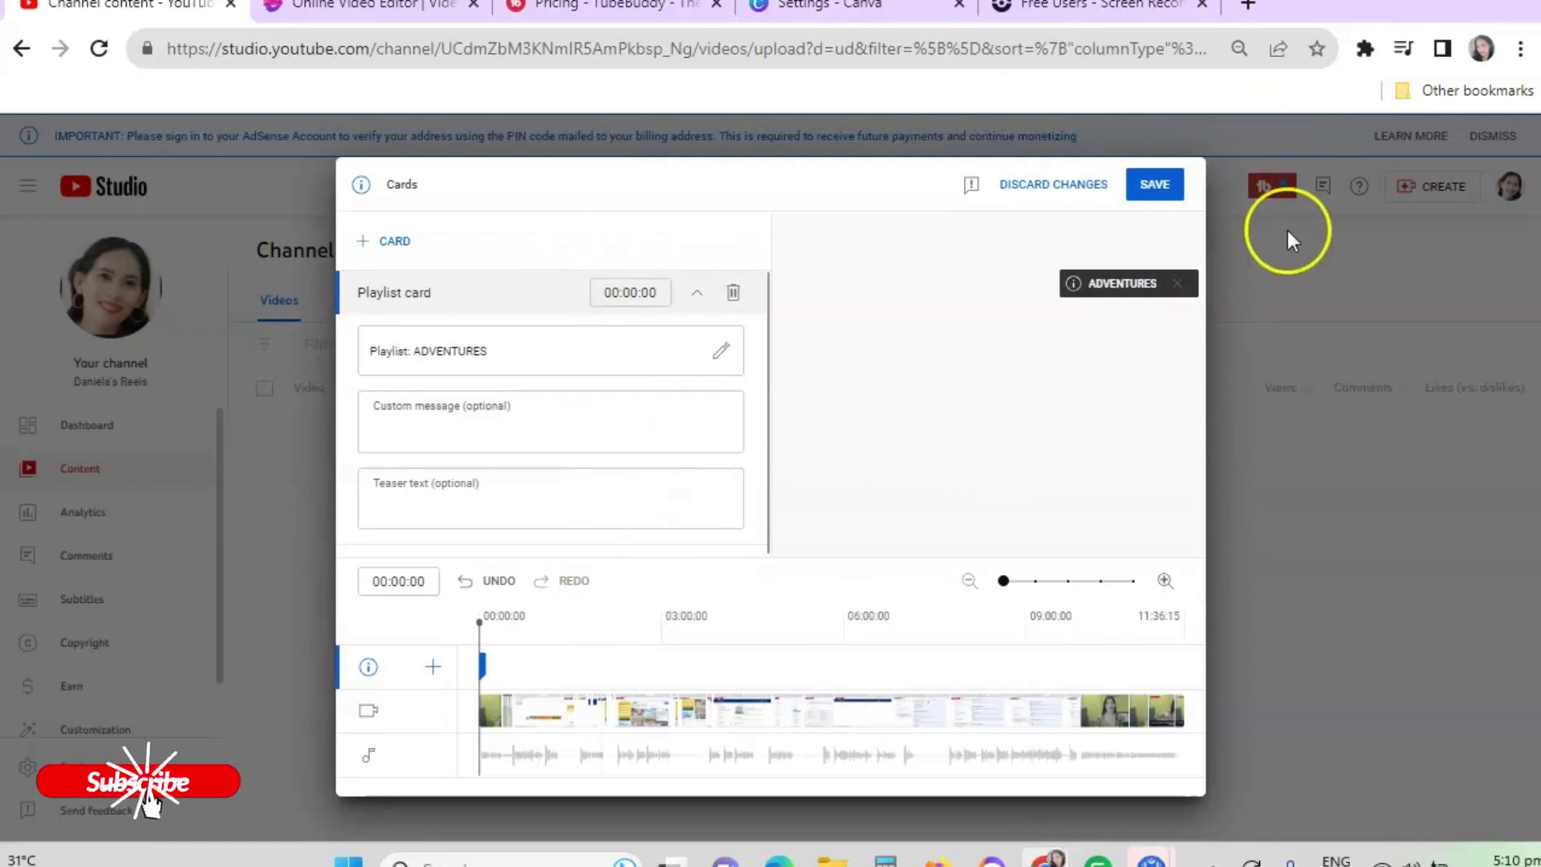
{"action": "left_click", "coordinate": [1163, 186]}
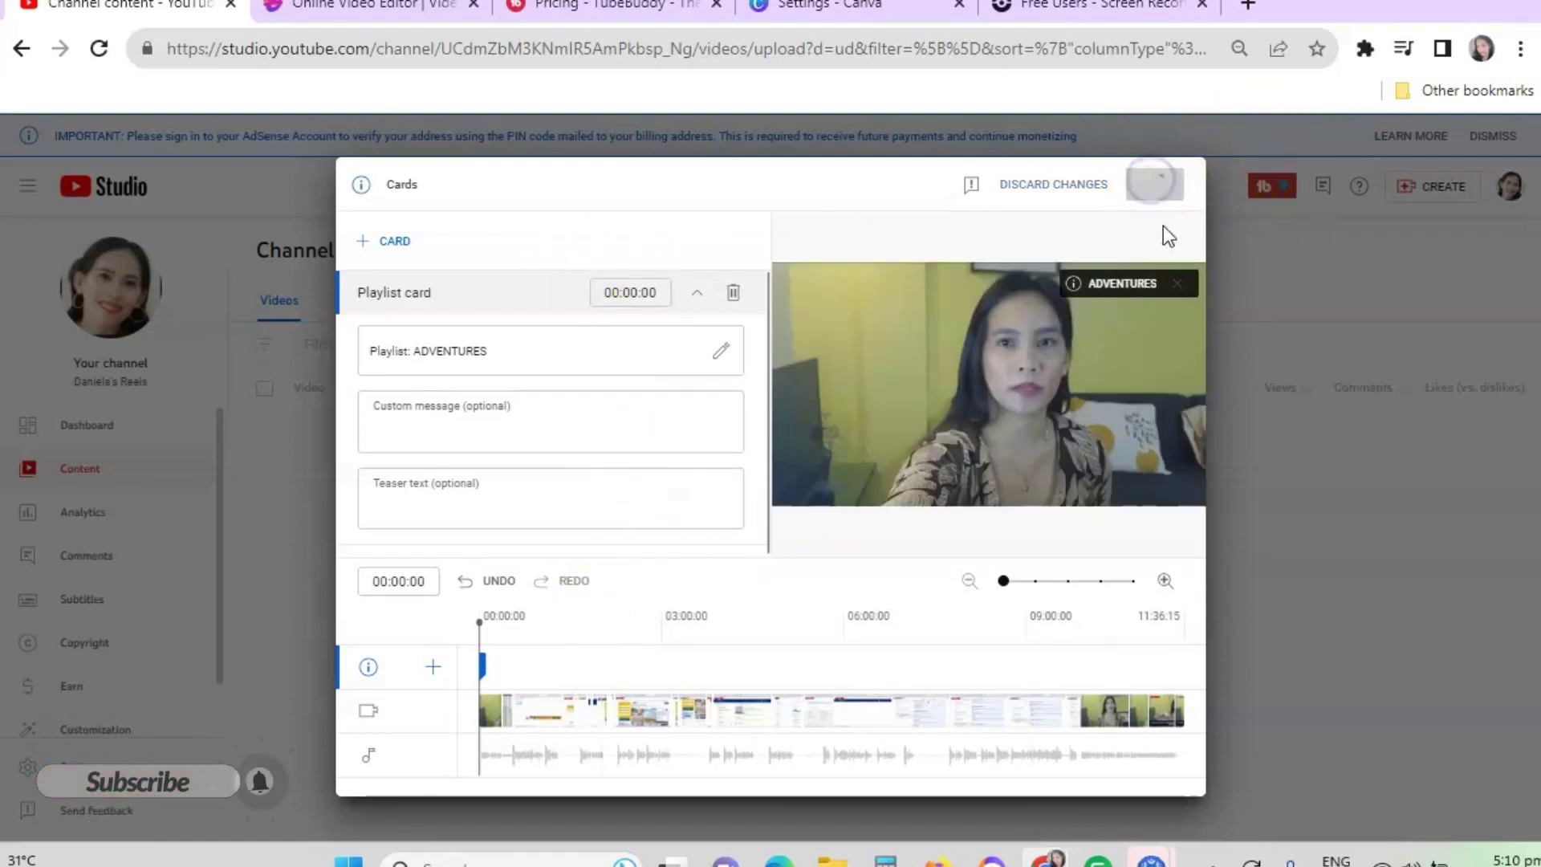
{"action": "left_click", "coordinate": [1101, 488]}
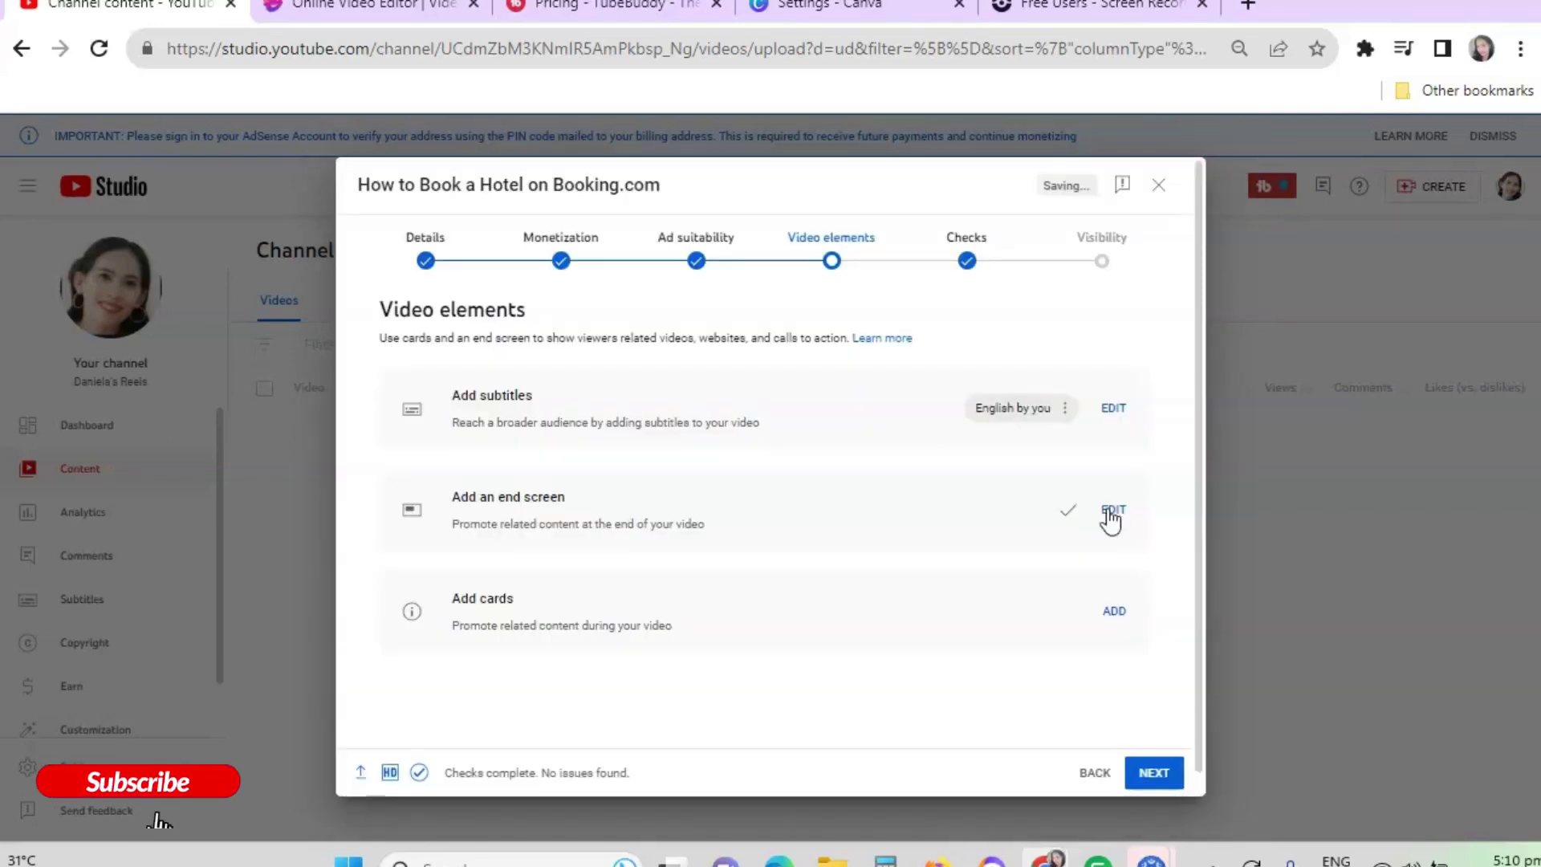
{"action": "left_click", "coordinate": [1110, 670]}
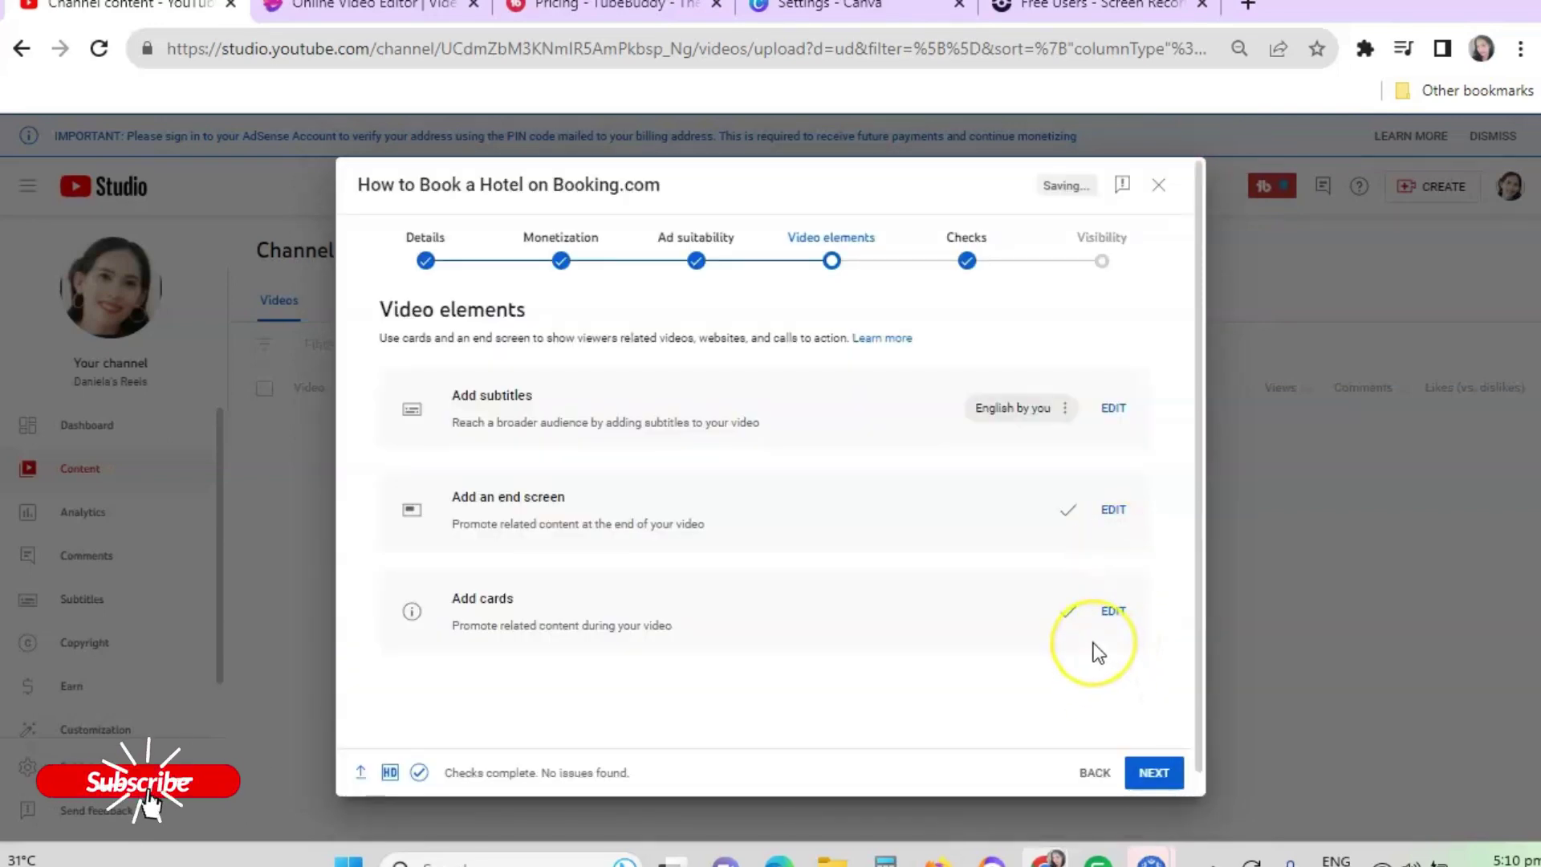
{"action": "scroll", "coordinate": [1099, 652], "scroll_direction": "down", "scroll_amount": 1}
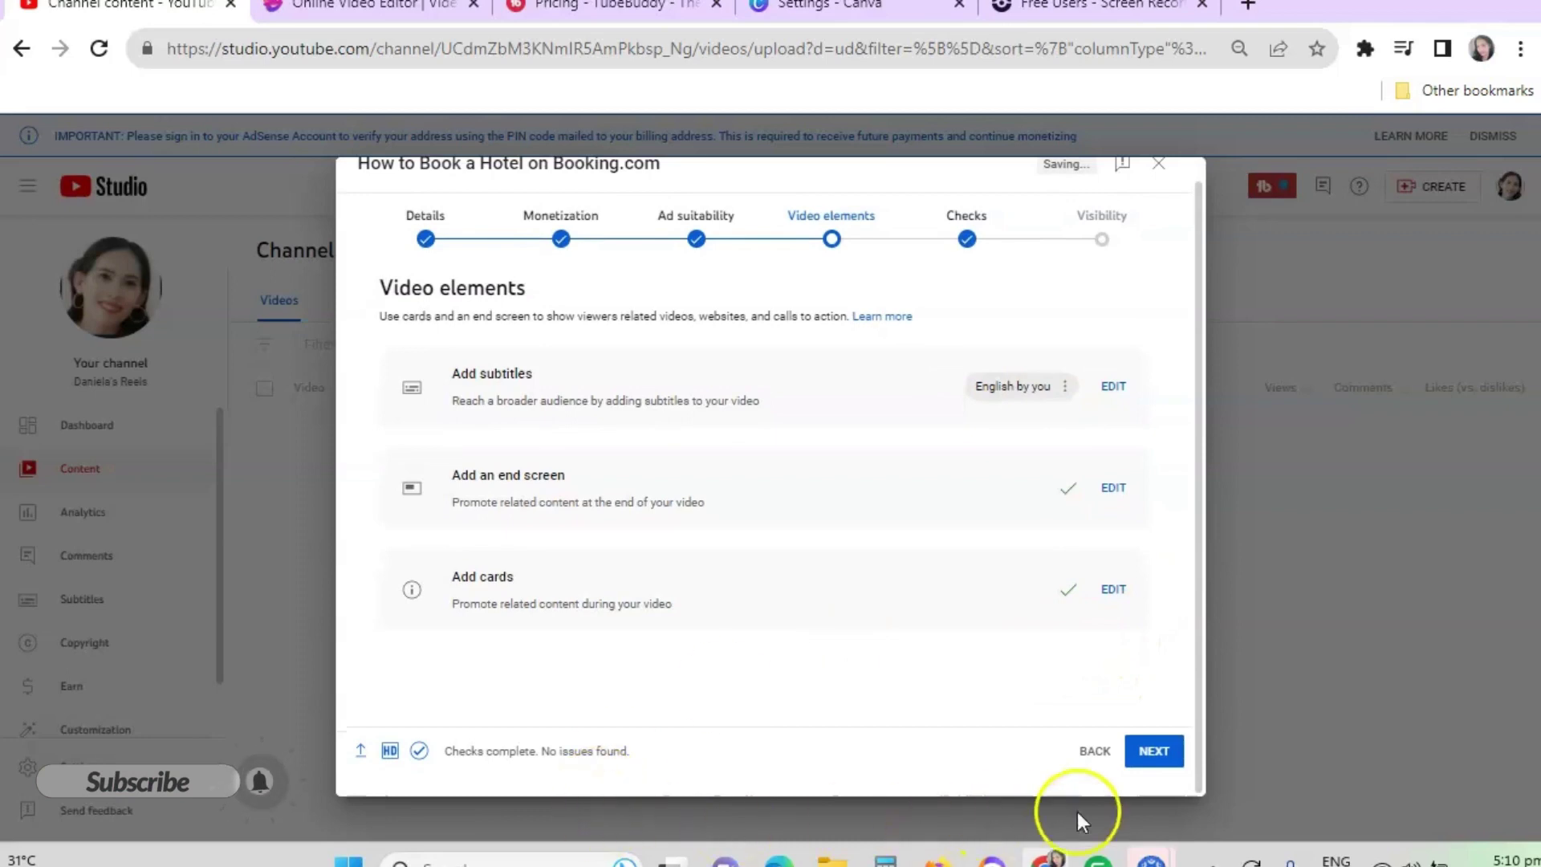
- Proceed past the video elements and the copyright and ad suitability checks, and set the video's visibility to Public
{"action": "left_click", "coordinate": [1156, 752]}
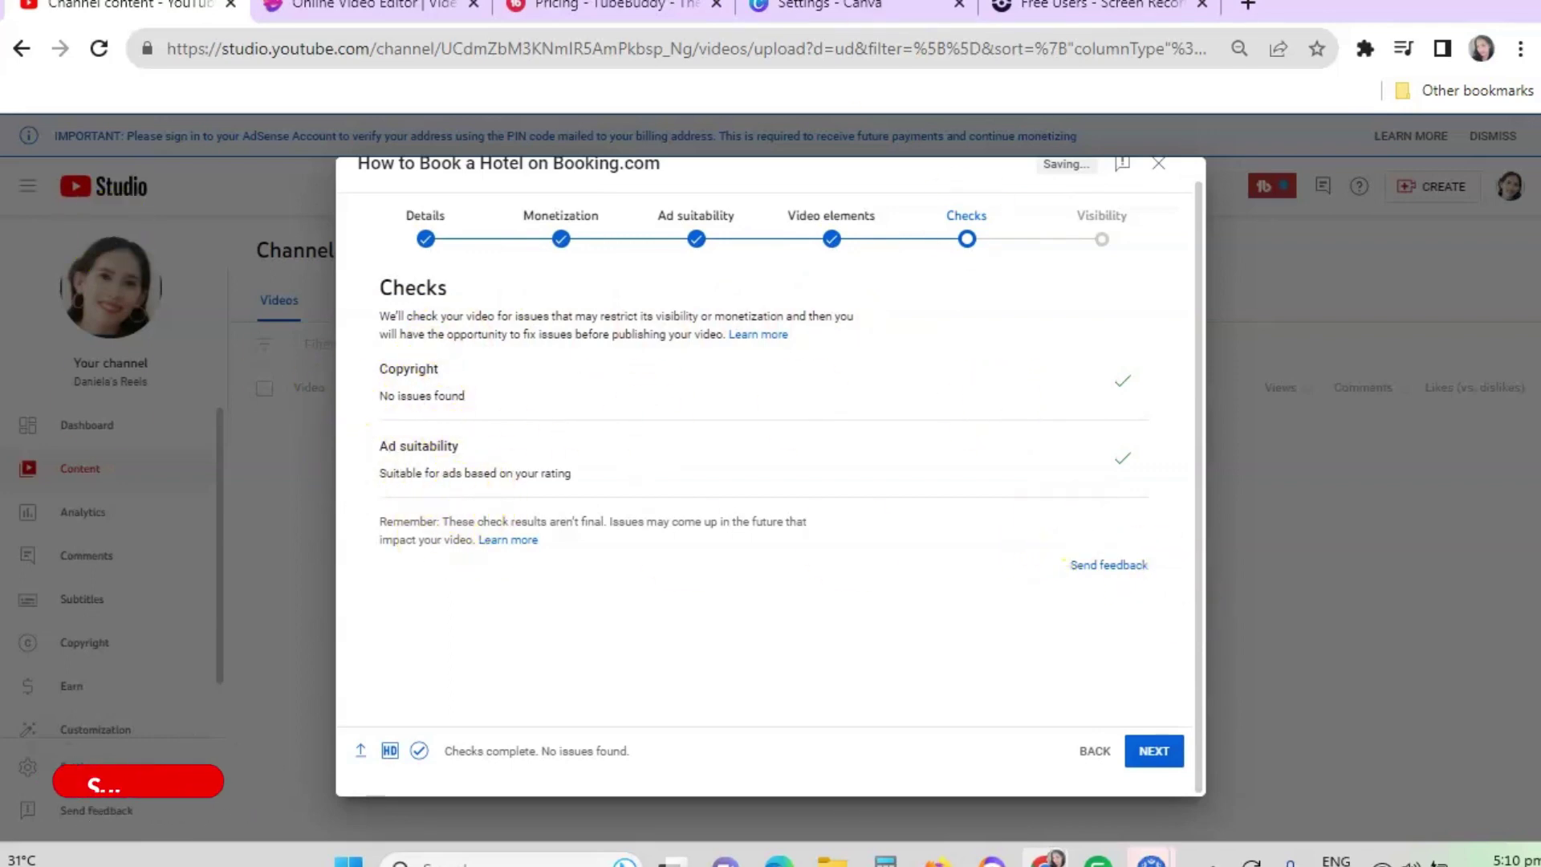
{"action": "left_click", "coordinate": [1154, 752]}
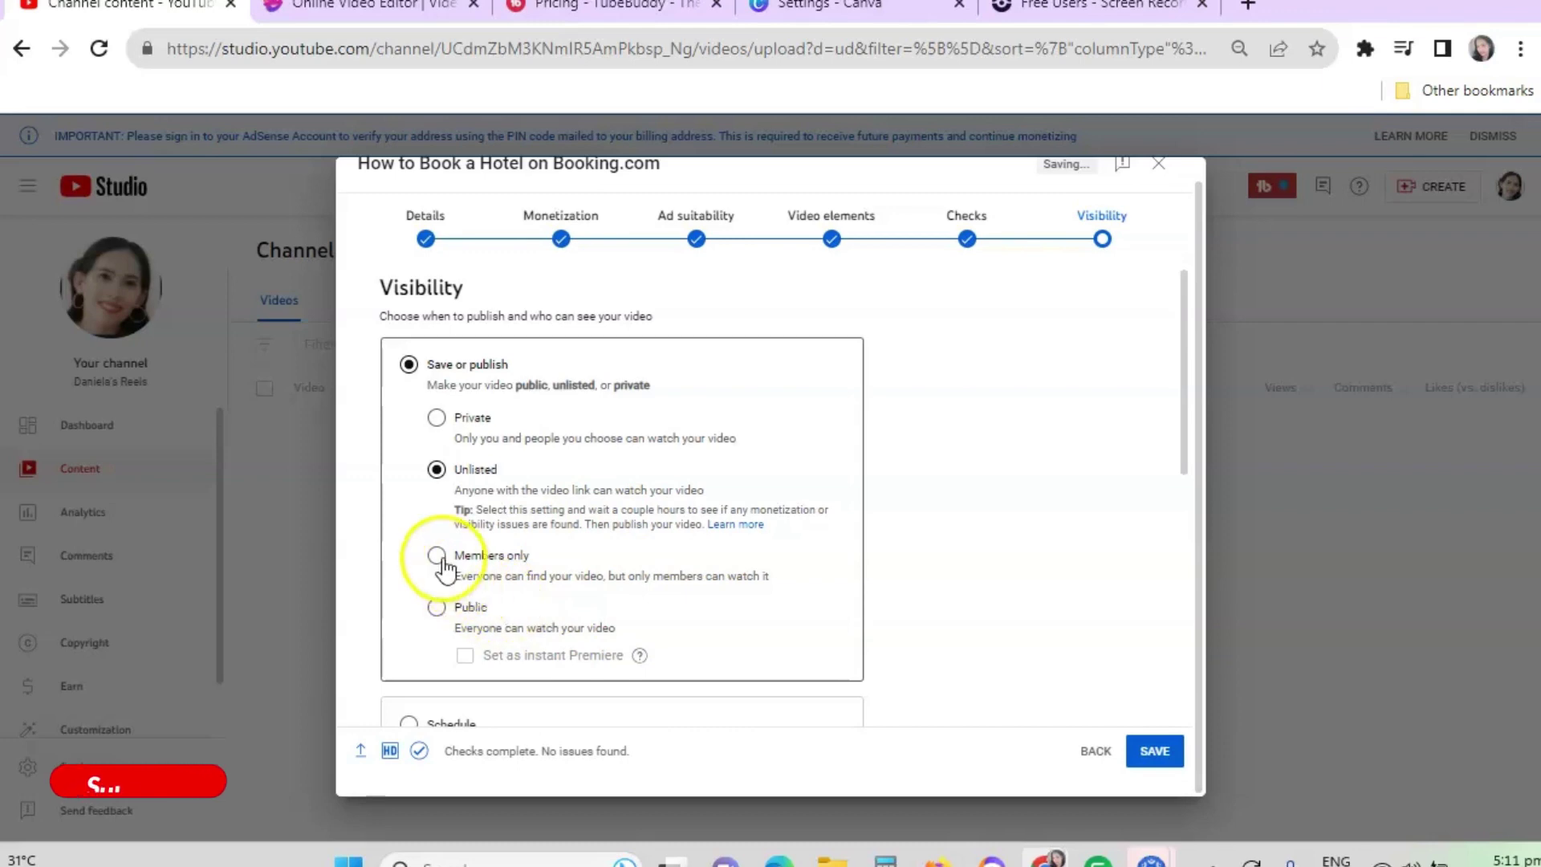
{"action": "left_click", "coordinate": [465, 619]}
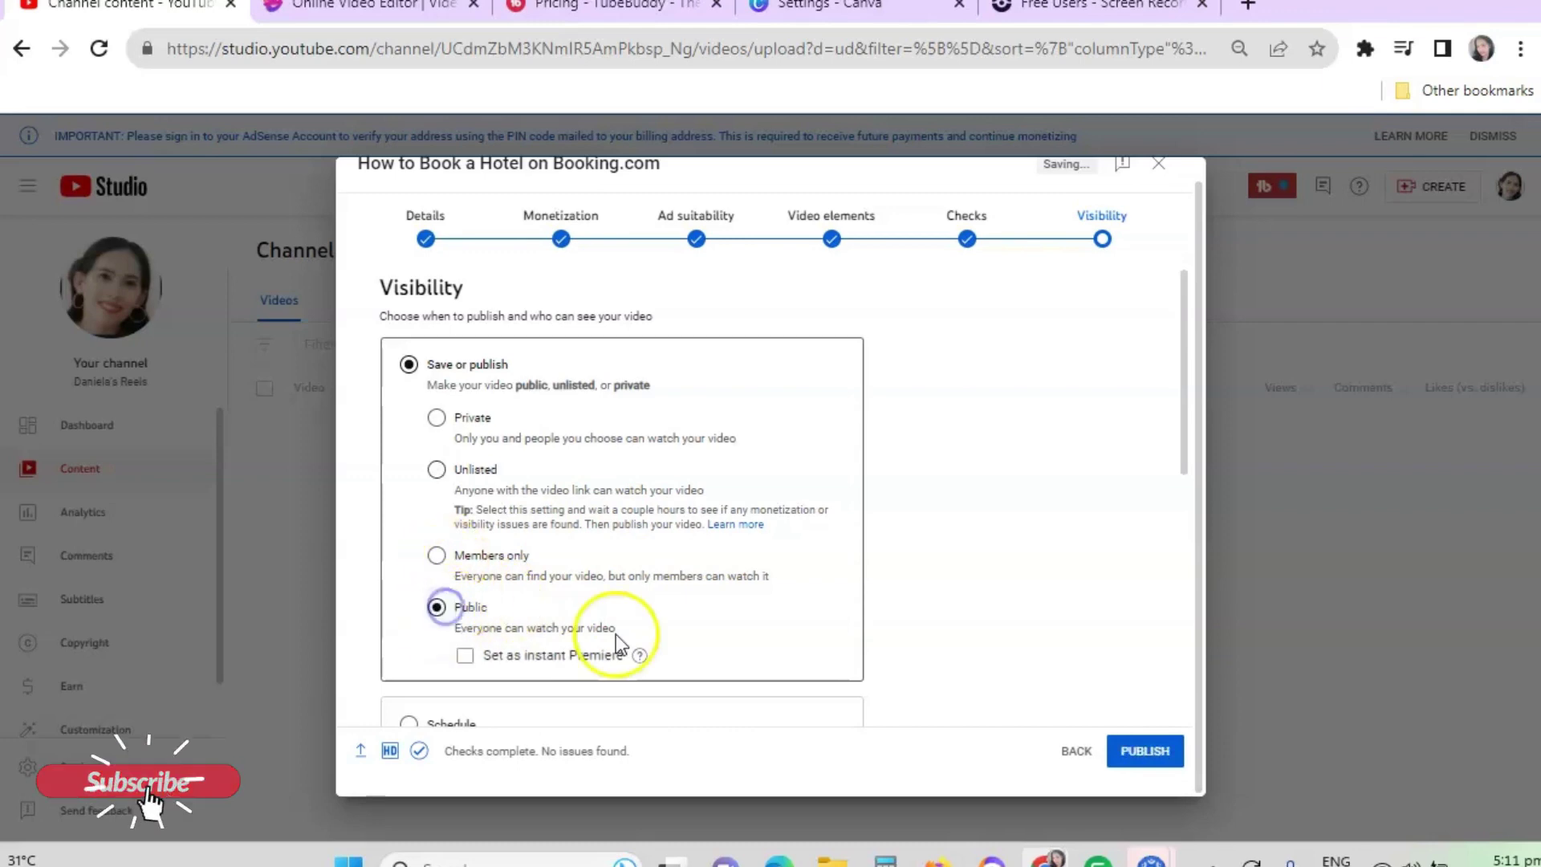
- Review the instant Premiere explanation, the Schedule option, the pre-publish guidance on kids and content, and the video preview
{"action": "scroll", "coordinate": [722, 610], "scroll_direction": "down", "scroll_amount": 2}
{"action": "mouse_move", "coordinate": [638, 538]}
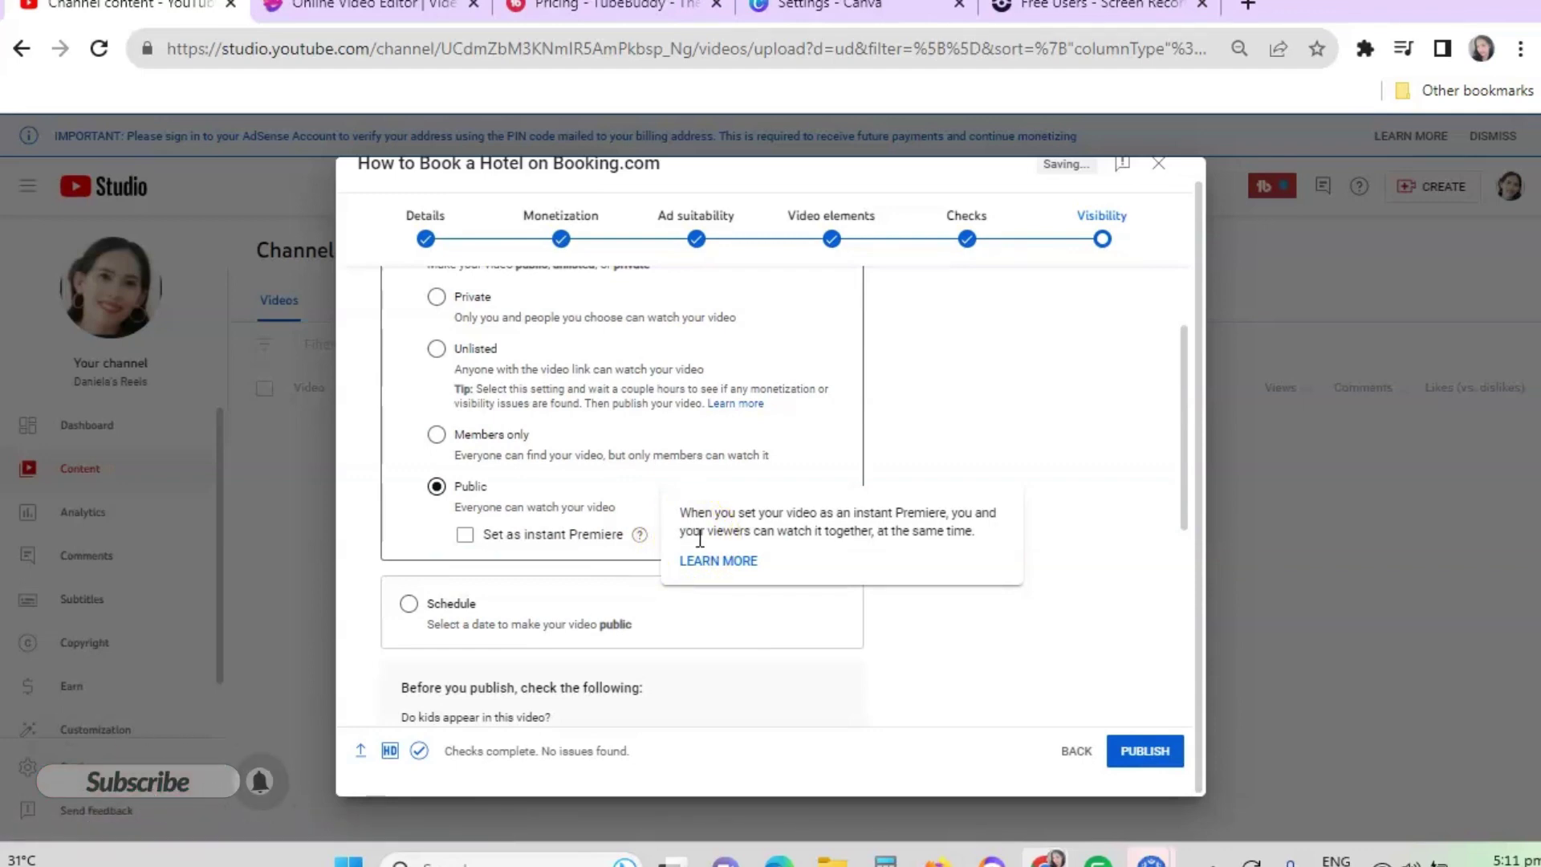
{"action": "left_click", "coordinate": [430, 522]}
{"action": "scroll", "coordinate": [602, 563], "scroll_direction": "down", "scroll_amount": 1}
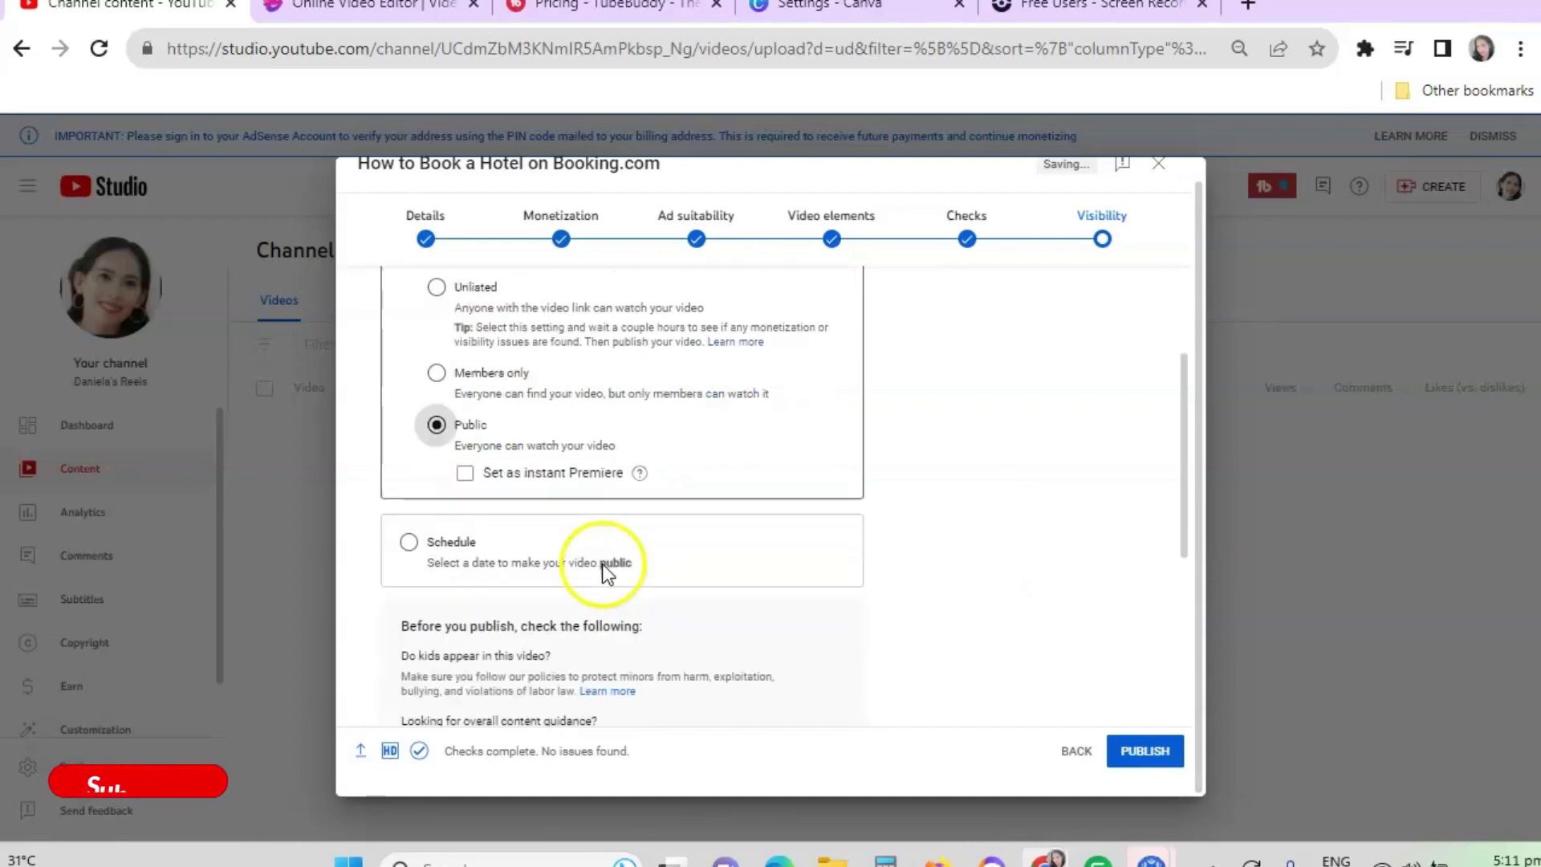
{"action": "scroll", "coordinate": [610, 573], "scroll_direction": "down", "scroll_amount": 3}
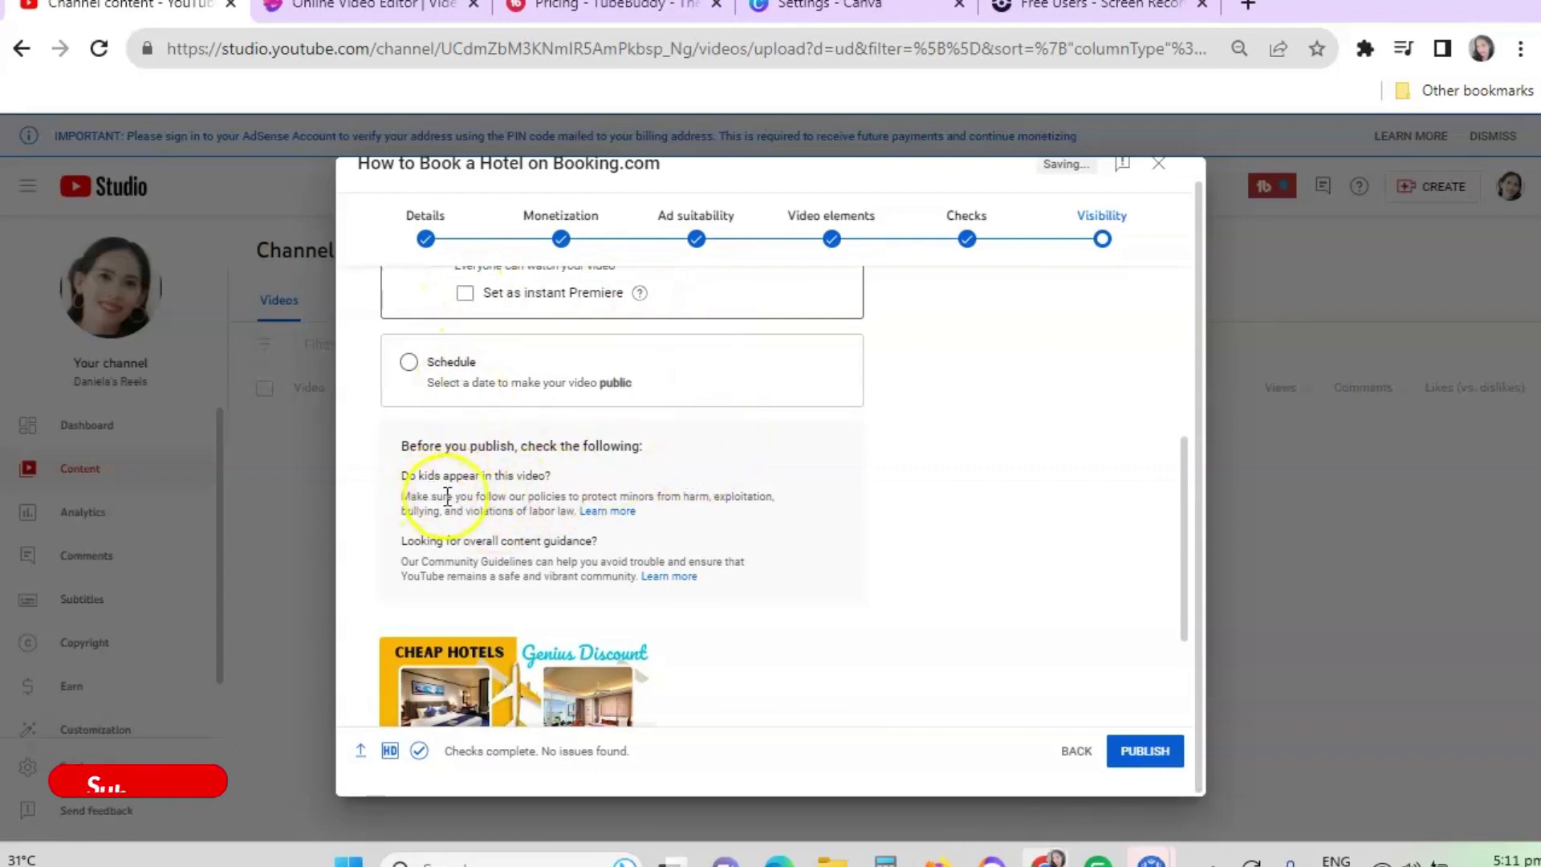
{"action": "scroll", "coordinate": [659, 586], "scroll_direction": "down", "scroll_amount": 3}
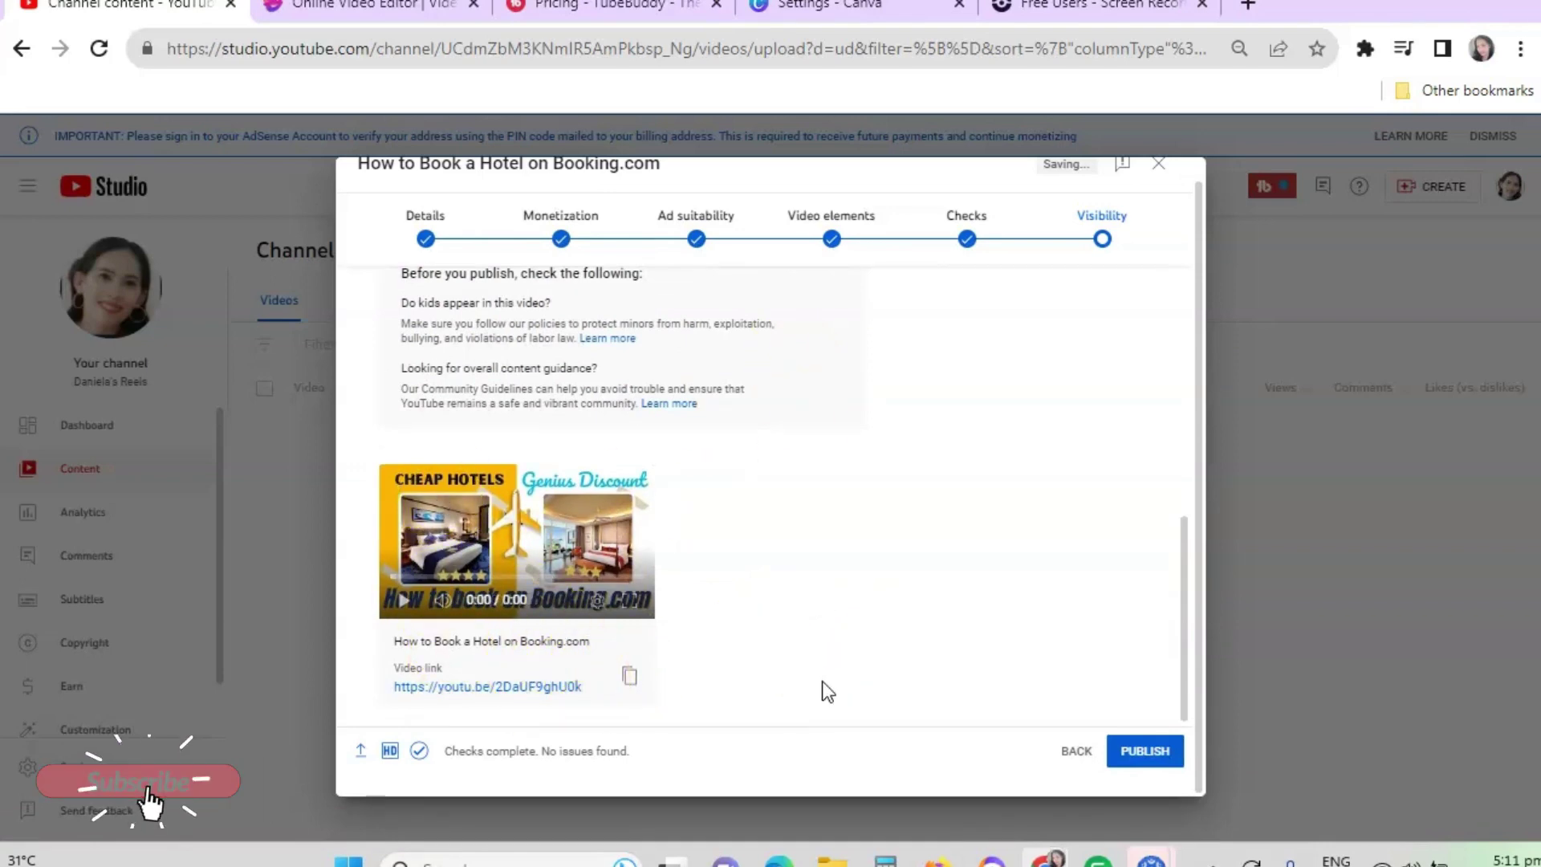
{"action": "left_click", "coordinate": [974, 644]}
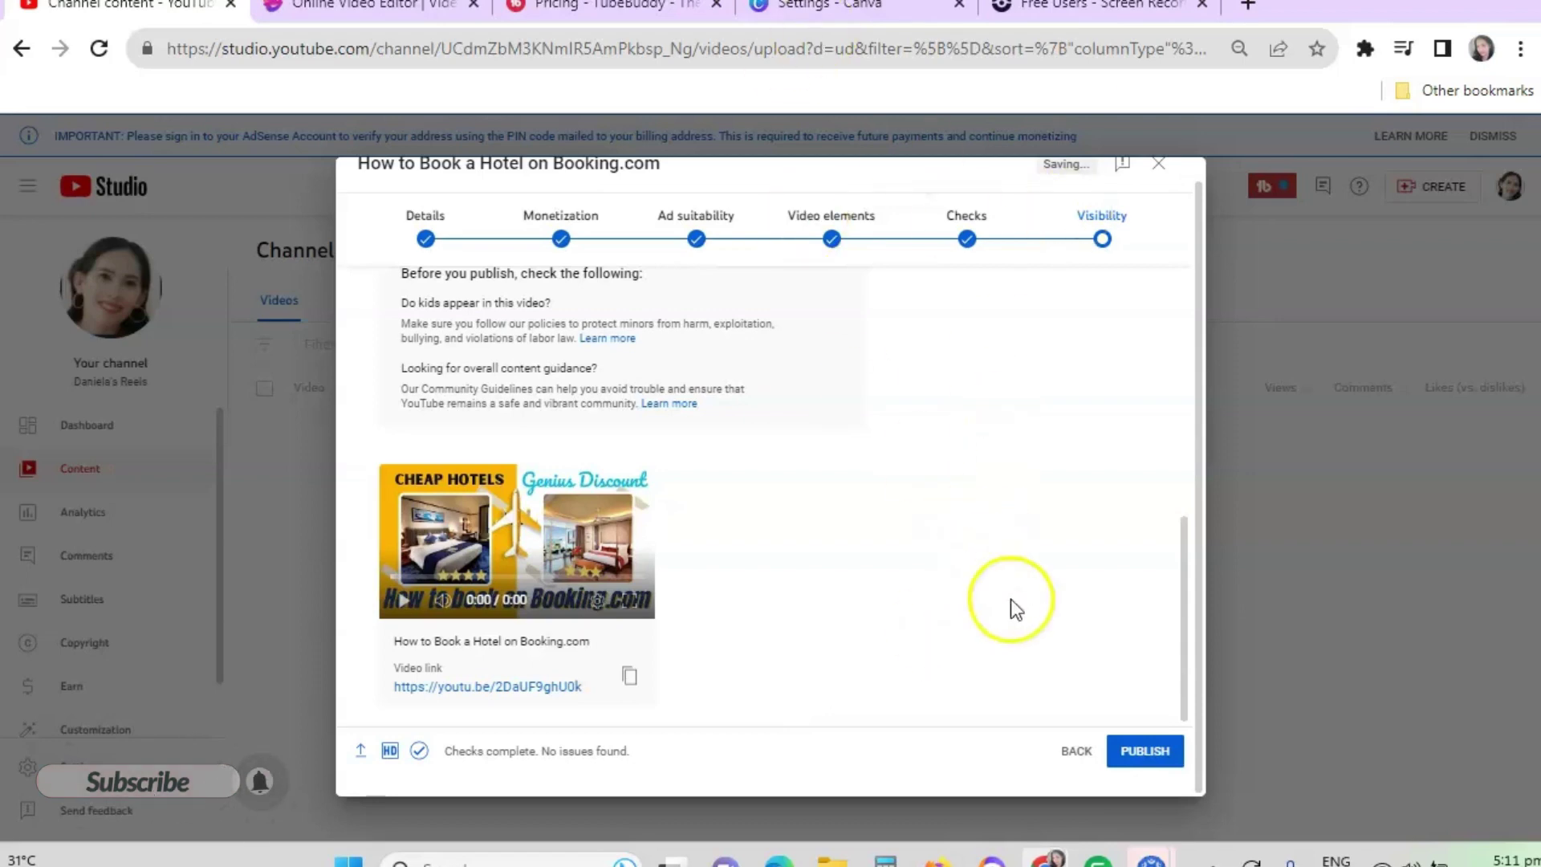
{"action": "left_click", "coordinate": [1147, 756]}
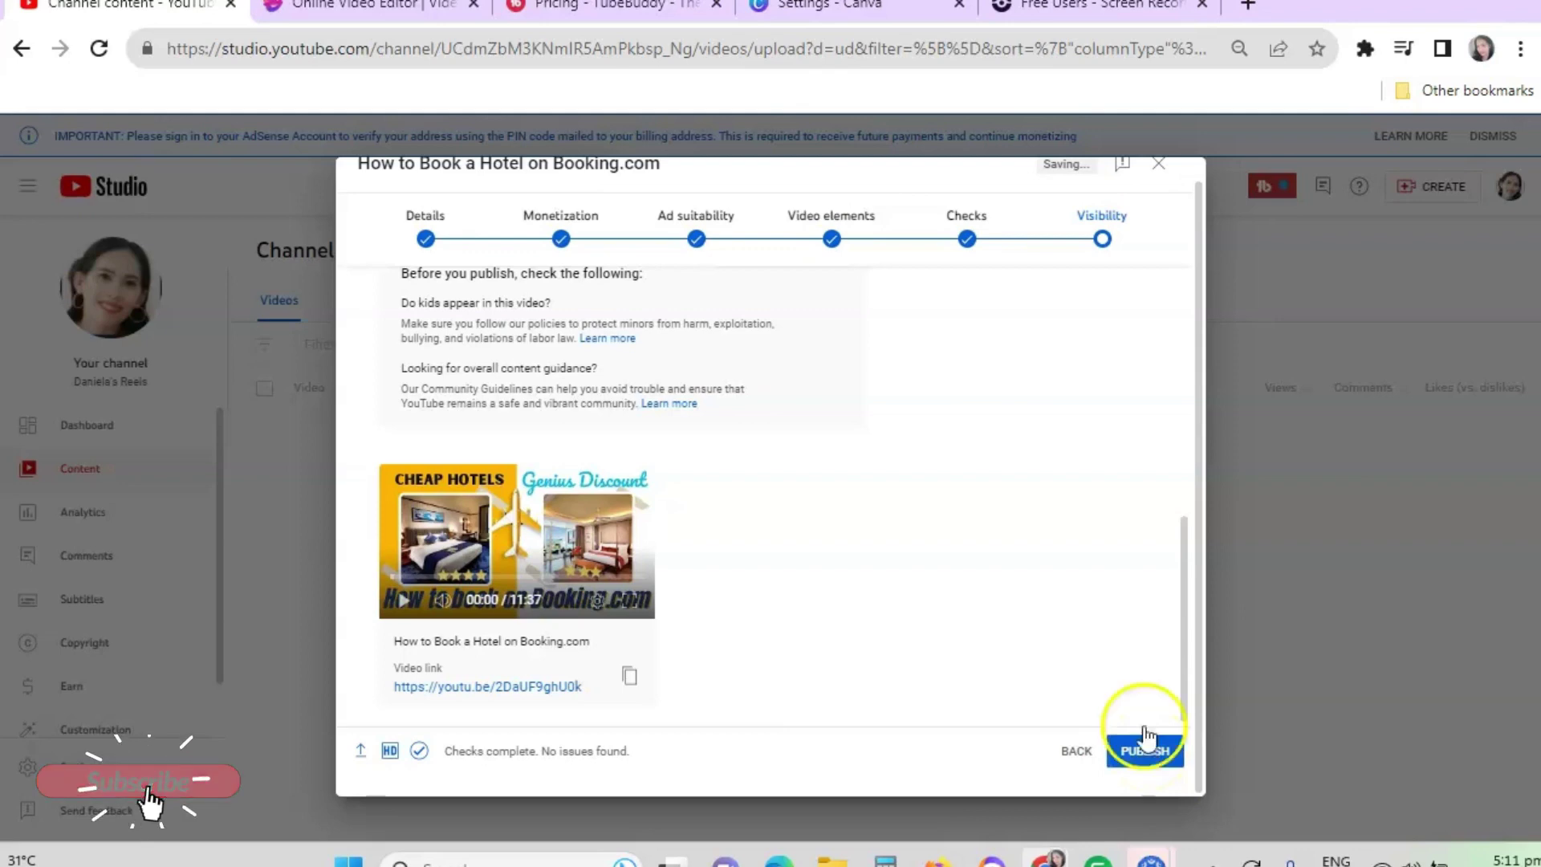
- Return to the video's details and delete the Canva projects link line from the description
{"action": "scroll", "coordinate": [1123, 690], "scroll_direction": "up", "scroll_amount": 7}
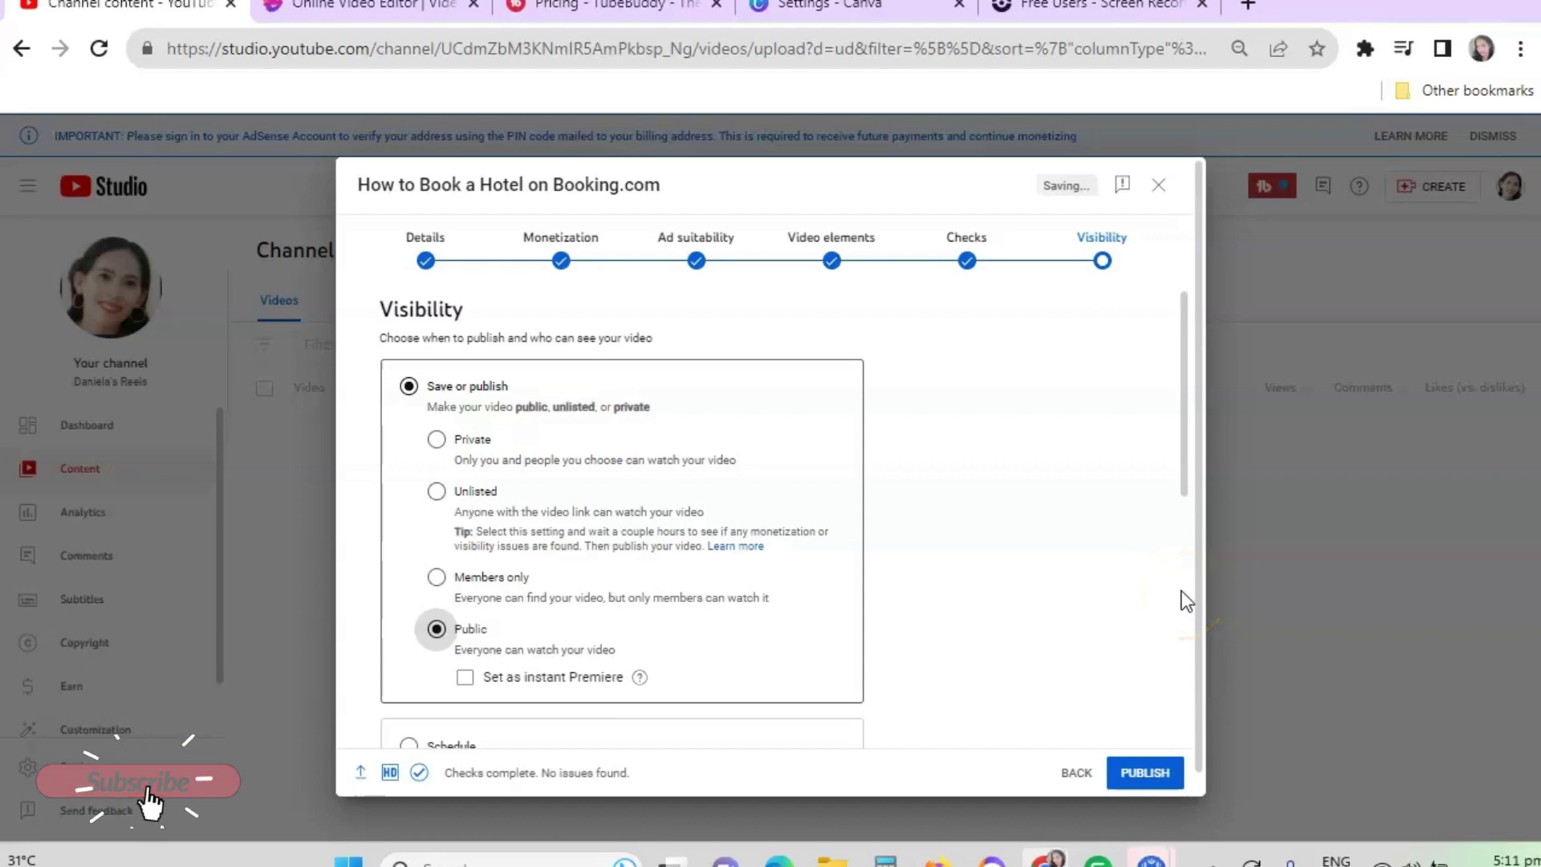
{"action": "left_click", "coordinate": [425, 253]}
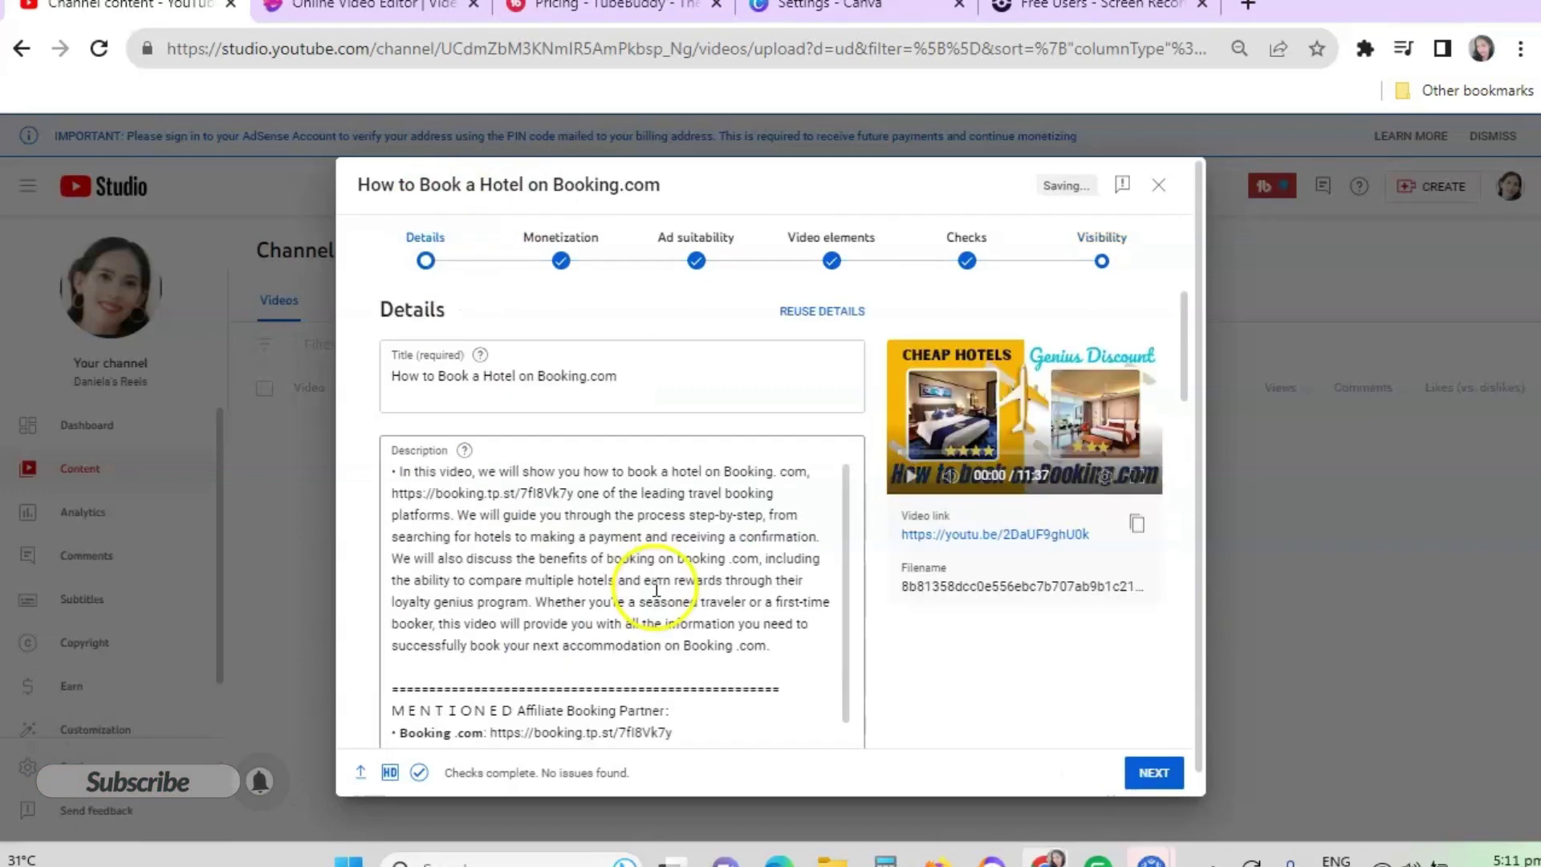
{"action": "scroll", "coordinate": [656, 618], "scroll_direction": "down", "scroll_amount": 7}
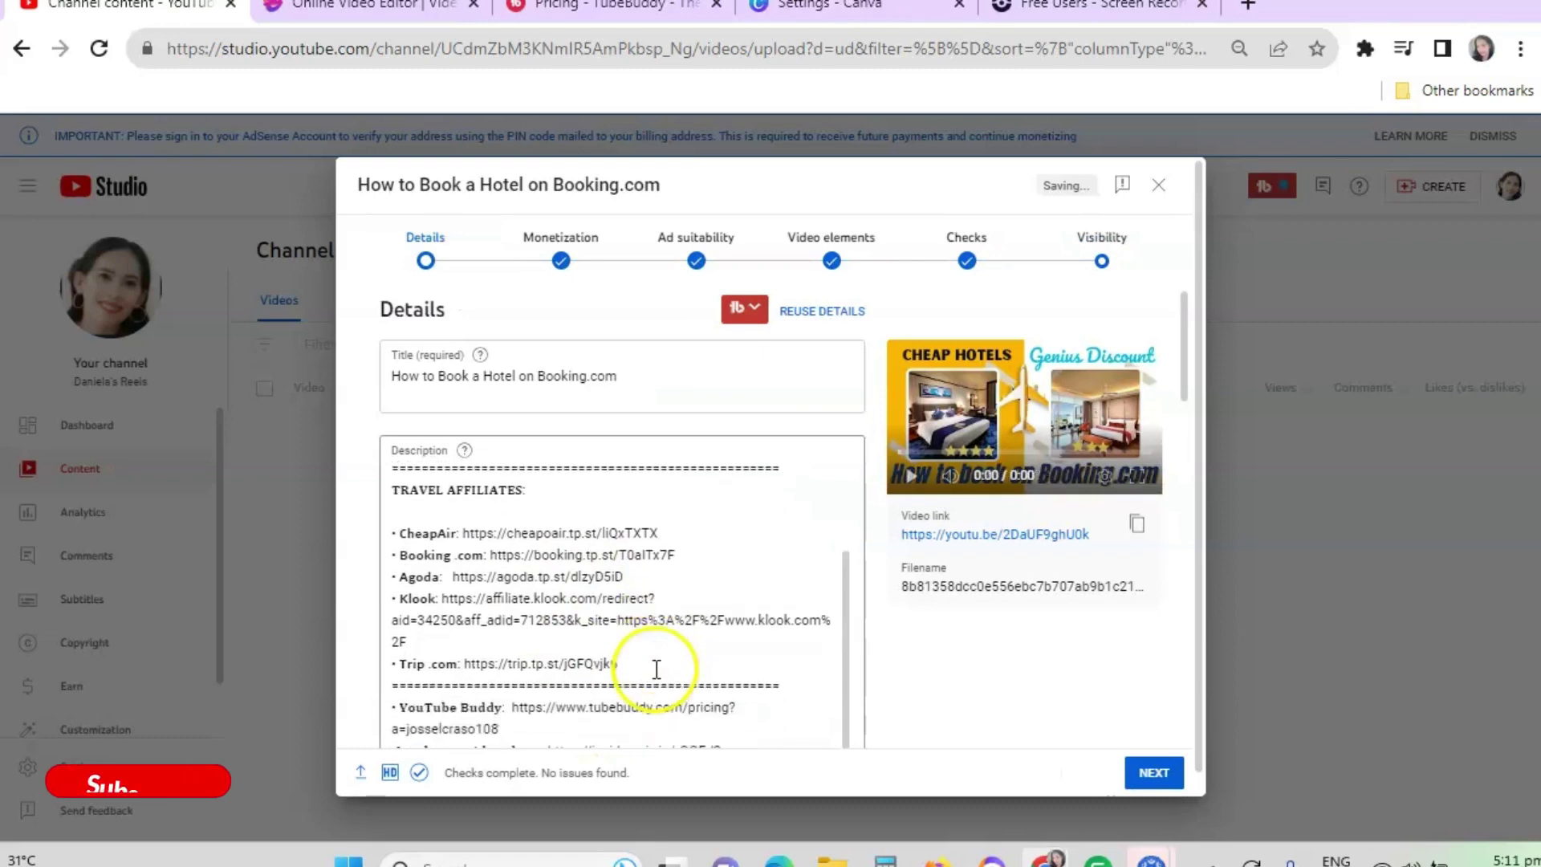
{"action": "scroll", "coordinate": [657, 669], "scroll_direction": "down", "scroll_amount": 3}
{"action": "left_click_drag", "start_coordinate": [405, 499], "coordinate": [640, 502]}
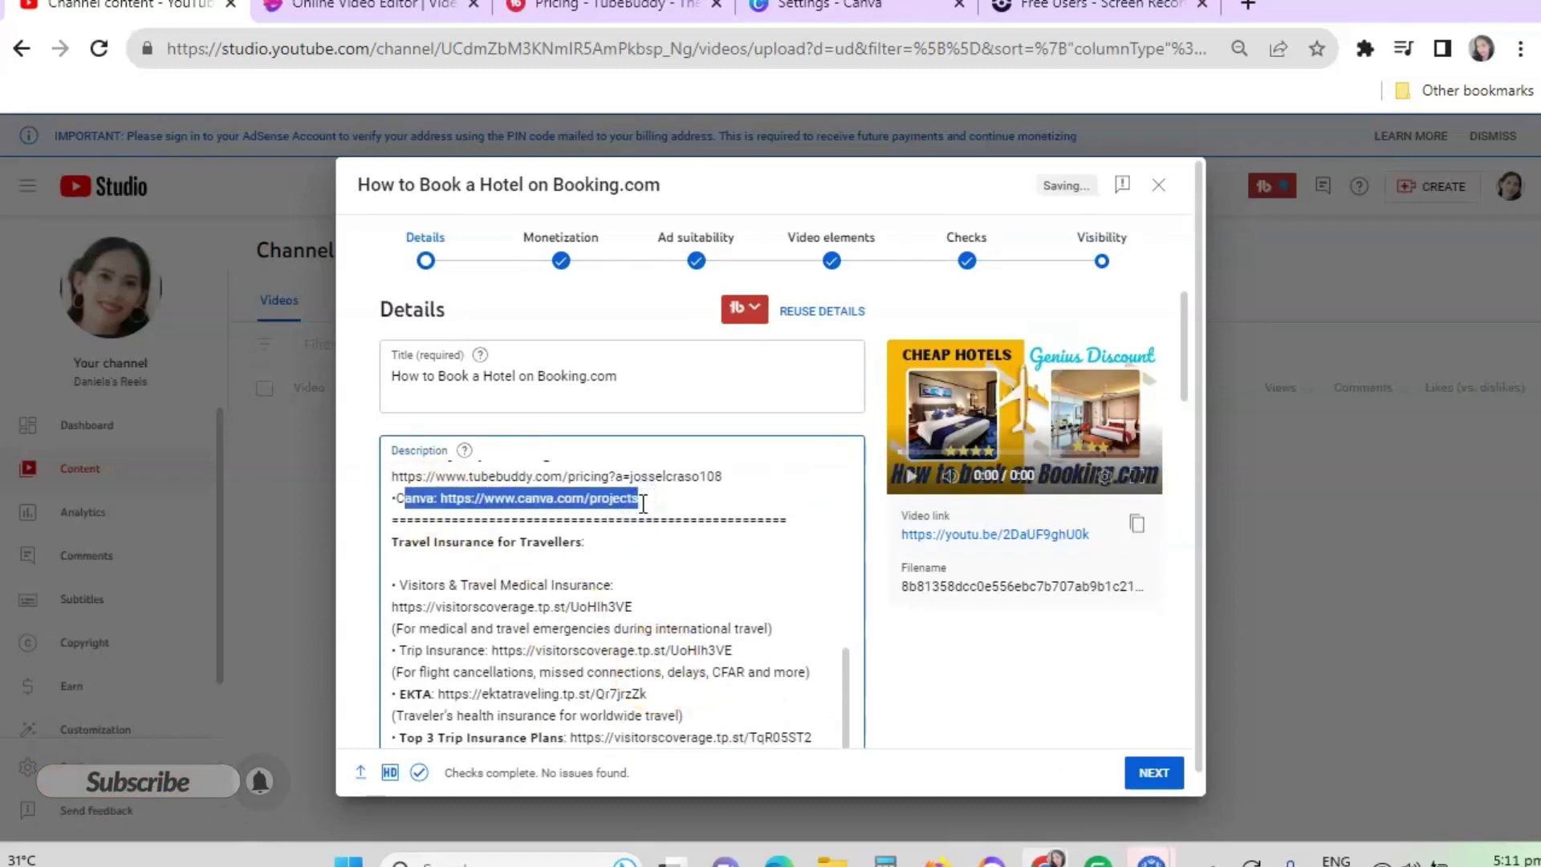
{"action": "key", "text": "BackSpace"}
{"action": "key", "text": "BackSpace"}
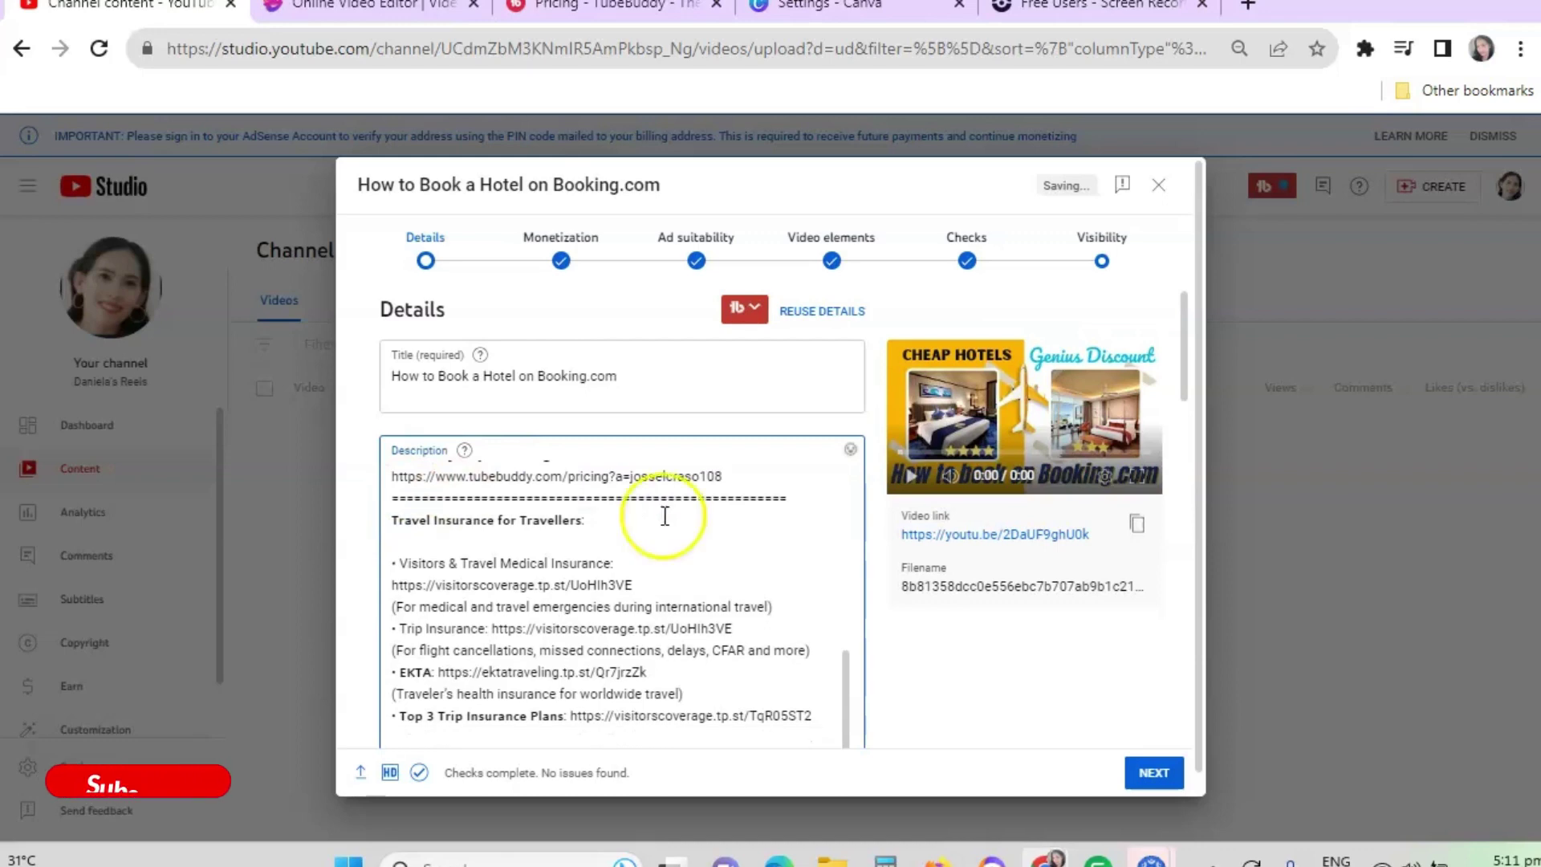
- Go through the monetization, ad suitability, video elements and checks stages again and publish the video as Public
{"action": "left_click", "coordinate": [561, 261]}
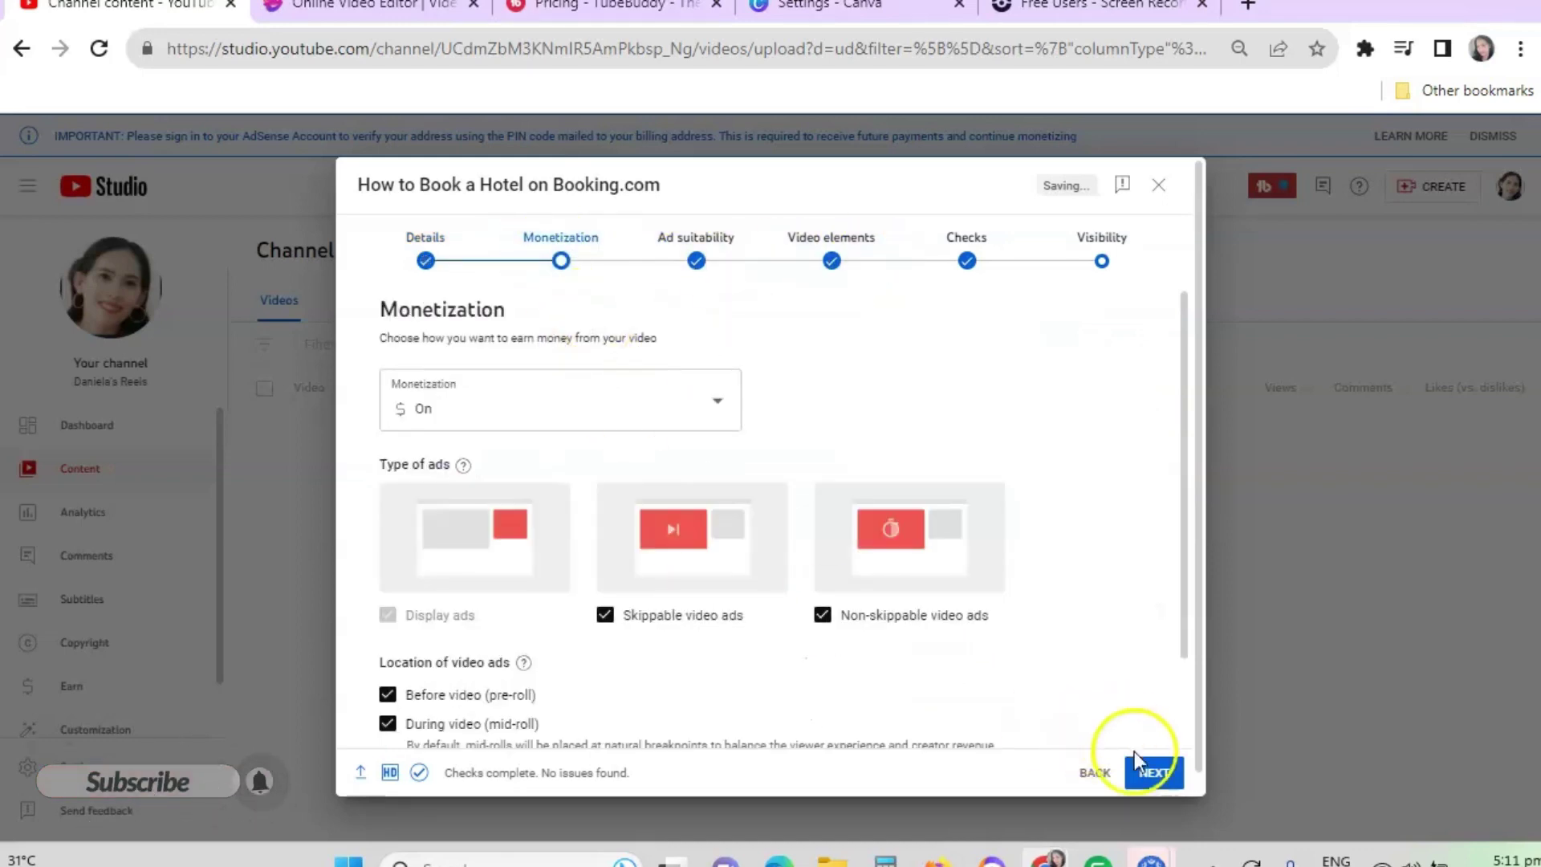
{"action": "left_click", "coordinate": [1154, 774]}
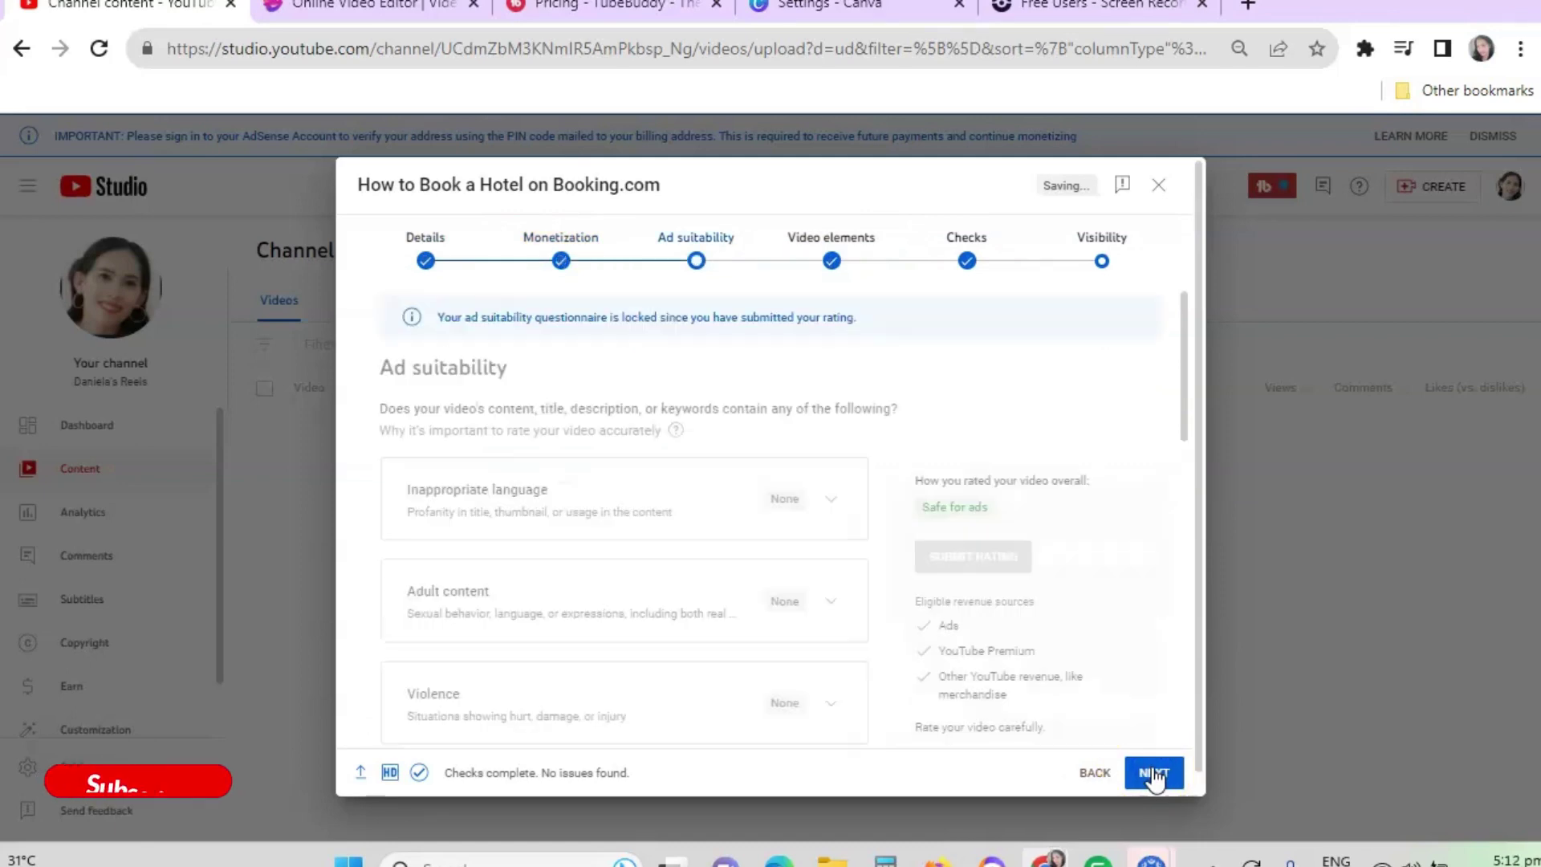
{"action": "left_click", "coordinate": [1154, 773]}
{"action": "left_click", "coordinate": [1154, 774]}
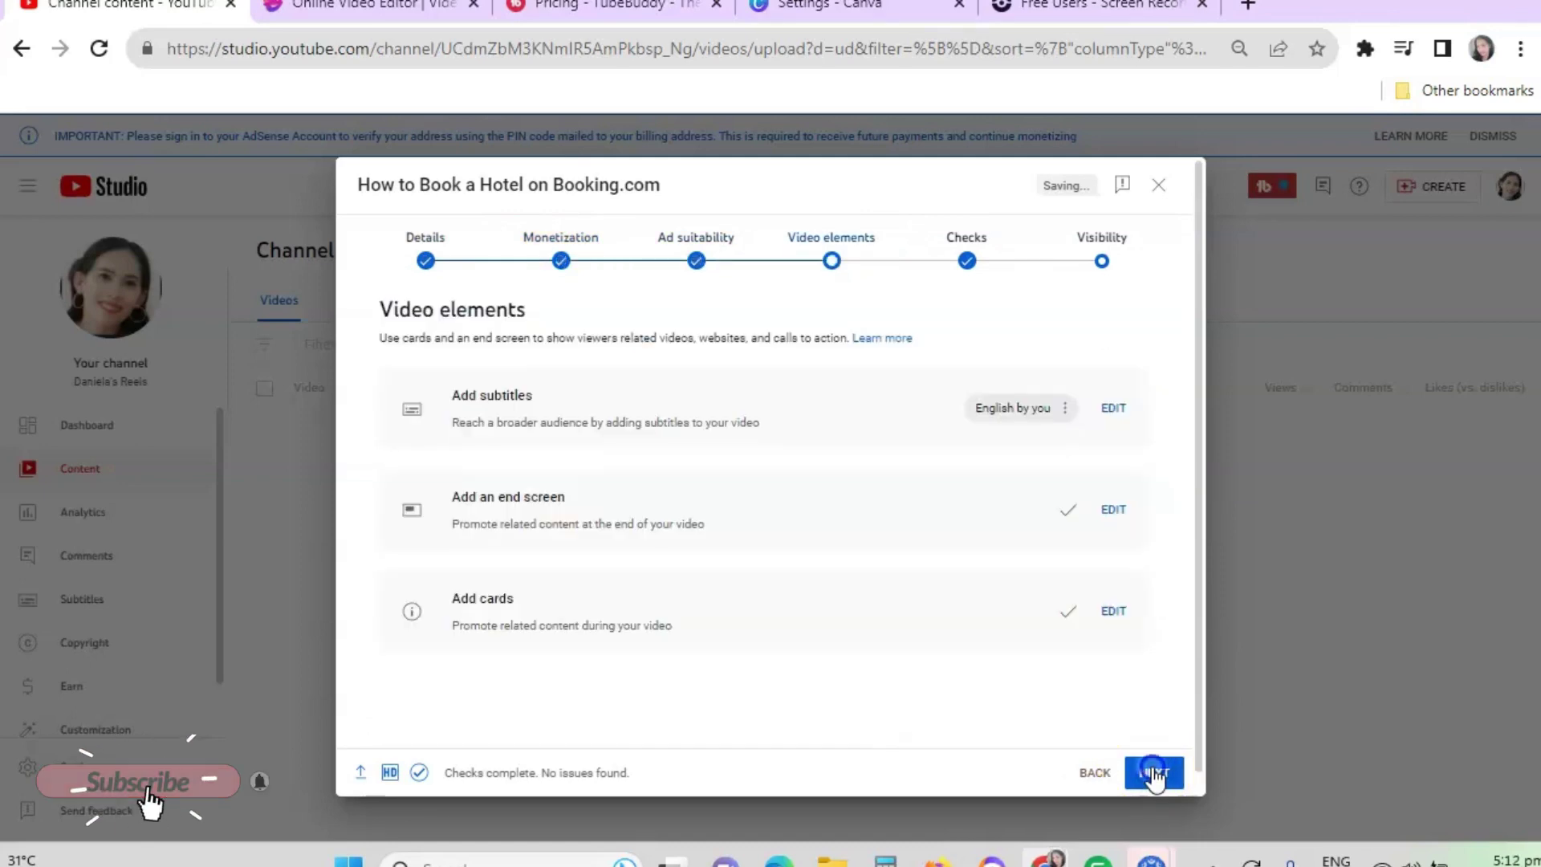
{"action": "left_click", "coordinate": [1154, 774]}
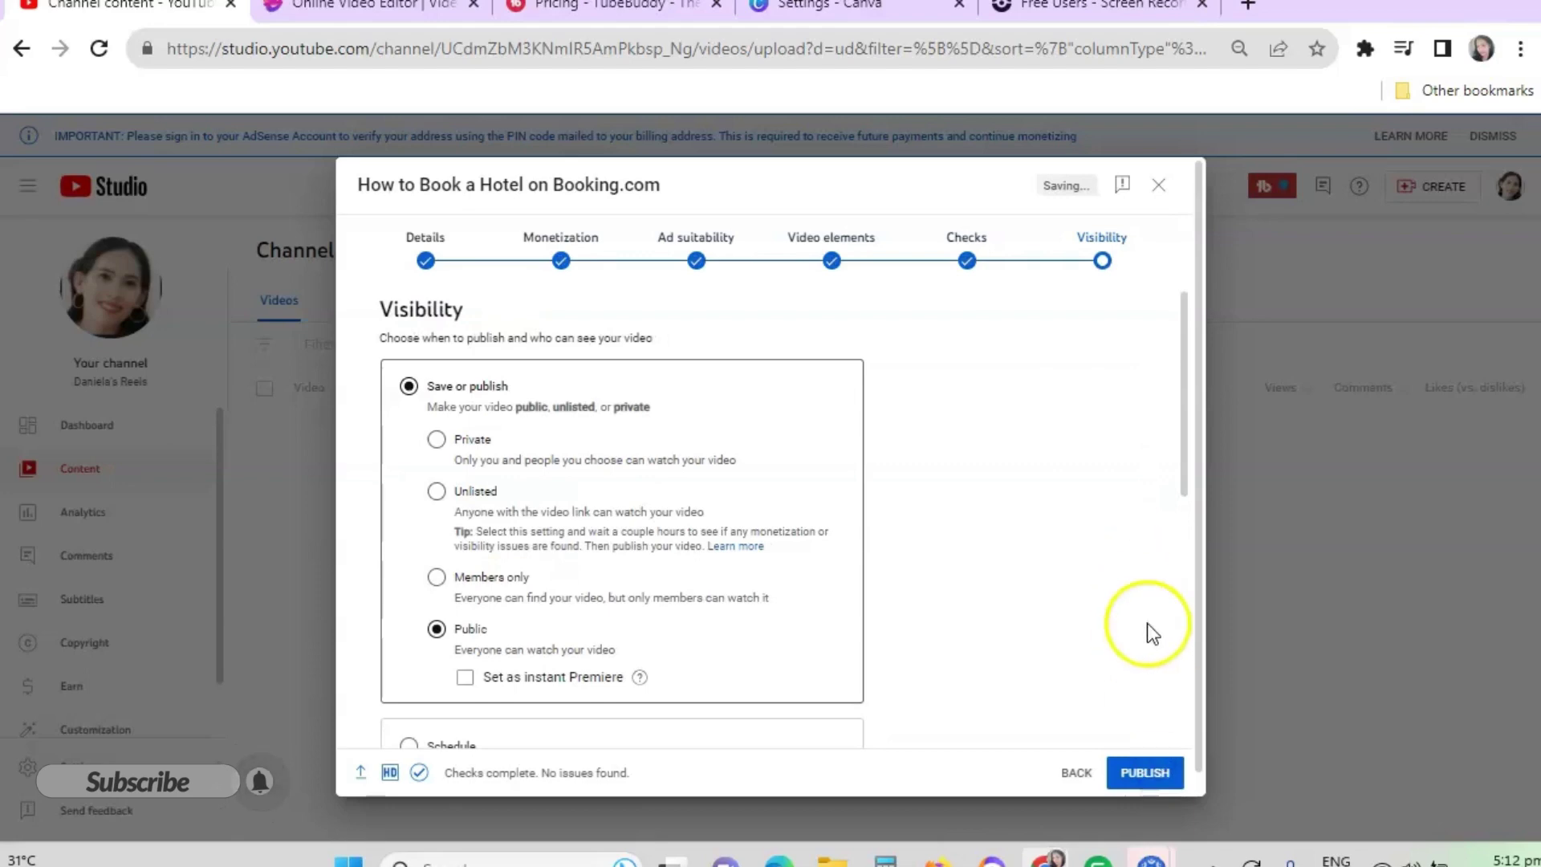
{"action": "scroll", "coordinate": [1159, 598], "scroll_direction": "down", "scroll_amount": 3}
{"action": "scroll", "coordinate": [1160, 610], "scroll_direction": "down", "scroll_amount": 5}
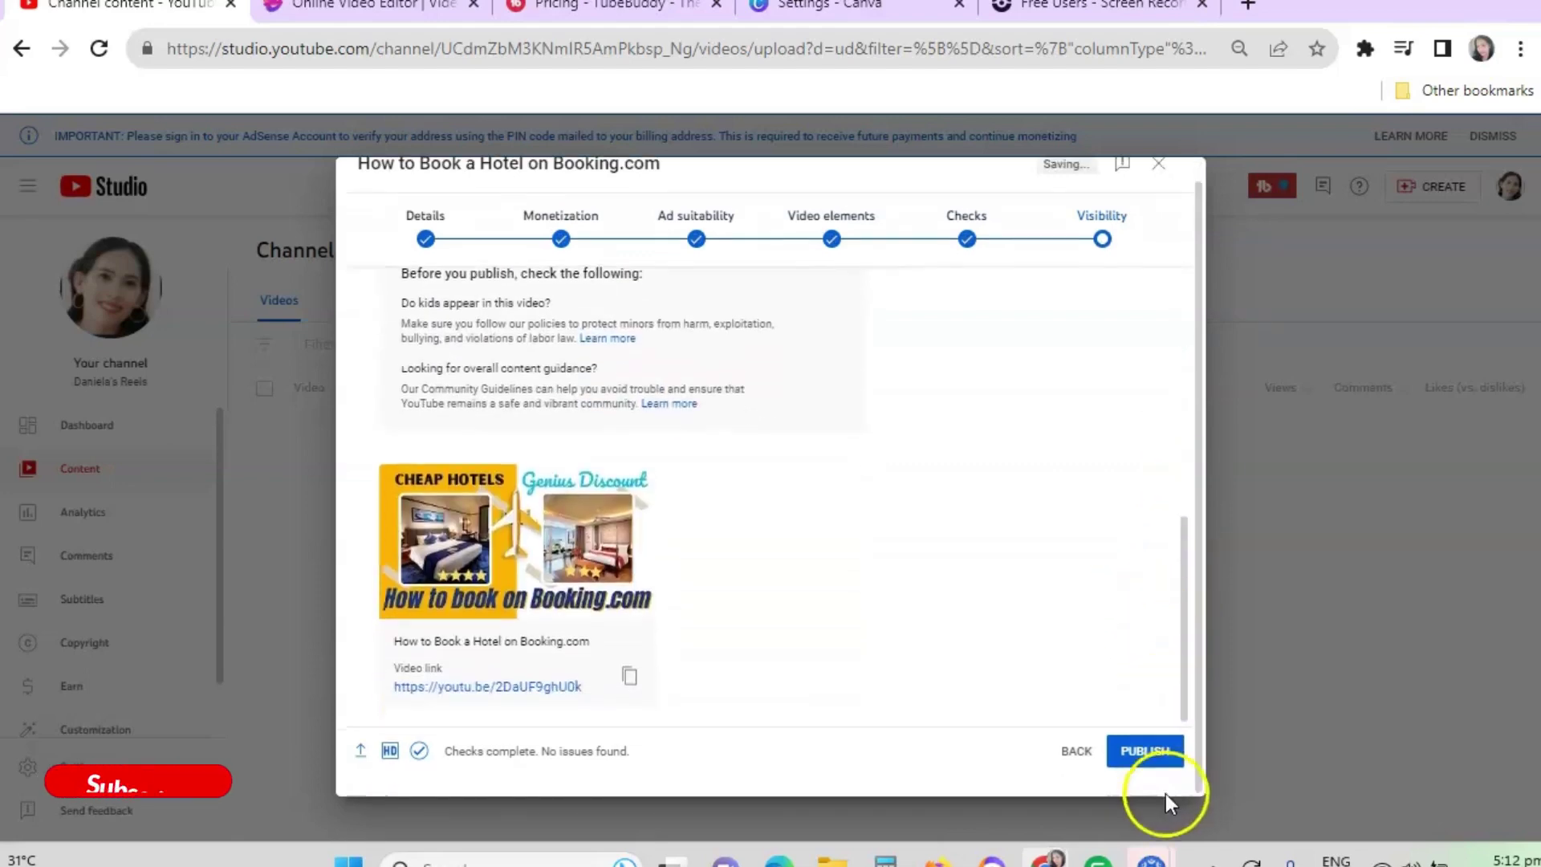
{"action": "left_click", "coordinate": [1149, 751]}
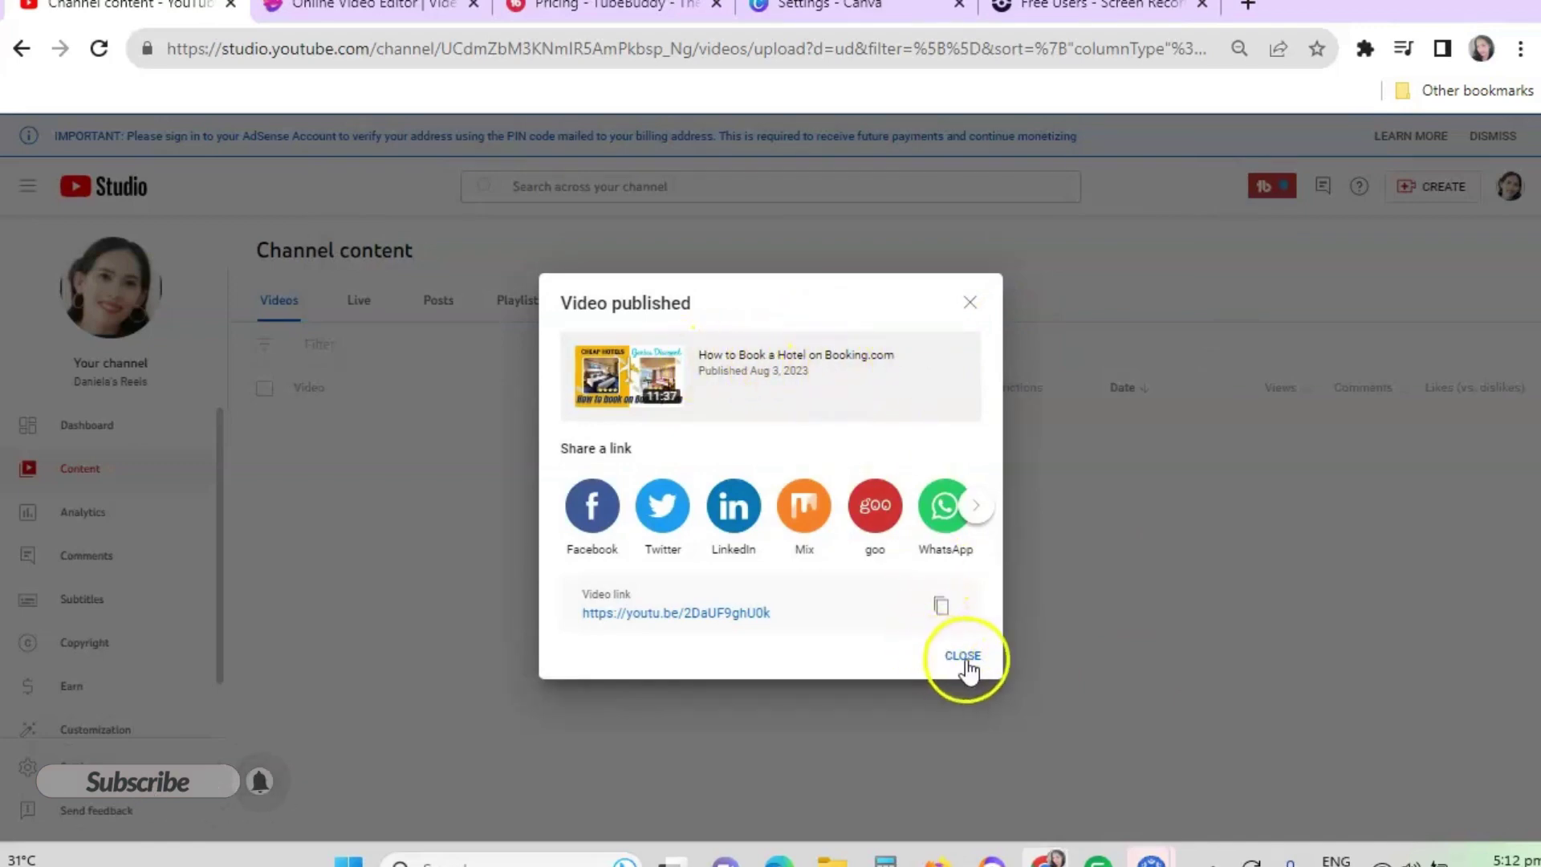
- Copy the published video's link and look through the available social sharing options
{"action": "left_click", "coordinate": [942, 603]}
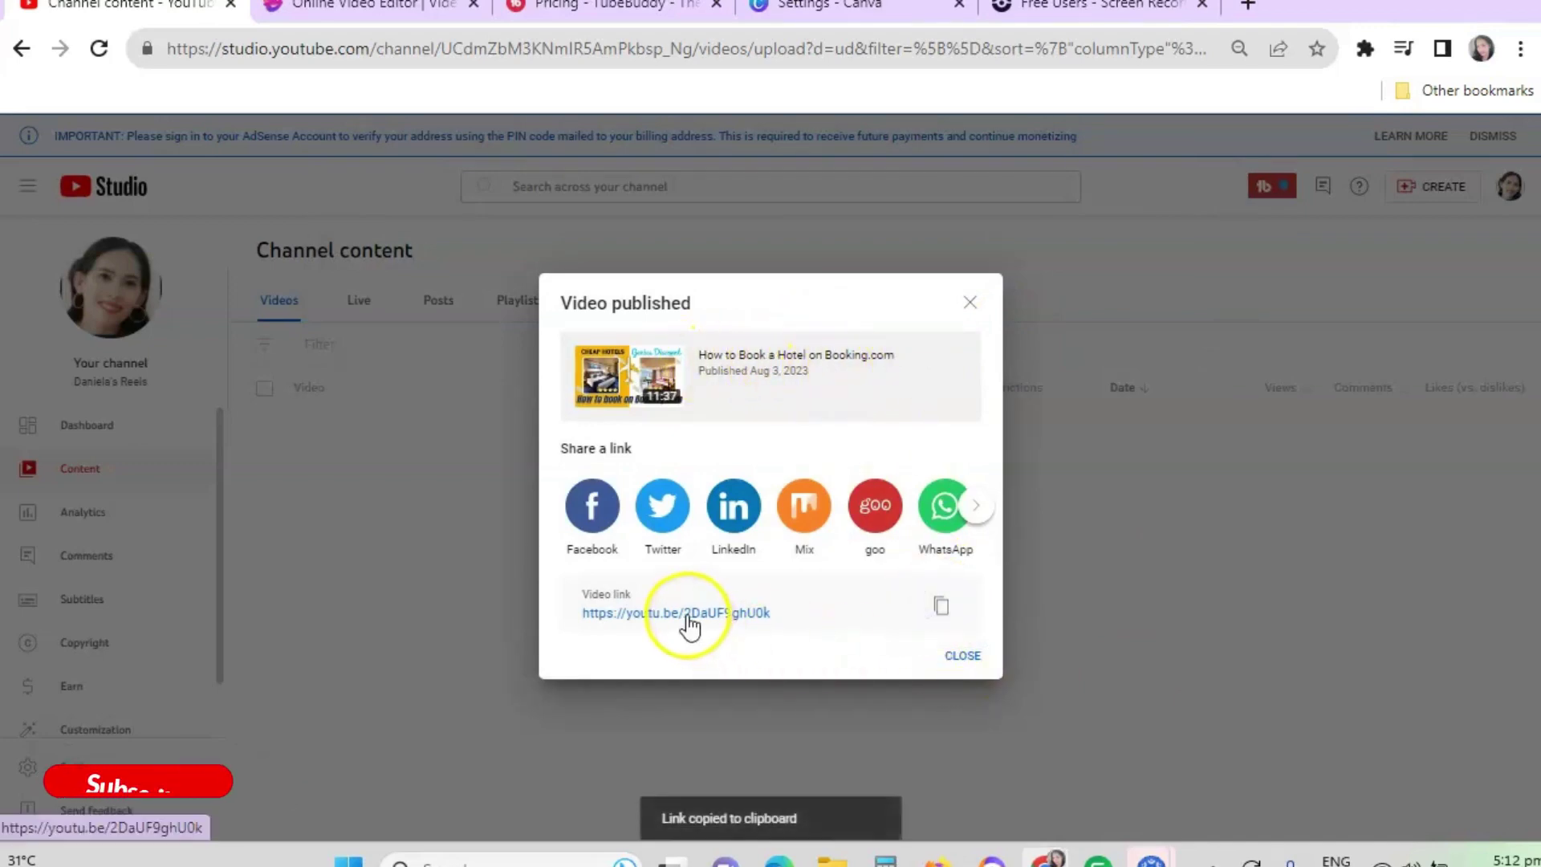
{"action": "left_click", "coordinate": [976, 506]}
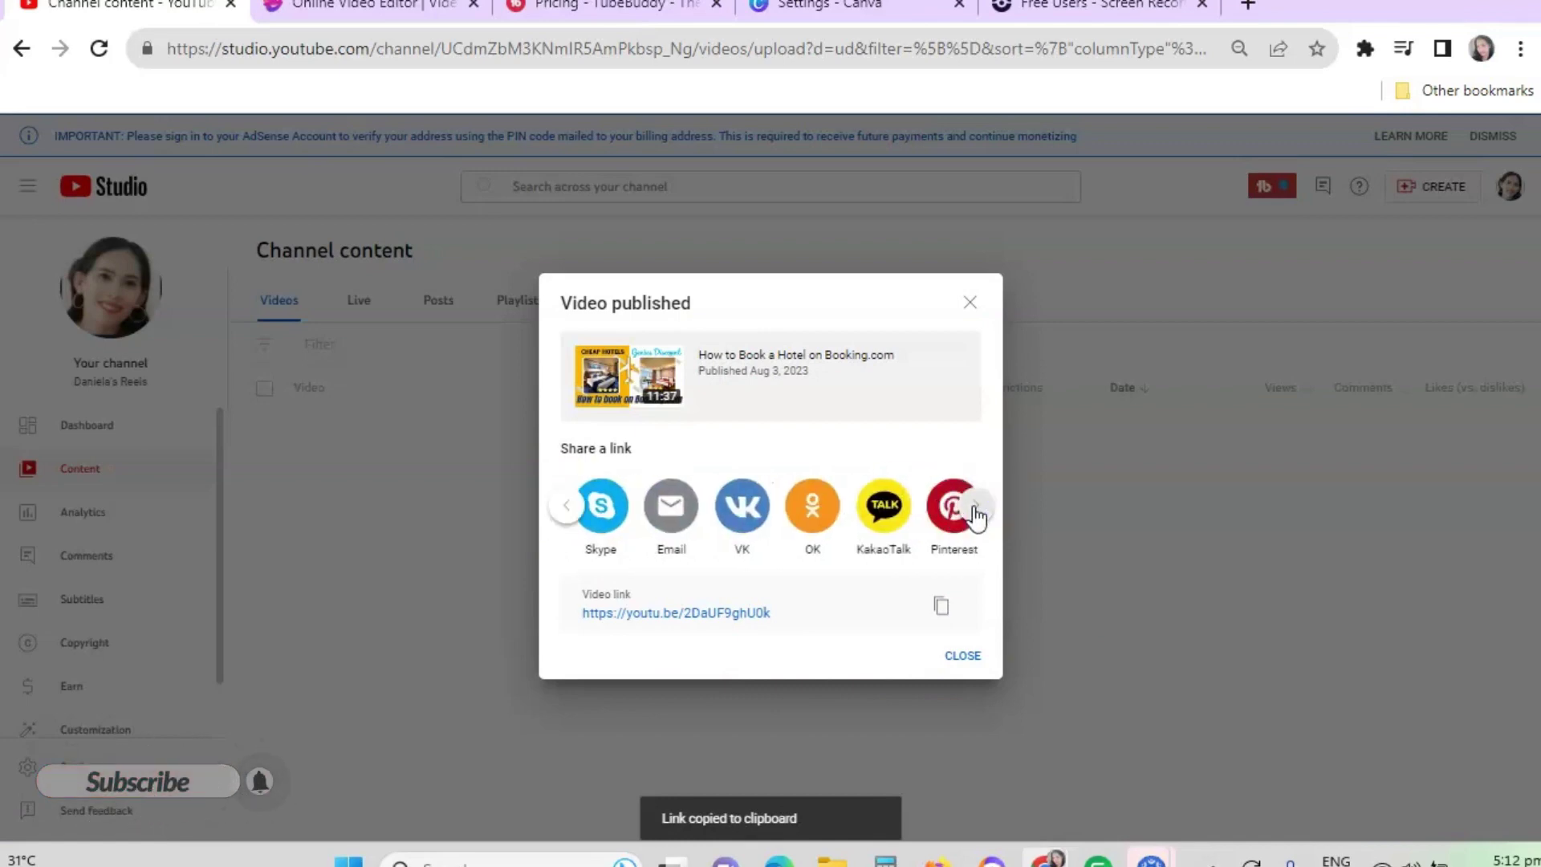
{"action": "left_click", "coordinate": [976, 506]}
{"action": "left_click", "coordinate": [565, 506]}
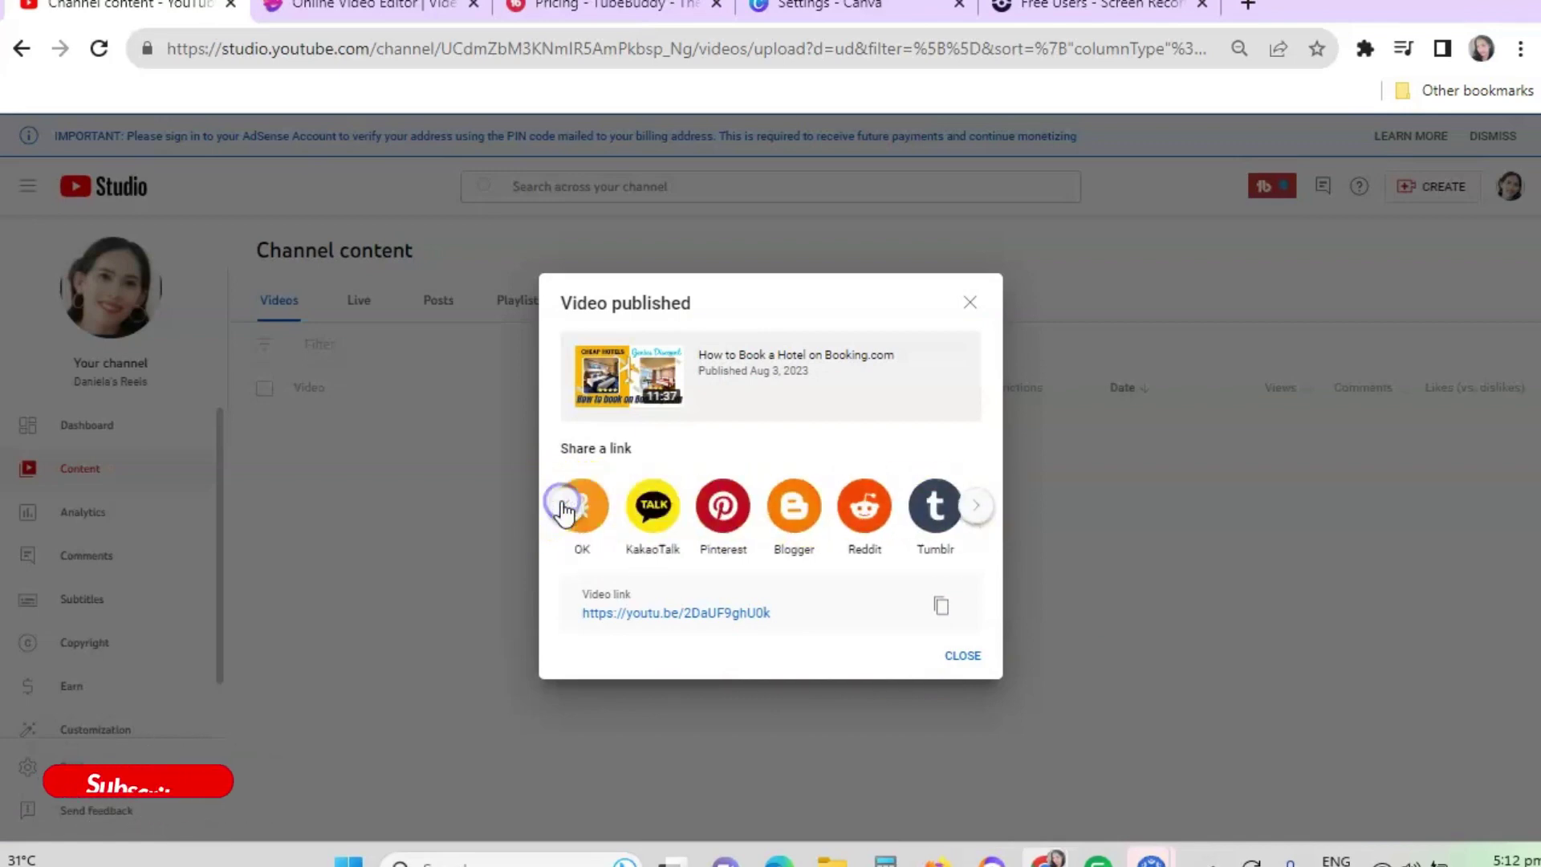
{"action": "left_click", "coordinate": [561, 504]}
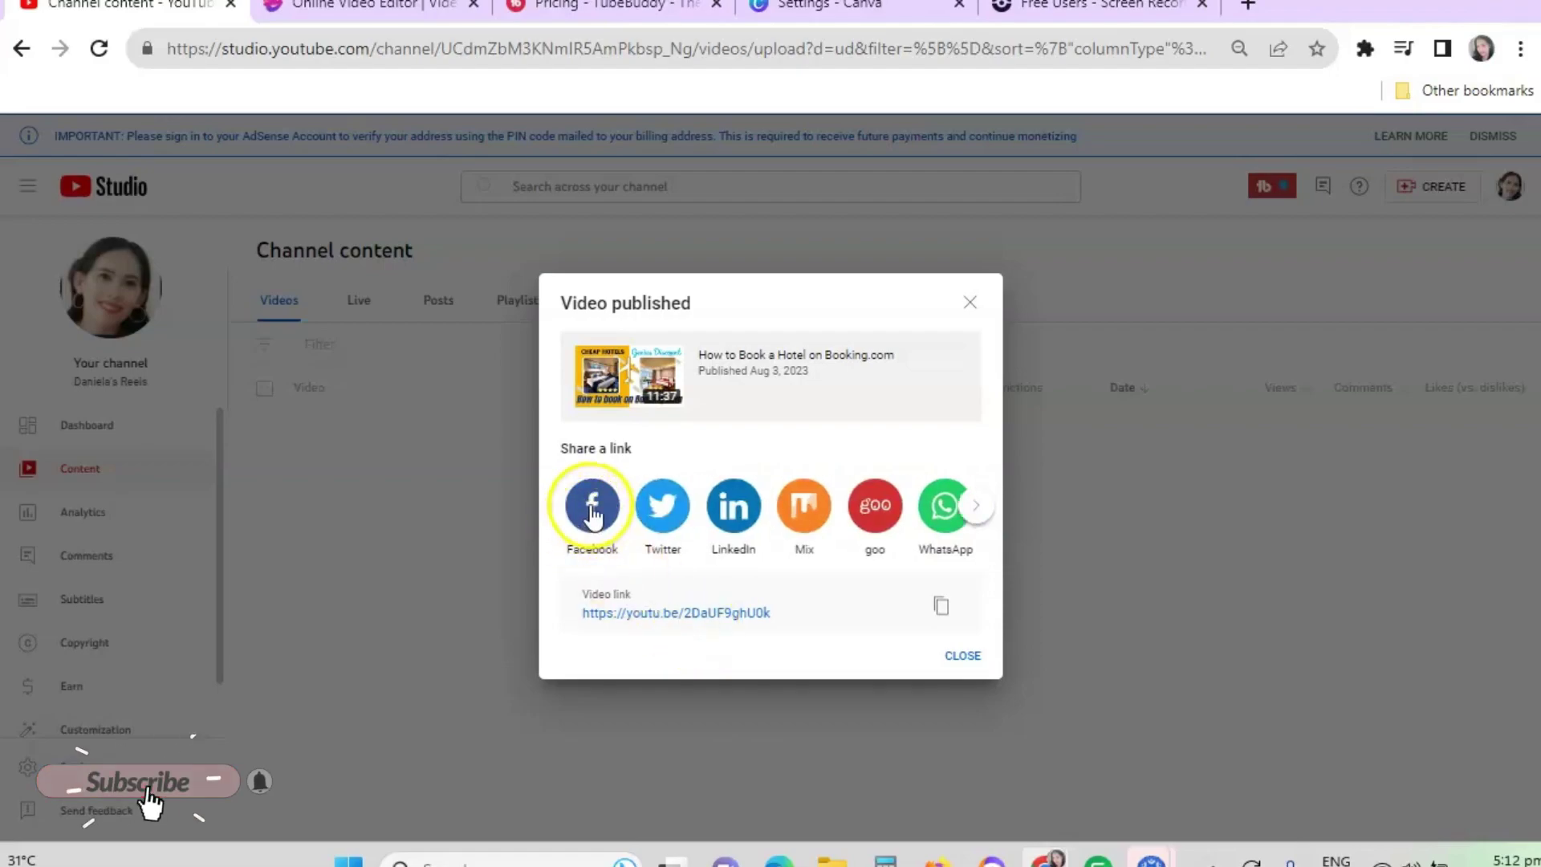